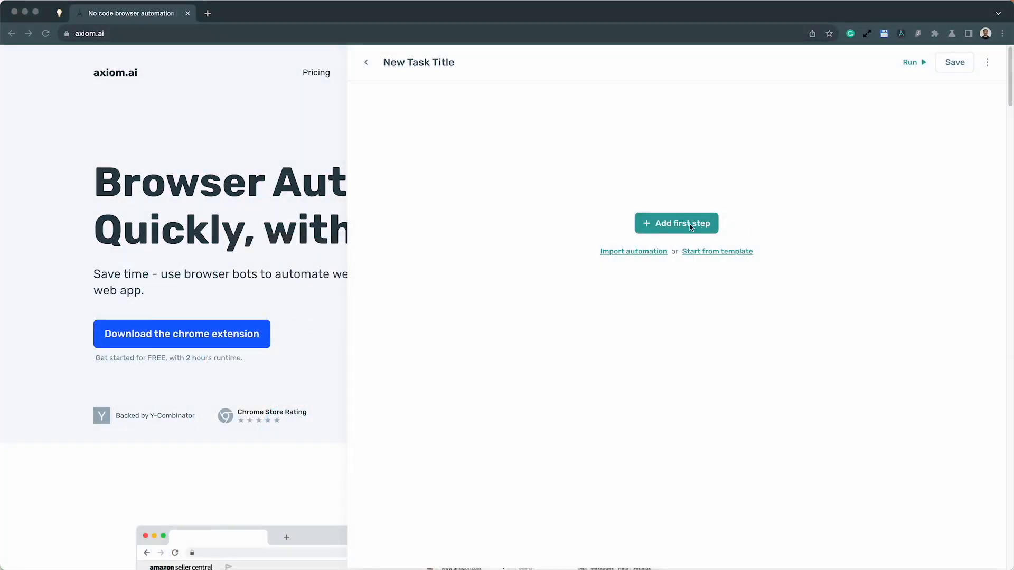
- Add a Generate random password step as the automation's first step and open its password length for editing
left_click(690, 227)
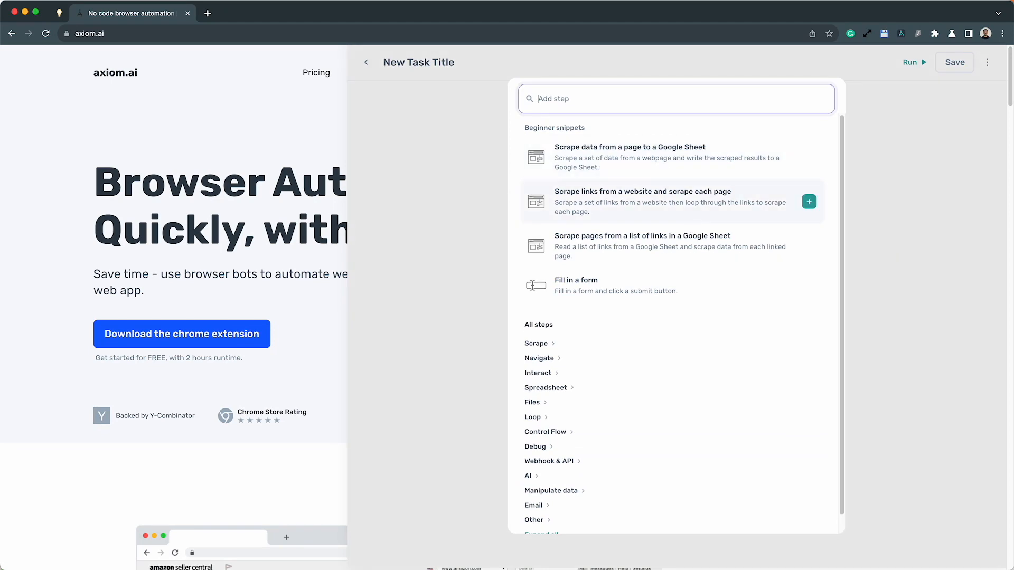
type("password")
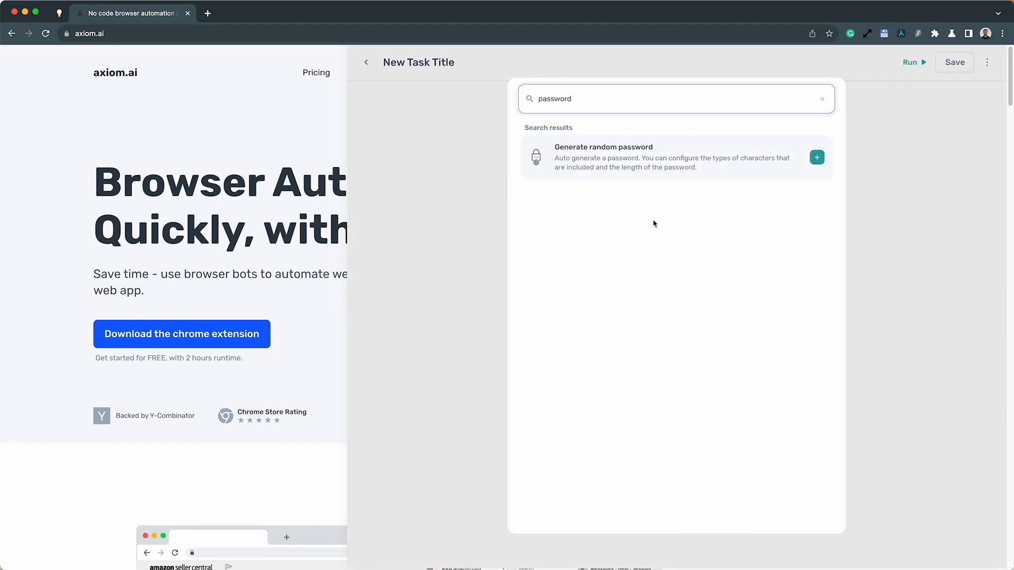
left_click(641, 174)
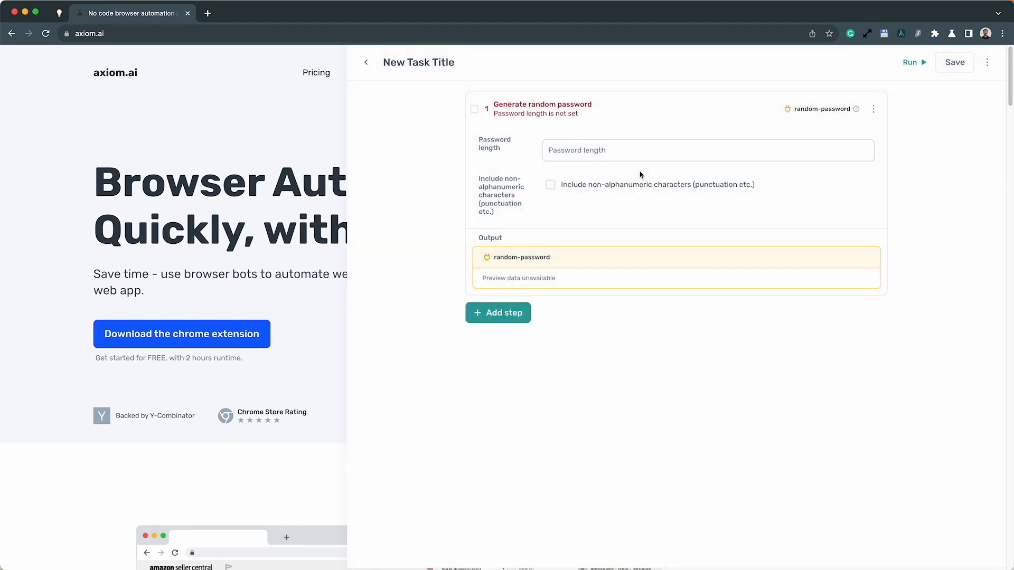
left_click(565, 154)
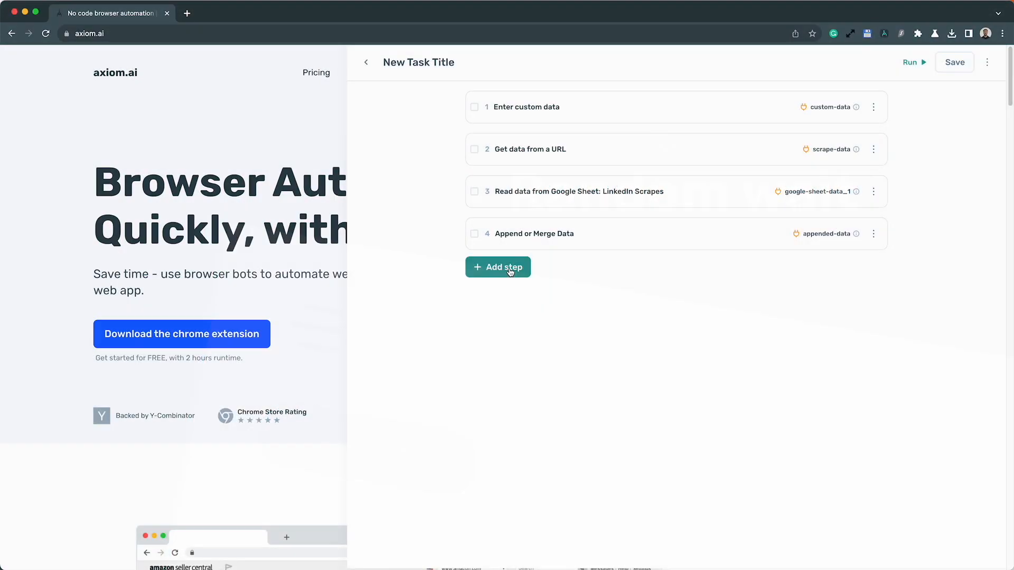
- Search the step library for "random" and add a matching step after Append or Merge Data
left_click(511, 270)
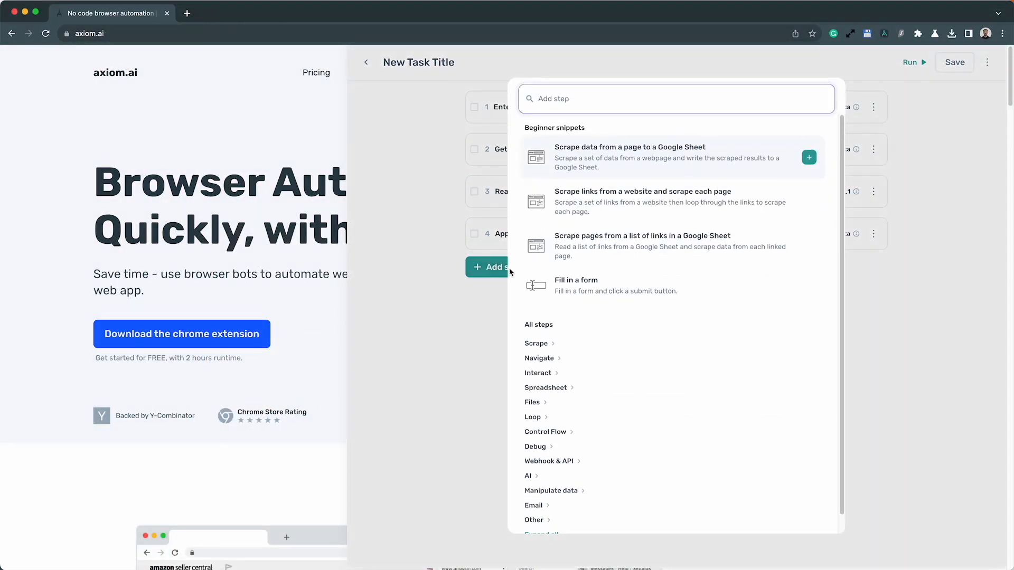
type("random")
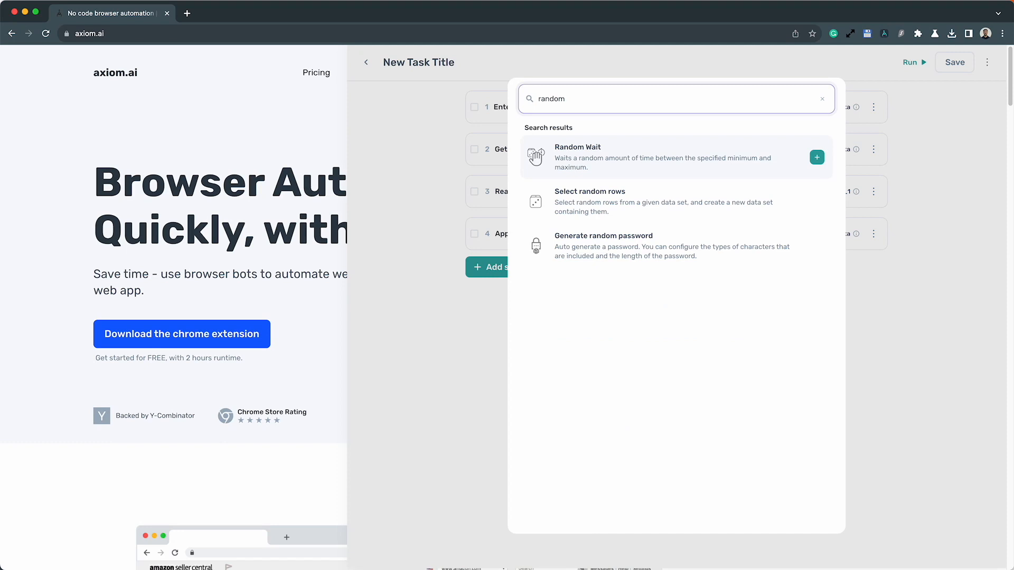
left_click(593, 166)
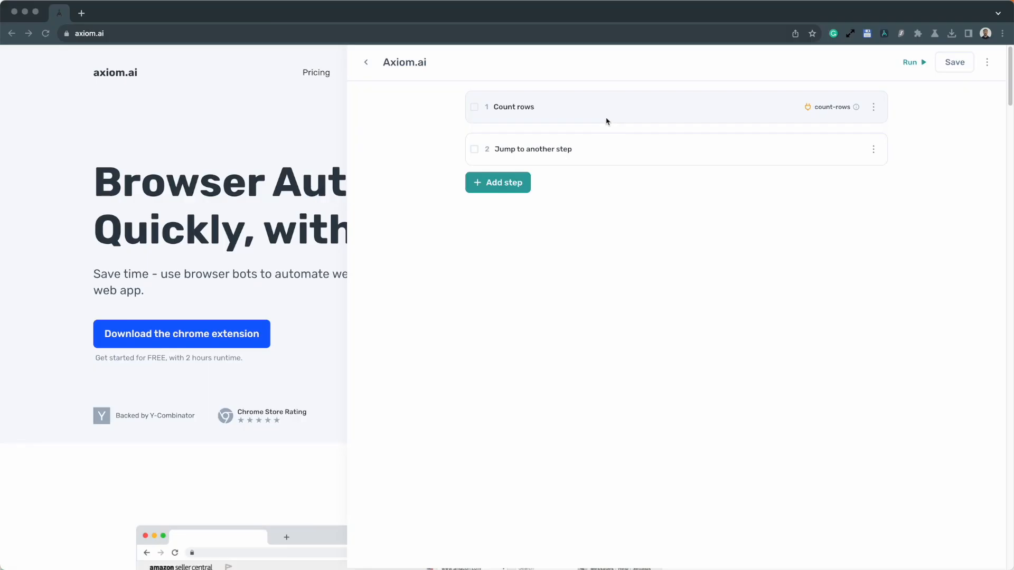
- Insert a Read data from Google Sheet step ahead of the Count rows step
left_click(599, 87)
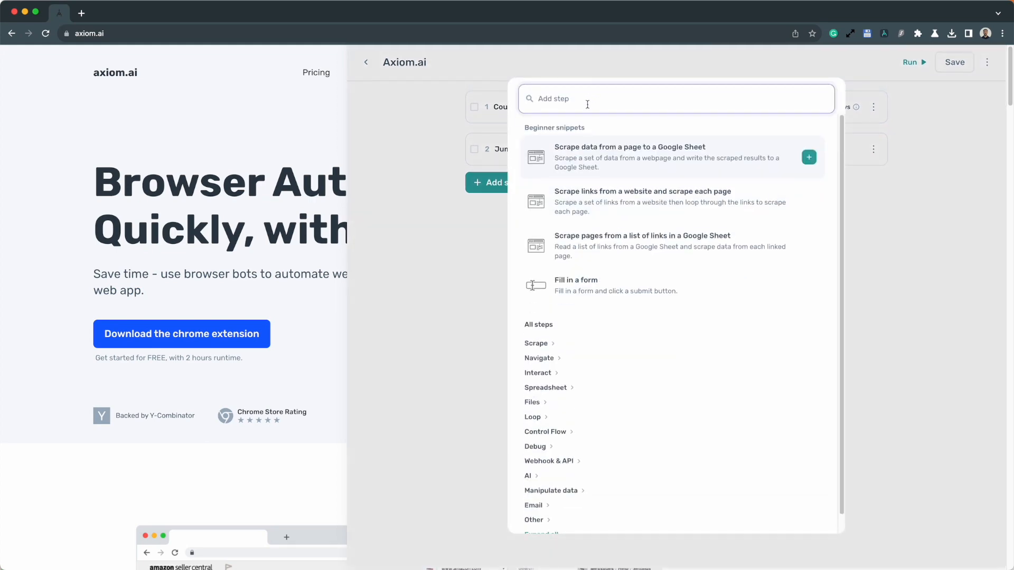
type("read")
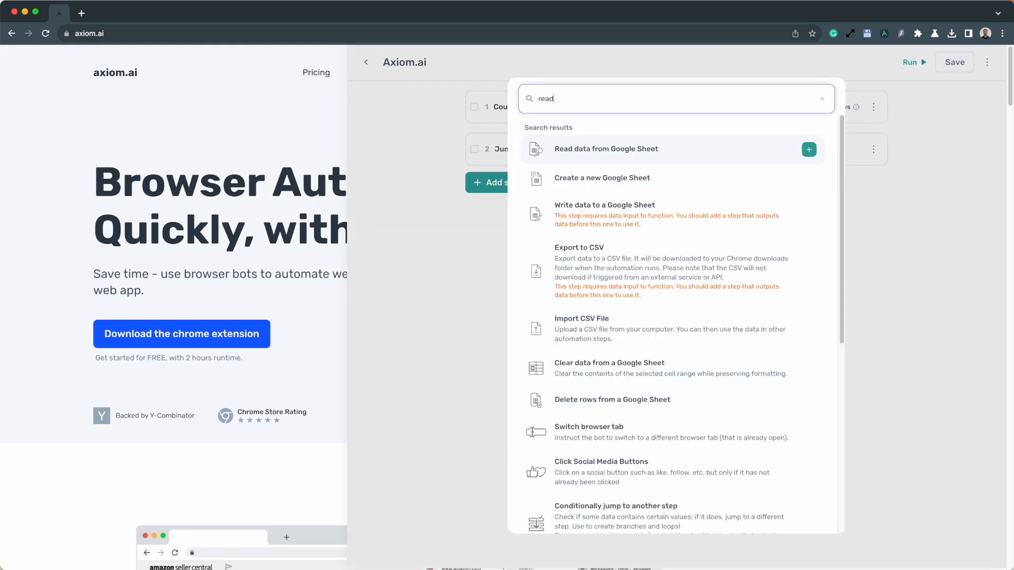
left_click(577, 154)
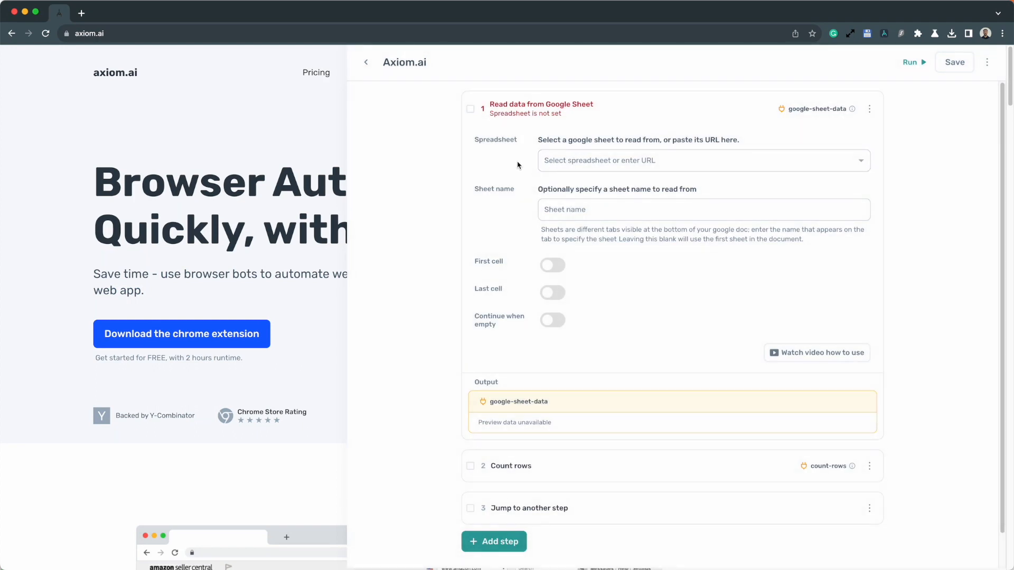
- Set the Google Sheet step to read from the LinkedIn Scrapes spreadsheet, using its Fintech Founders sheet
left_click(590, 161)
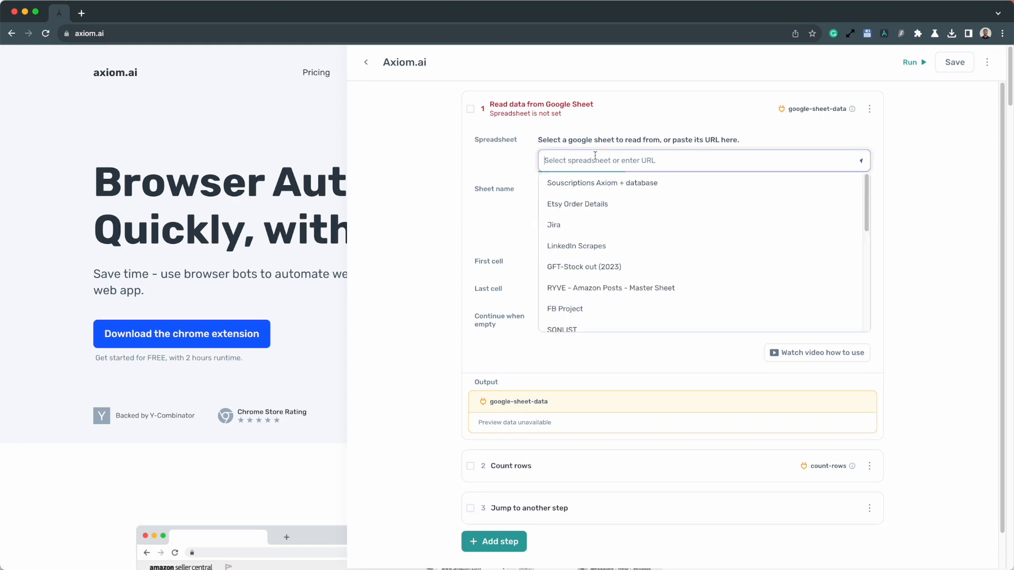
left_click(579, 245)
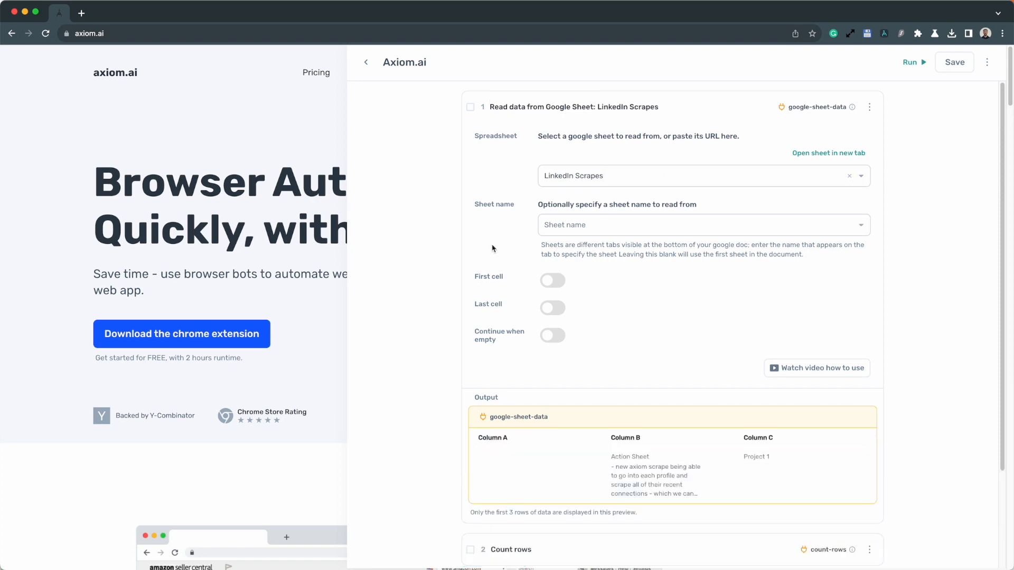
left_click(606, 225)
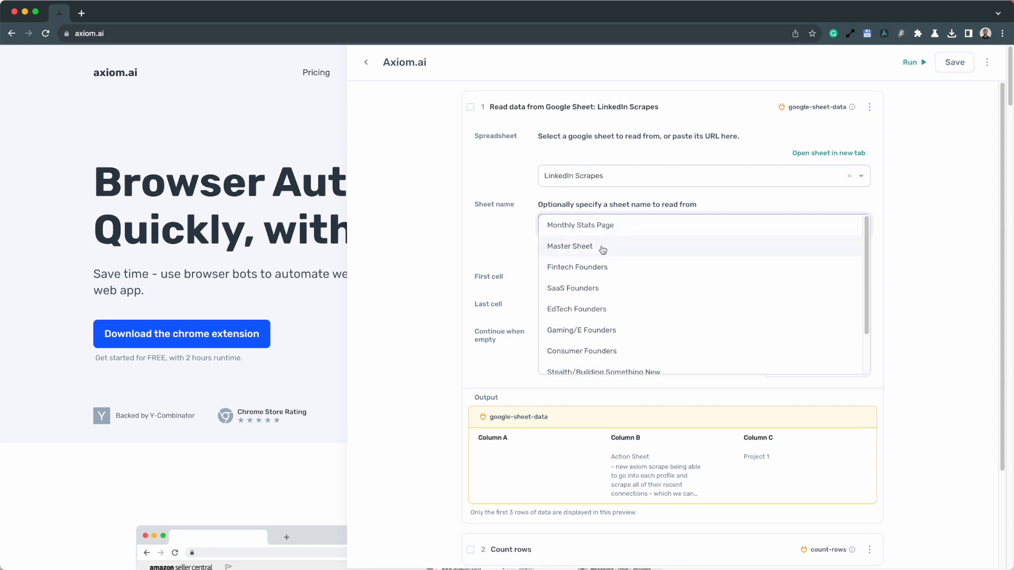
left_click(596, 270)
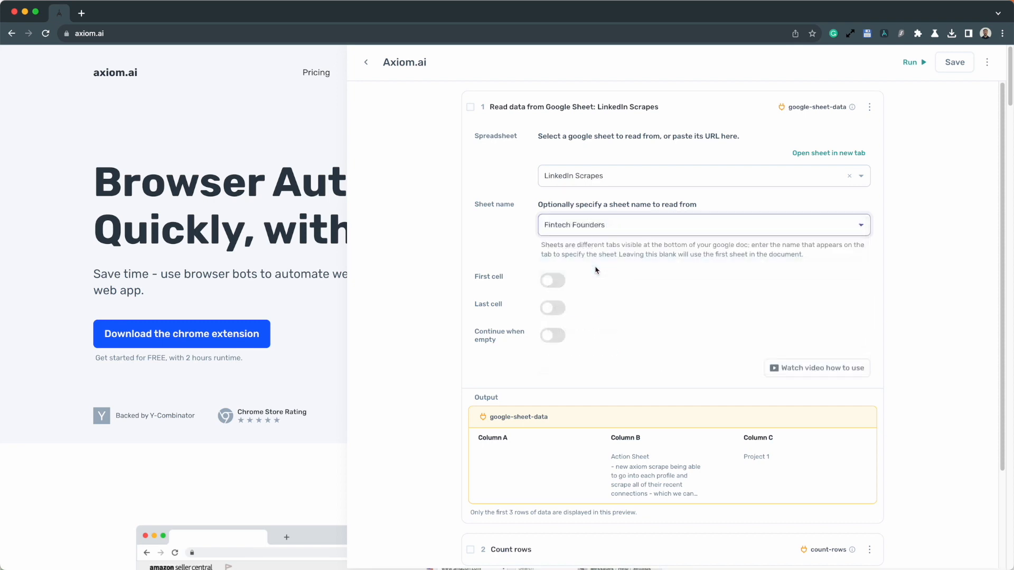
- Check the sheet data preview and enable the First cell, Last cell and Continue when empty options
scroll(591, 321, "down", 2)
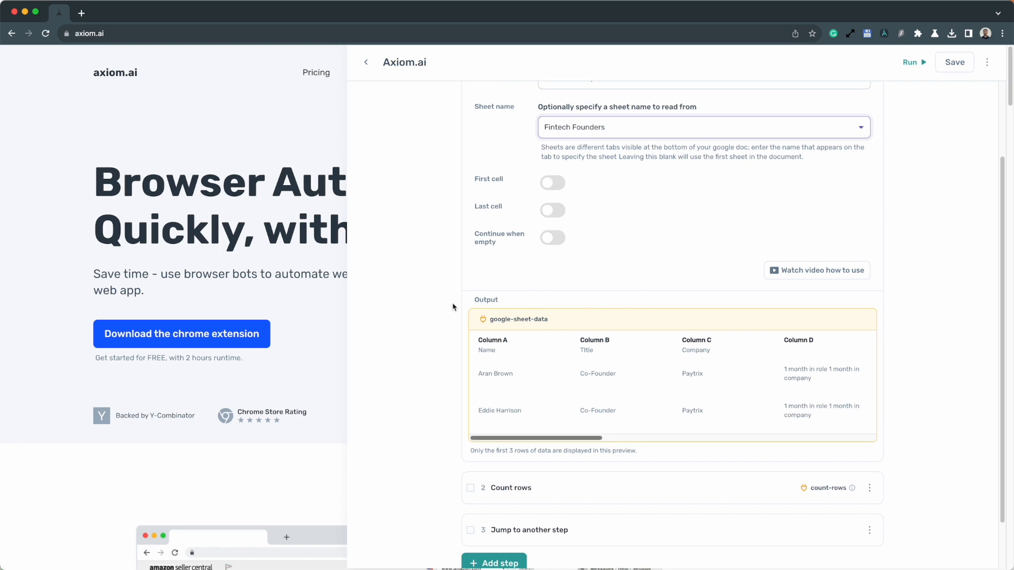
scroll(633, 369, "up", 1)
scroll(634, 369, "up", 2)
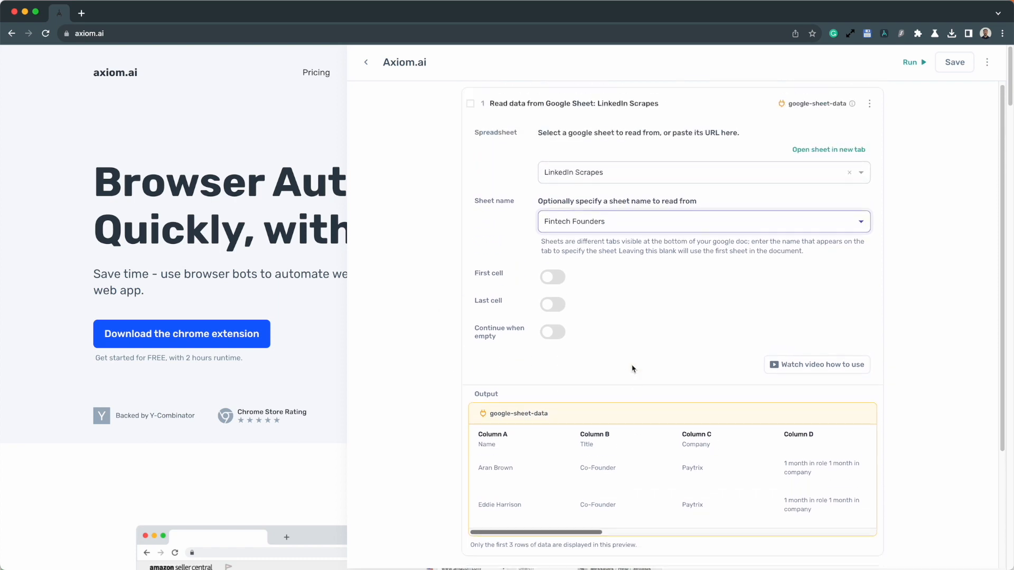
left_click(553, 284)
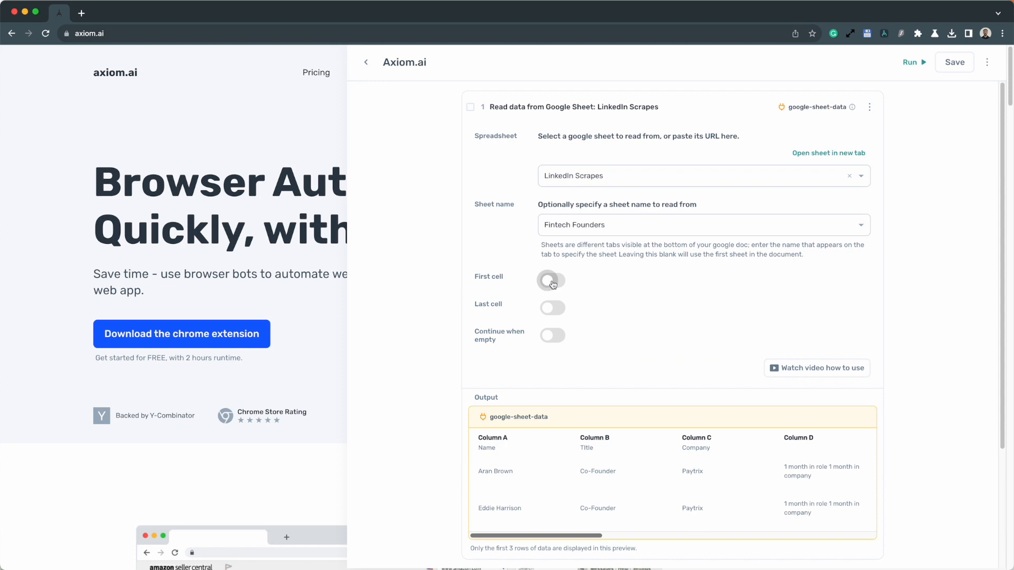
left_click(552, 284)
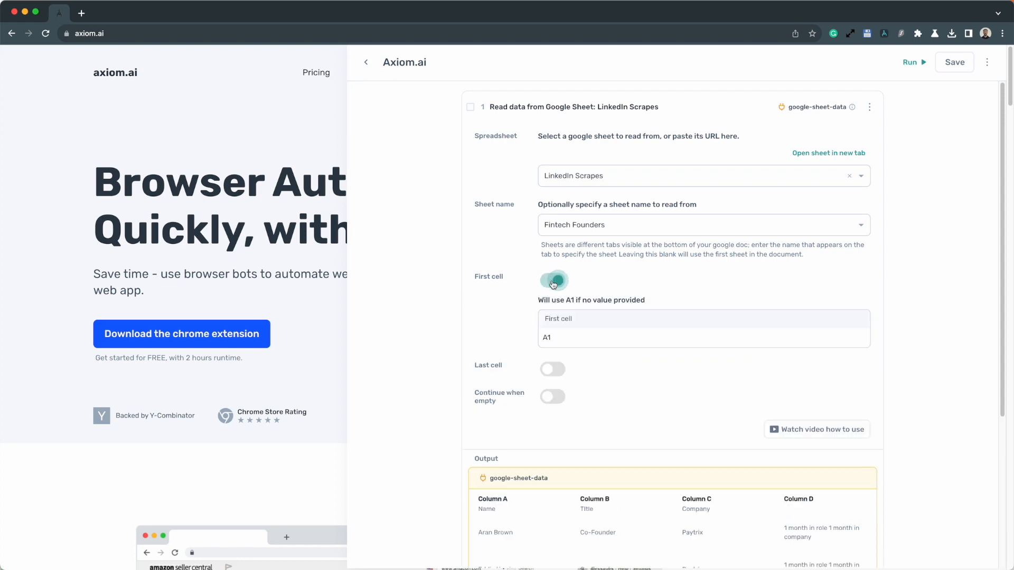
left_click(555, 367)
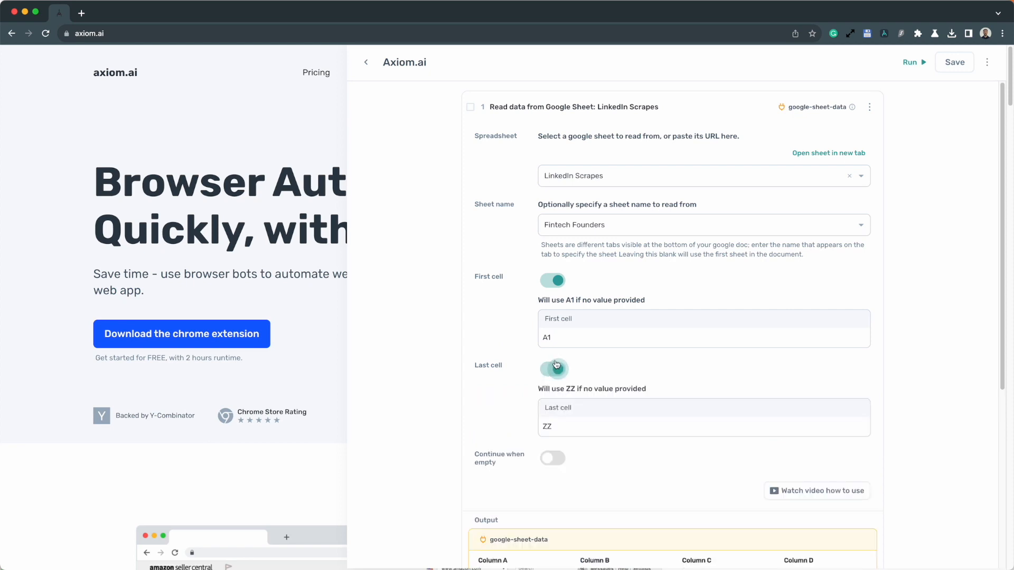
scroll(556, 364, "down", 2)
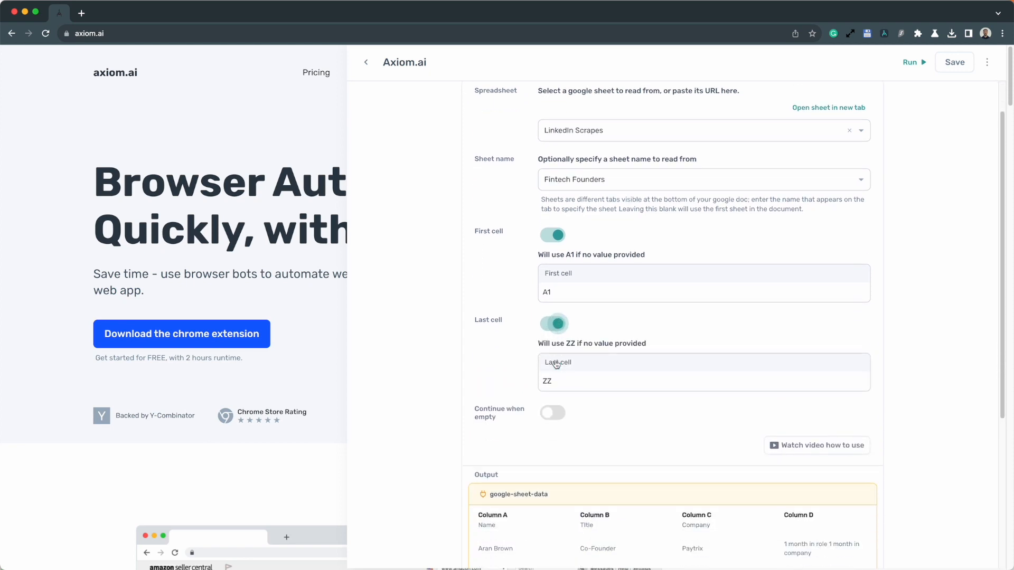
scroll(556, 364, "down", 1)
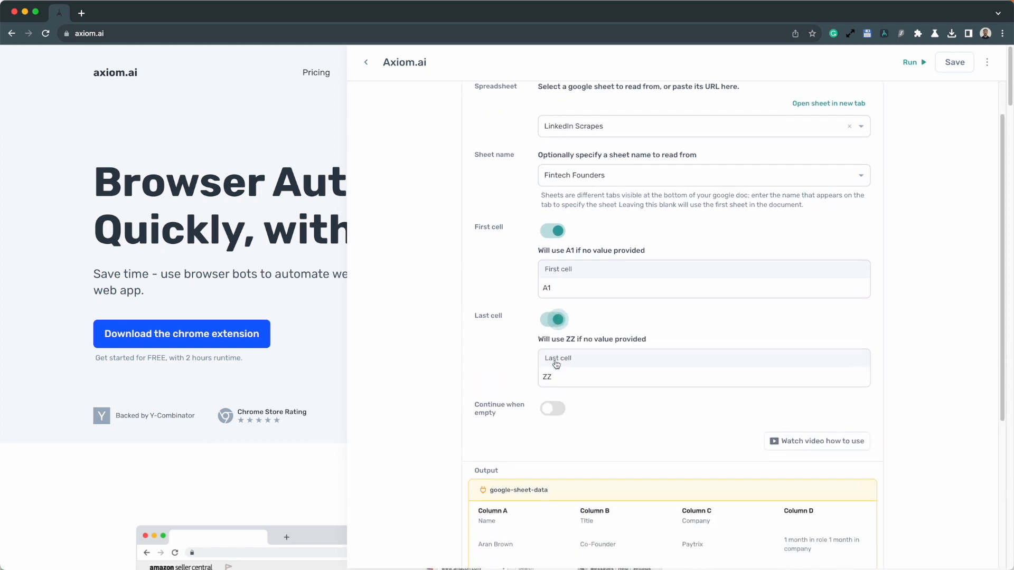
left_click(550, 404)
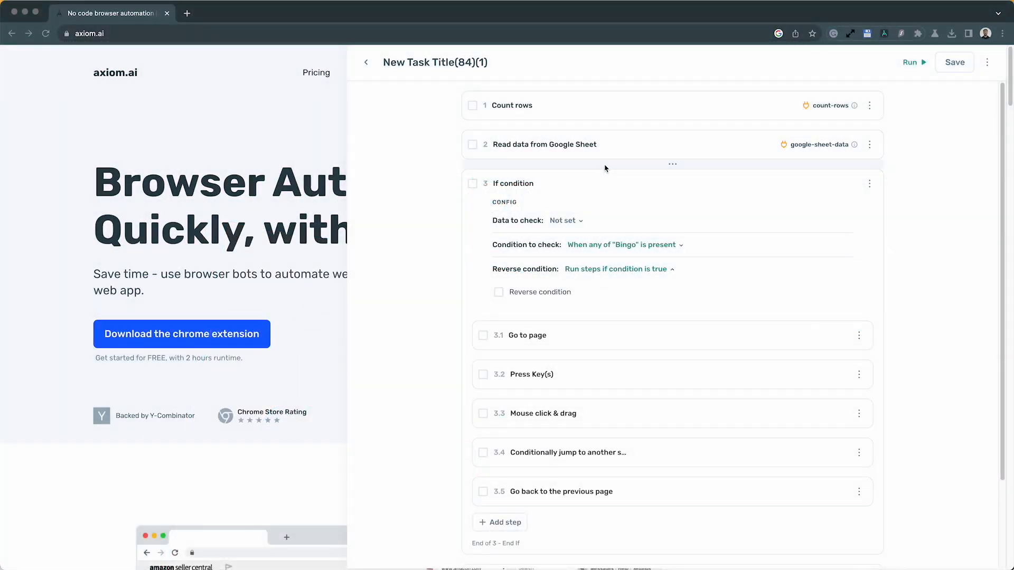
- Insert a Remove Duplicates step between Read data from Google Sheet and If condition, and enable its Columns to check option
left_click(606, 165)
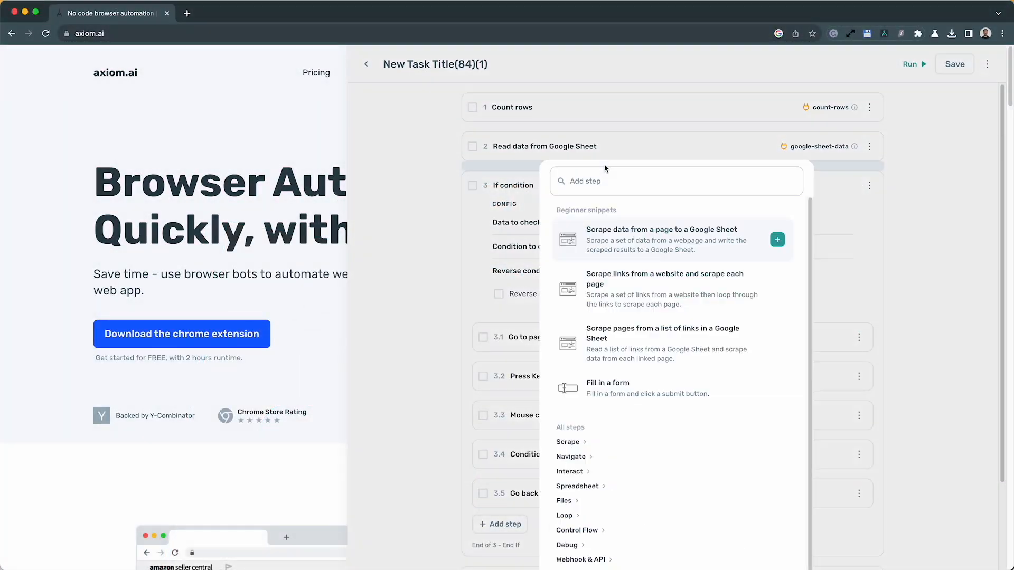
type("remove")
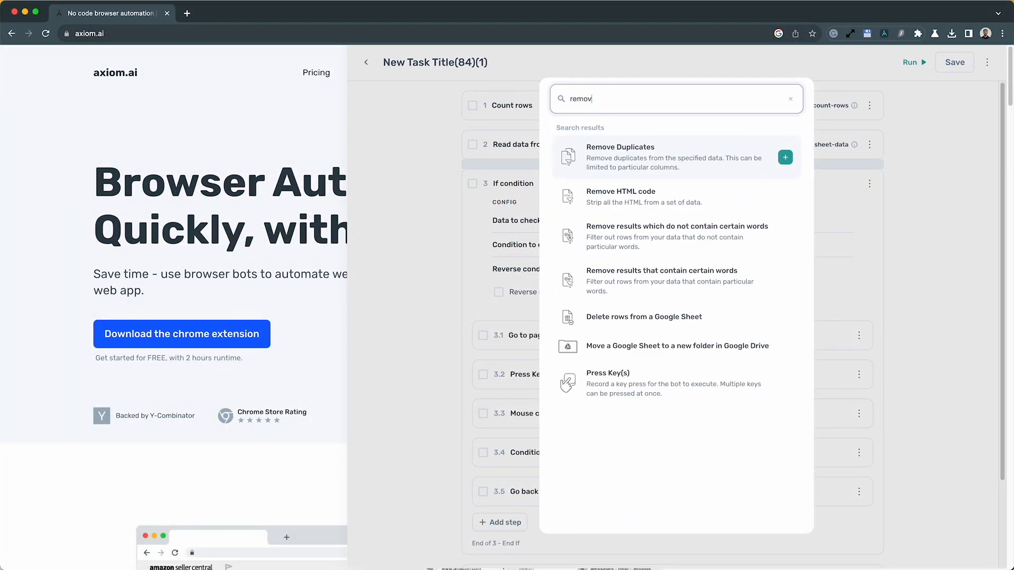
left_click(639, 154)
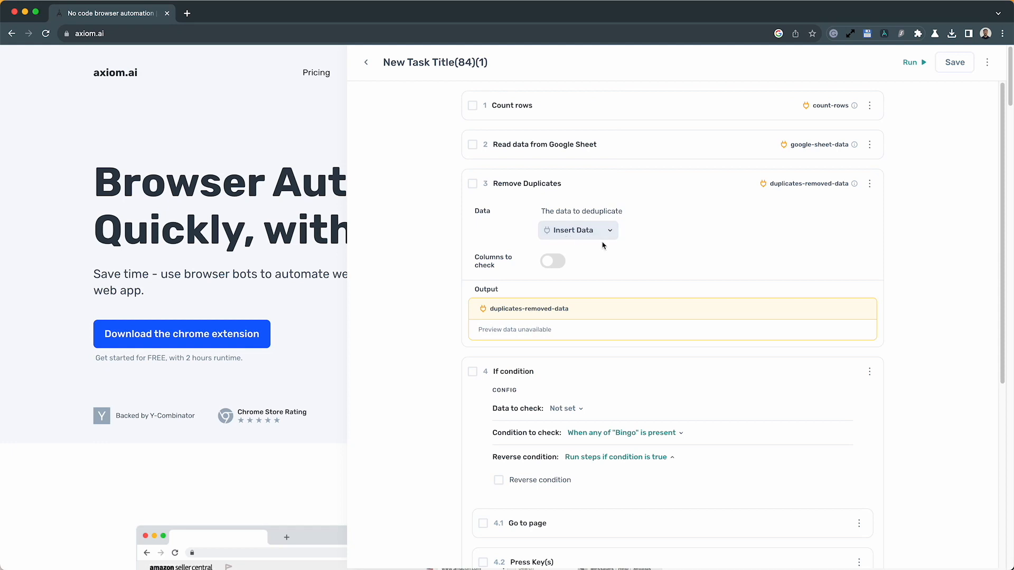
left_click(550, 264)
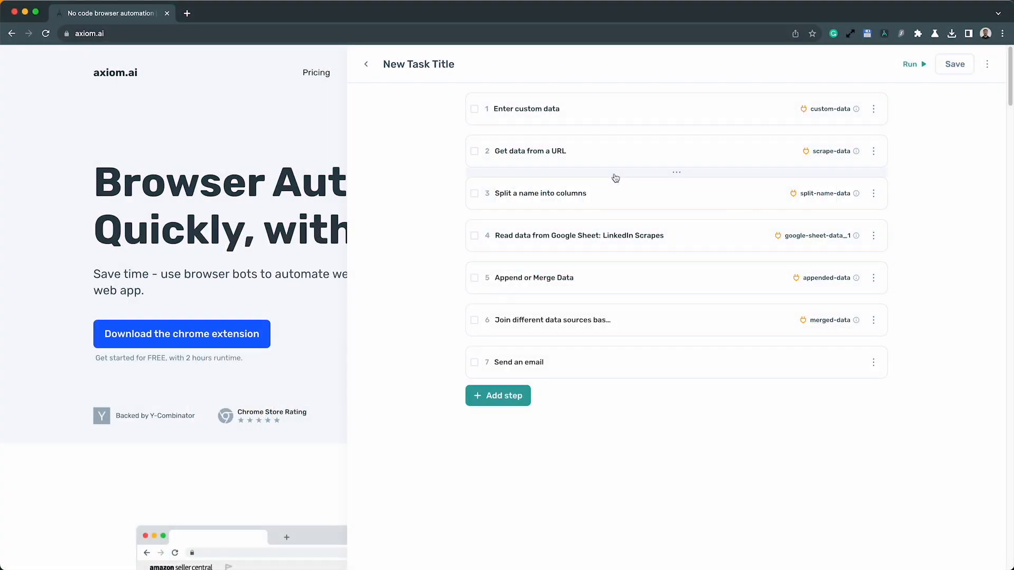
- Insert a Remove HTML code step between Get data from a URL and Split a name into columns
left_click(615, 178)
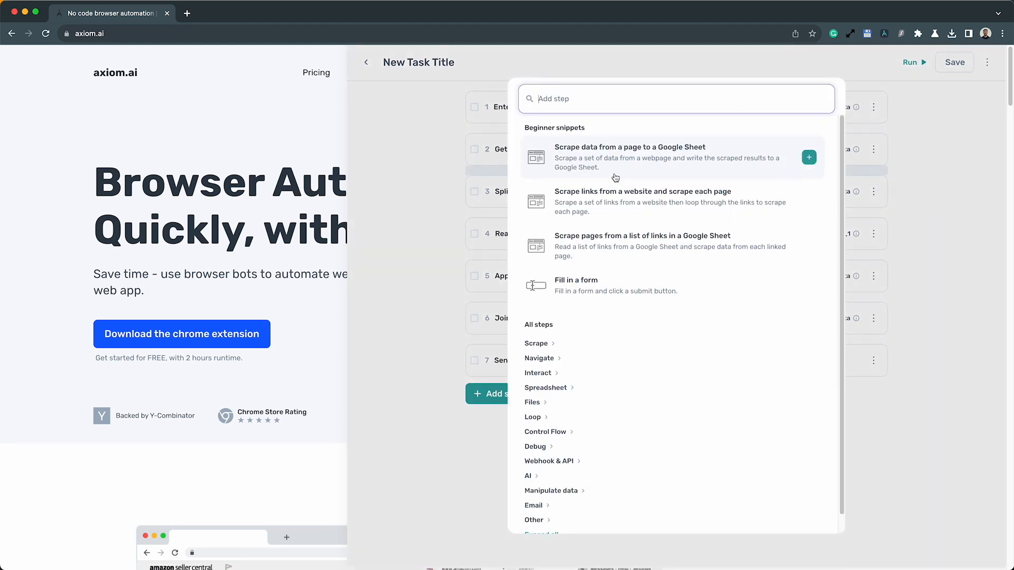
type("html")
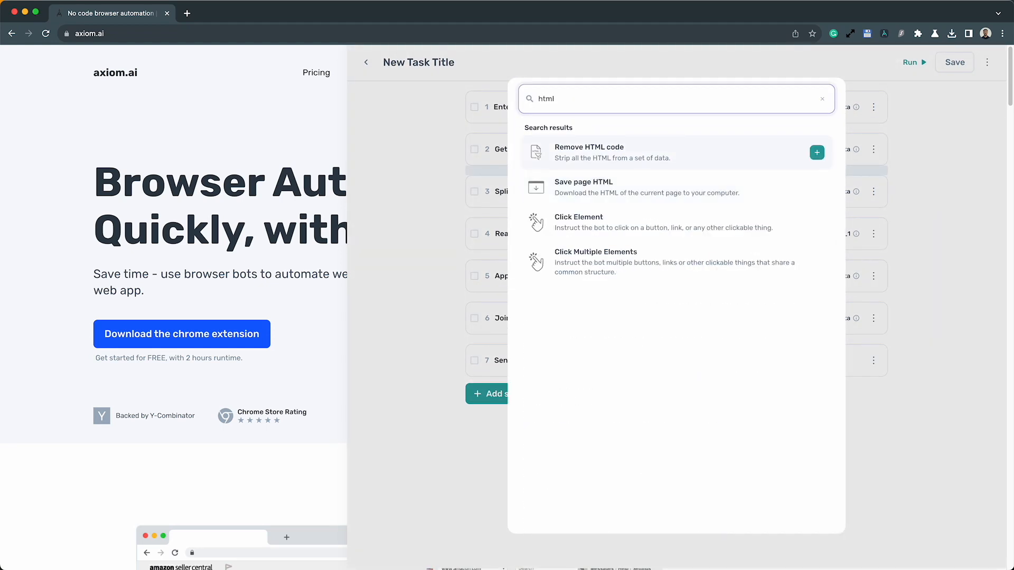
left_click(634, 160)
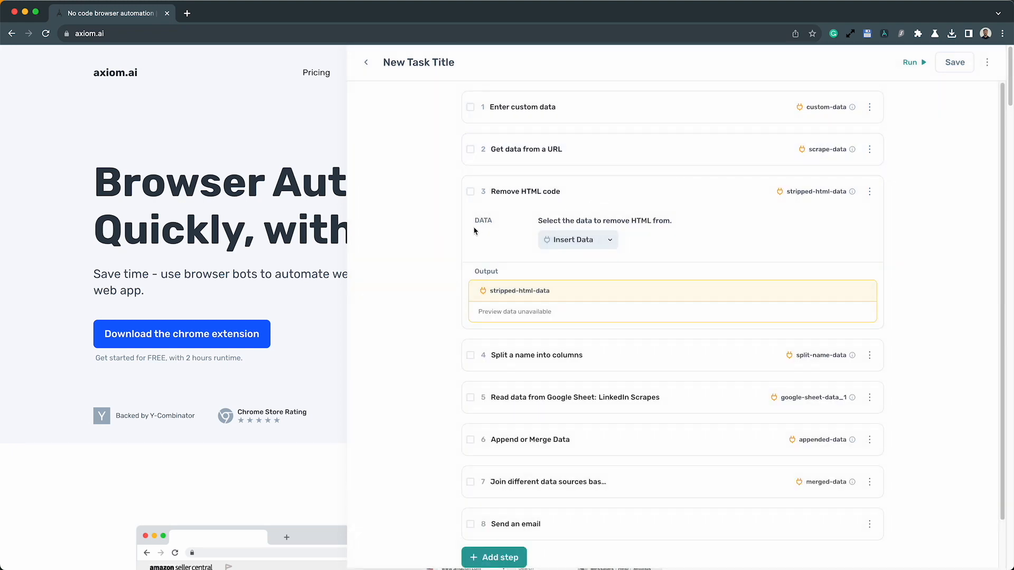
- Set the Remove HTML code step's input to all columns of scrape-data from the Get data from a URL step
left_click(569, 240)
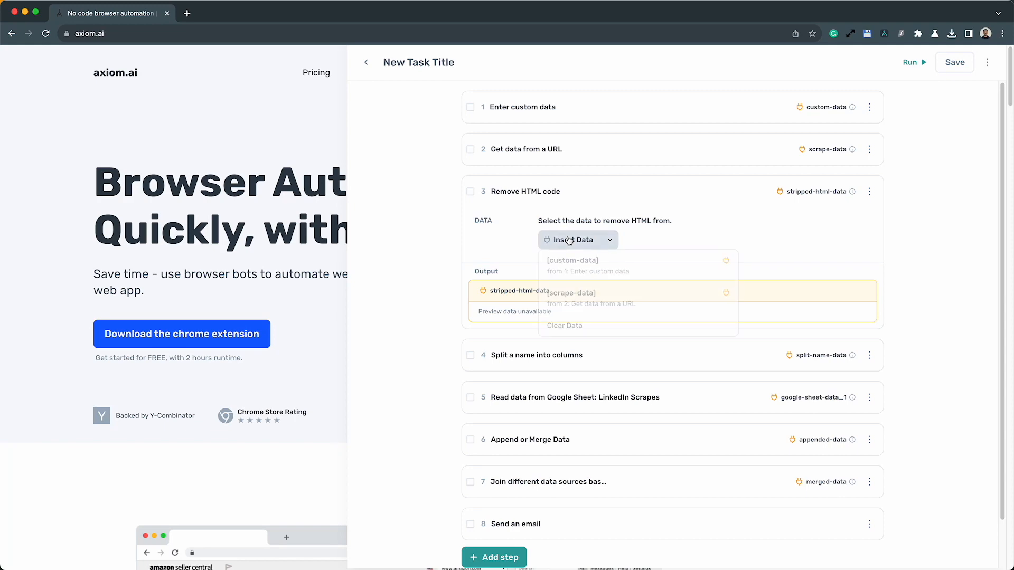
left_click(572, 293)
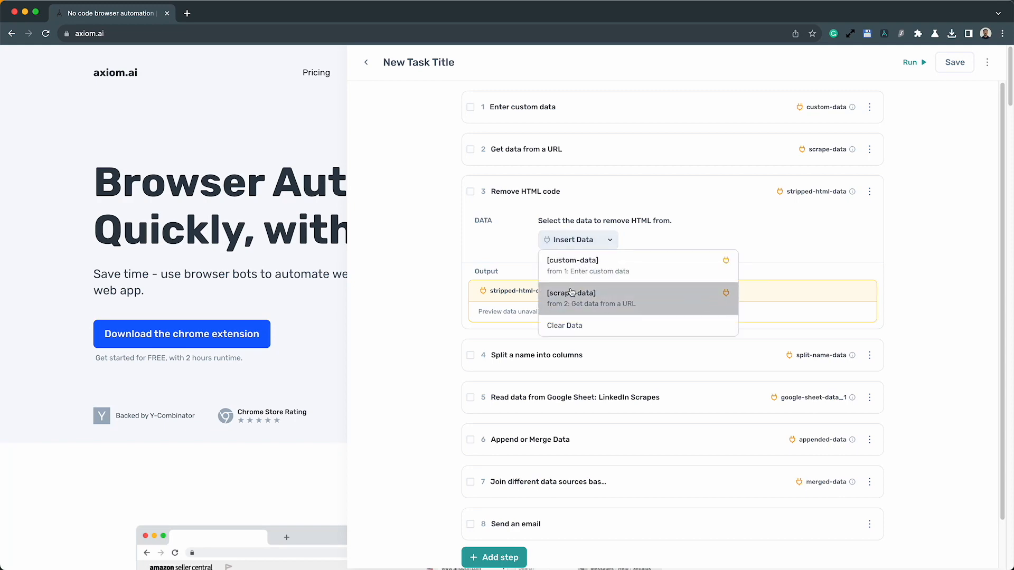
left_click(572, 292)
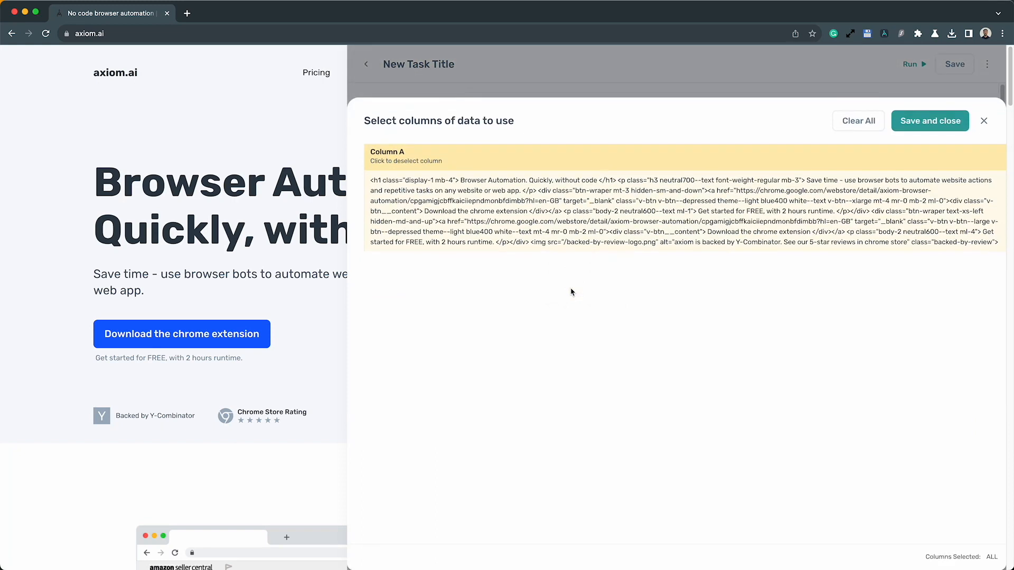
left_click(925, 123)
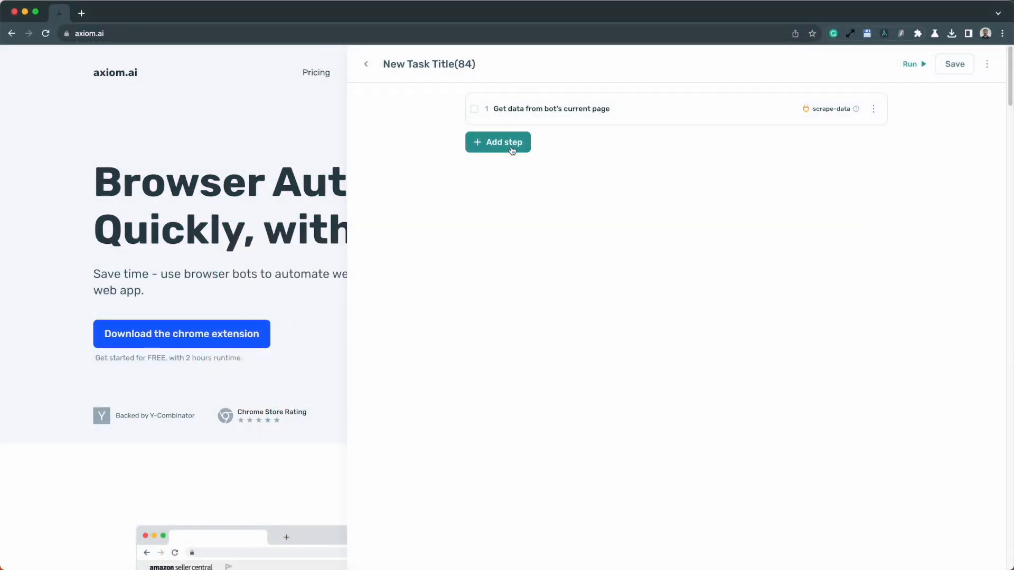
- Add a Replace text step after Get data from bot's current page
left_click(483, 142)
type("replace")
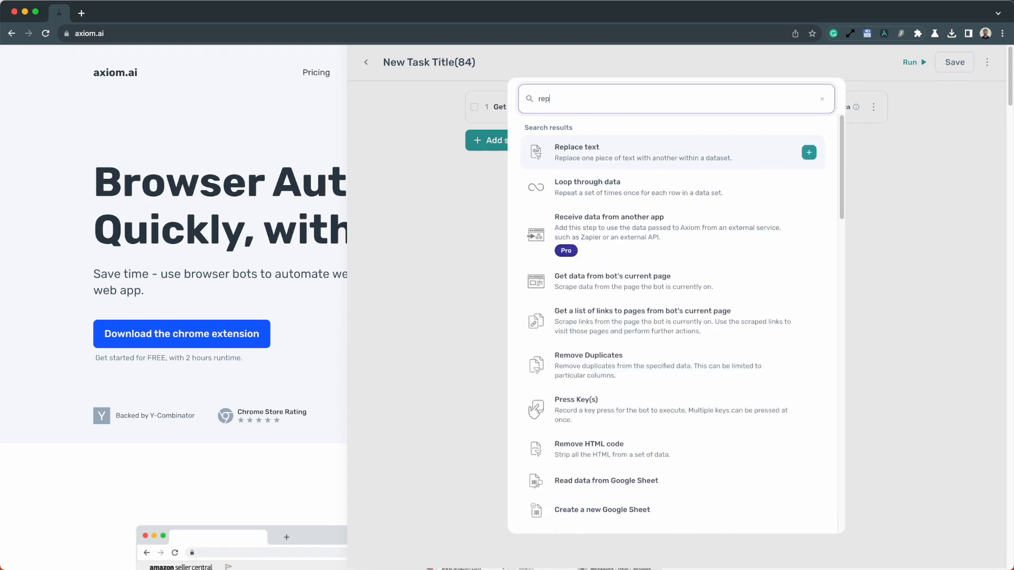
left_click(594, 146)
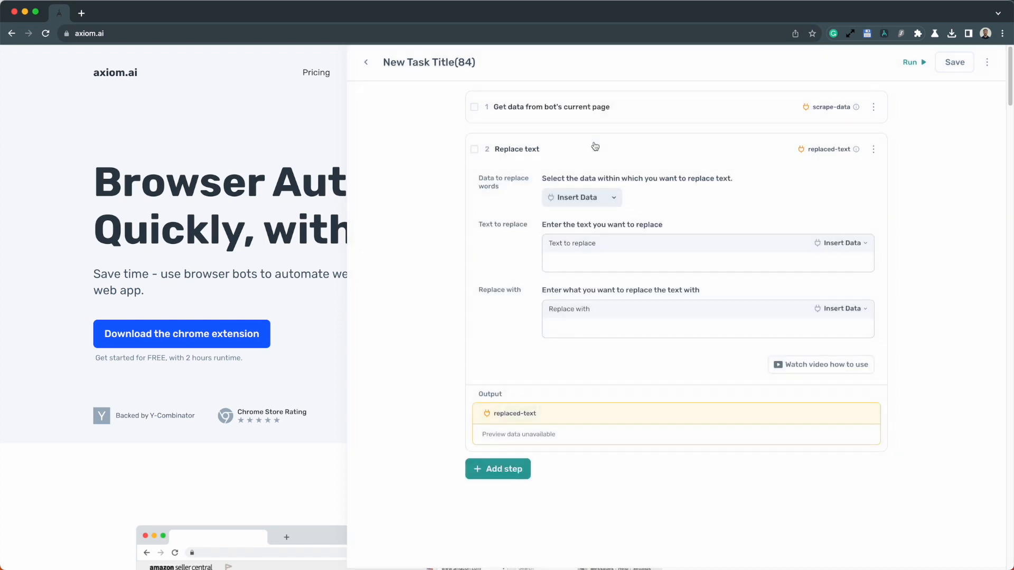
- Set the Replace text step's data source to scrape-data from the Get data from bot's current page step
left_click(570, 203)
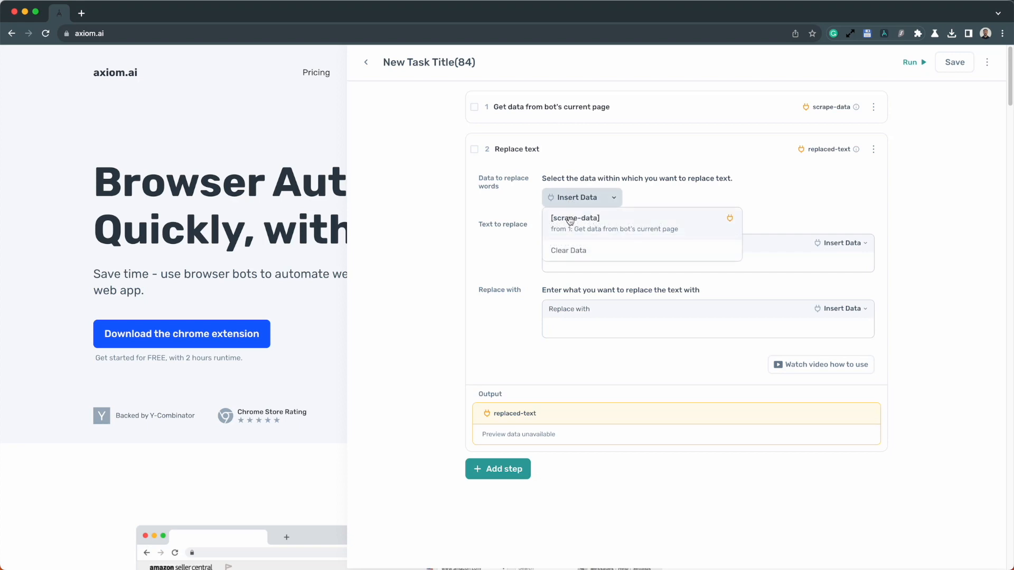
left_click(570, 221)
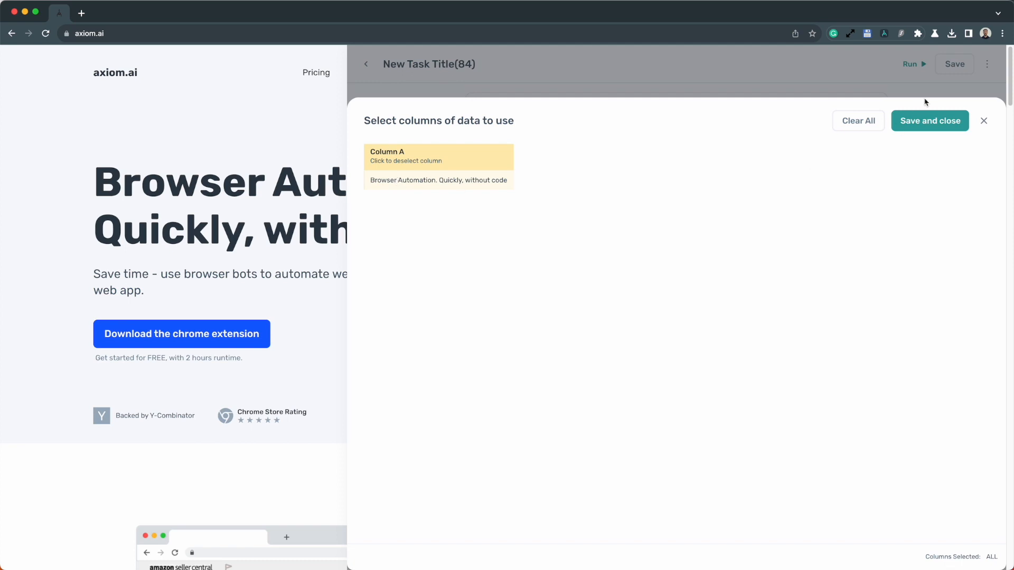
left_click(984, 121)
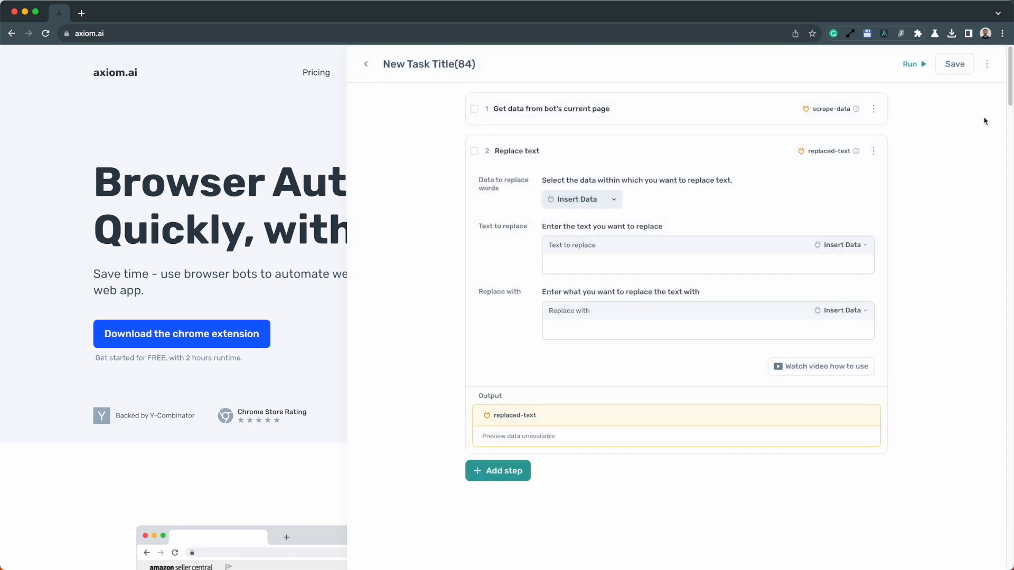
left_click(602, 200)
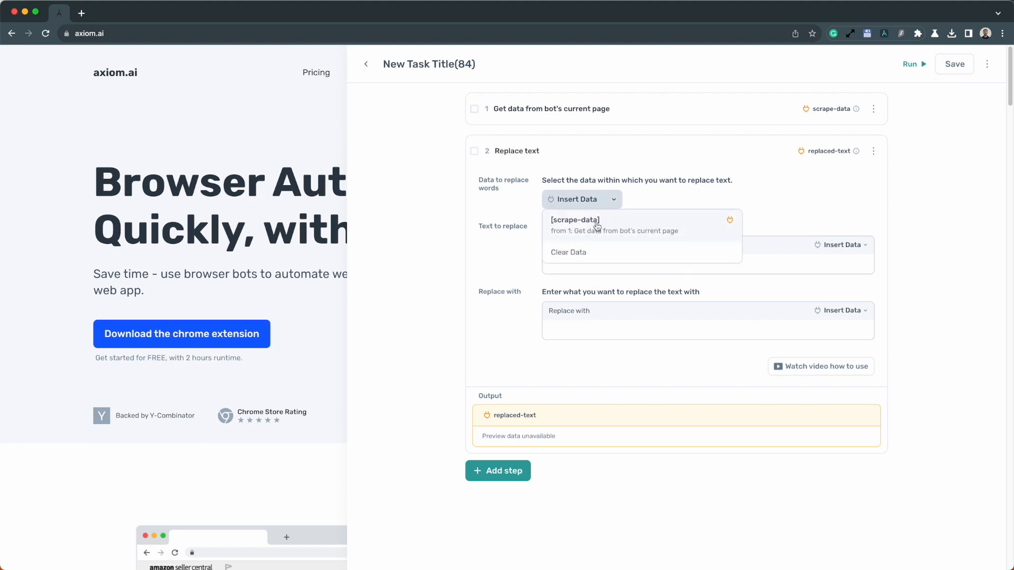
left_click(599, 219)
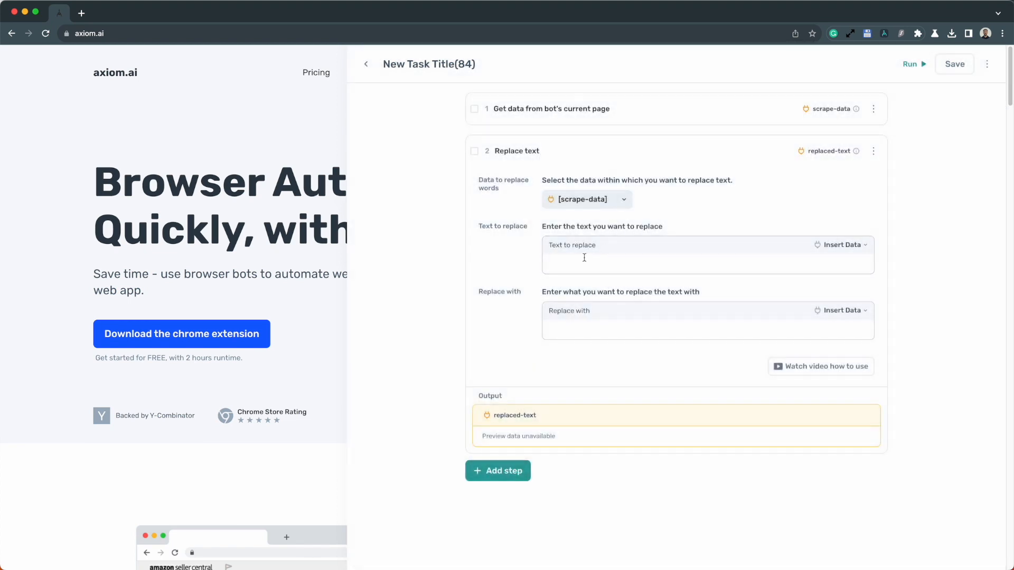
- Configure the Replace text step to replace "Automation" with "Bot"
left_click(582, 260)
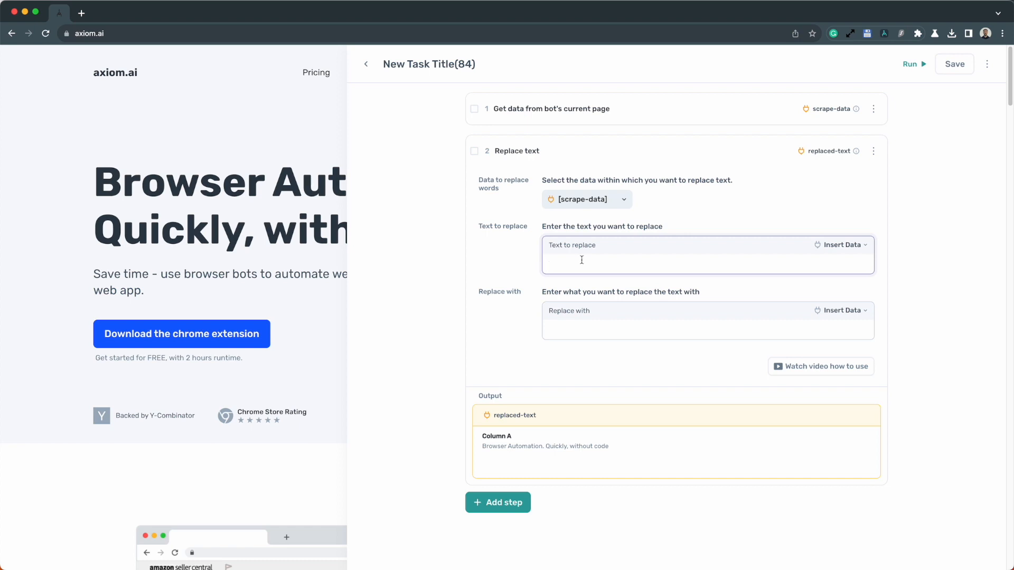
type("Automation")
left_click(837, 246)
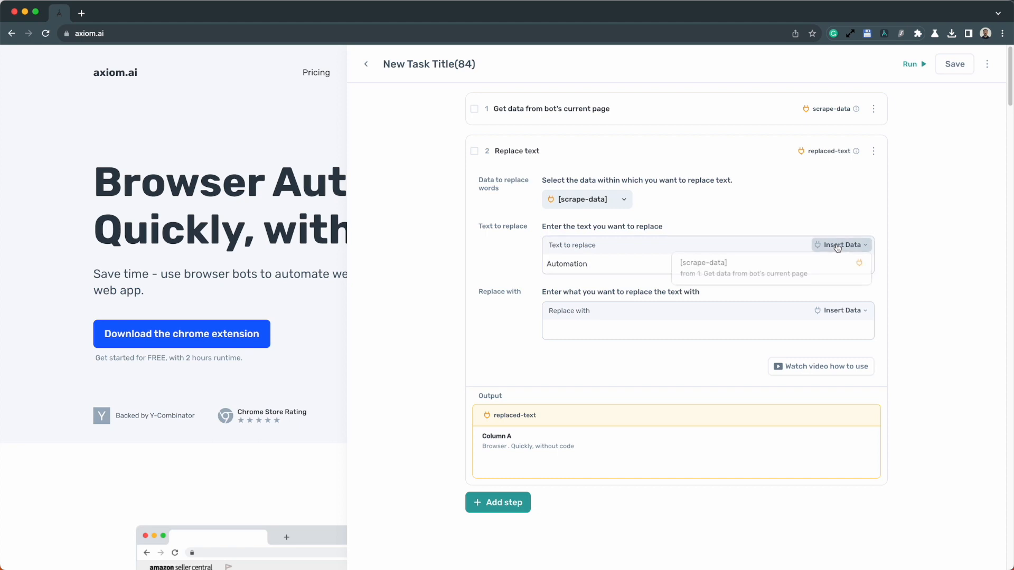
left_click(837, 247)
left_click(623, 323)
left_click(606, 325)
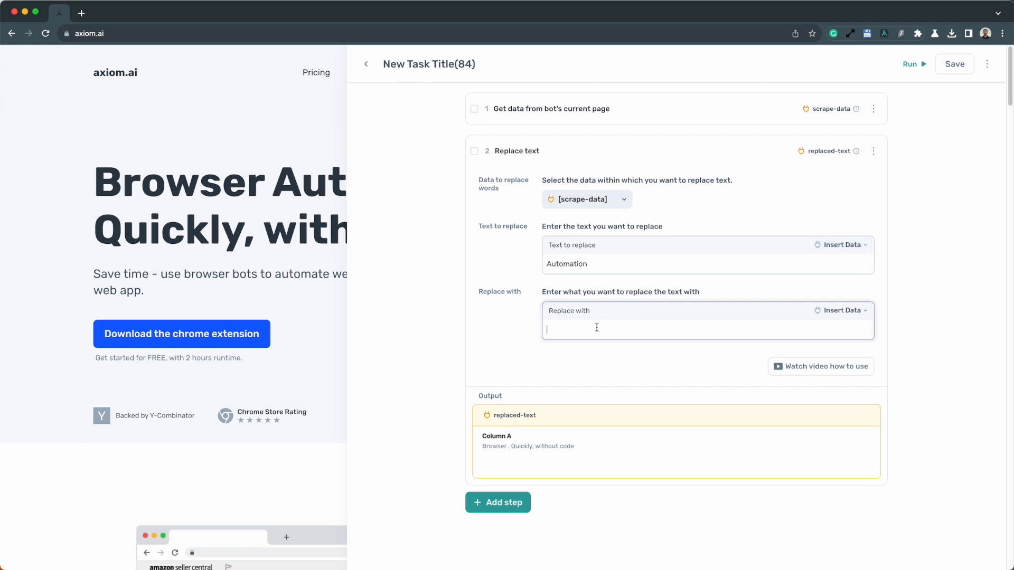
type("Bot")
left_click(619, 368)
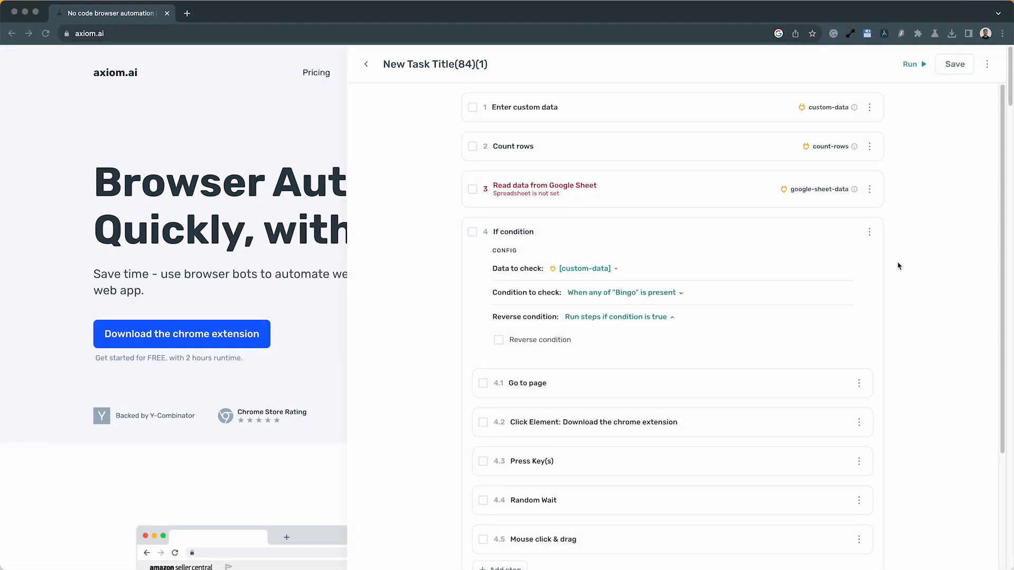
- Insert a Rollover Element step between Go to page and Click Element inside the If condition
left_click(555, 406)
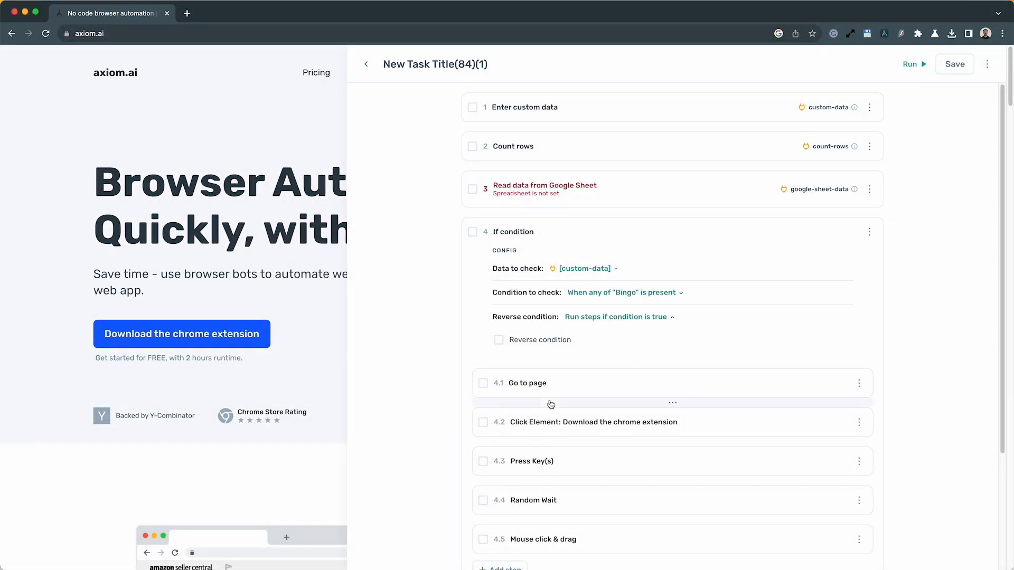
left_click(550, 404)
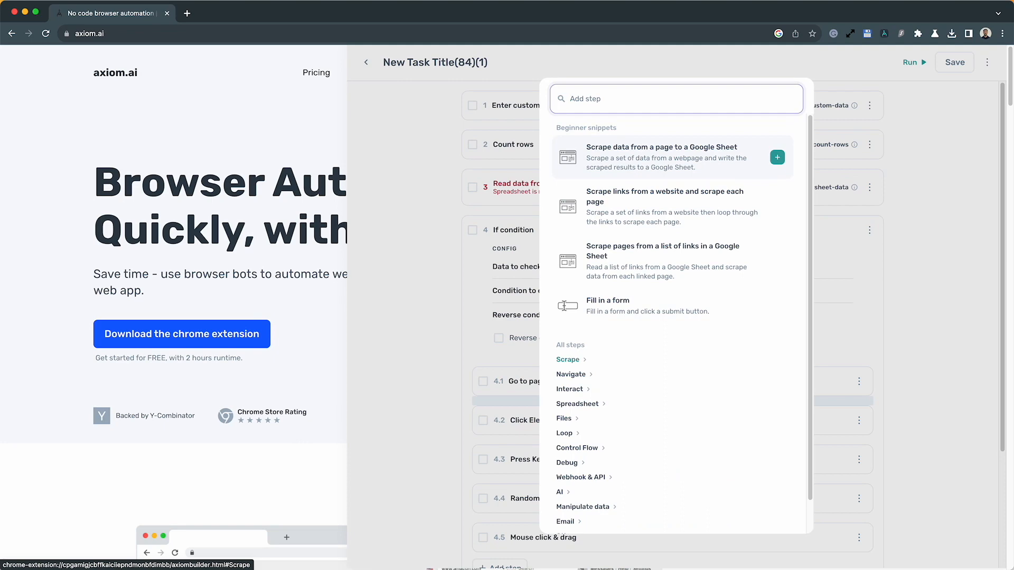
type("roll")
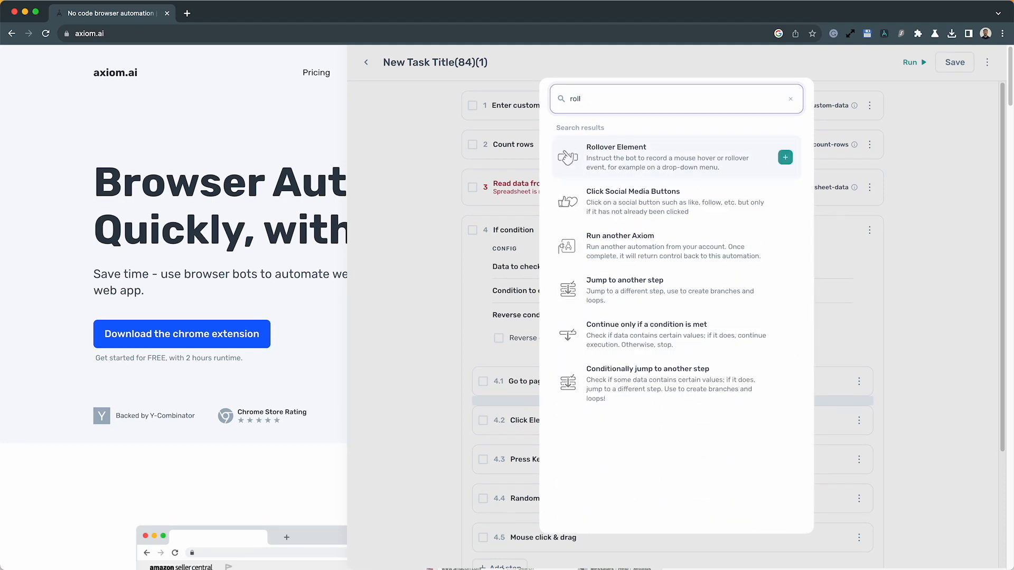
left_click(661, 159)
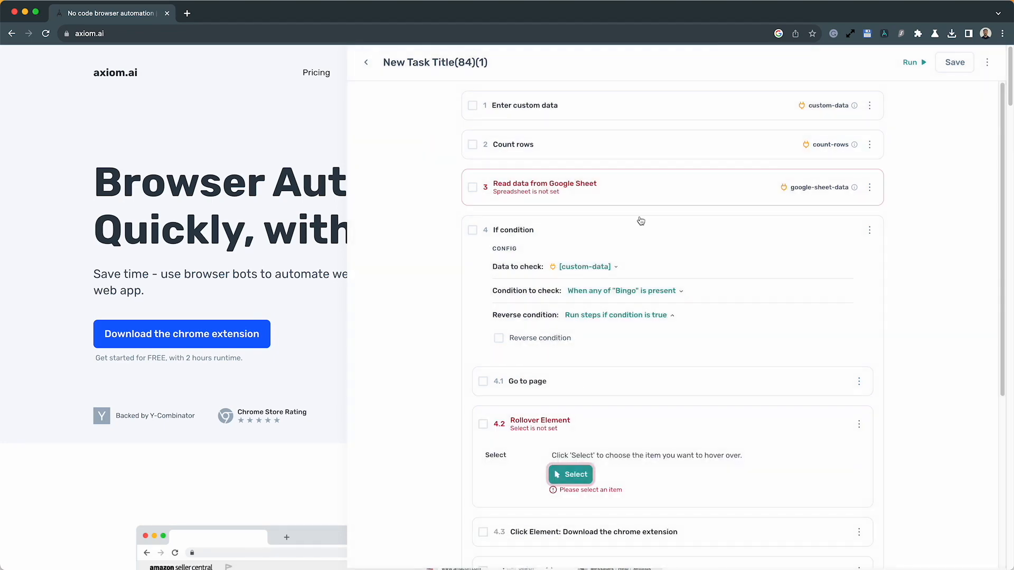
- Select the "Download the chrome extension" button on the web page as the Rollover Element step's target and complete the selection
scroll(568, 499, "down", 1)
left_click(575, 435)
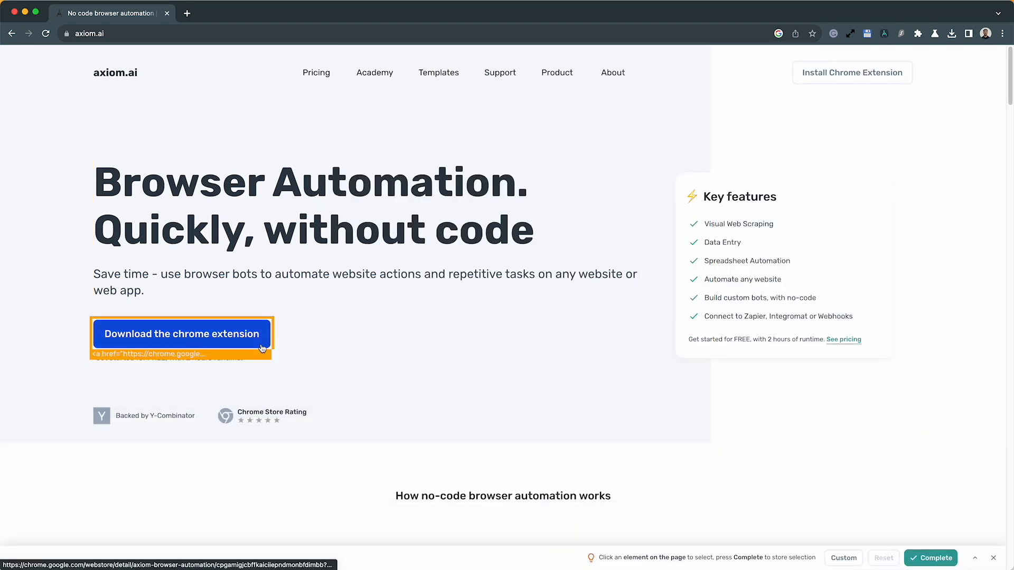
left_click(263, 348)
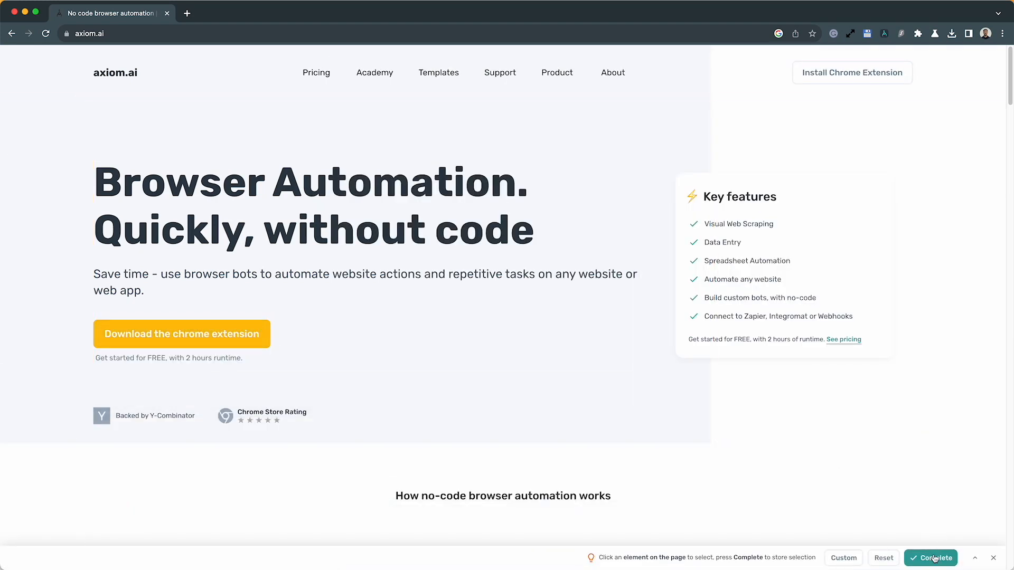
left_click(934, 558)
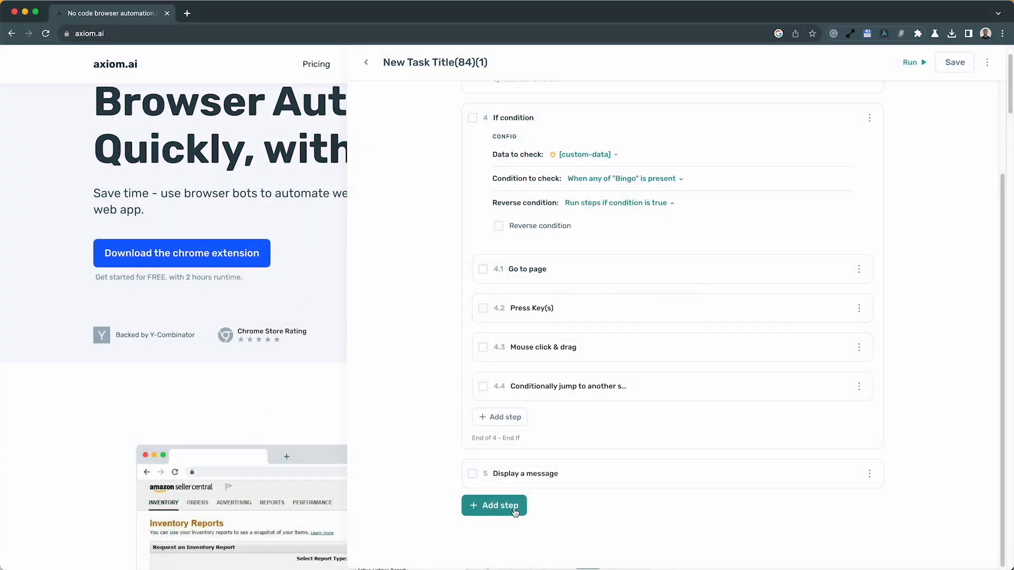
- Add a Run another Axiom step at the end of the automation, after Display a message
left_click(516, 508)
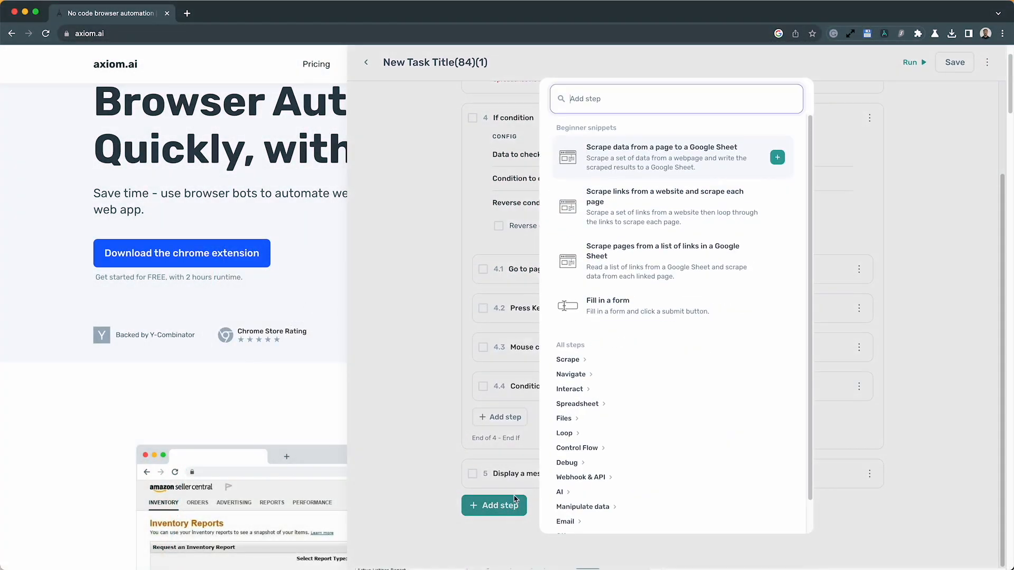
type("run")
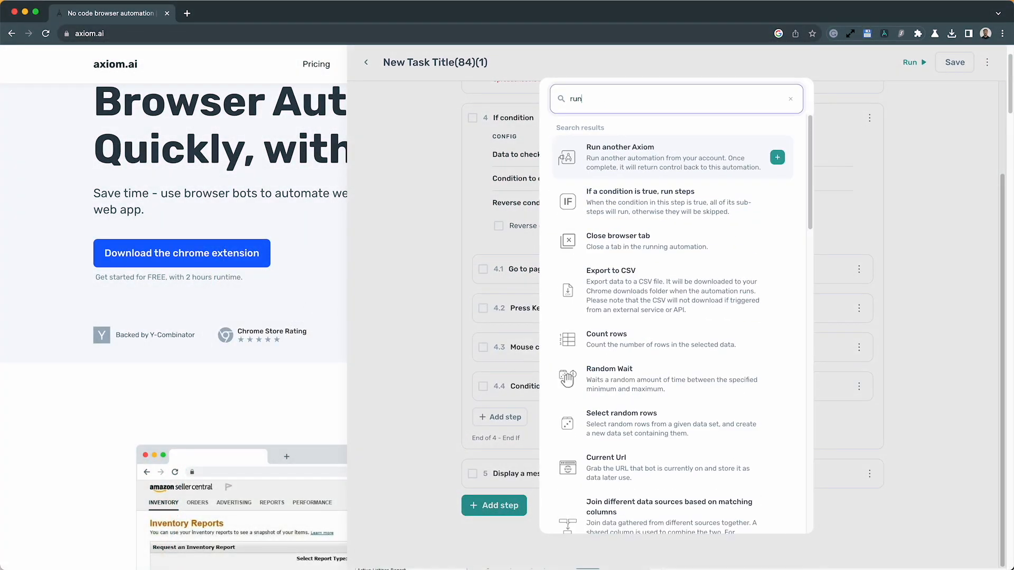
left_click(644, 169)
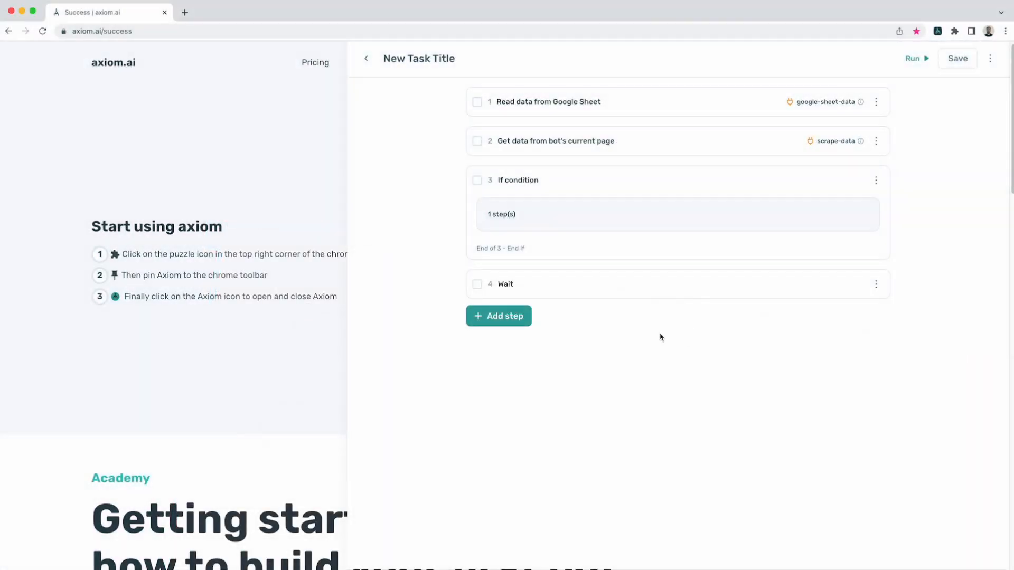
- Add a Save page HTML step after the Wait step
left_click(502, 323)
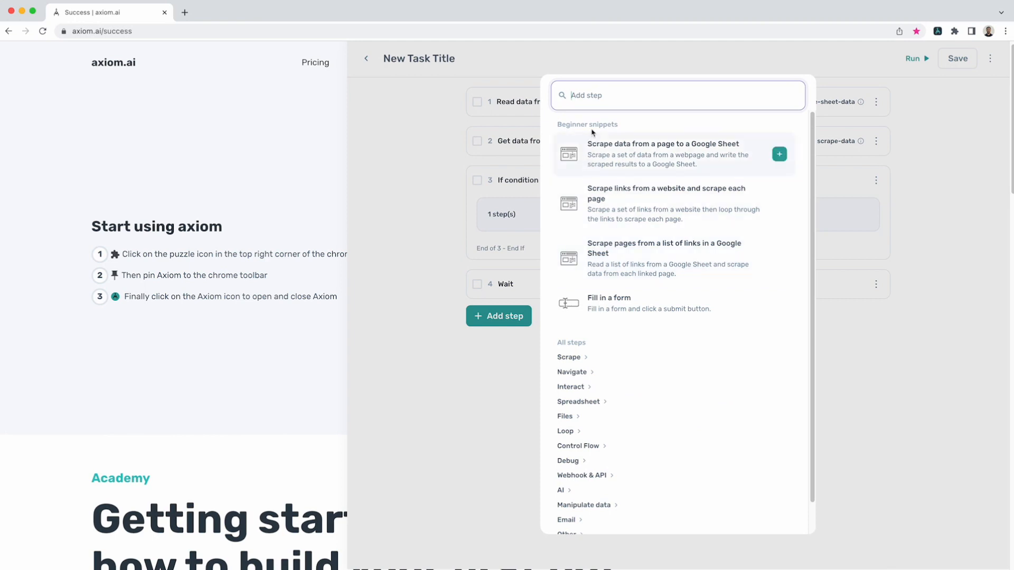
type("Save page")
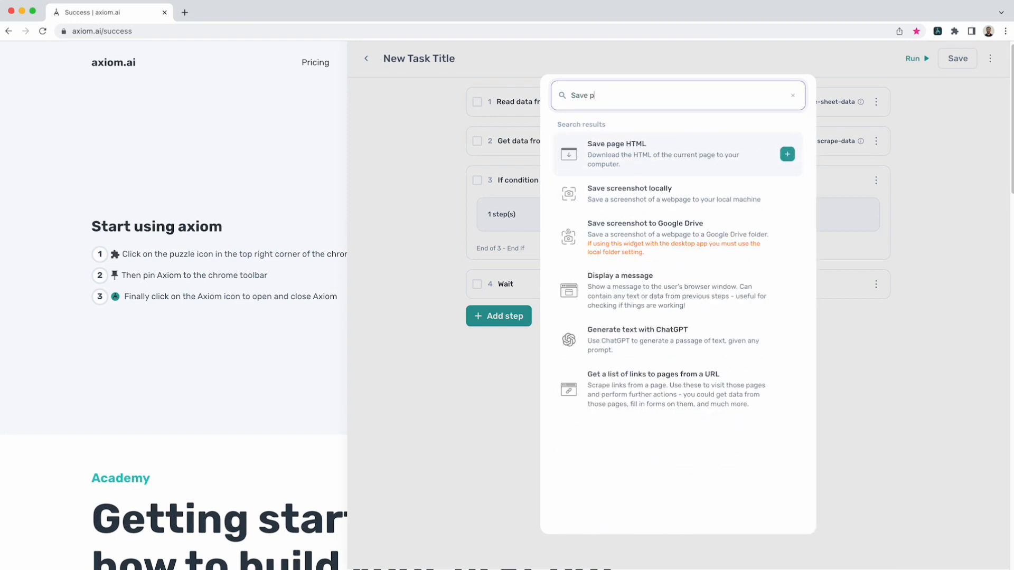
left_click(653, 143)
- Enable the Overwrite existing file option of the Save page HTML step
scroll(600, 419, "down", 1)
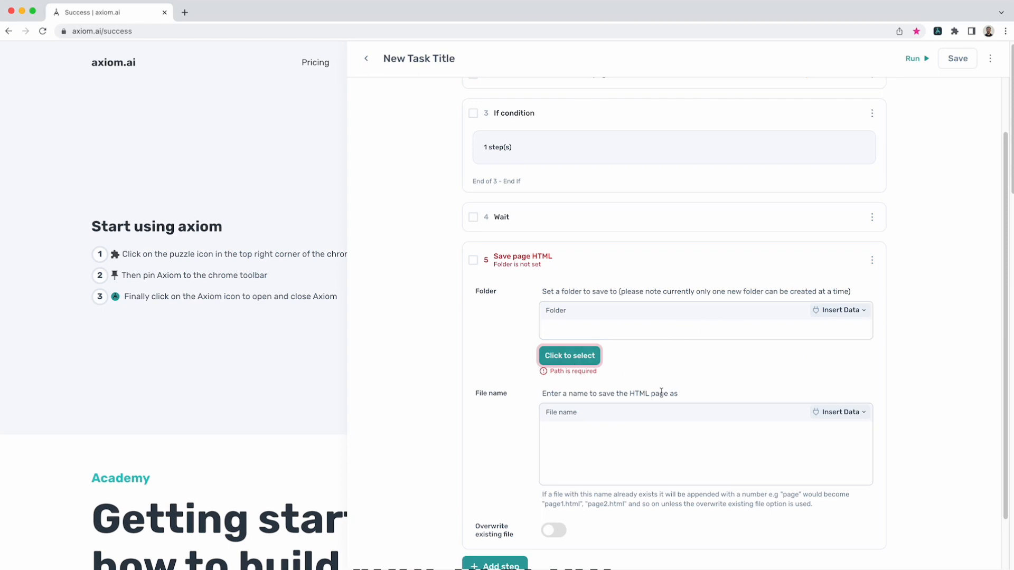
scroll(663, 396, "down", 2)
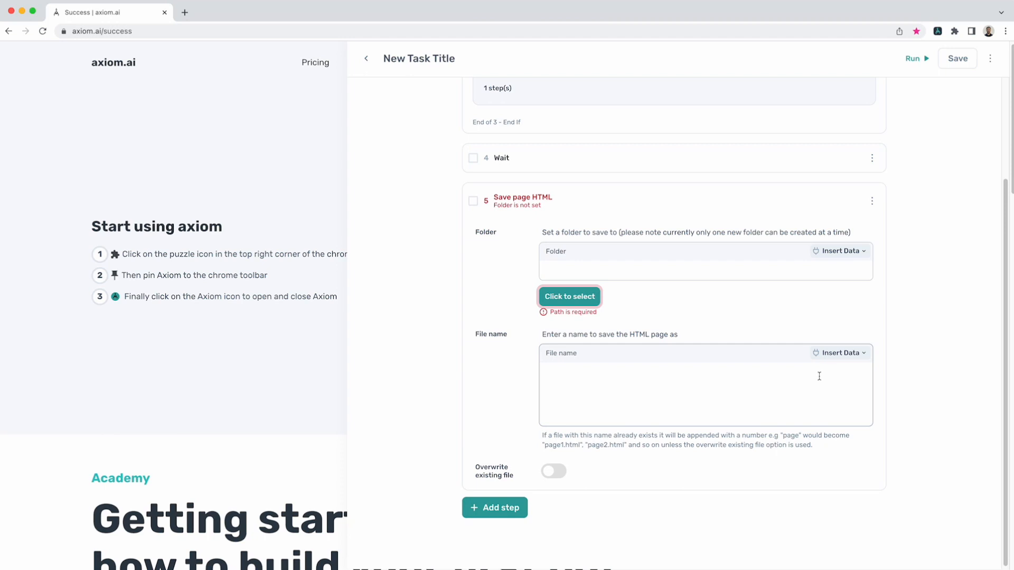
scroll(682, 432, "down", 1)
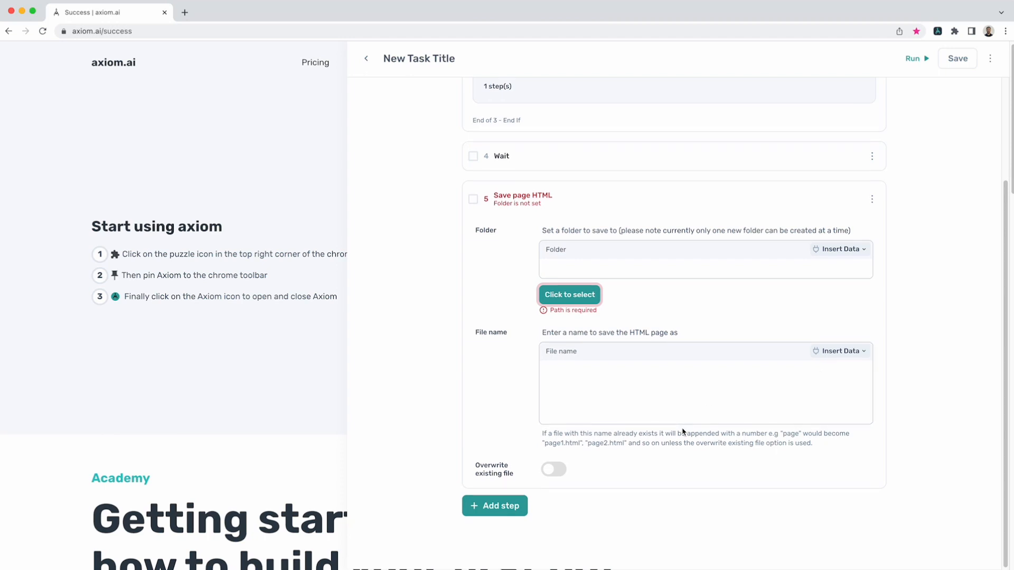
left_click(547, 471)
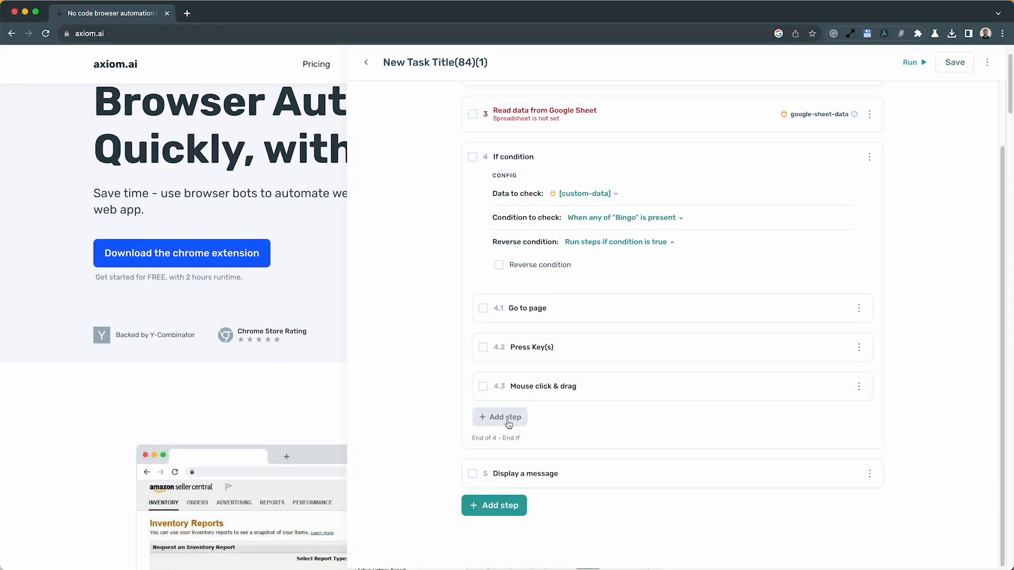
- Add a Conditionally jump to another step step inside the If condition, after Mouse click & drag
left_click(506, 419)
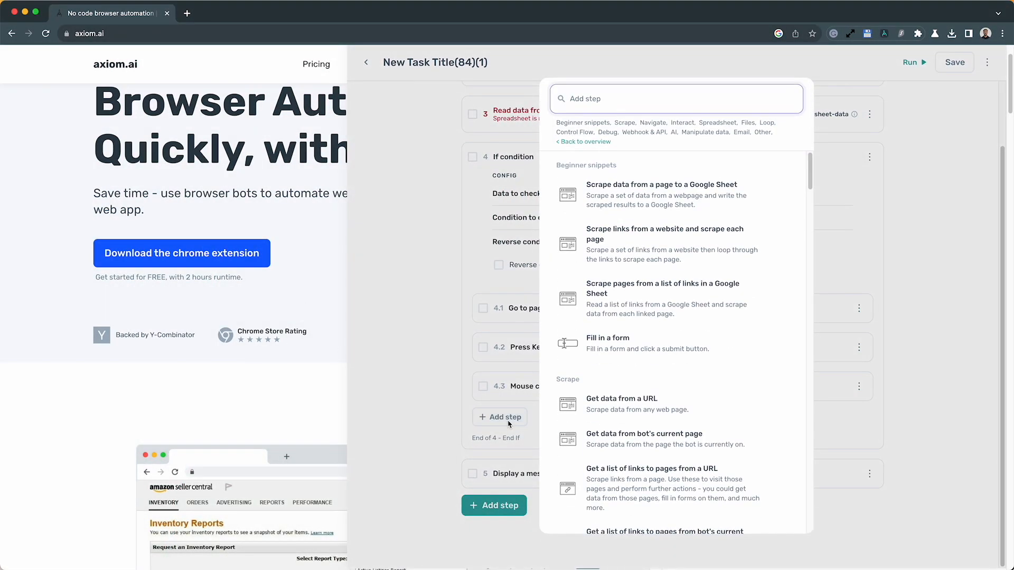
type("jump")
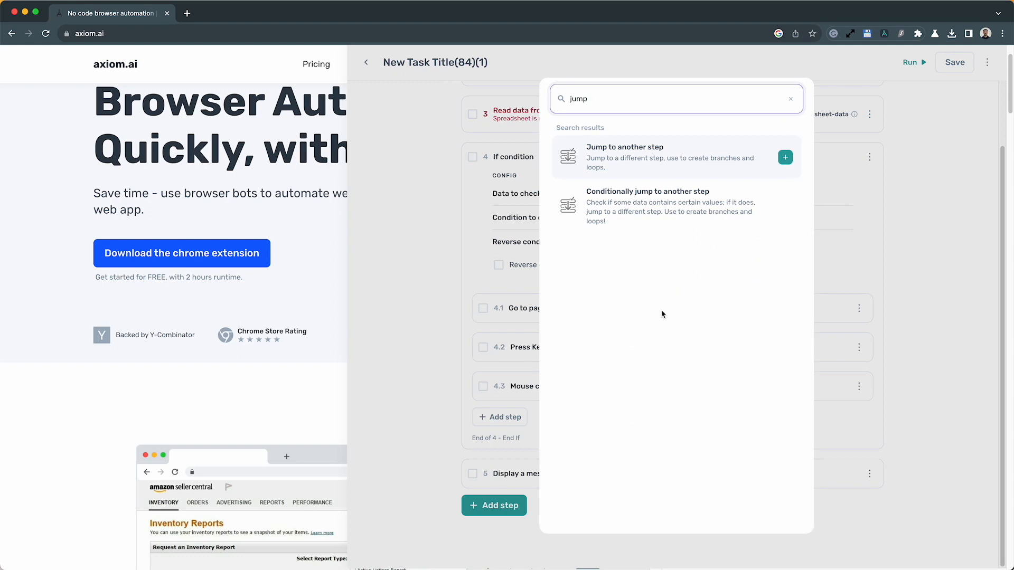
left_click(640, 200)
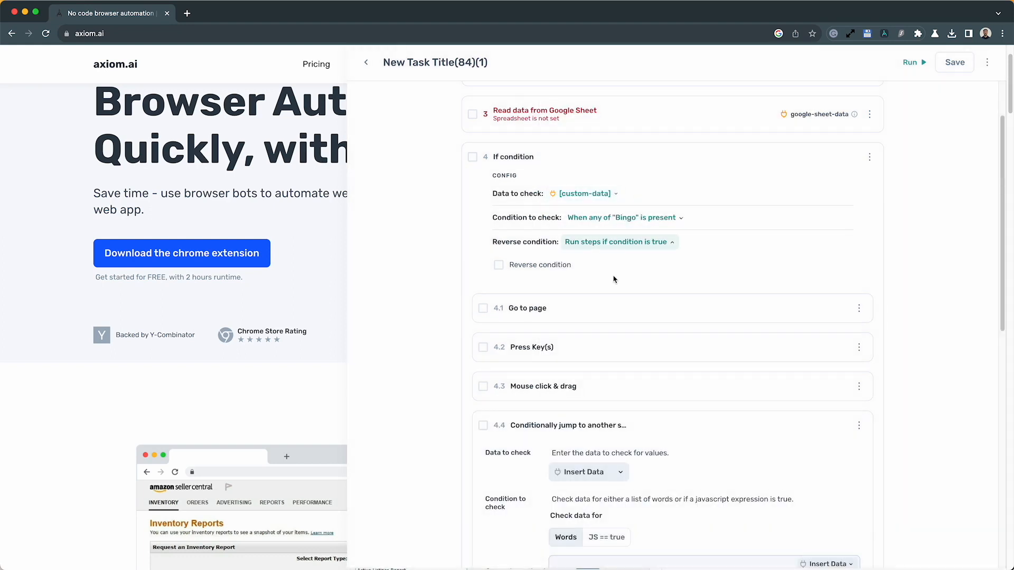
- Examine the conditional jump step's settings in both Words and JS == true modes, returning the condition check to Words
scroll(564, 388, "down", 2)
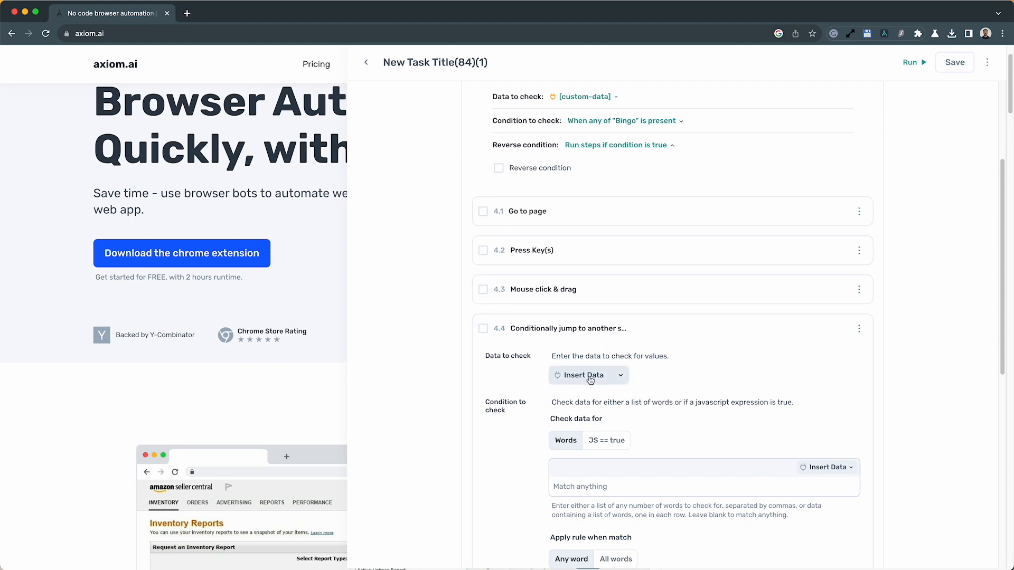
scroll(590, 380, "down", 3)
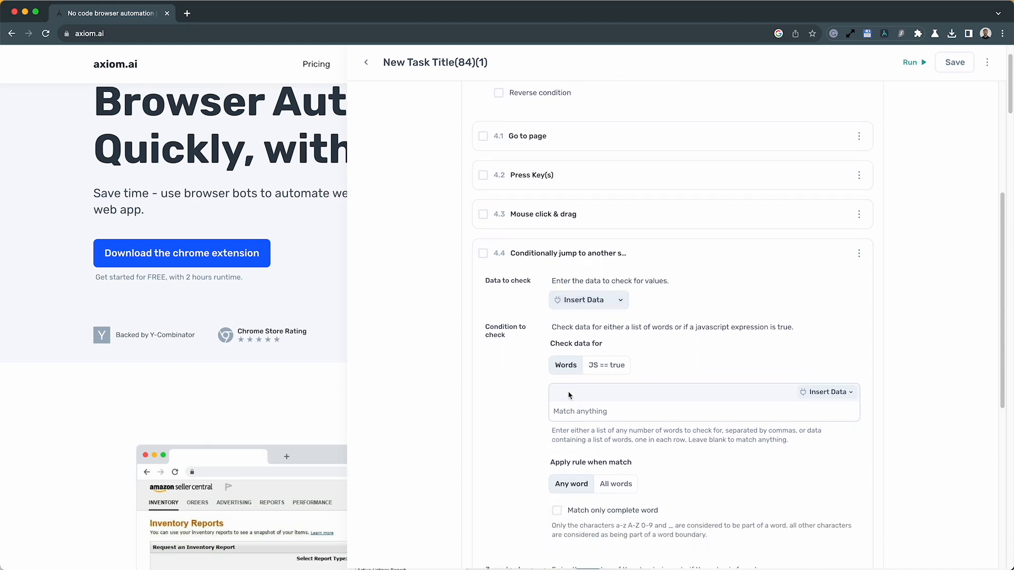
left_click(565, 410)
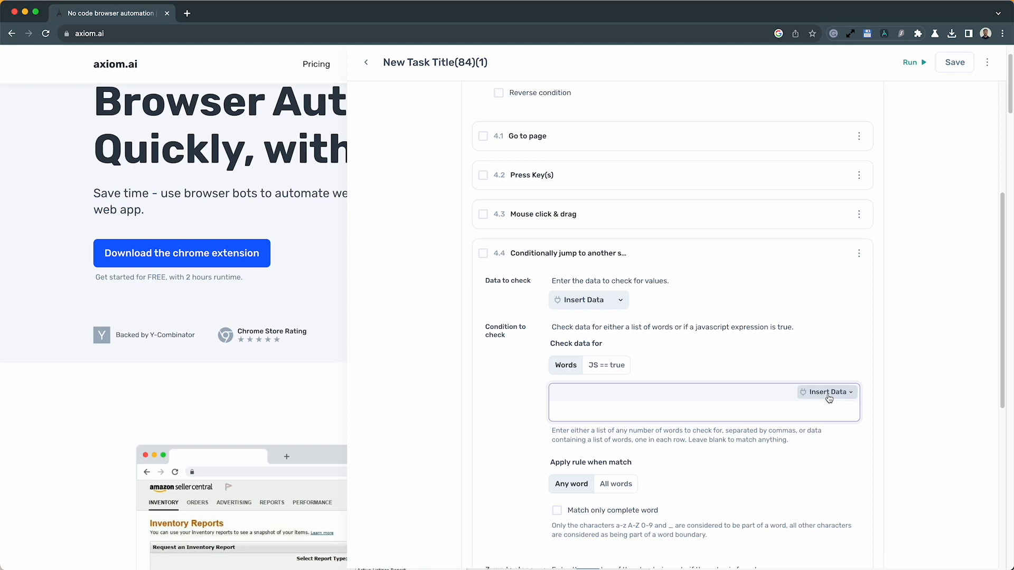
left_click(661, 370)
left_click(611, 370)
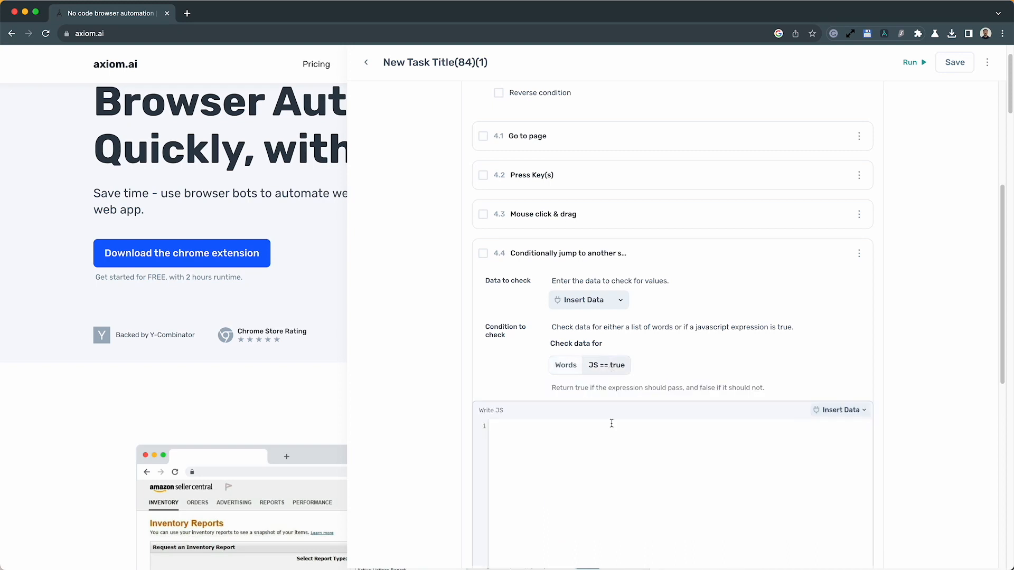
scroll(610, 423, "down", 2)
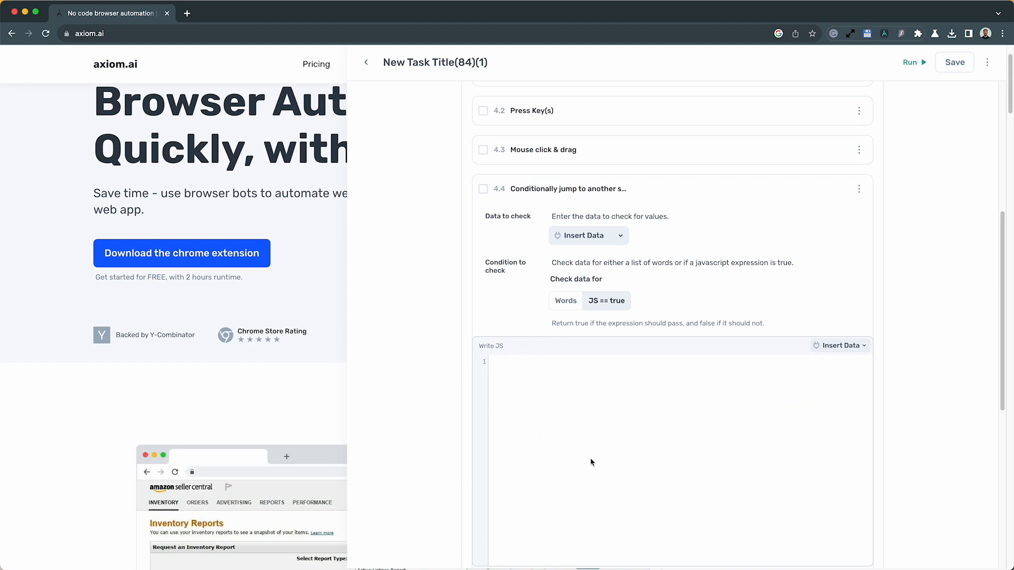
scroll(592, 462, "down", 2)
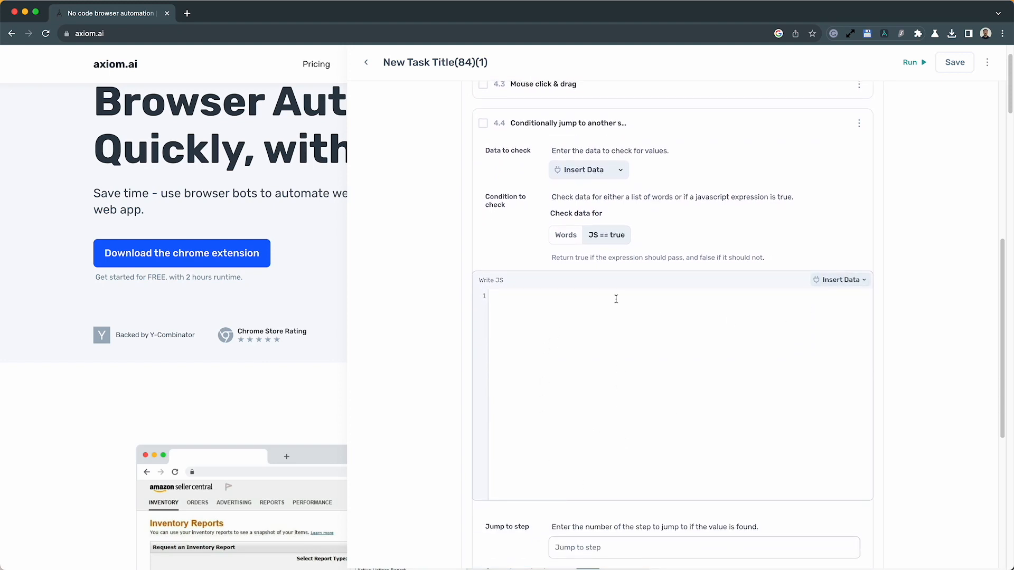
left_click(564, 239)
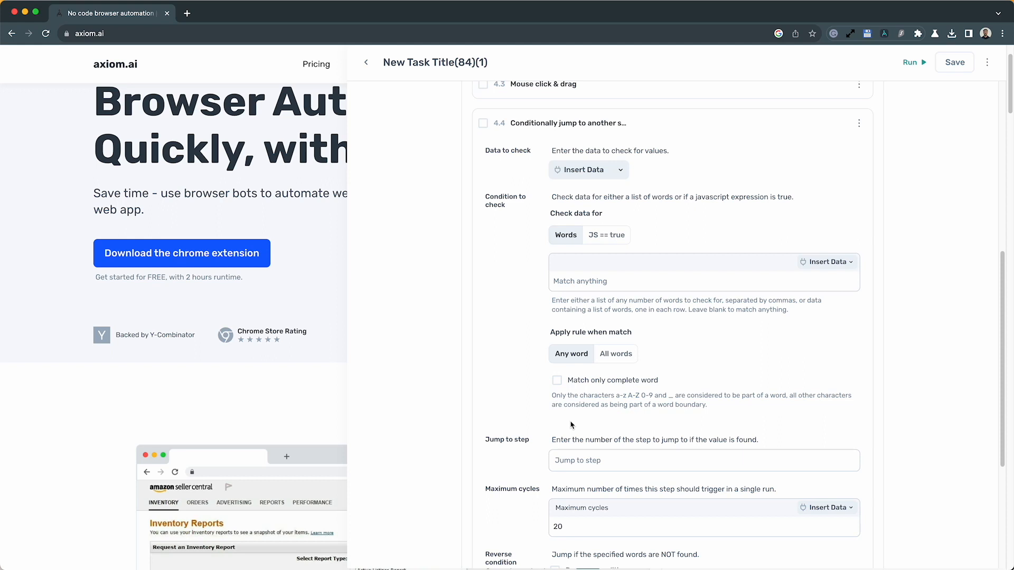
- Try 1 as the target in the conditional jump step's Jump to step setting and clear the value again
scroll(570, 424, "down", 2)
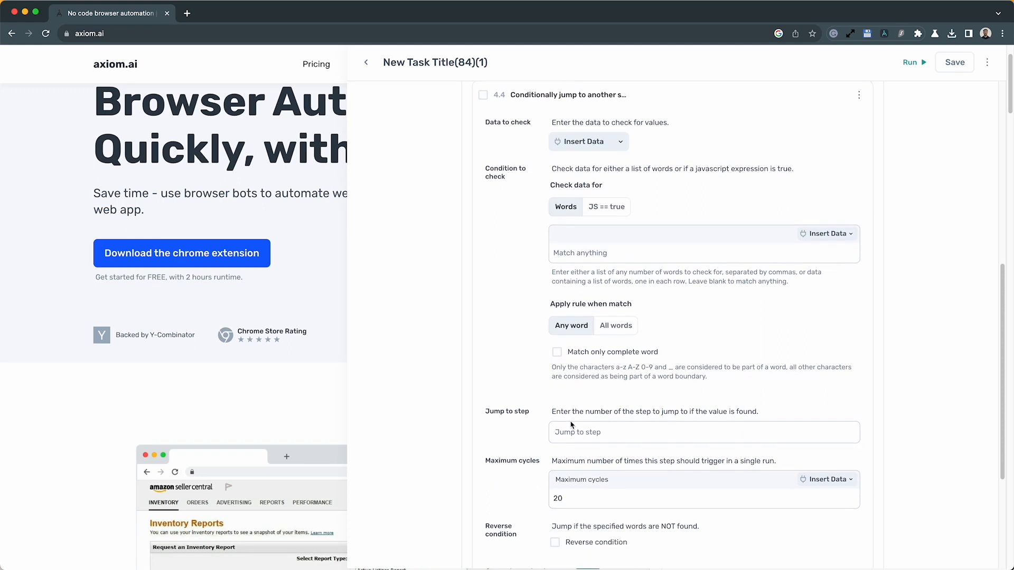
scroll(571, 425, "down", 6)
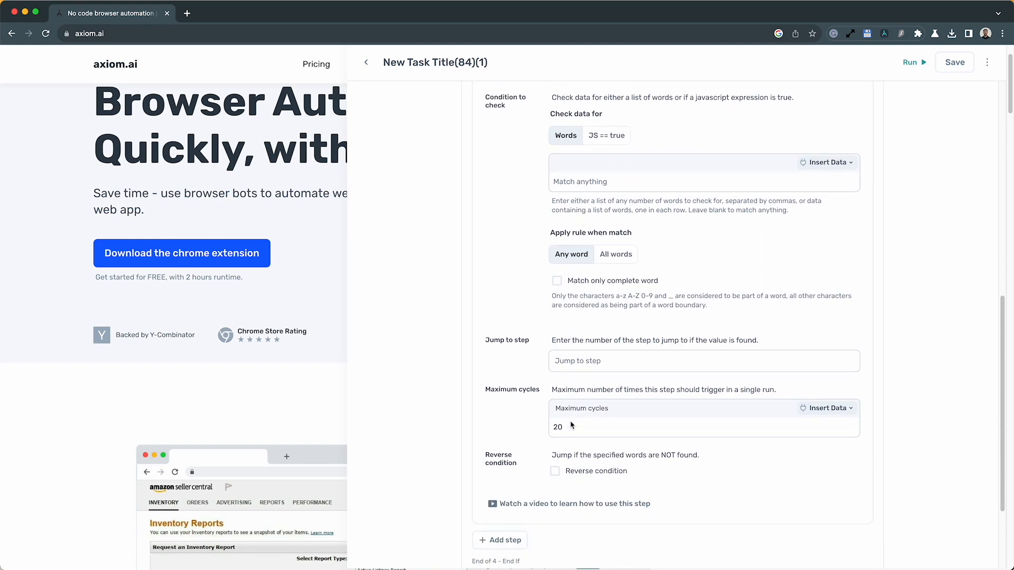
left_click(568, 351)
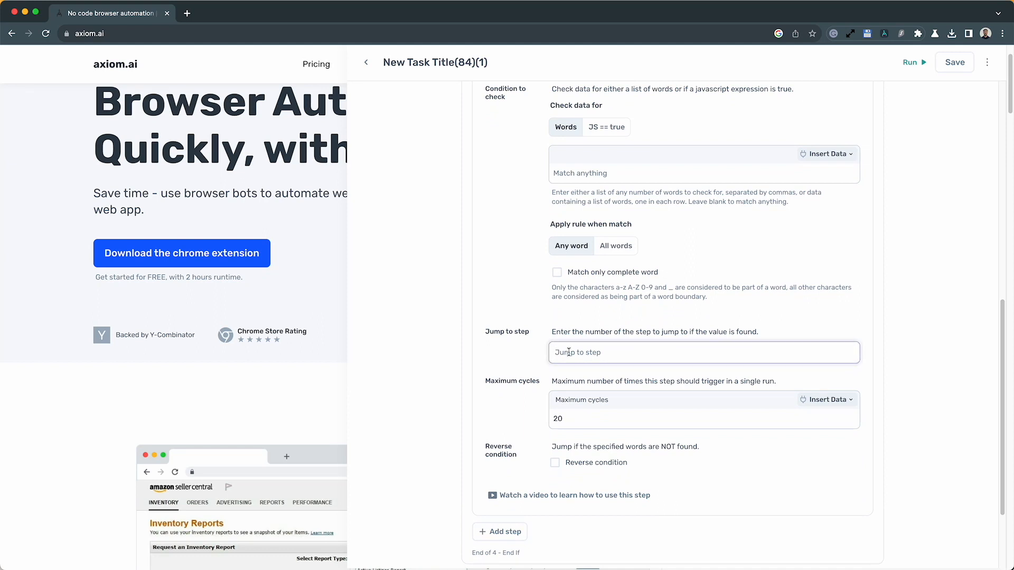
type("1")
key("BackSpace")
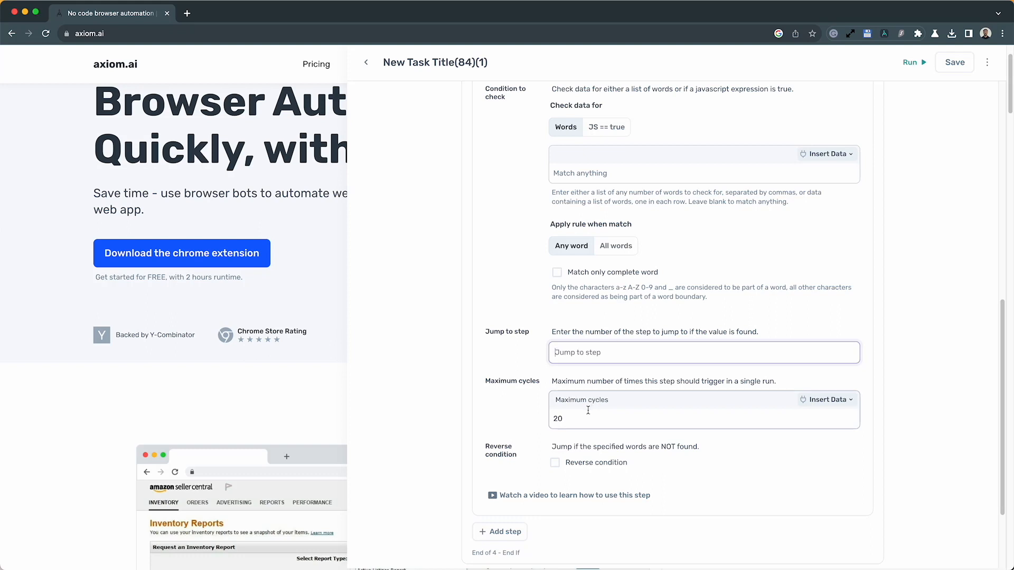
scroll(584, 414, "down", 1)
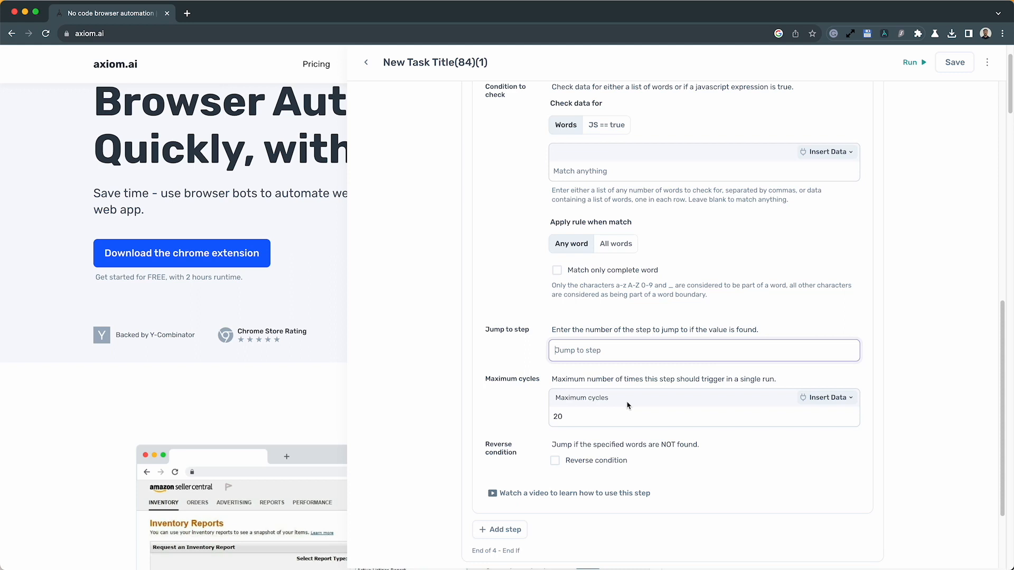
left_click(652, 464)
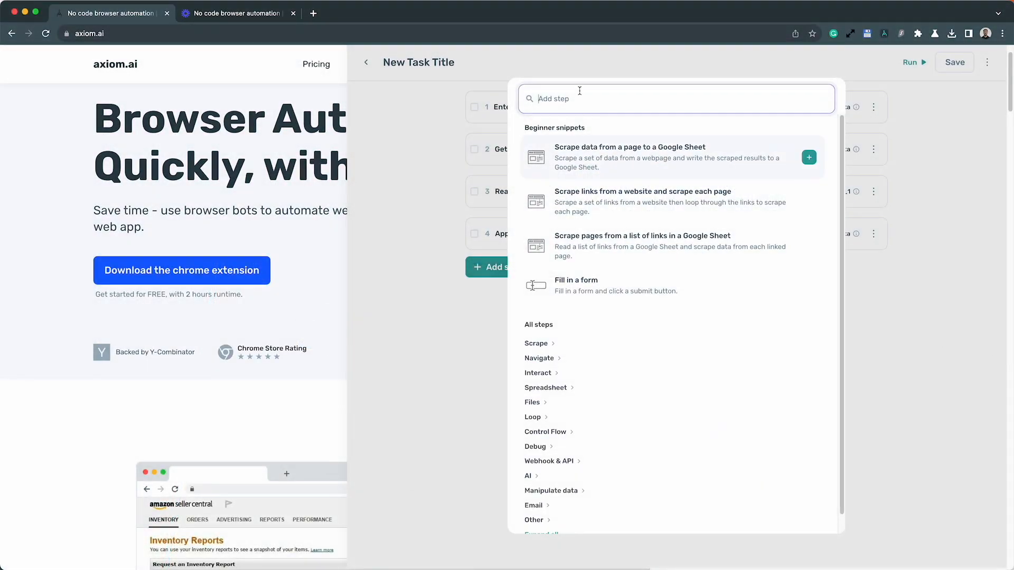
- Add a Join different data sources based on matching columns step after the Append or Merge Data step
type("join")
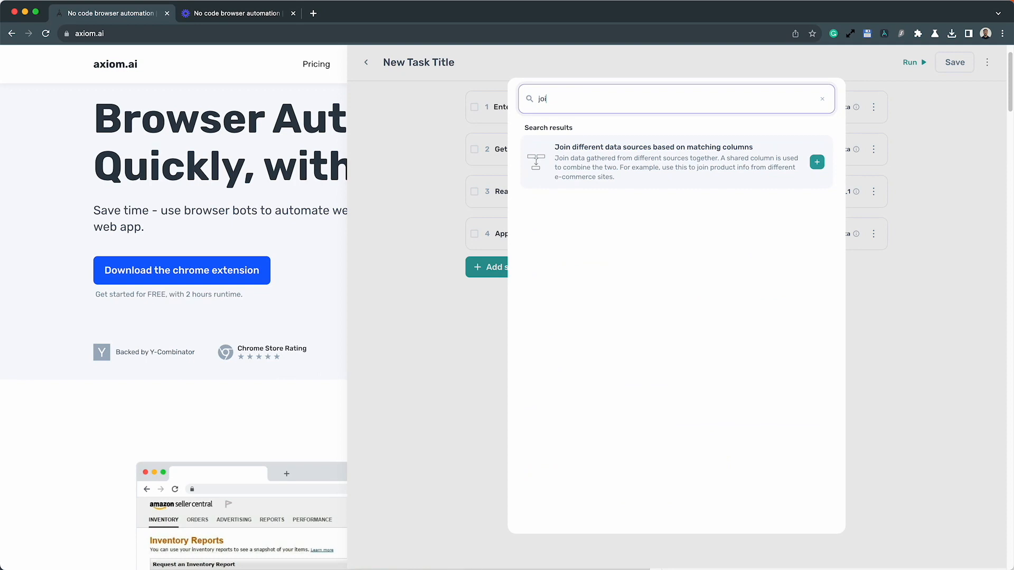
left_click(625, 146)
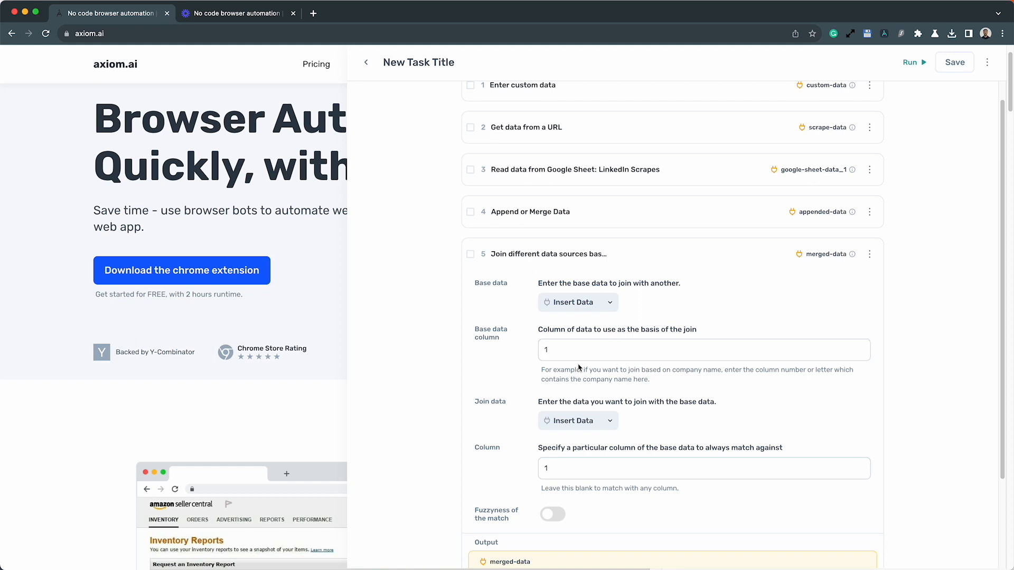
- Enable Fuzzyness of the match for the join step and raise the fuzzyness value
scroll(579, 369, "down", 3)
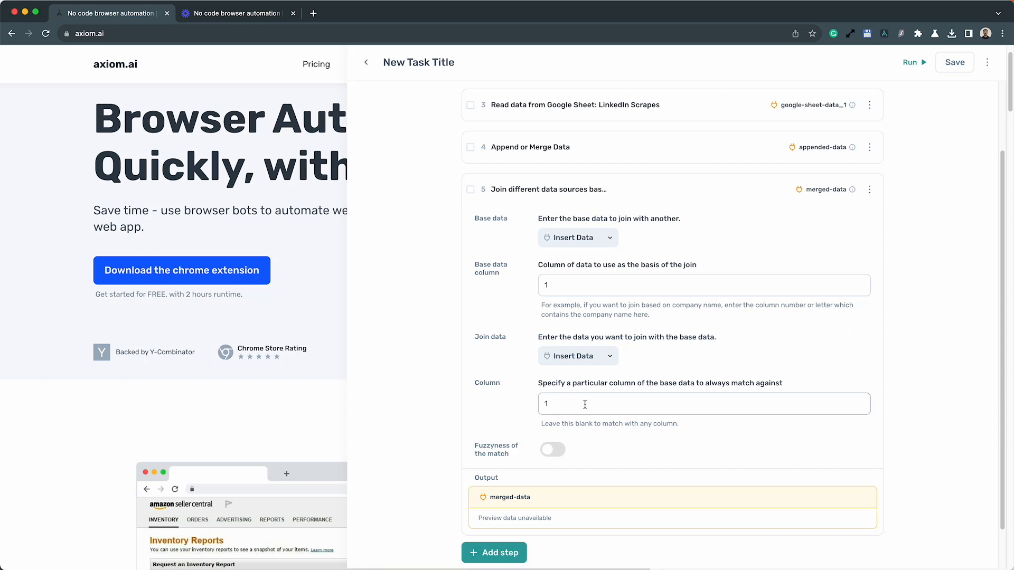
left_click(555, 448)
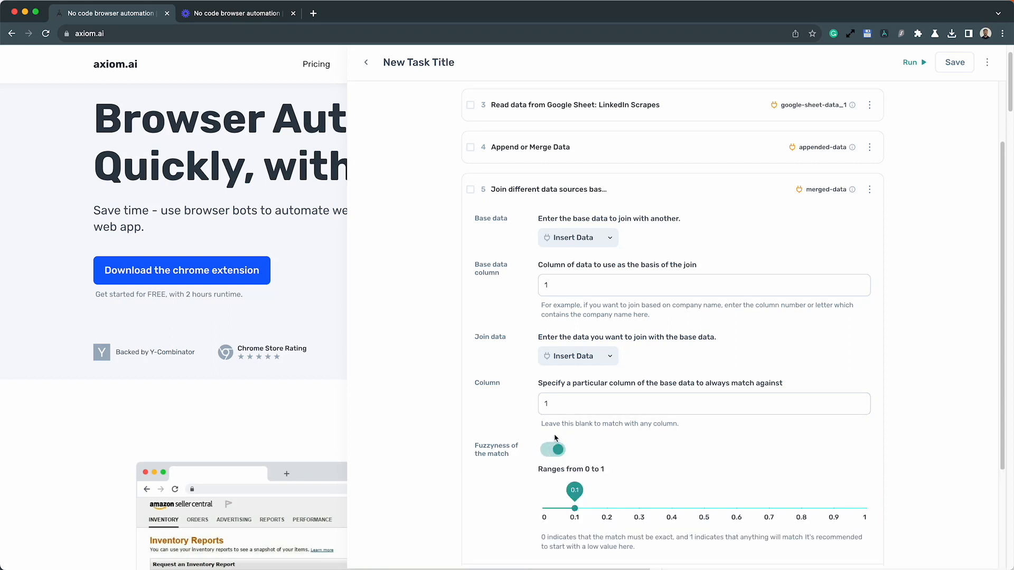
scroll(560, 451, "down", 1)
left_click_drag(577, 462, 657, 468)
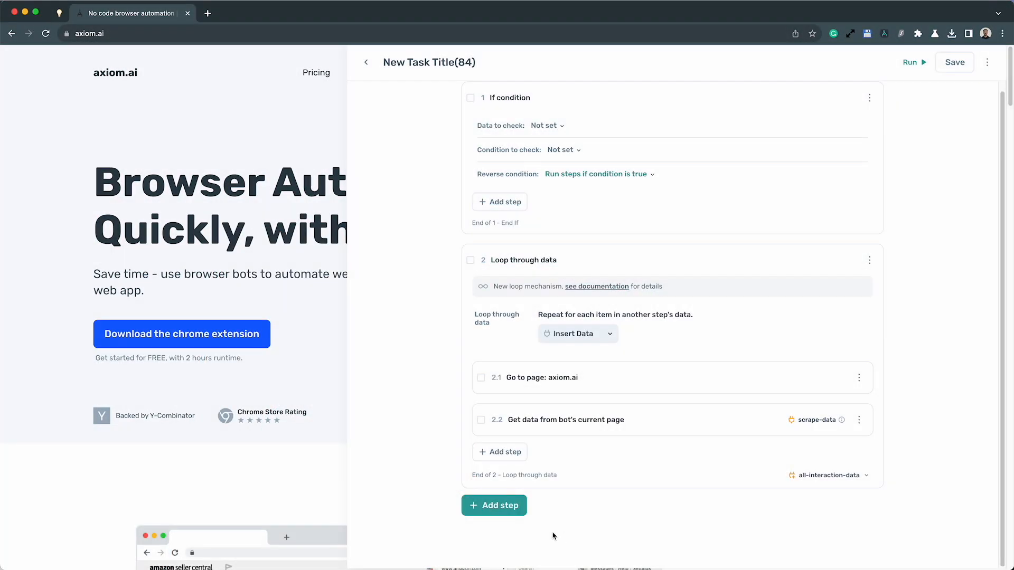
- Search the available steps for "java" and add the JavaScript step after the Loop through data step
left_click(506, 511)
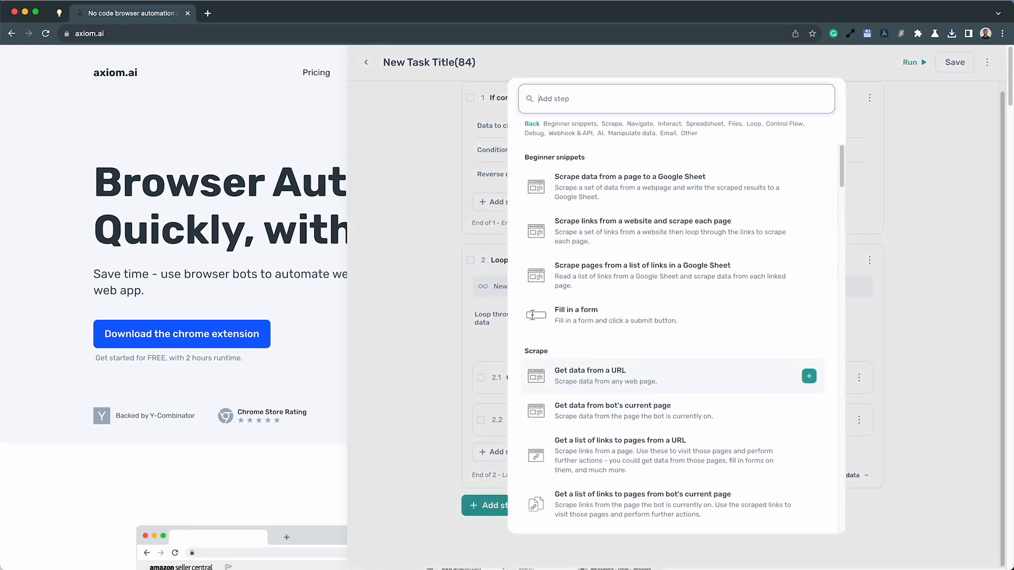
type("java")
left_click(606, 146)
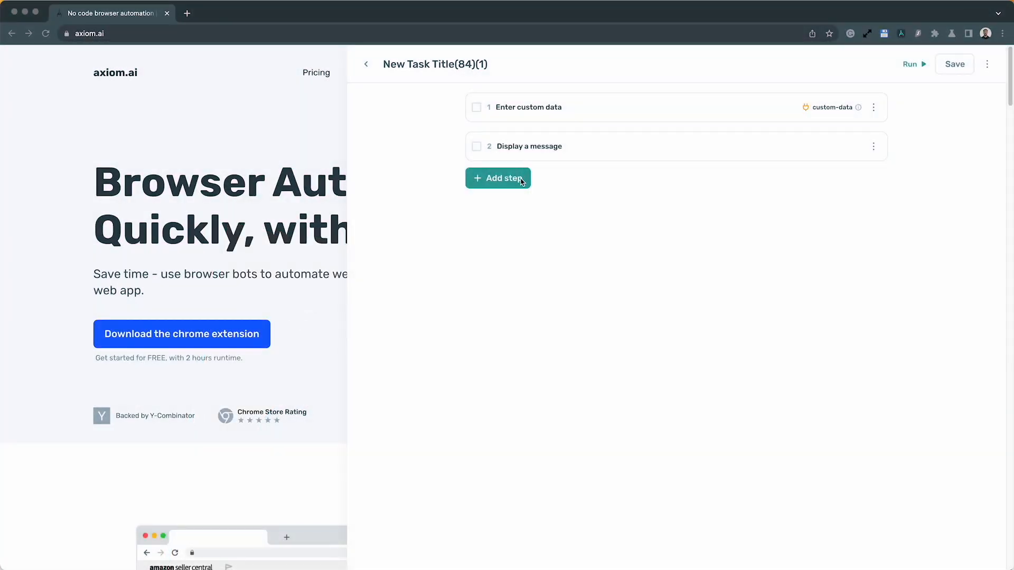
- Insert an "If a condition is true, run steps" step between Enter custom data and Display a message
left_click(517, 201)
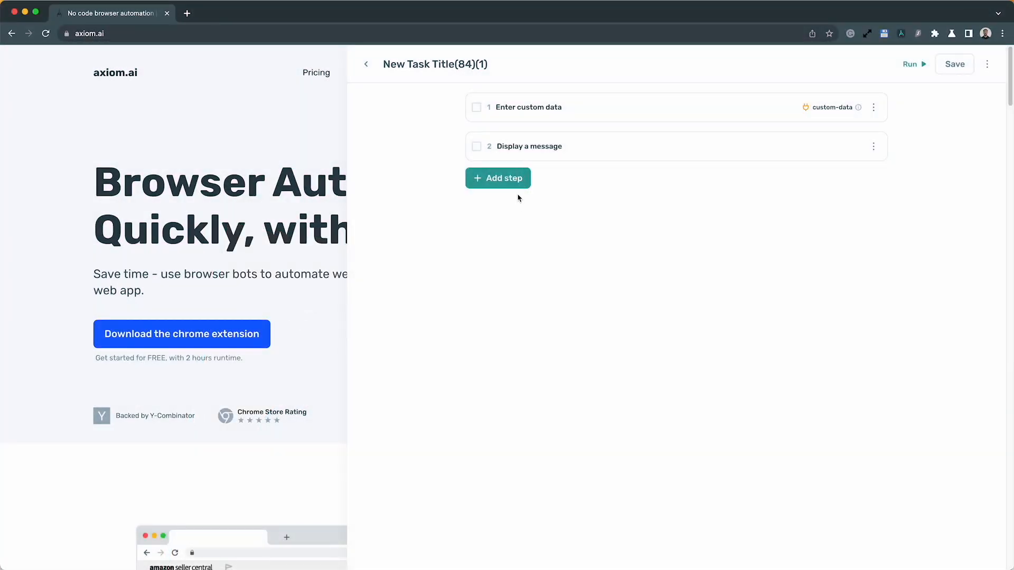
left_click(533, 132)
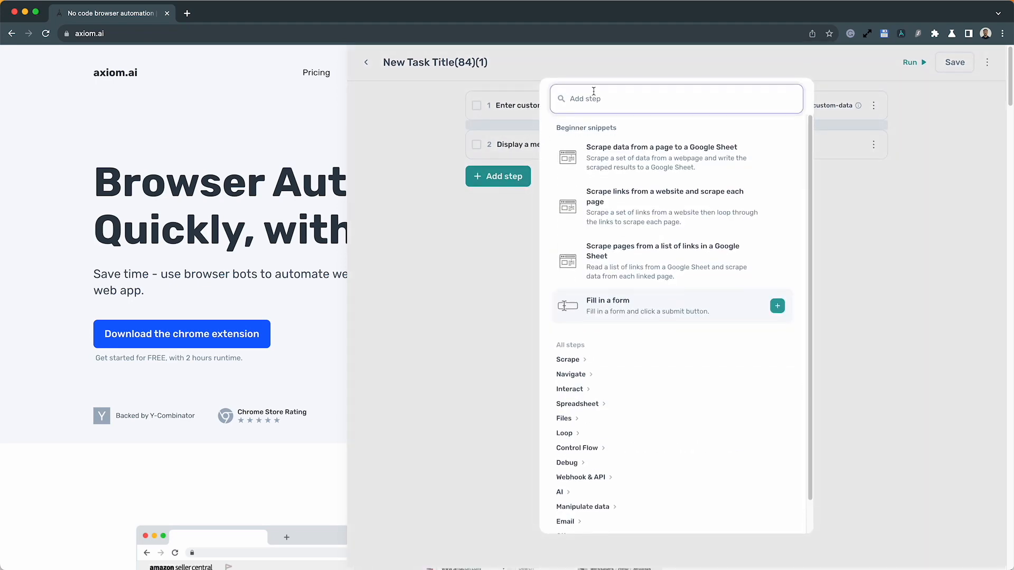
type("IF CON")
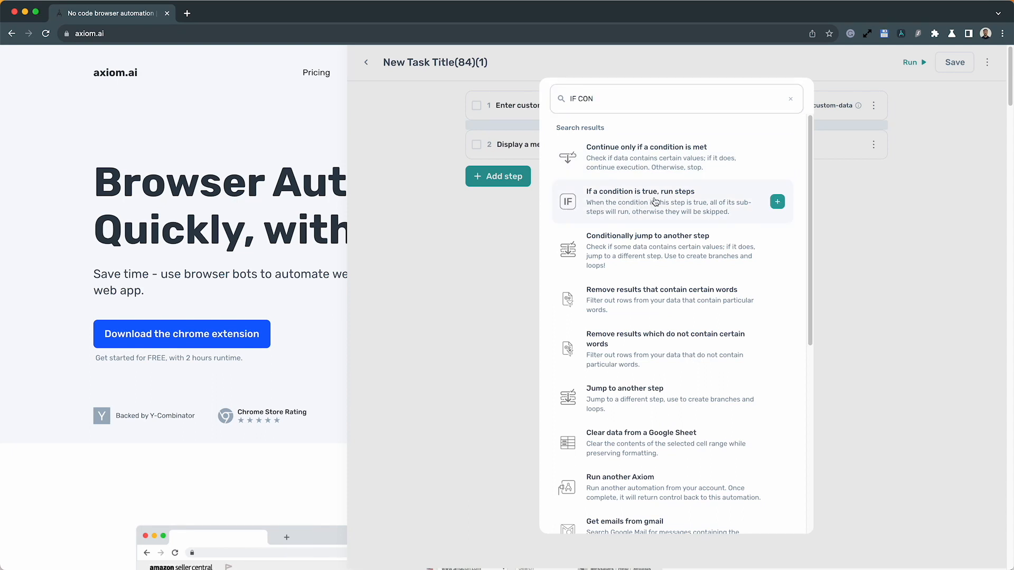
left_click(655, 202)
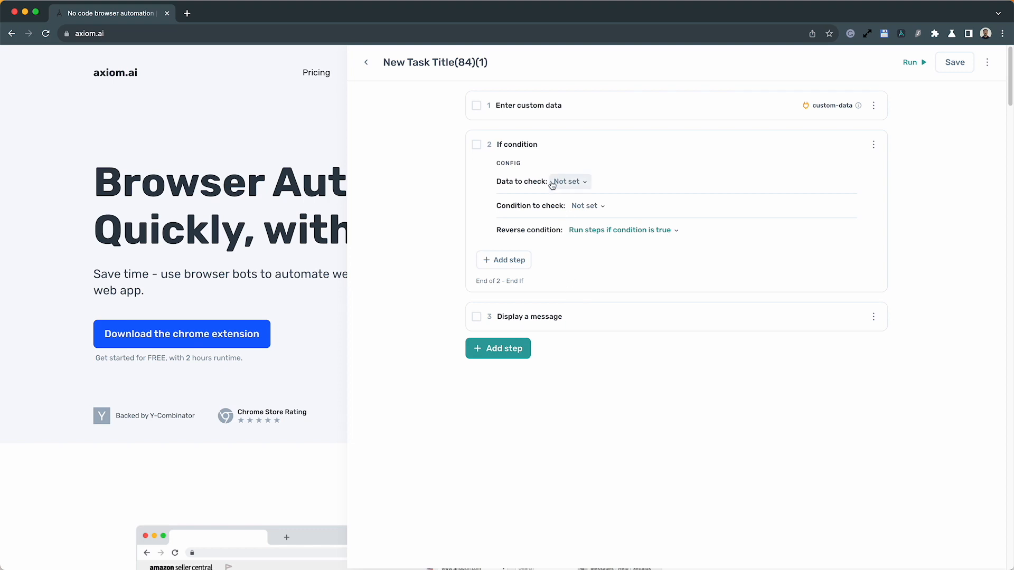
- Set the If condition's data to check to [custom-data] from the Enter custom data step
left_click(565, 187)
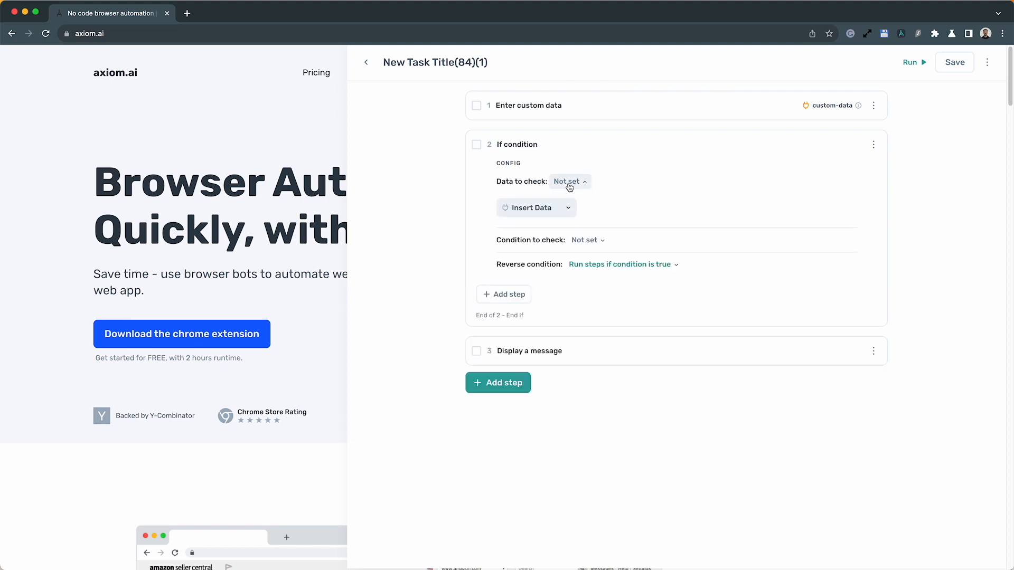
left_click(548, 208)
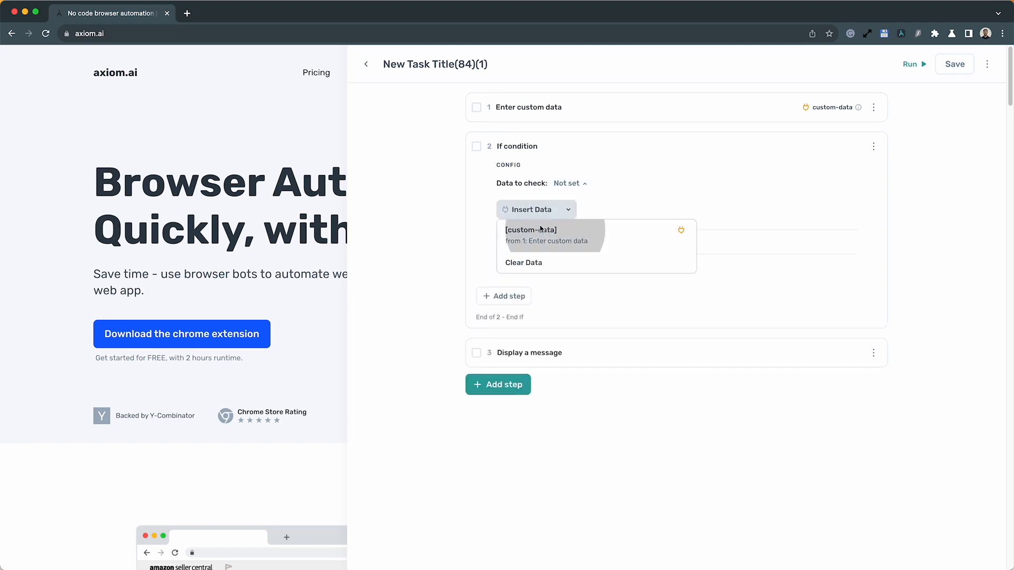
left_click(544, 228)
left_click(927, 121)
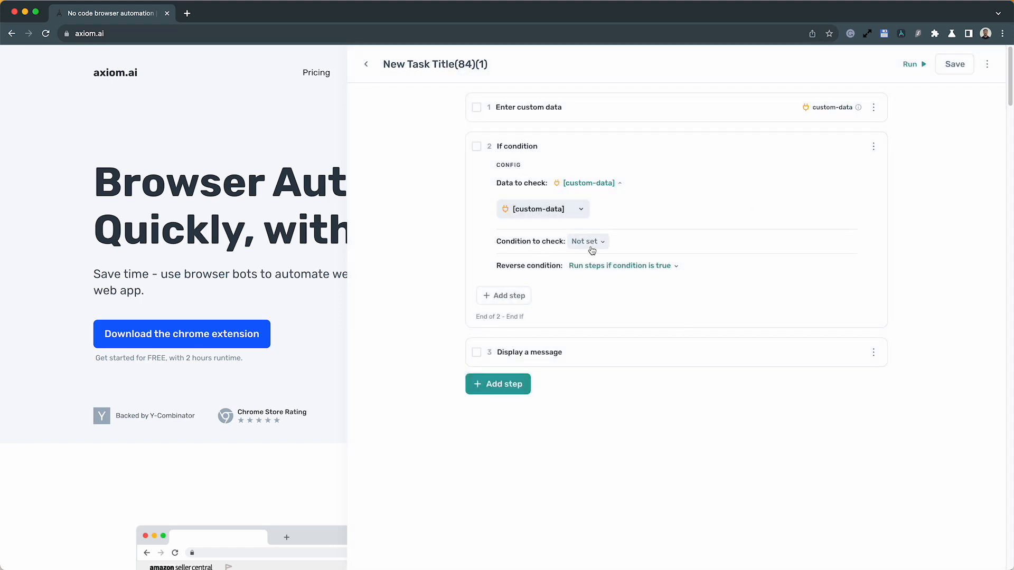
- Set the If condition to check for the word Bingo, matching only the complete word
left_click(591, 247)
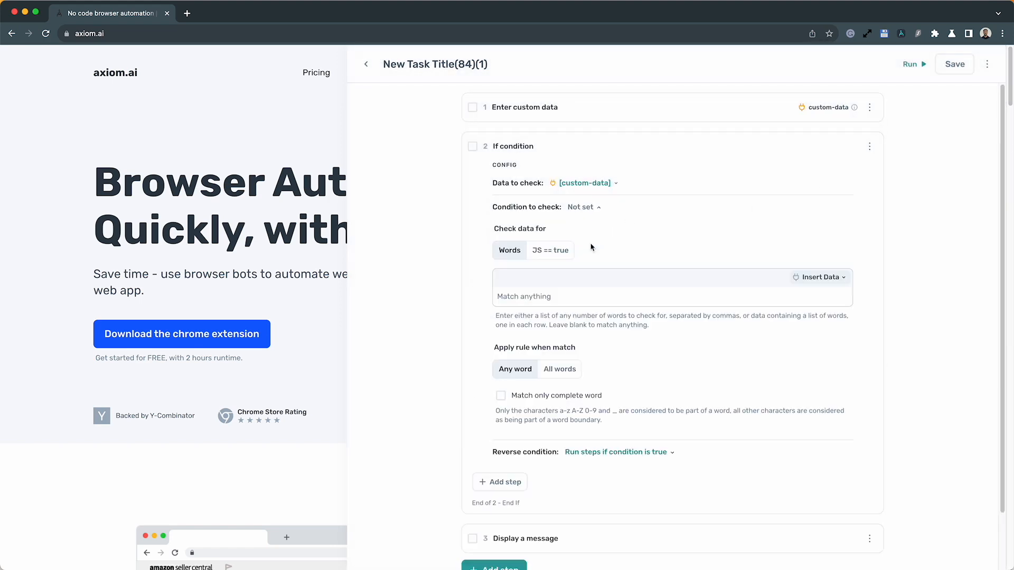
left_click(530, 296)
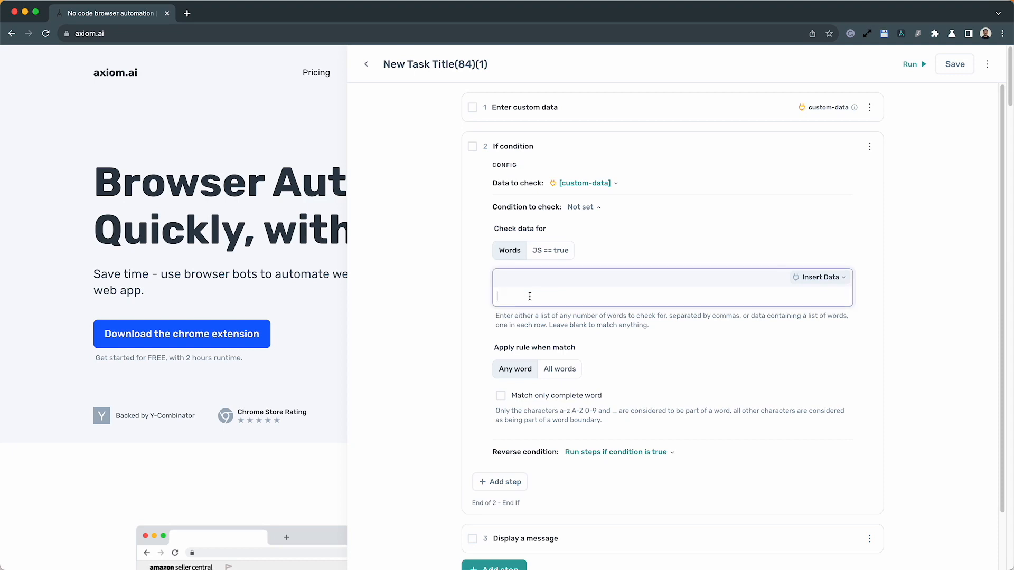
type("Bingo")
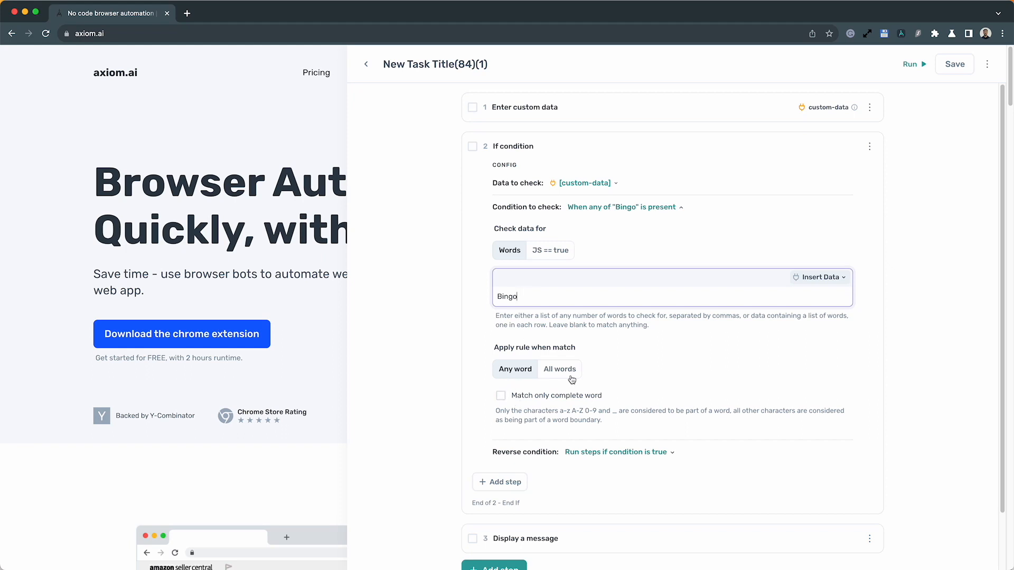
left_click(500, 397)
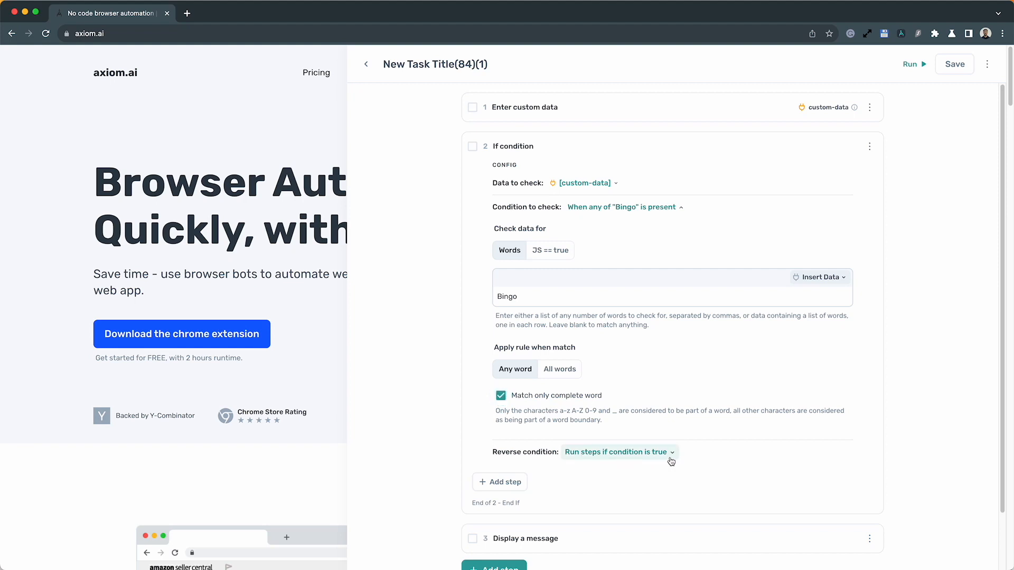
- Turn the If condition's Reverse condition option on and back off
left_click(668, 457)
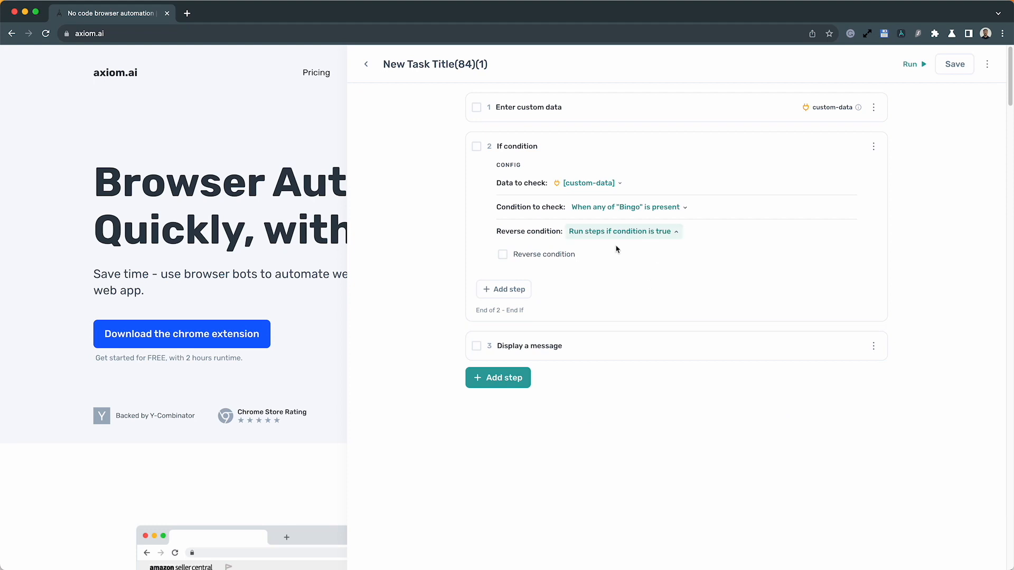
left_click(534, 257)
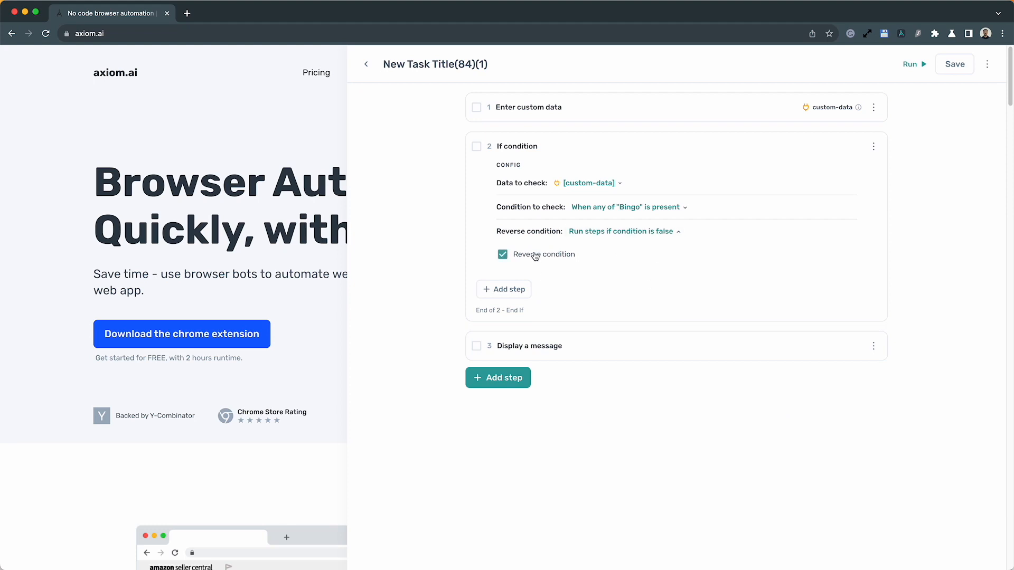
left_click(534, 256)
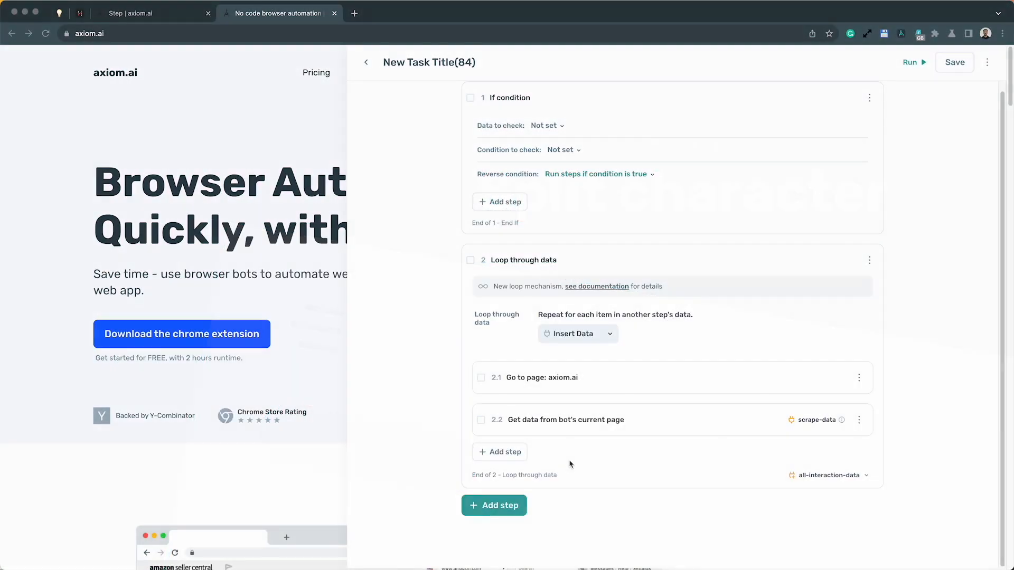
- Add a Split by character step inside the Loop through data step, after Get data from bot's current page
left_click(505, 452)
type("split")
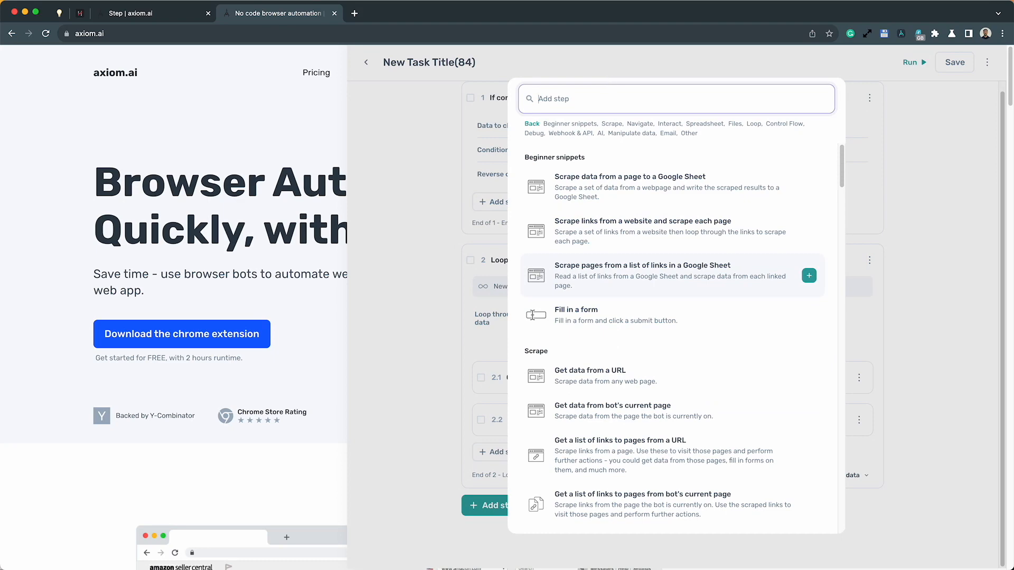
left_click(630, 144)
scroll(558, 540, "down", 3)
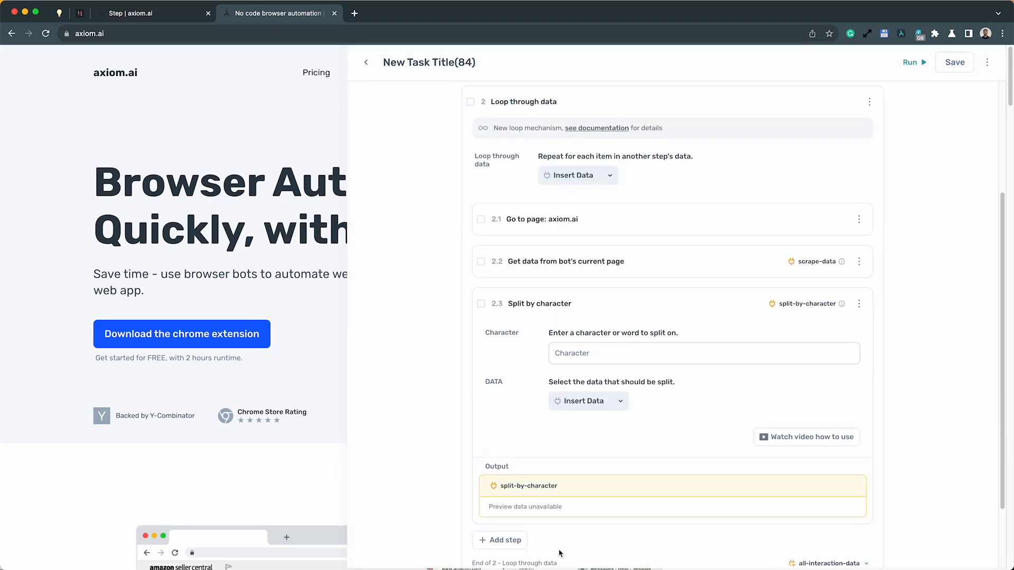
- Set the Split by character step to split on www and check the data choices for the split
left_click(578, 357)
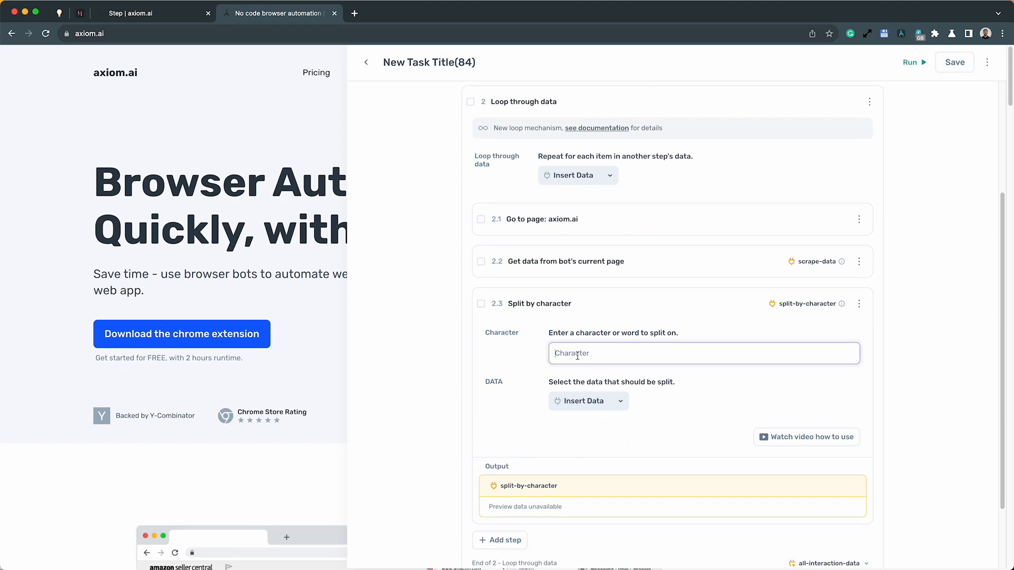
type("www")
left_click(619, 401)
left_click(618, 401)
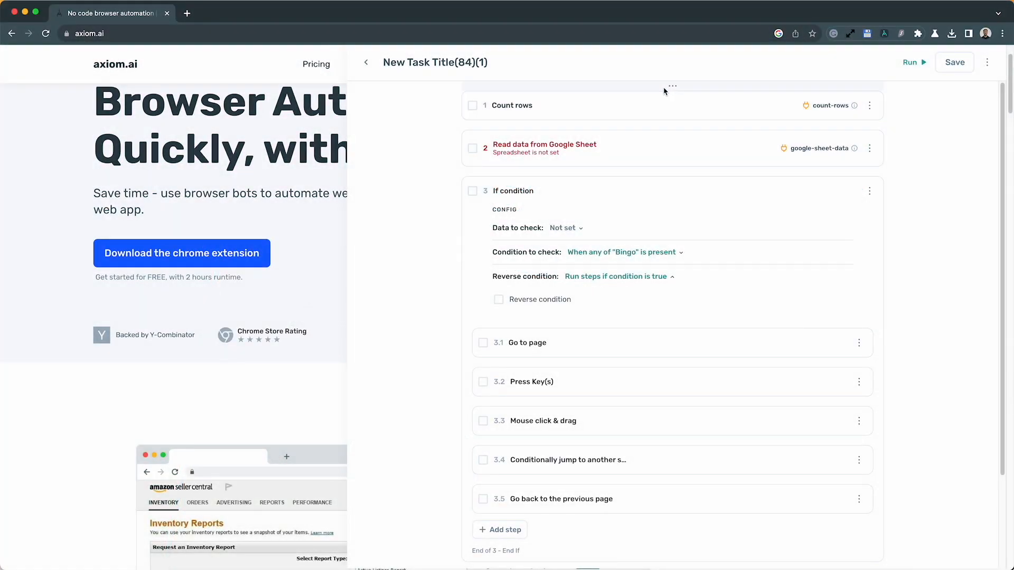
- Insert a Solve Captcha step above the Count rows step
left_click(663, 91)
type("solve")
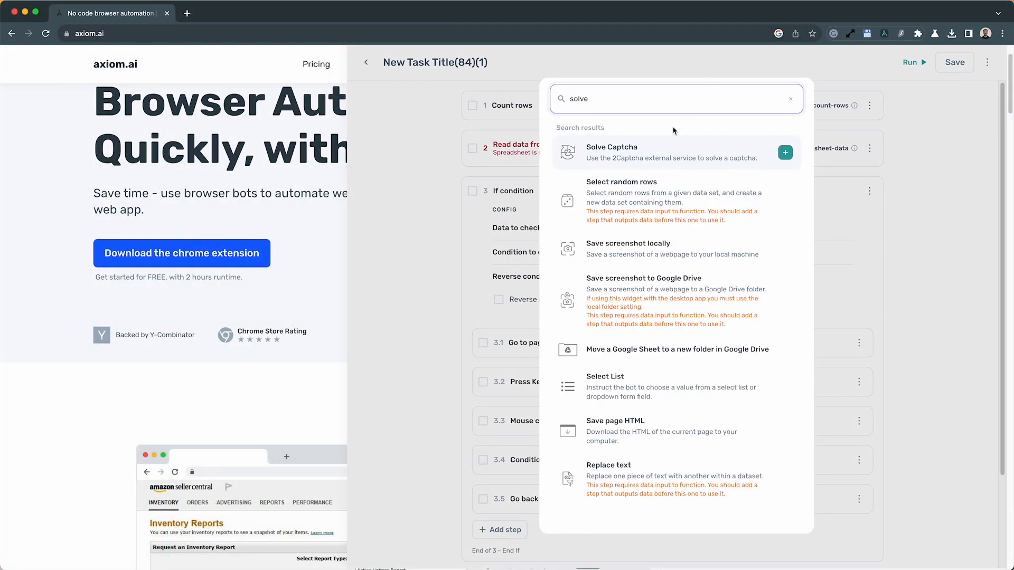
left_click(650, 153)
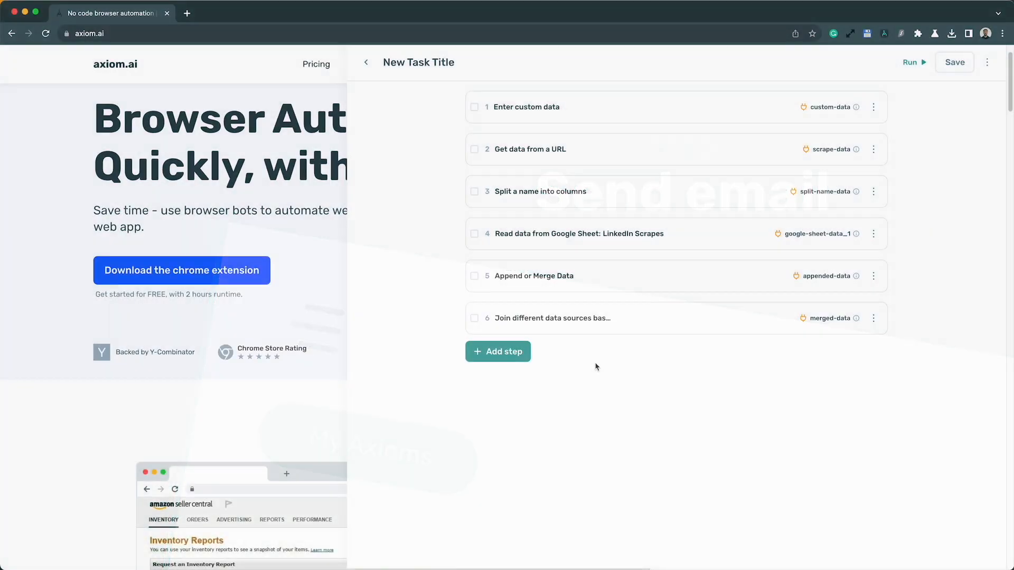
- Add a Send an email step at the end of the task, after the Join different data sources step
left_click(517, 355)
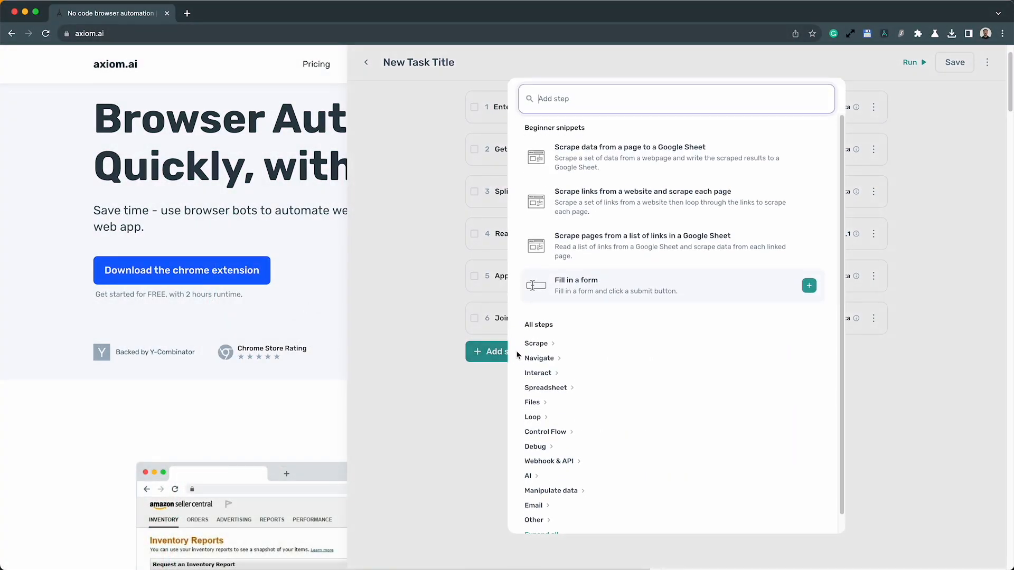
type("send")
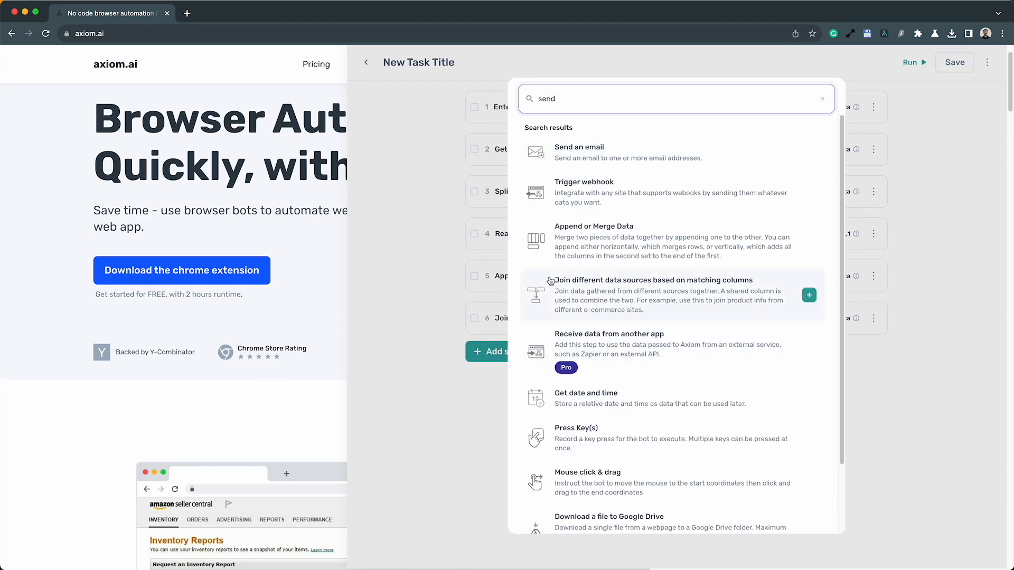
left_click(591, 153)
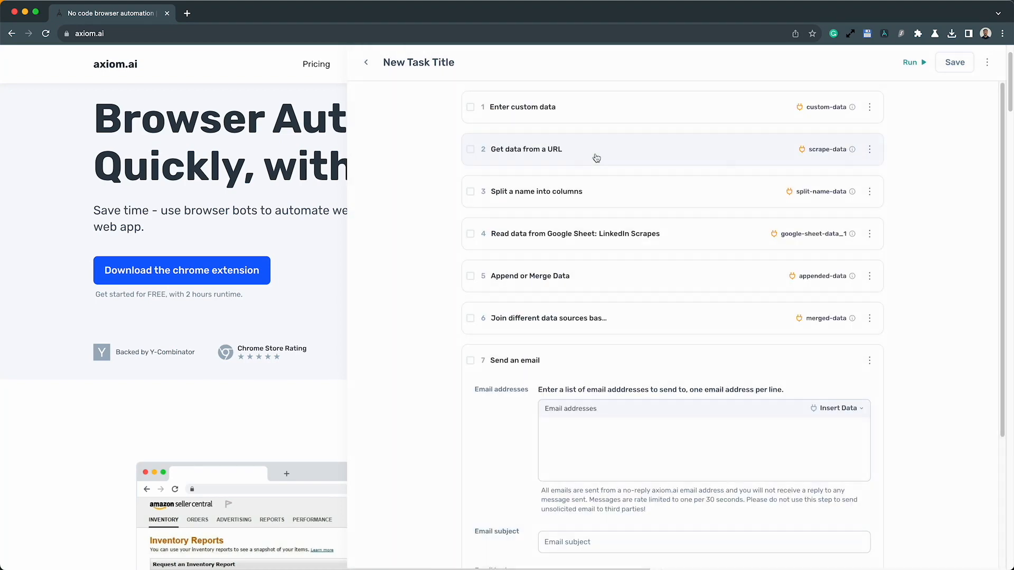
scroll(575, 401, "down", 3)
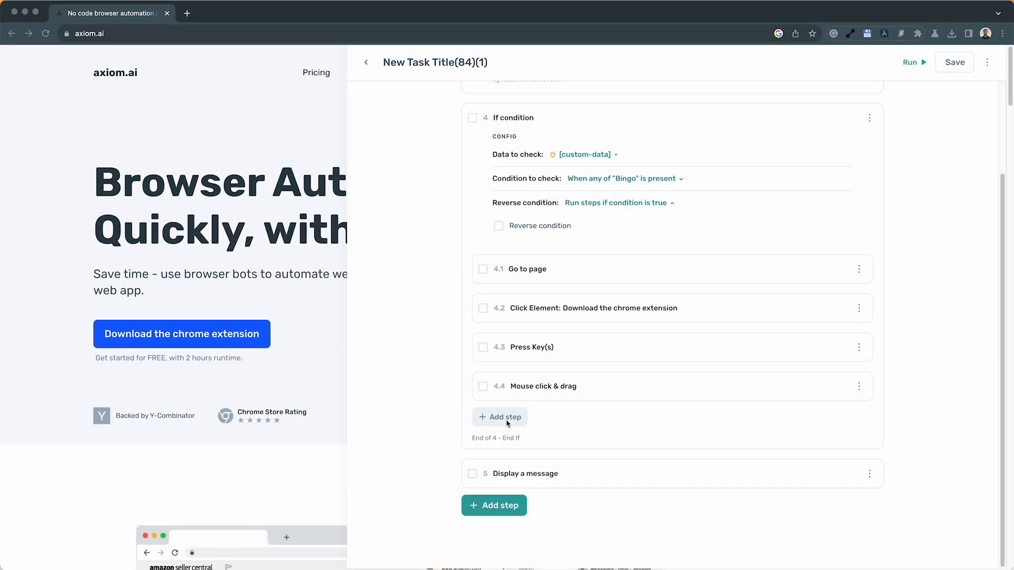
- Add a Select List step inside the If condition, after the Mouse click & drag step
left_click(505, 418)
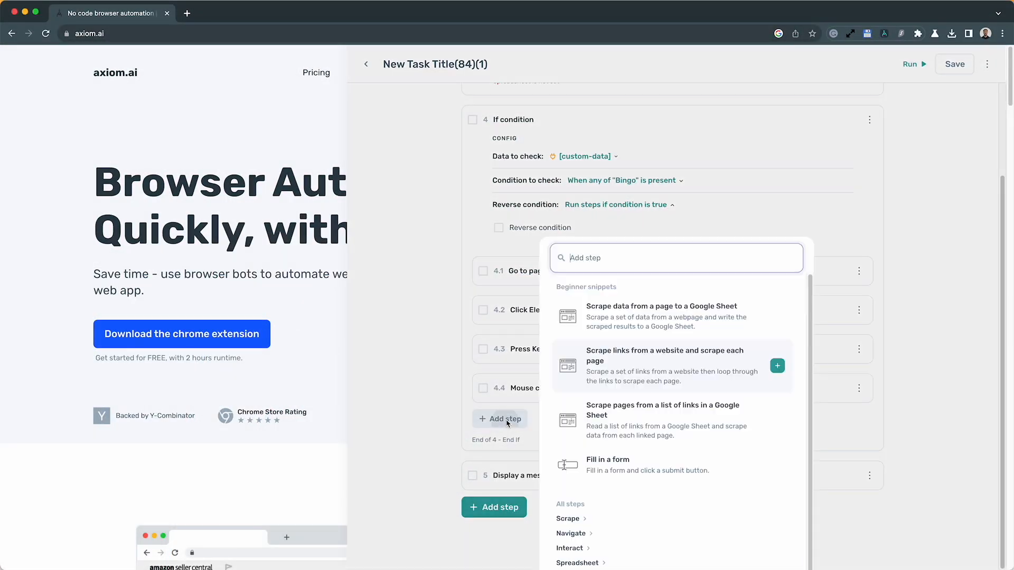
type("select")
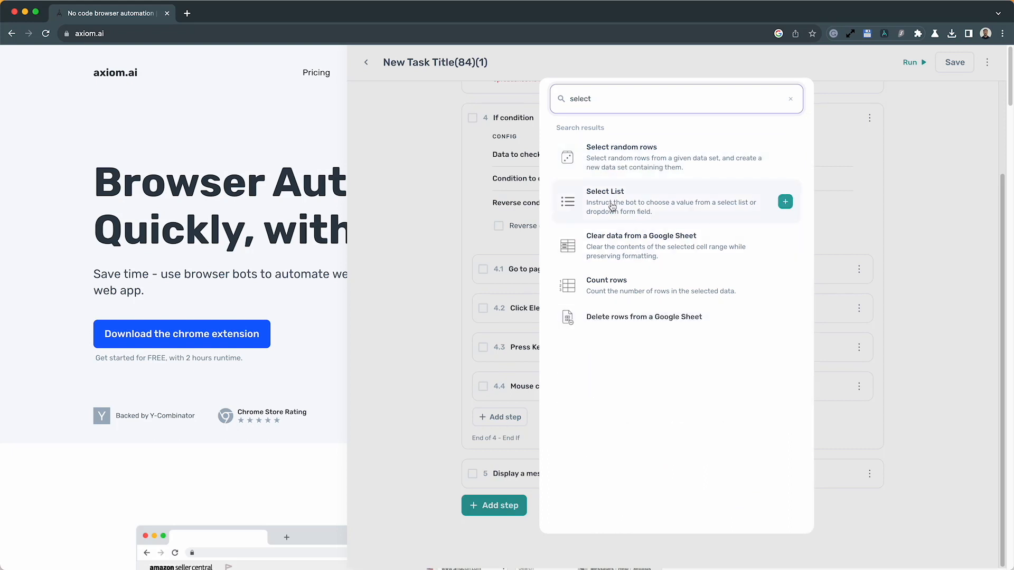
left_click(611, 205)
scroll(584, 284, "down", 5)
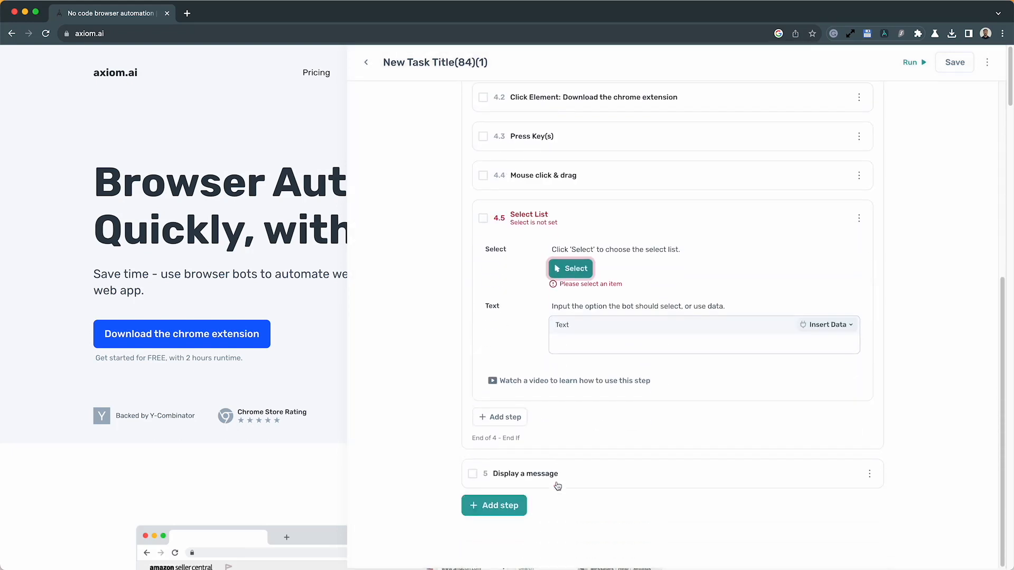
- Set the Select List step's target to the page's About button, viewing its custom selector before storing the selection
left_click(582, 277)
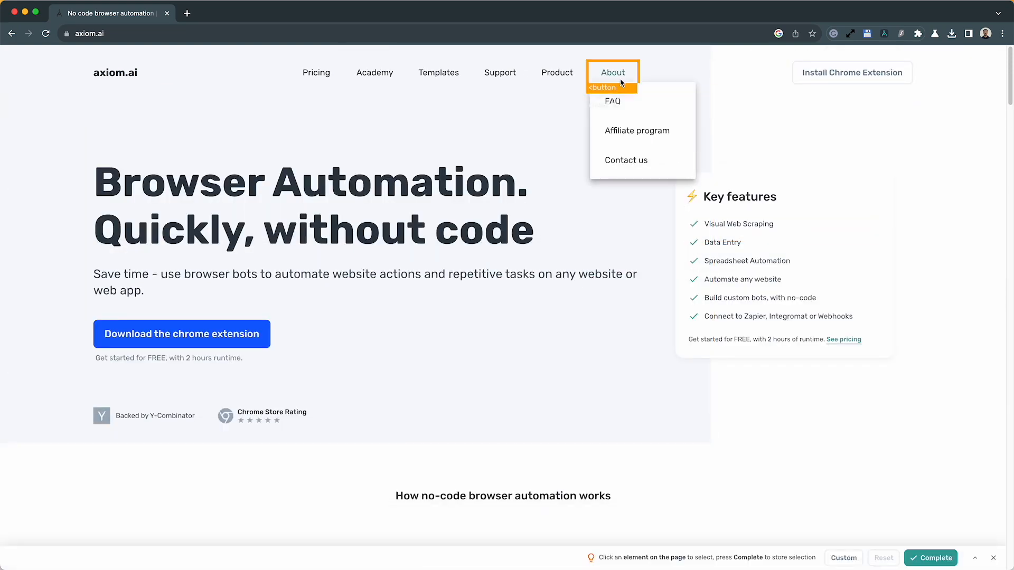
left_click(620, 82)
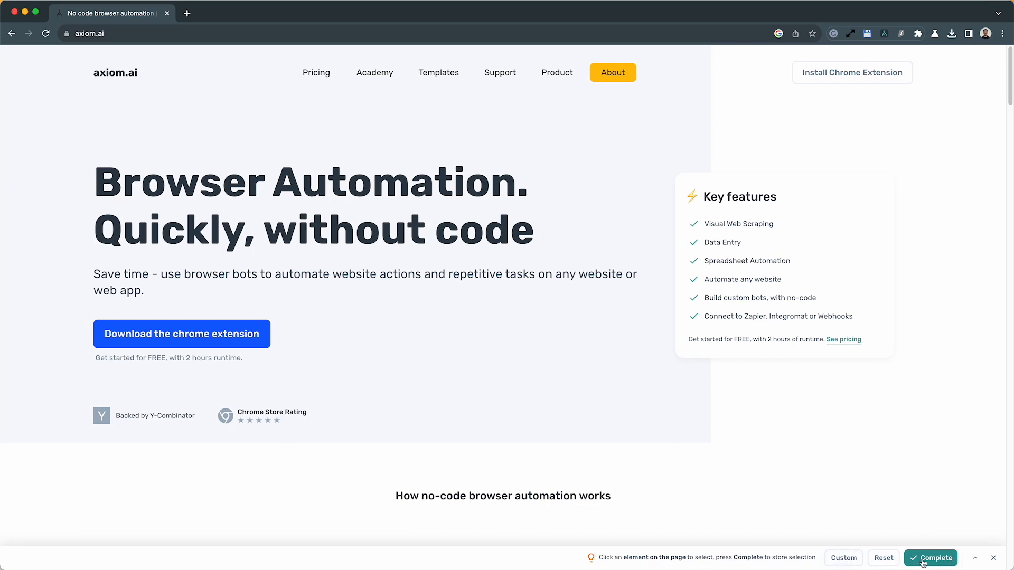
left_click(845, 559)
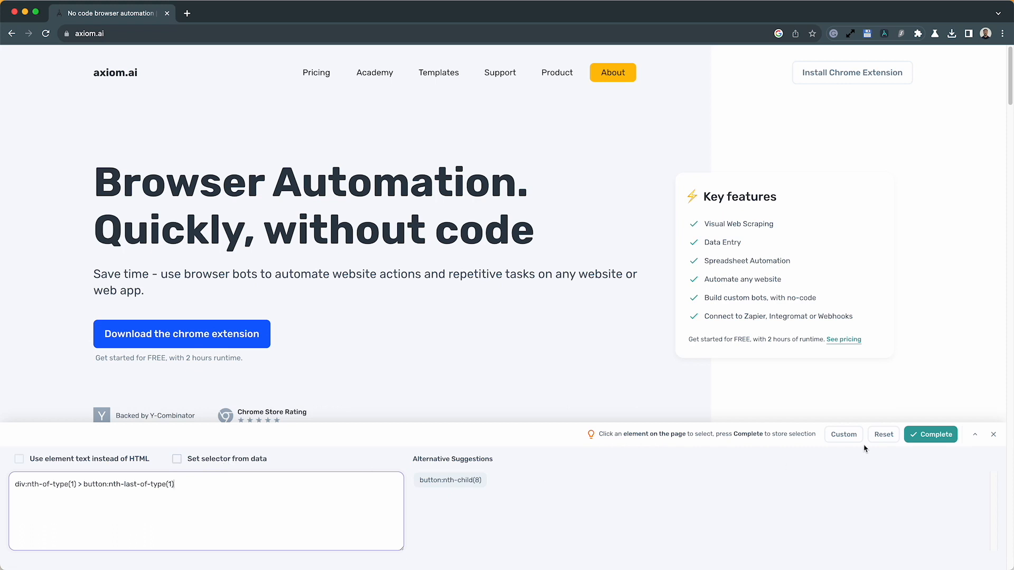
left_click(932, 439)
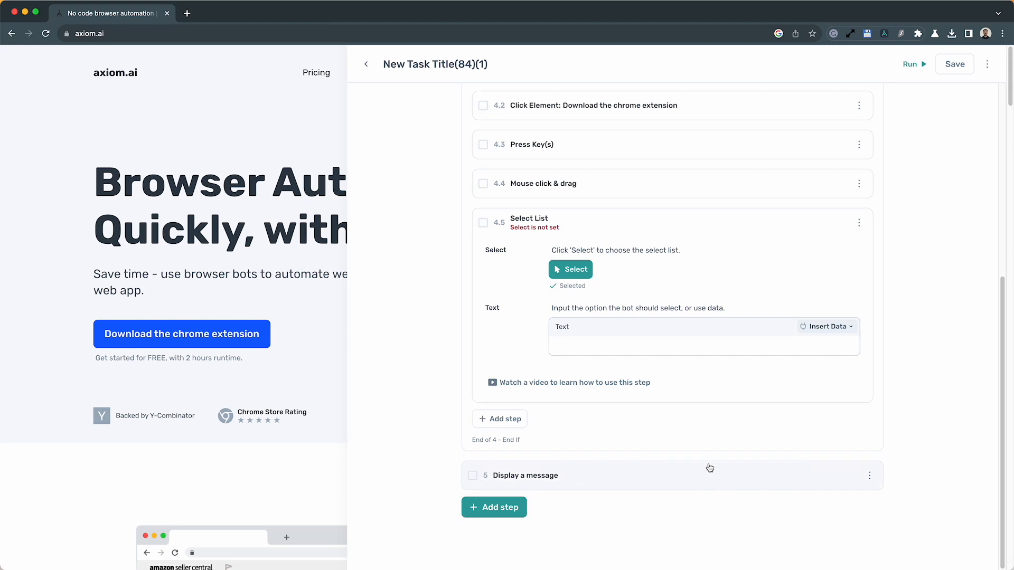
left_click(613, 346)
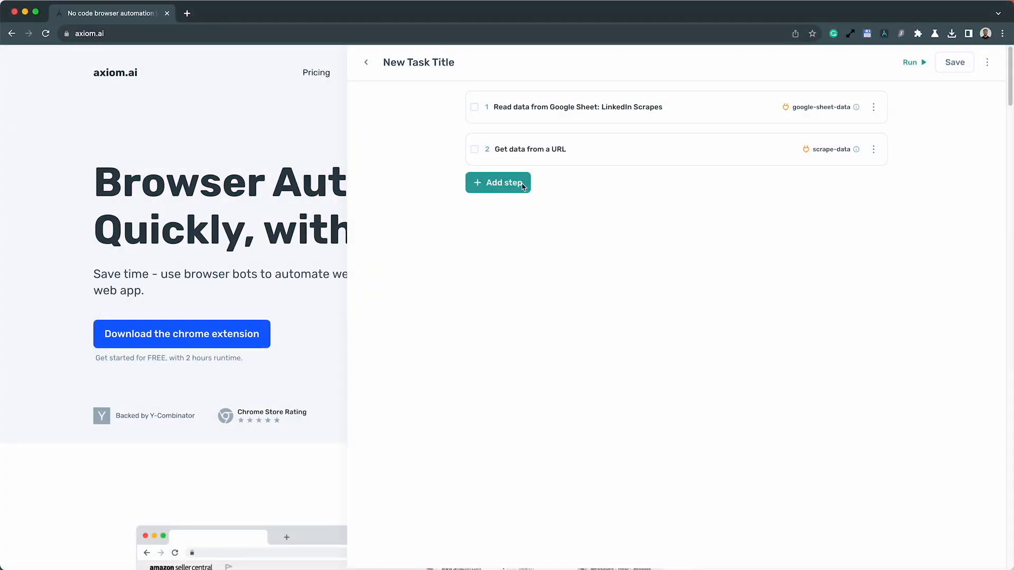
- Add a Save screenshot locally step after the Get data from a URL step
left_click(496, 186)
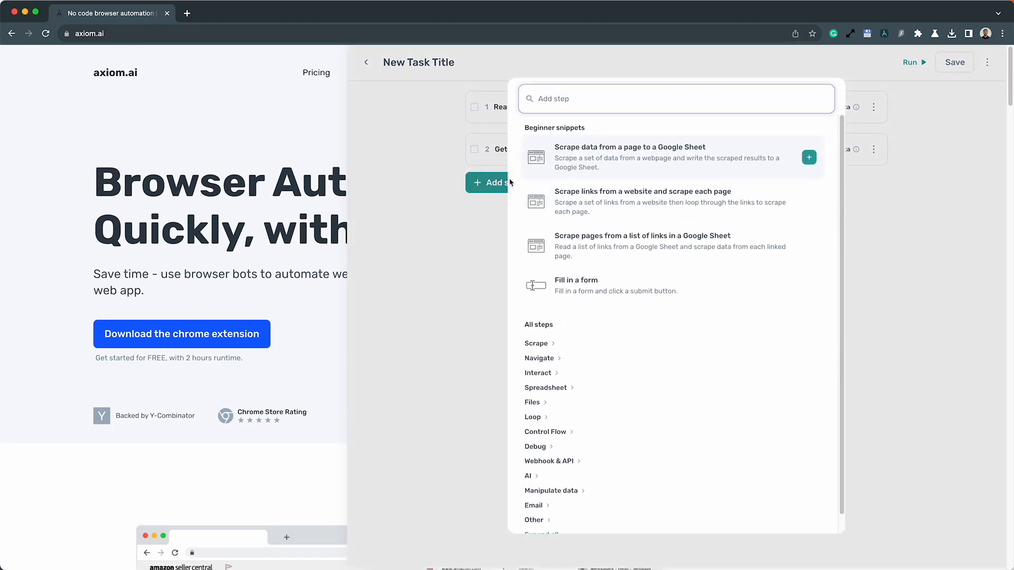
type("screen")
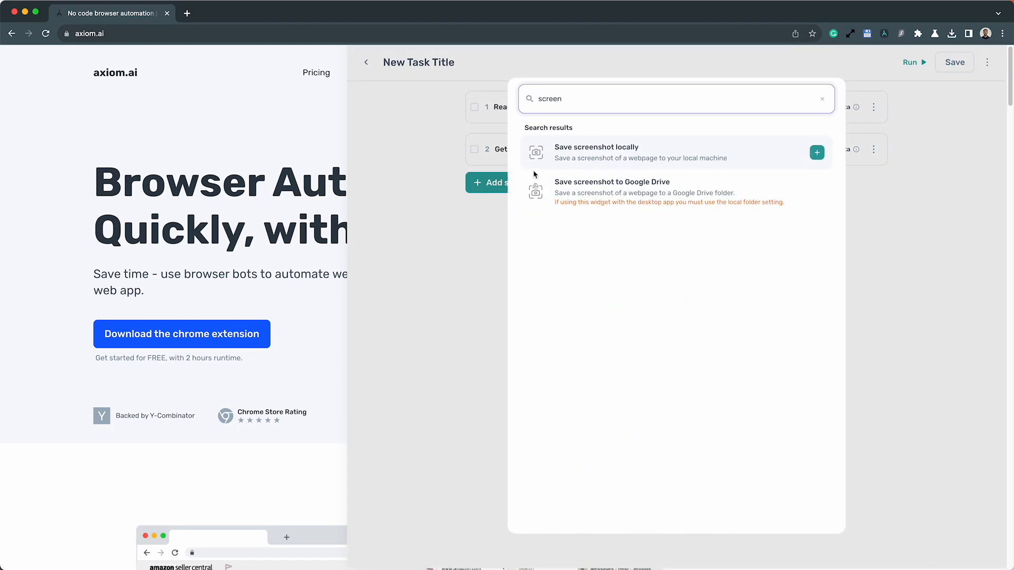
left_click(593, 154)
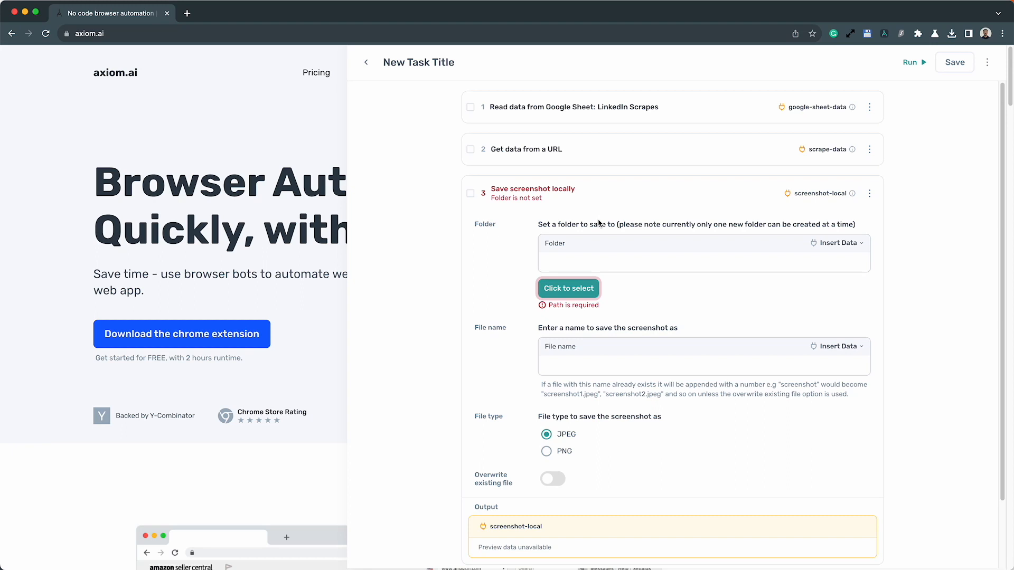
- Enable the Overwrite existing file setting of the Save screenshot locally step and tick its overwrite option
left_click(554, 481)
scroll(614, 481, "down", 1)
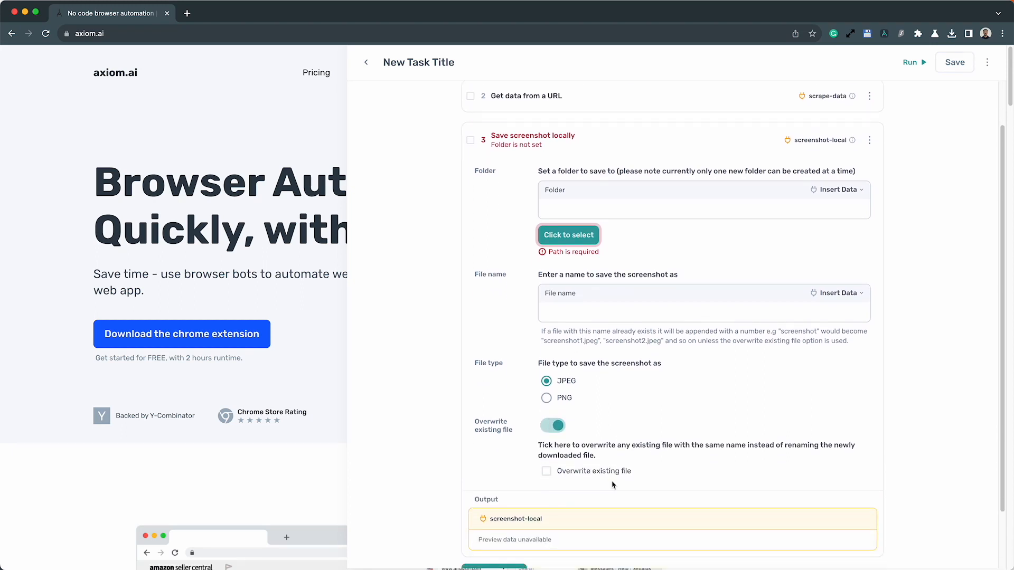
left_click(547, 476)
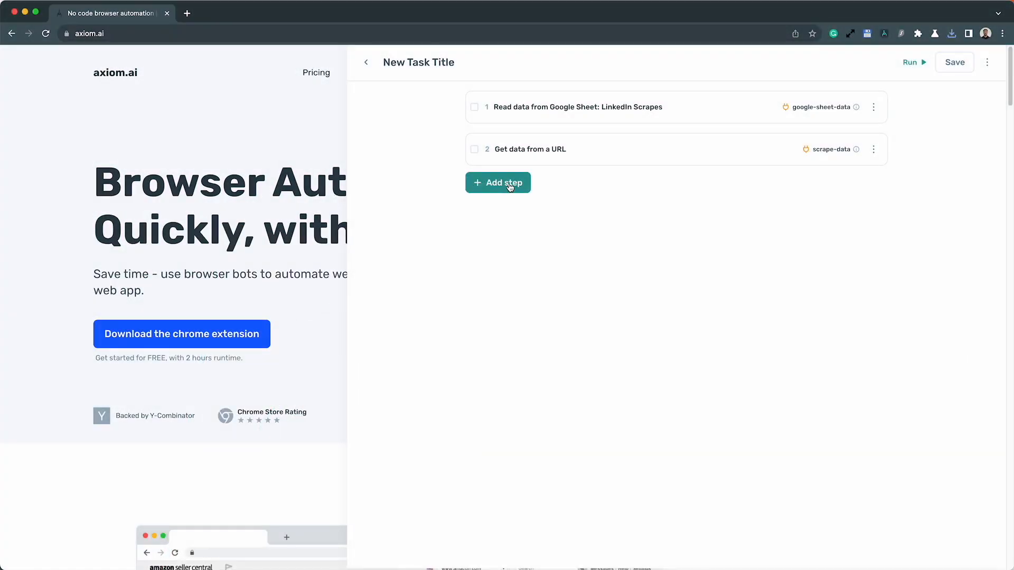
- Add a Save screenshot to Google Drive step after Get data from a URL and switch on its local folder setting
left_click(510, 187)
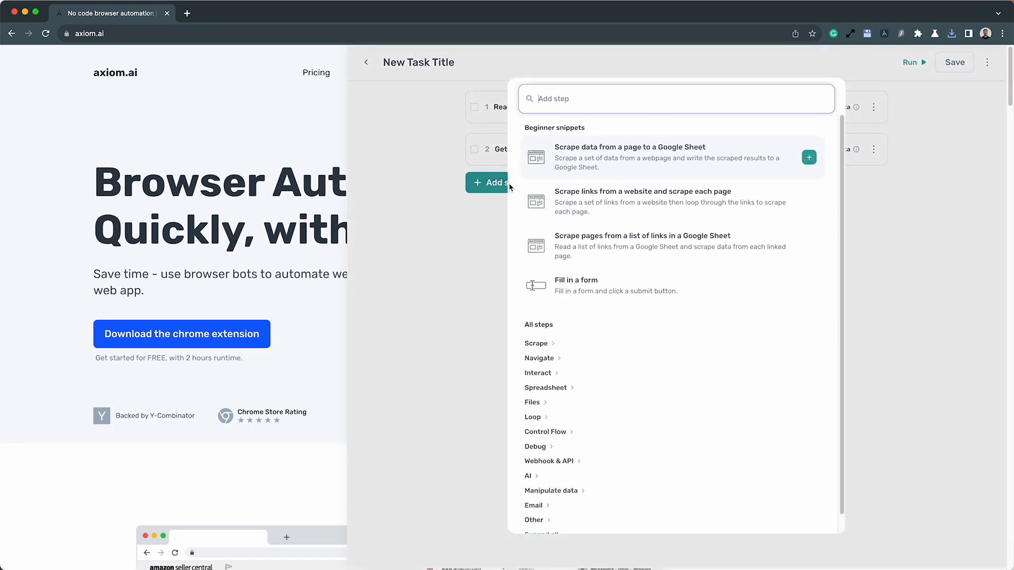
type("screen")
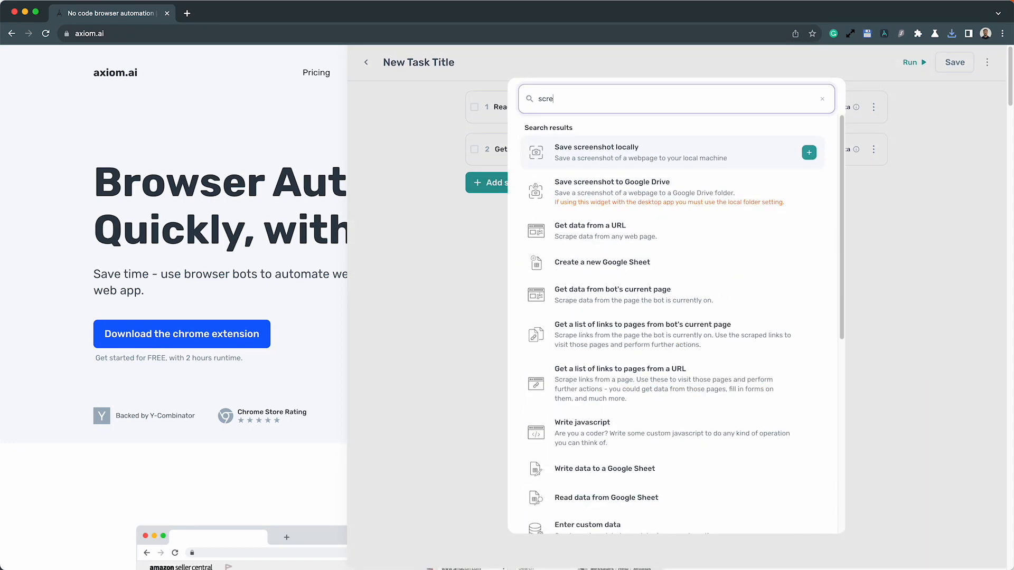
left_click(592, 191)
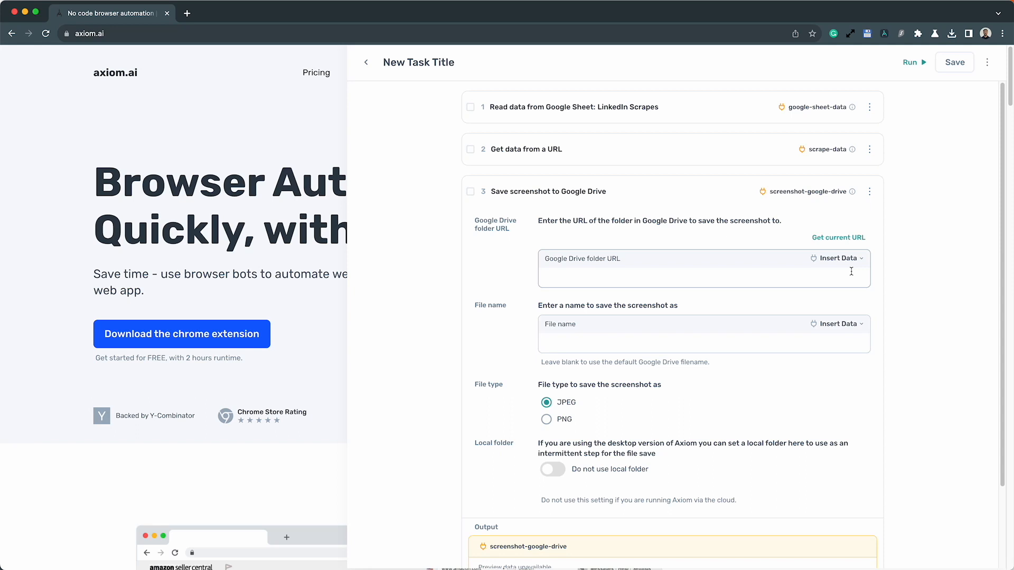
left_click(551, 469)
scroll(575, 470, "down", 3)
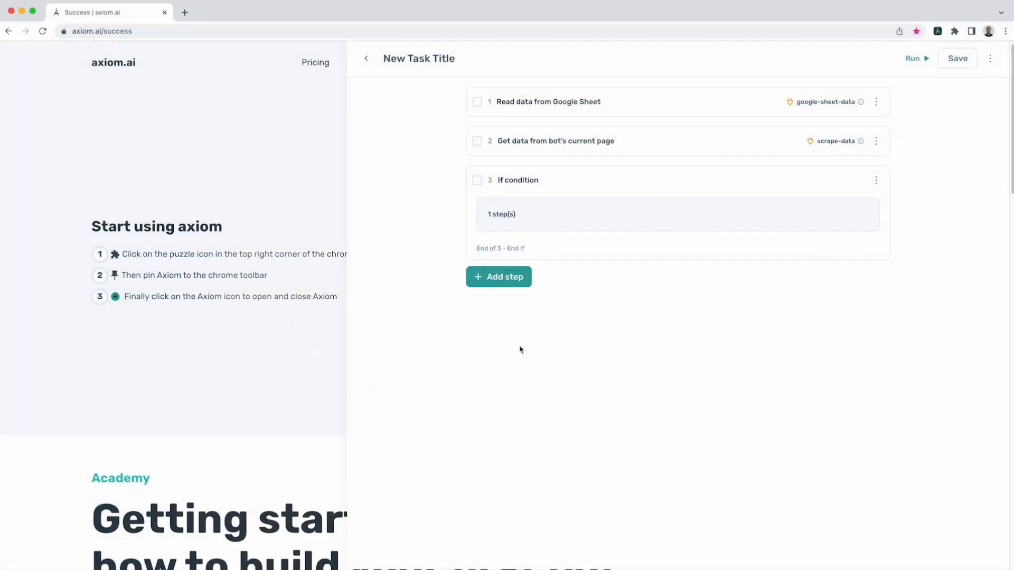
- Add a Wait step after the If condition and set its time to 500 milliseconds
left_click(509, 280)
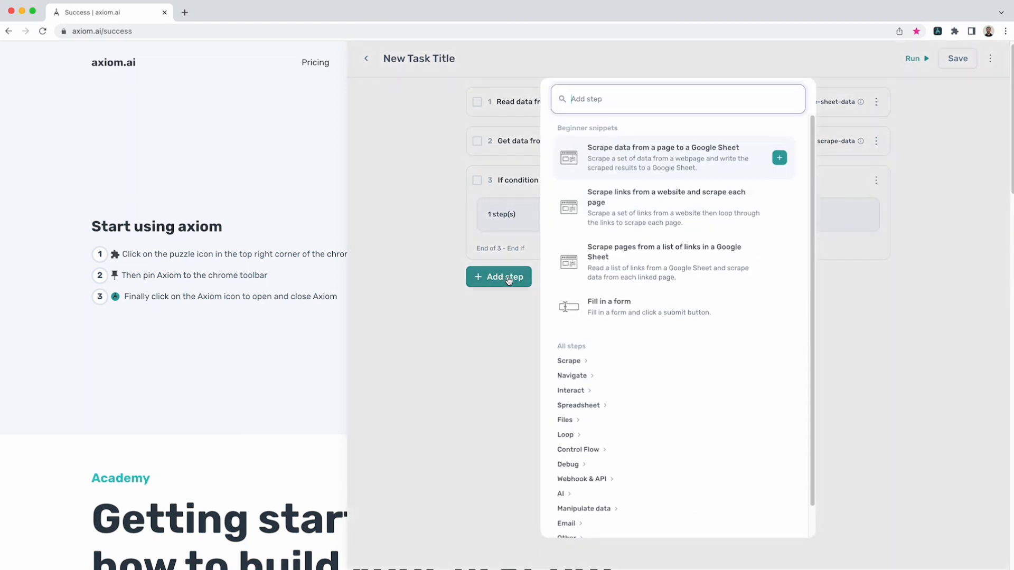
type("wait")
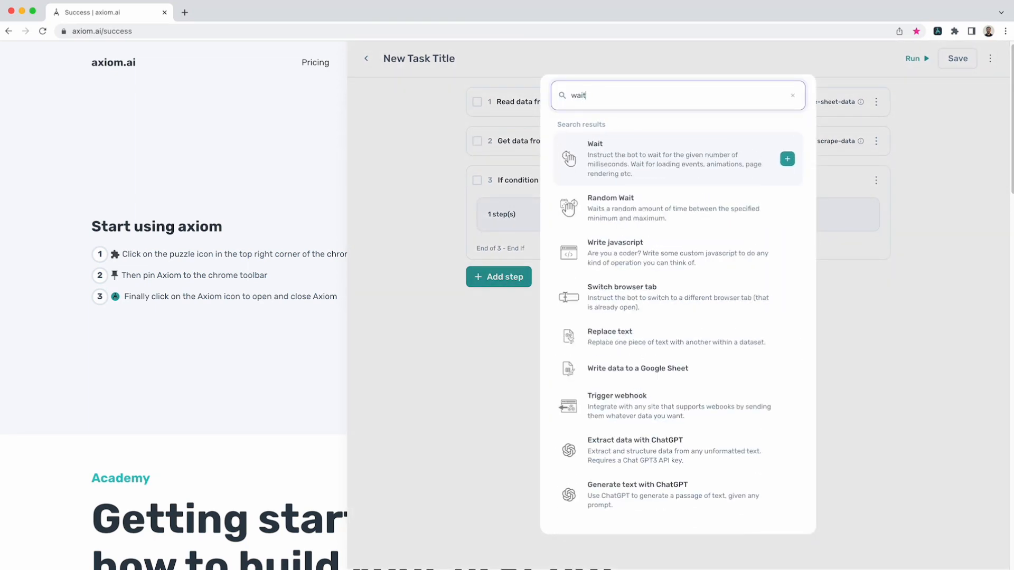
left_click(653, 160)
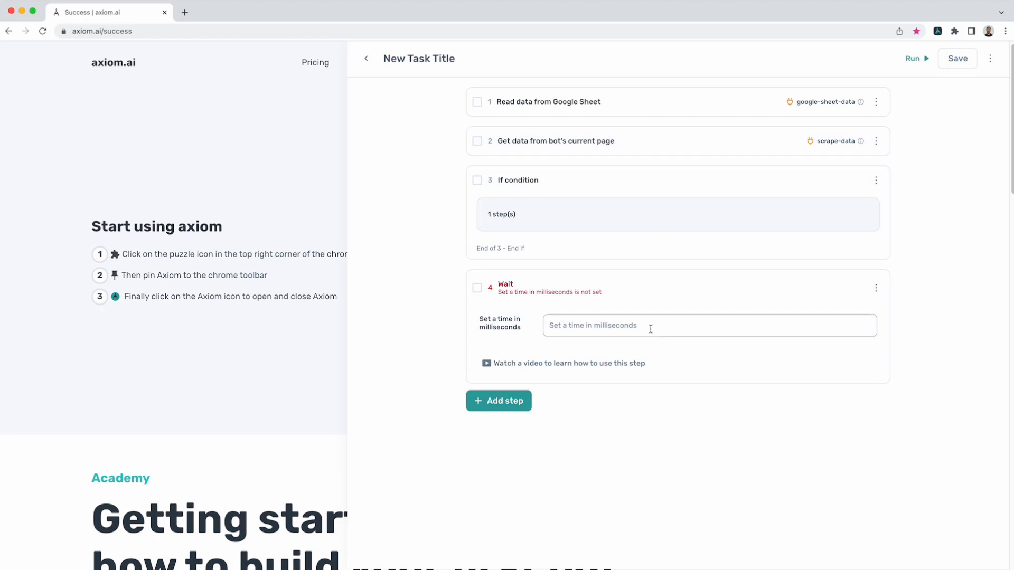
left_click(651, 329)
type("500")
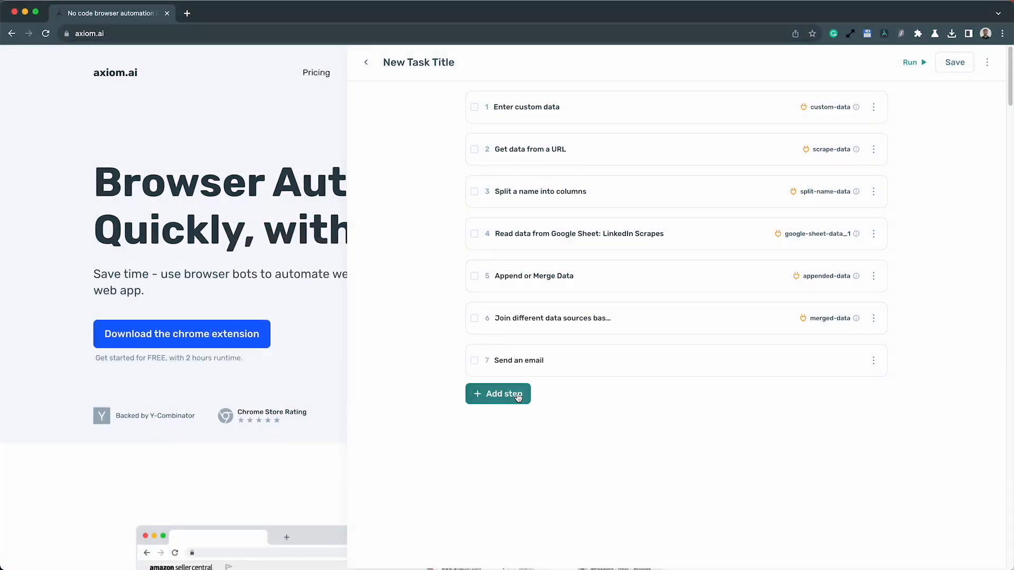
- Add a Swap rows and columns step after the Send an email step
left_click(515, 394)
type("swap")
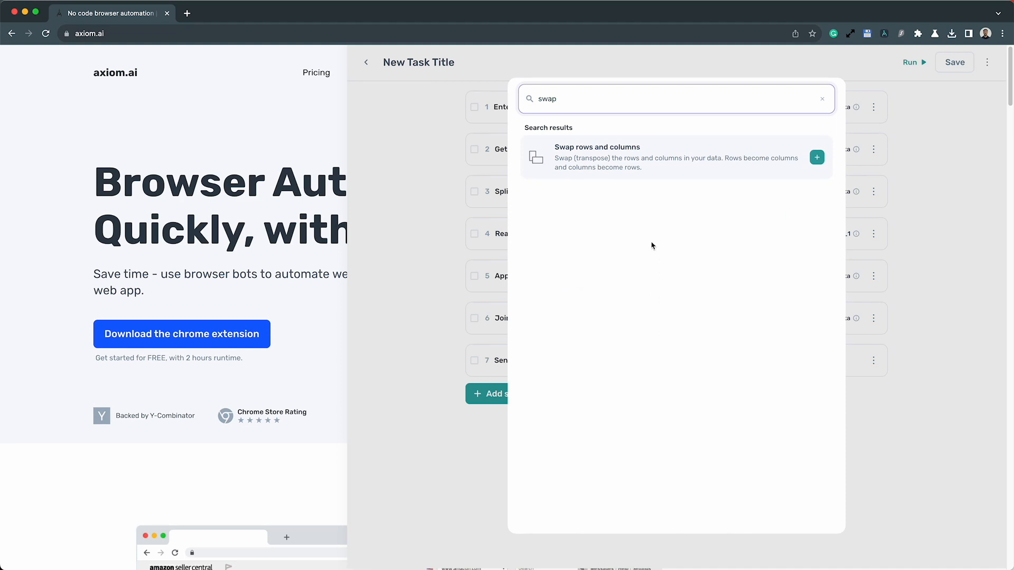
left_click(627, 159)
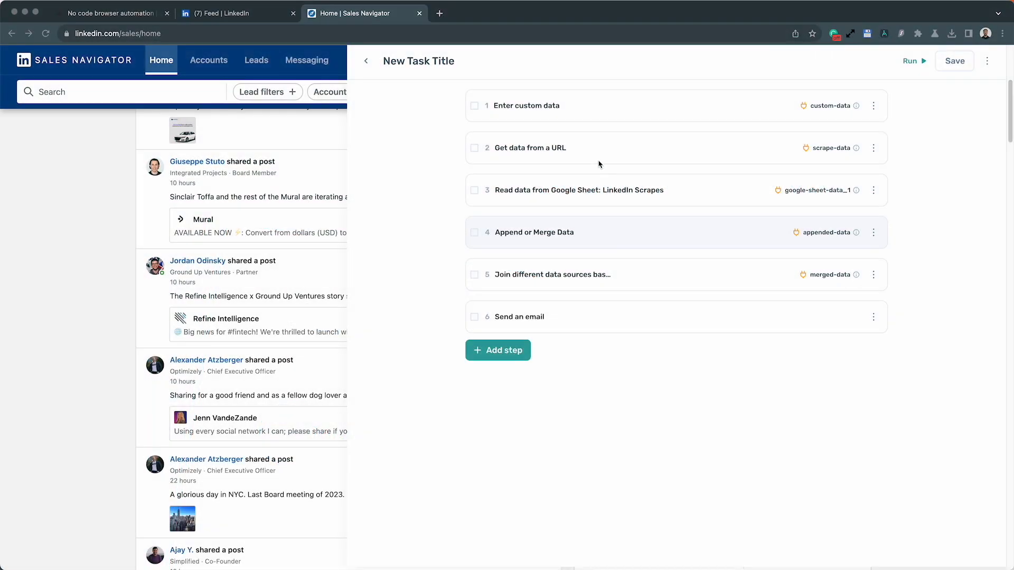
- Insert a Split a name into columns step between Get data from a URL and Read data from Google Sheet
left_click(544, 171)
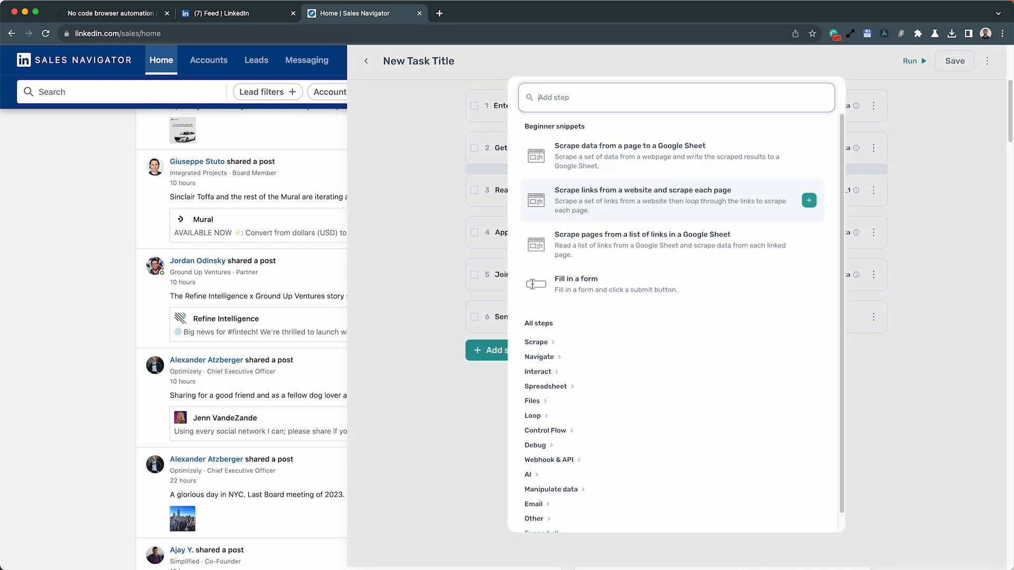
type("split")
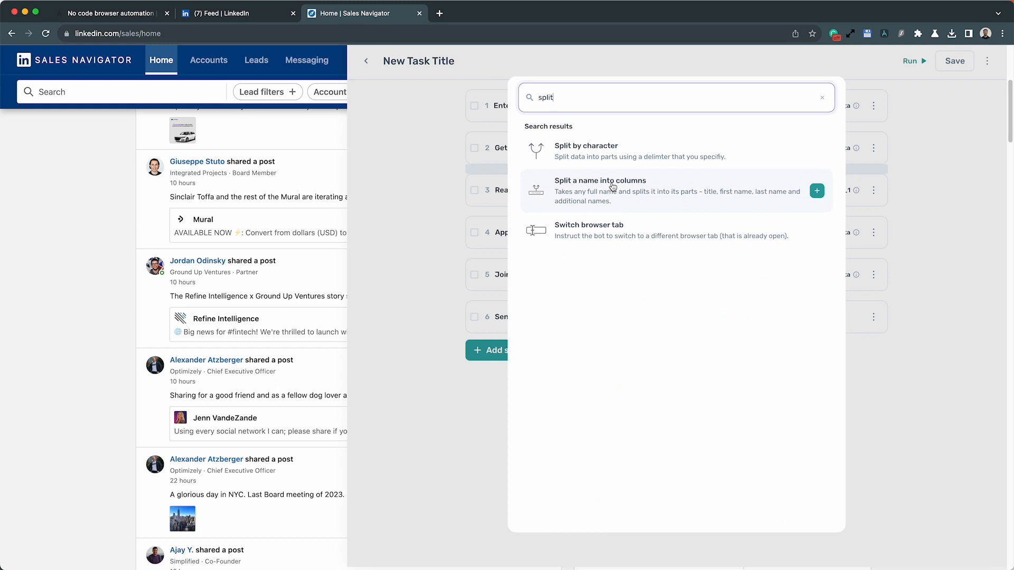
left_click(612, 187)
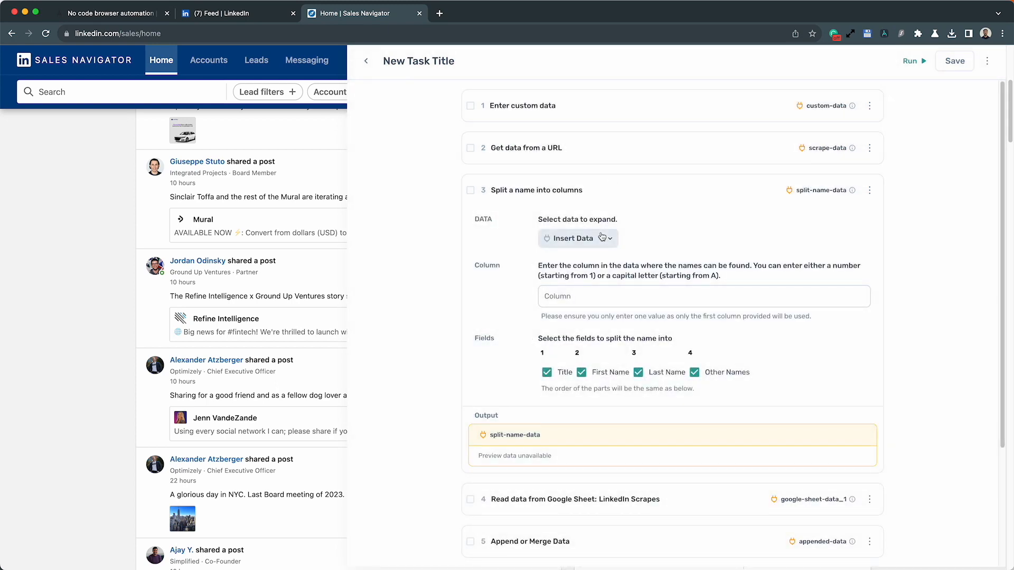
- Set the name-splitting step's data to all columns of scrape-data and review its Column, Fields and Output sections
left_click(602, 237)
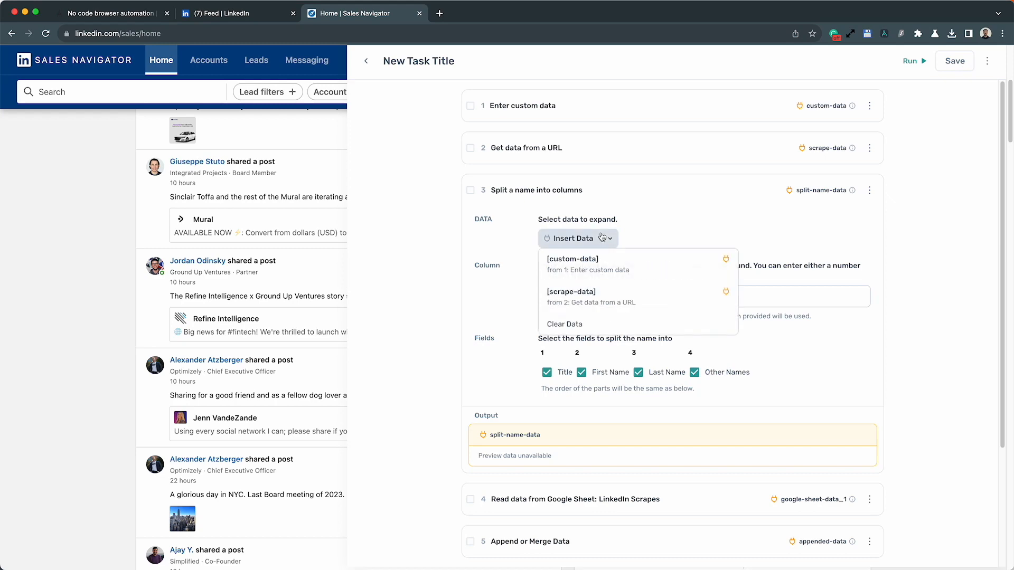
left_click(601, 293)
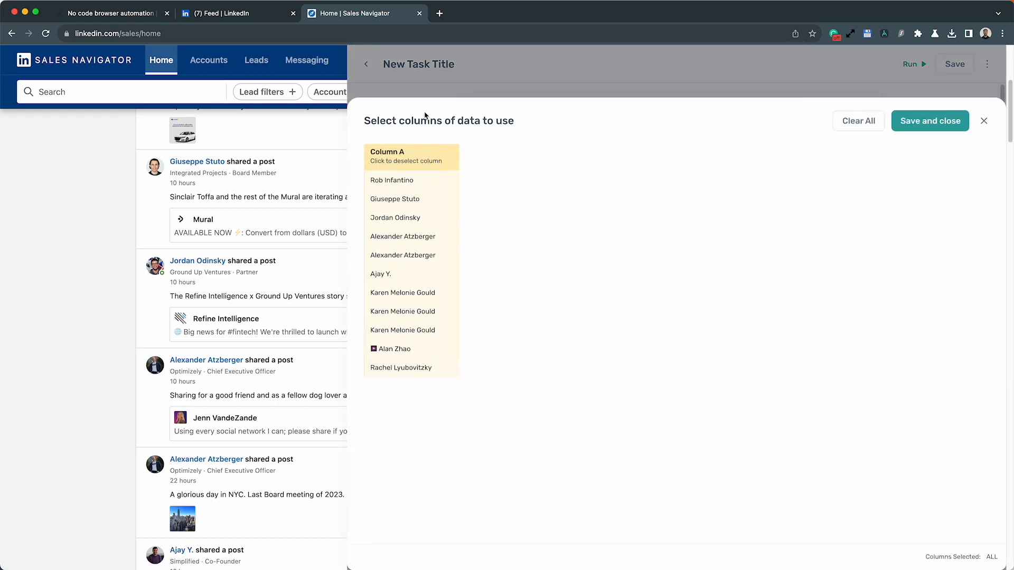
left_click(938, 125)
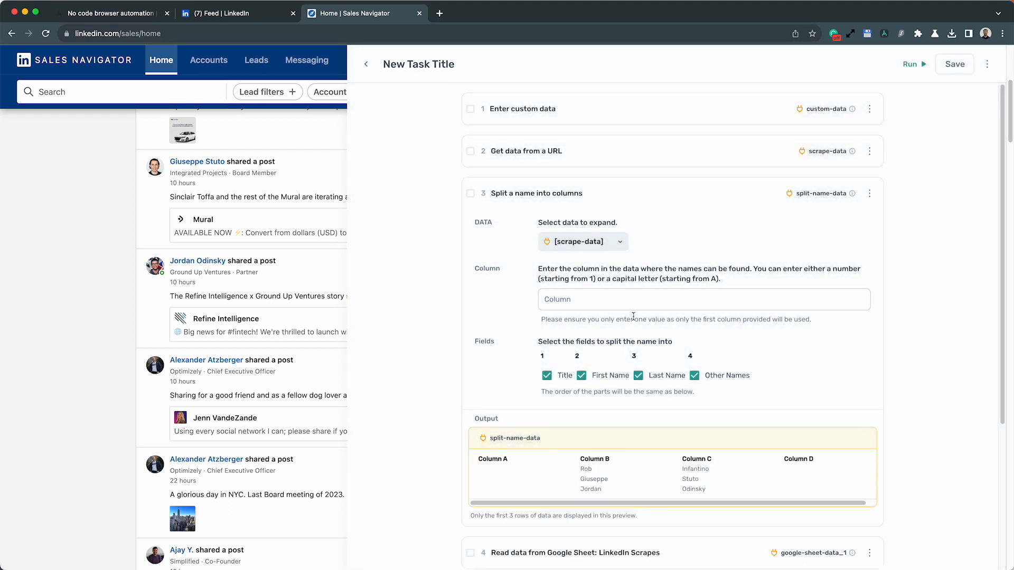
left_click(598, 302)
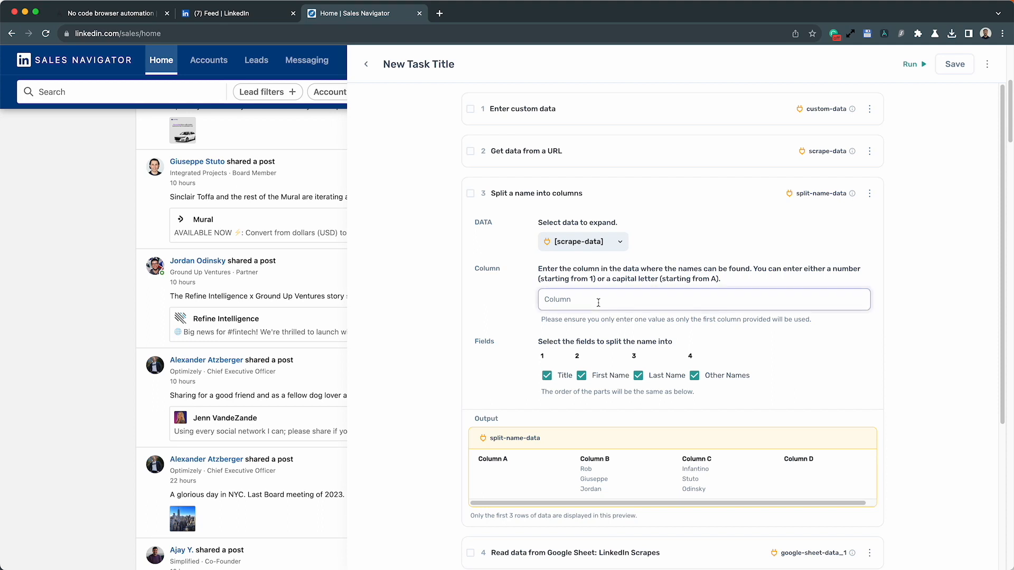
left_click(807, 351)
scroll(748, 329, "down", 2)
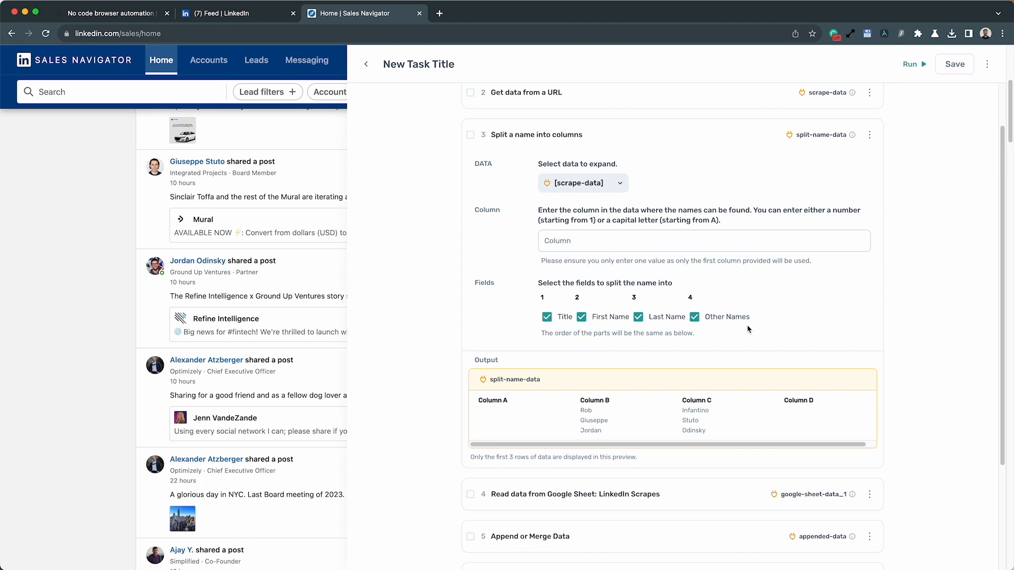
- Exclude Title and Other Names from the name-splitting fields, leaving only First Name and Last Name selected
left_click(547, 316)
left_click(695, 317)
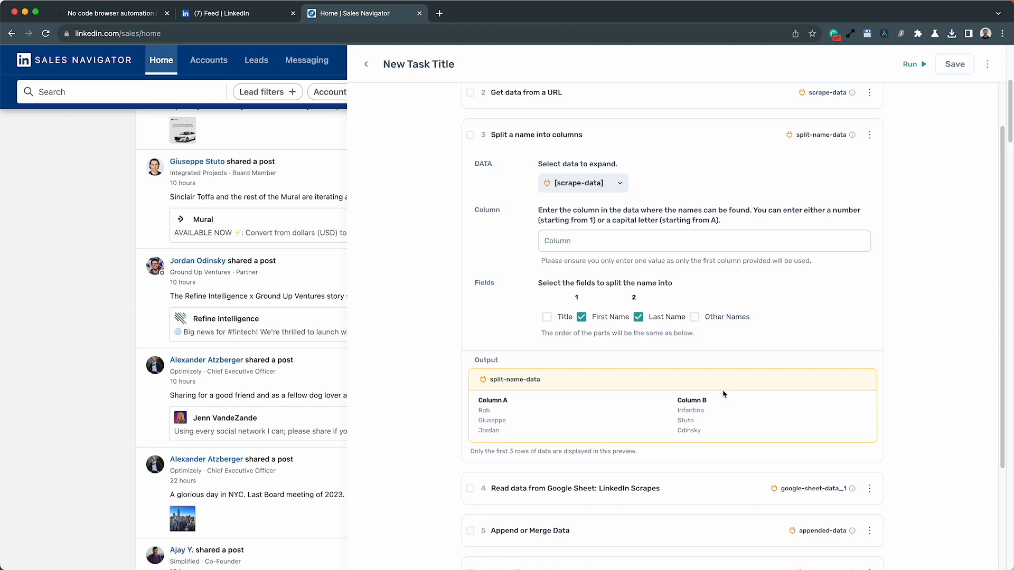
- Insert only Column A of split-name-data into the email body of the Send an email step
scroll(625, 405, "down", 3)
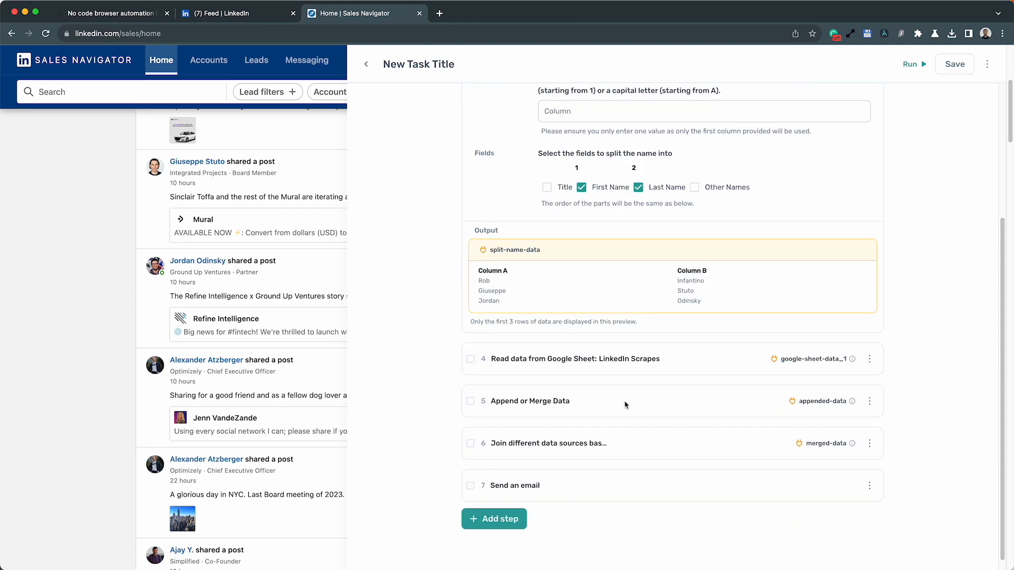
left_click(635, 473)
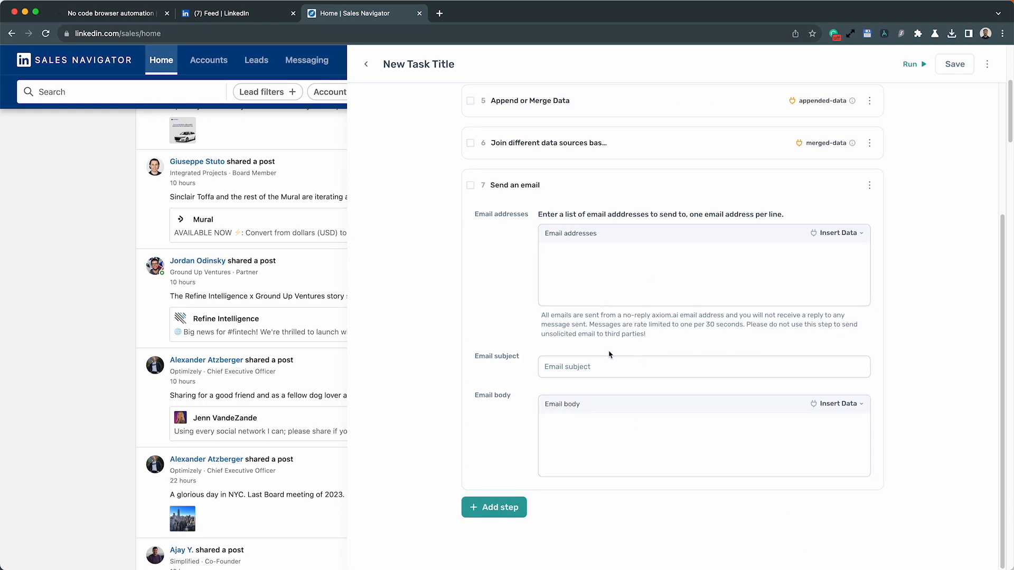
left_click(598, 422)
left_click(817, 407)
scroll(727, 480, "down", 1)
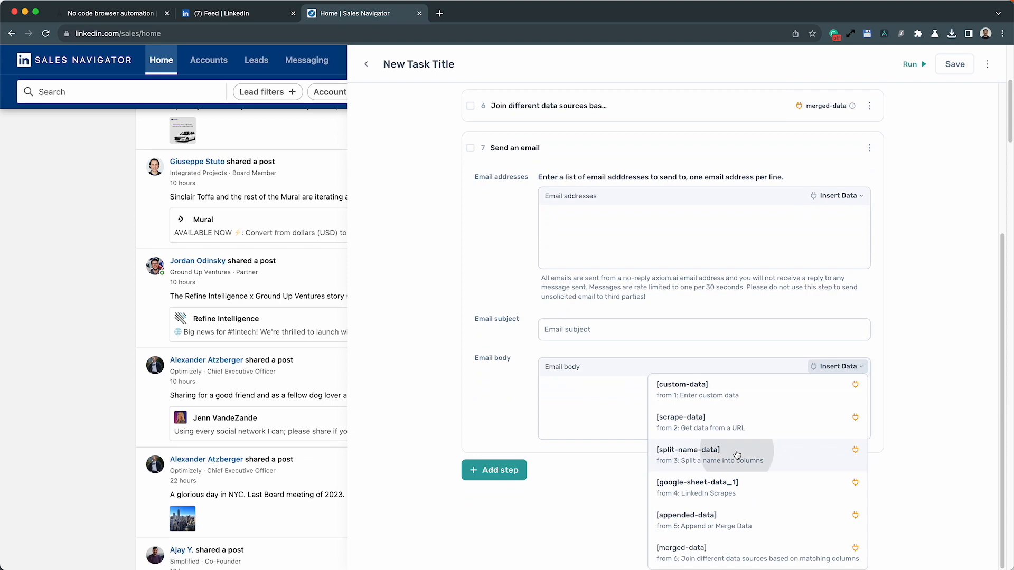
left_click(735, 453)
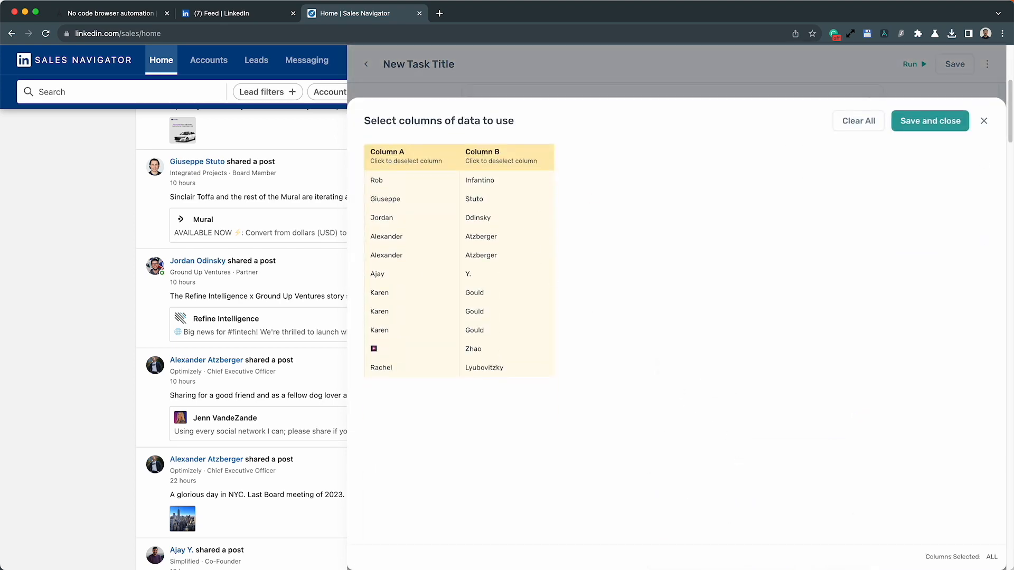
left_click(843, 121)
left_click(413, 158)
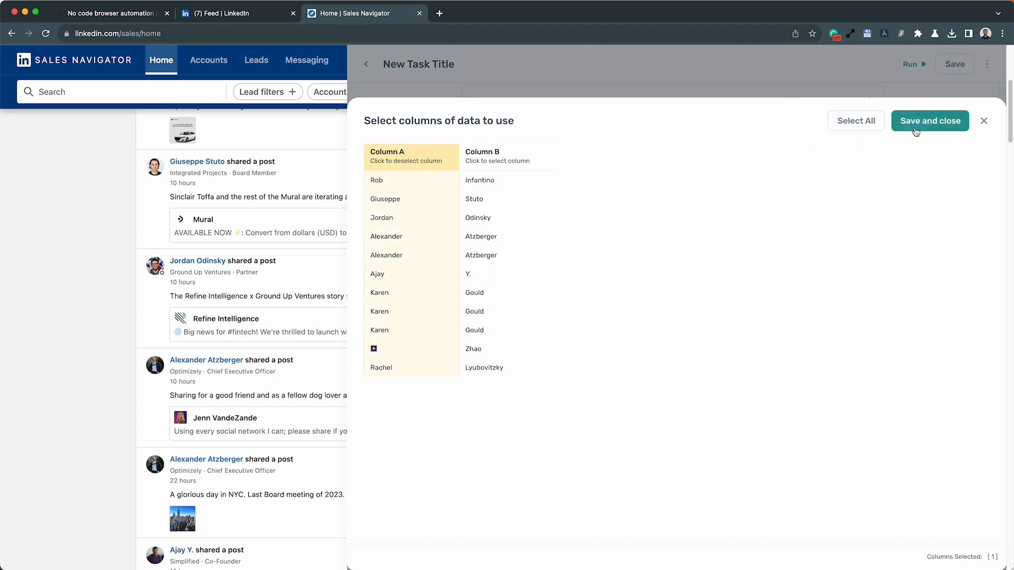
left_click(914, 128)
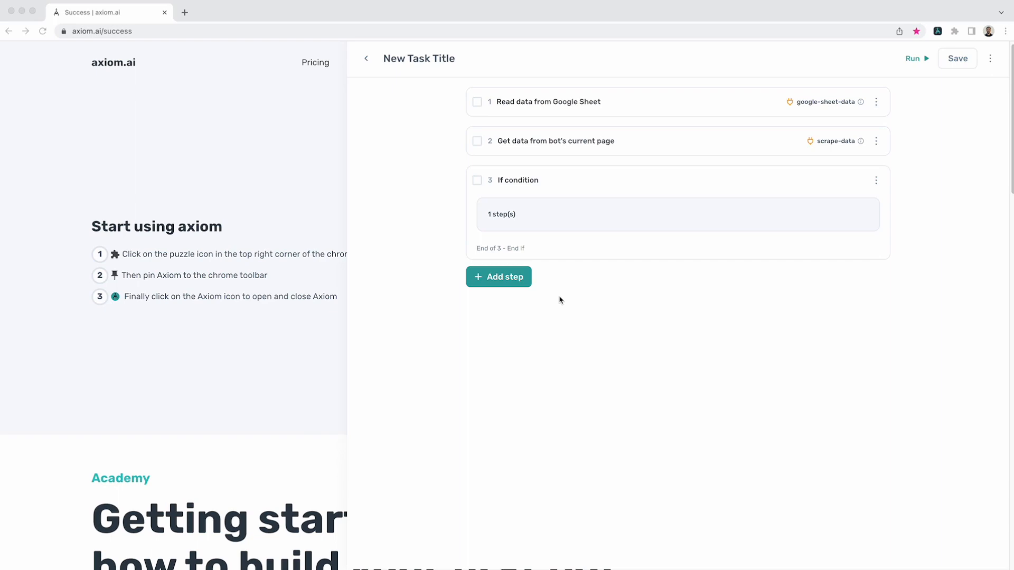
- Add a Switch browser tab step after the If condition and toggle its Select tab number option
left_click(493, 276)
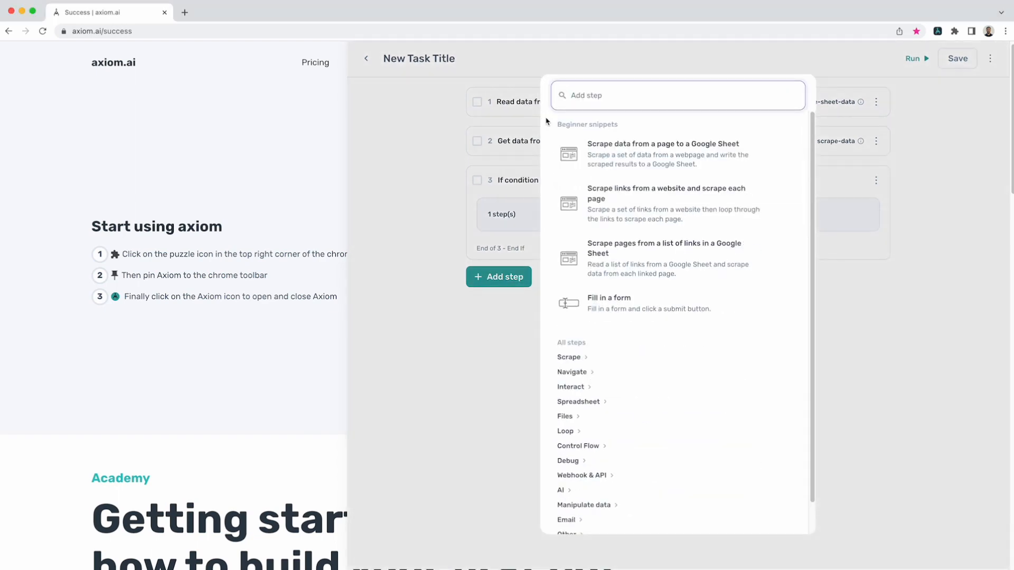
type("switch")
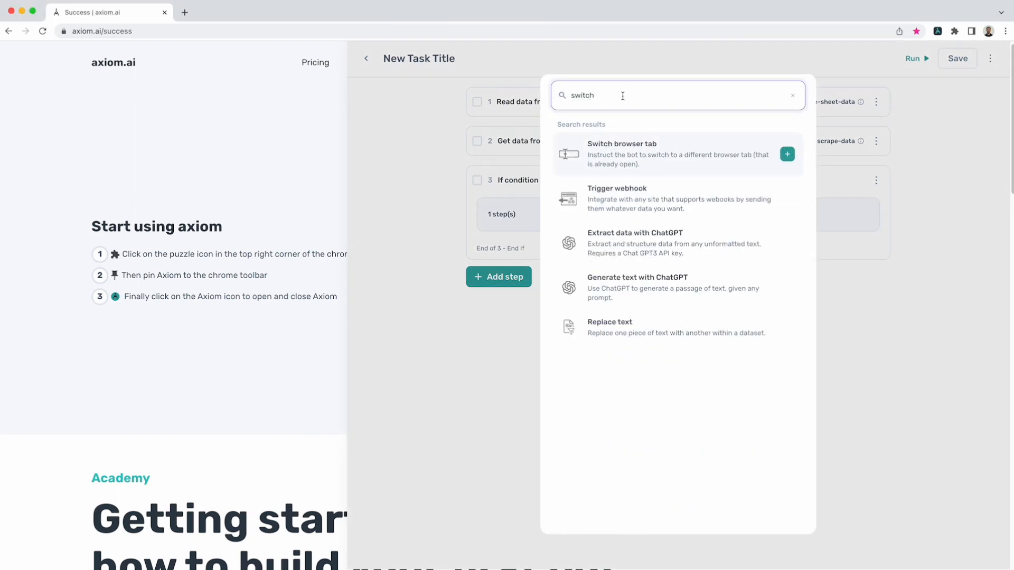
left_click(626, 165)
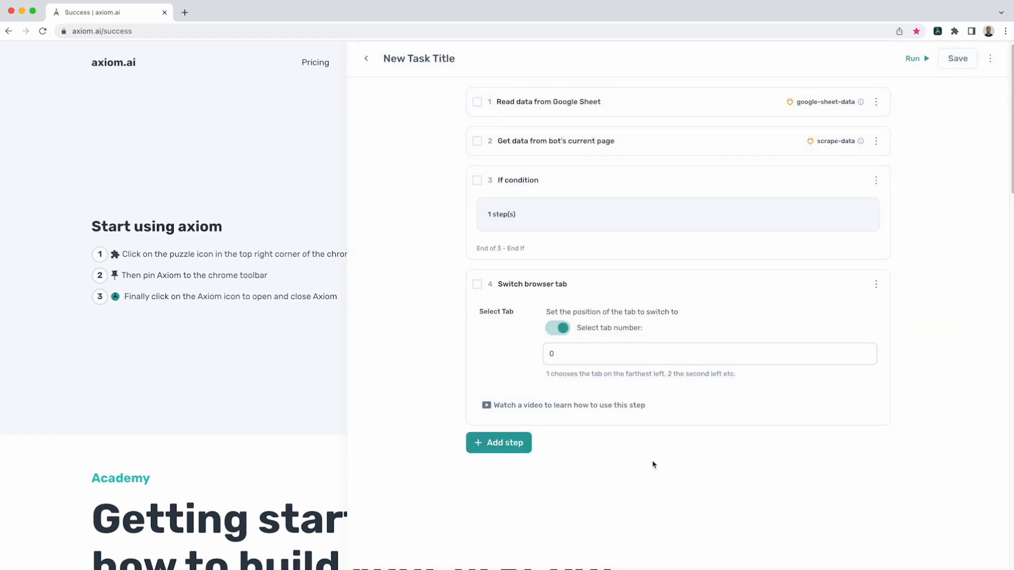
left_click(590, 355)
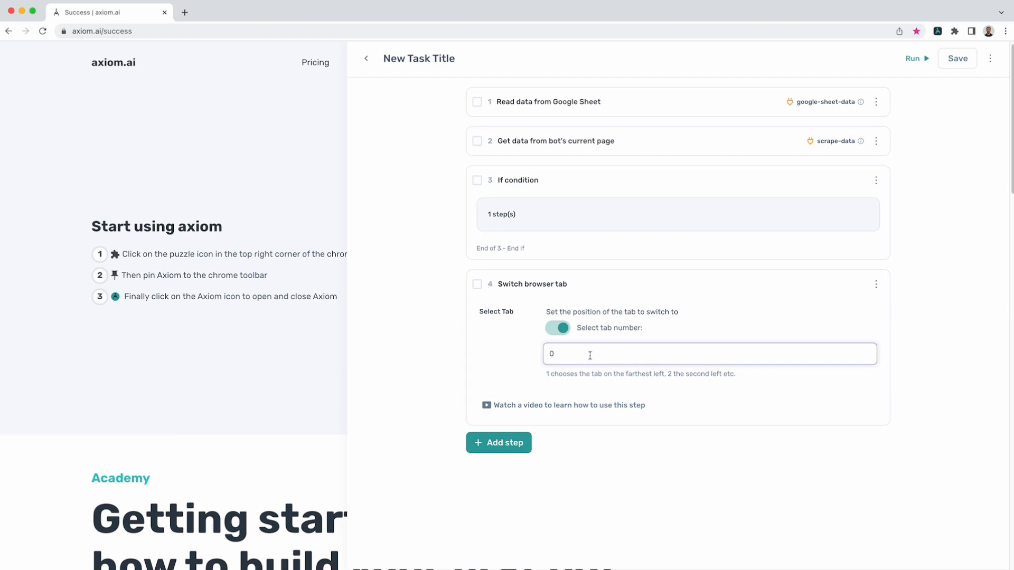
left_click(557, 328)
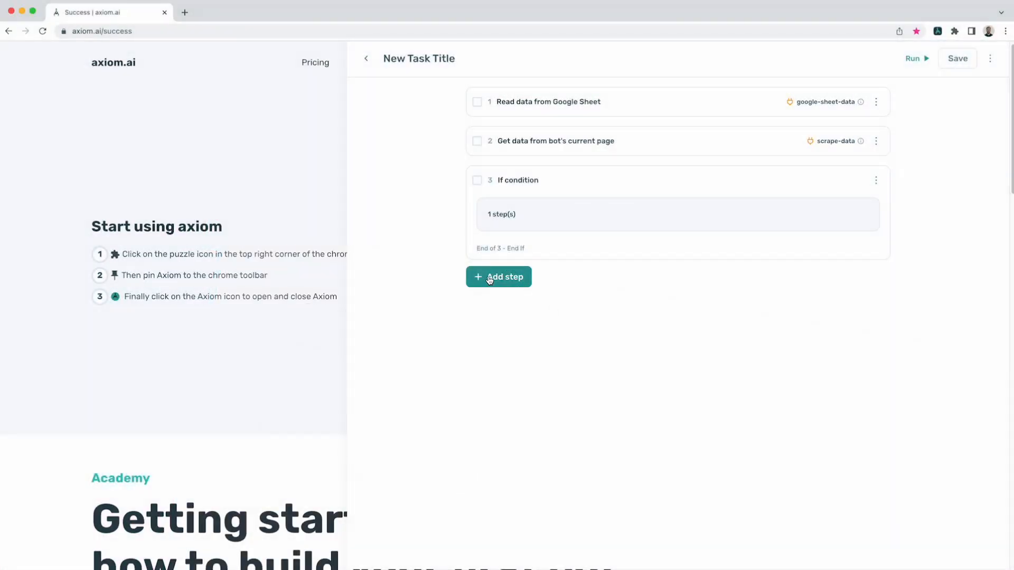
- Add a Go to page step after the If condition and view the data sources available for its URL
left_click(489, 279)
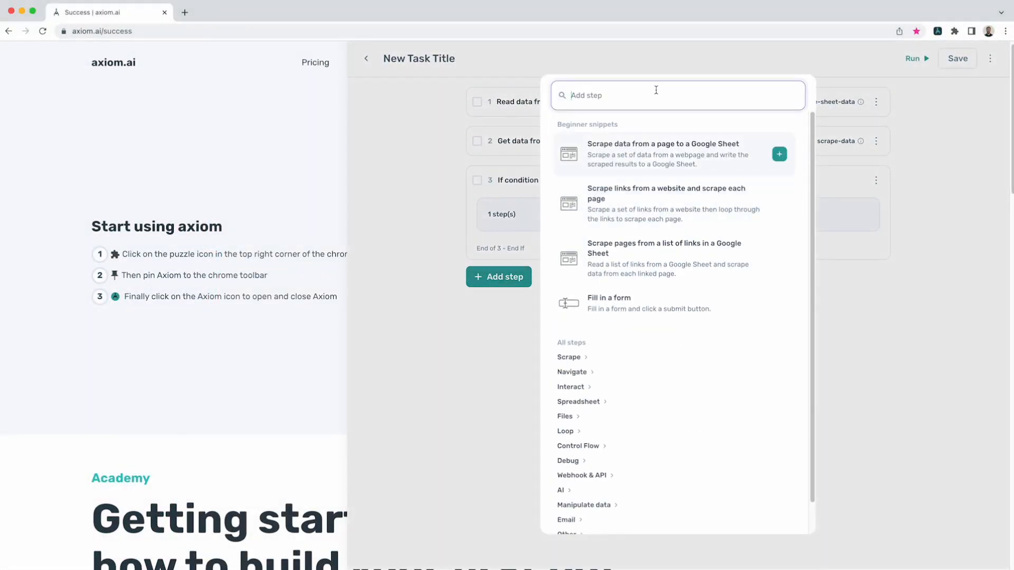
type("go to")
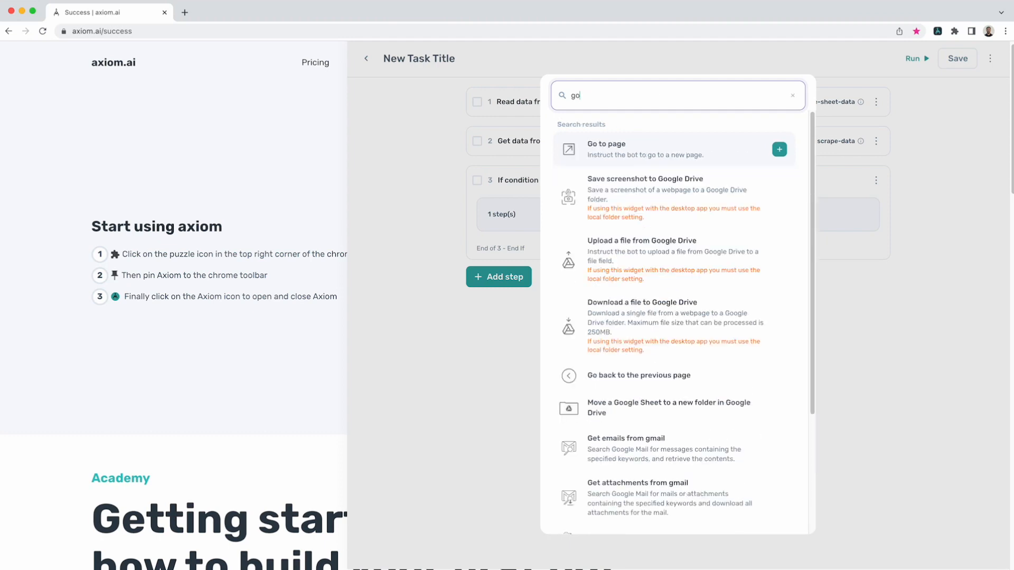
left_click(630, 153)
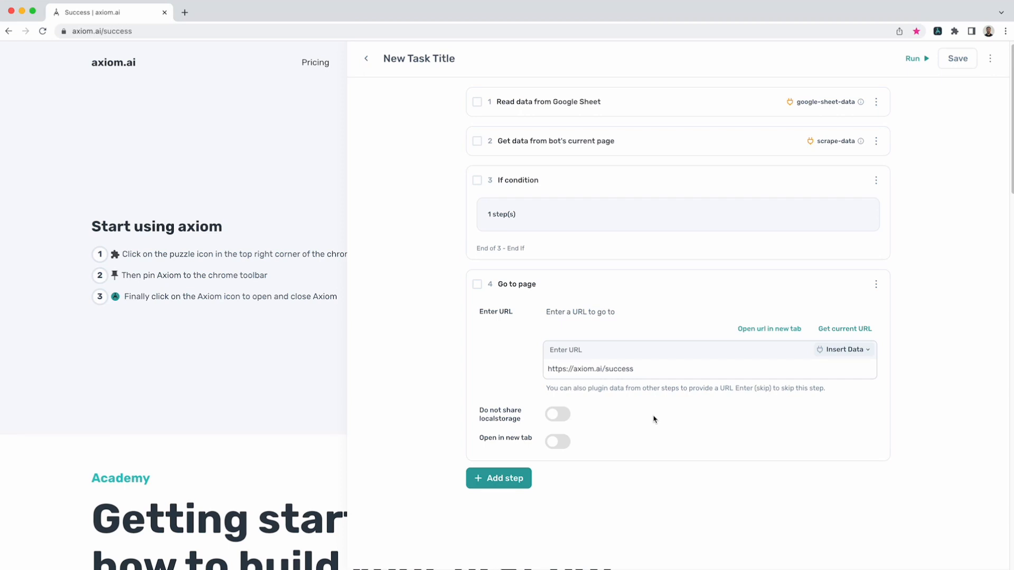
left_click(859, 354)
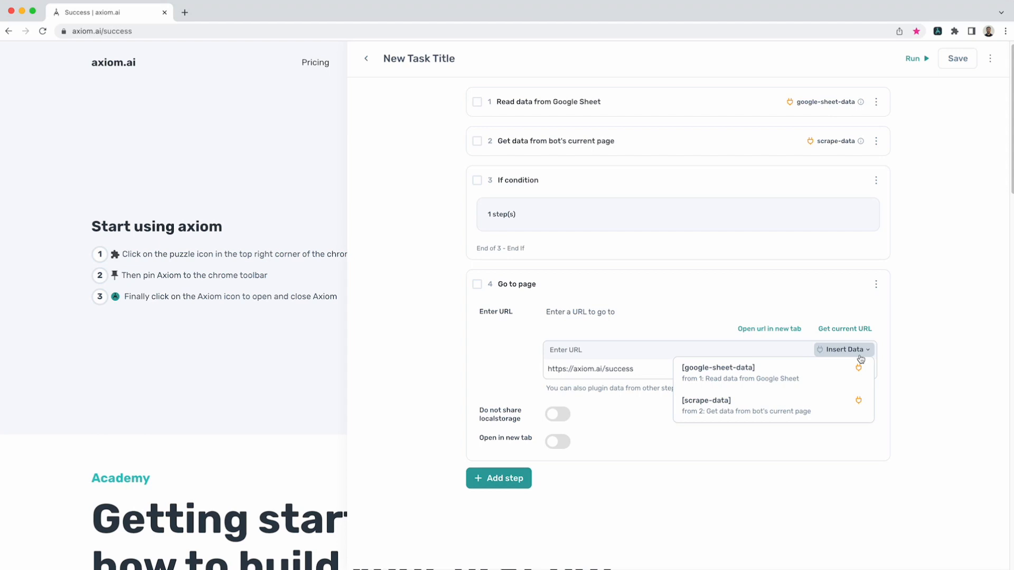
left_click(618, 507)
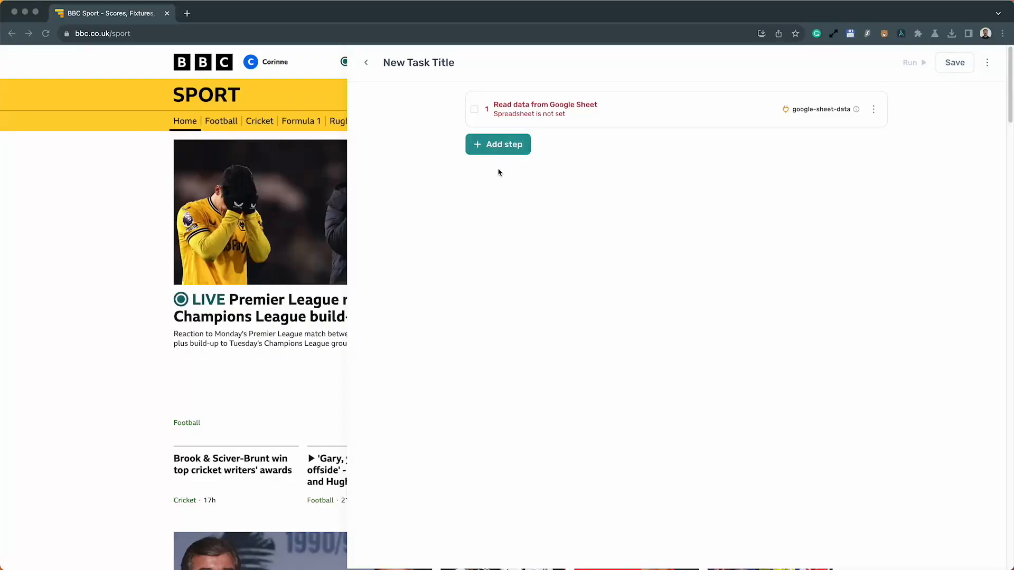
- Add a Get data from a URL step after Read data from Google Sheet and view the data sources for its URL
left_click(497, 143)
type("get")
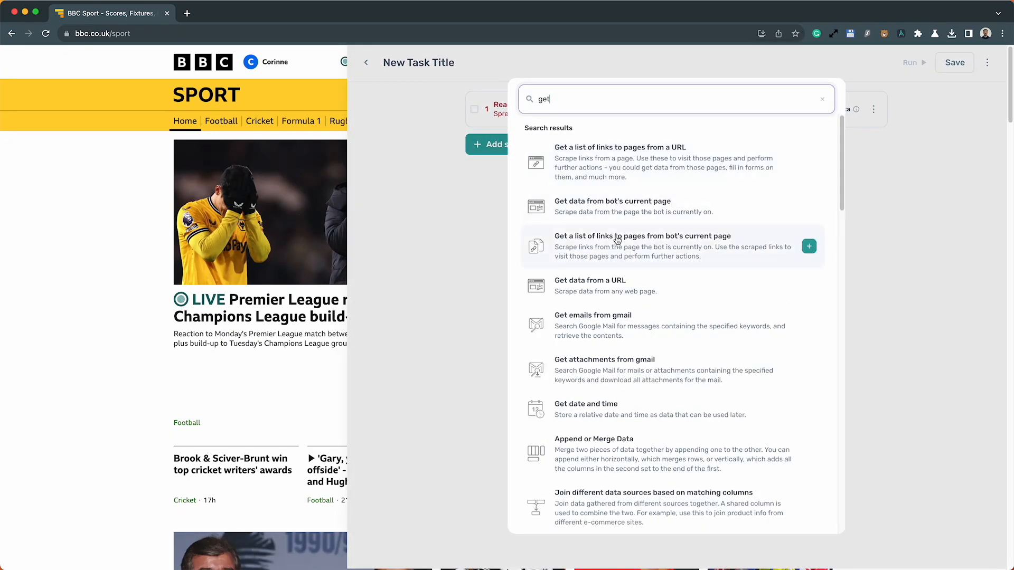
left_click(603, 289)
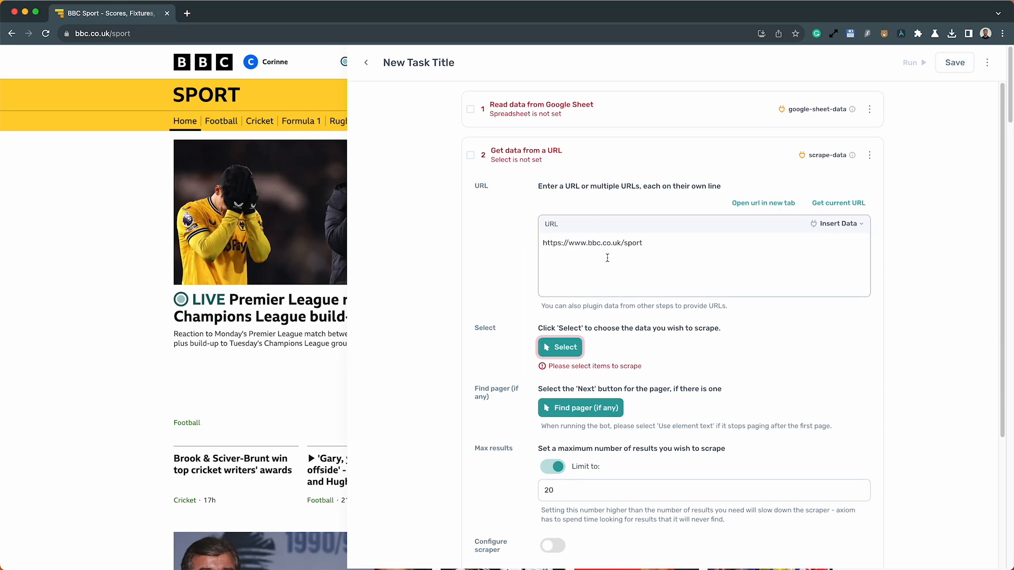
left_click(822, 226)
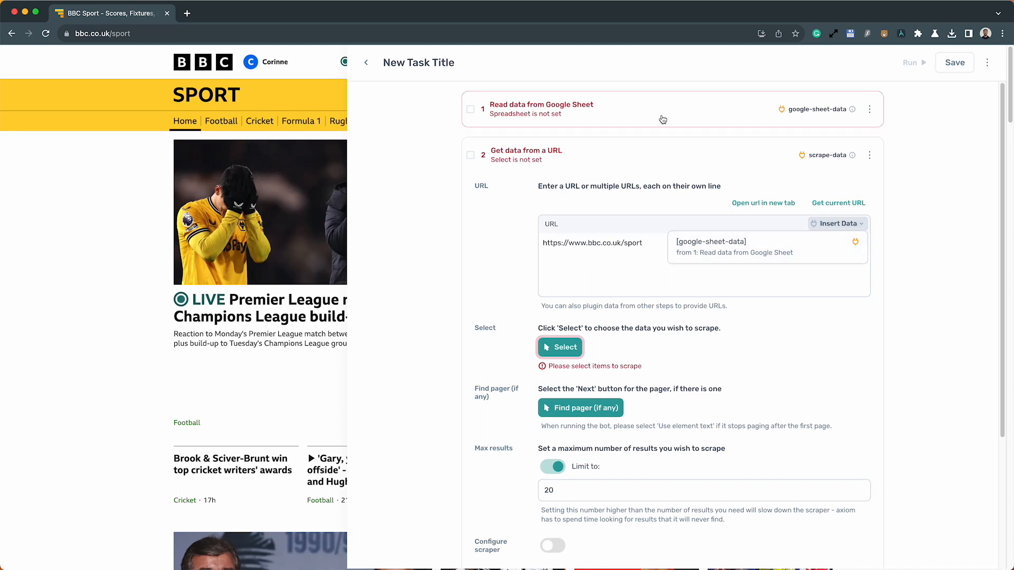
left_click(499, 294)
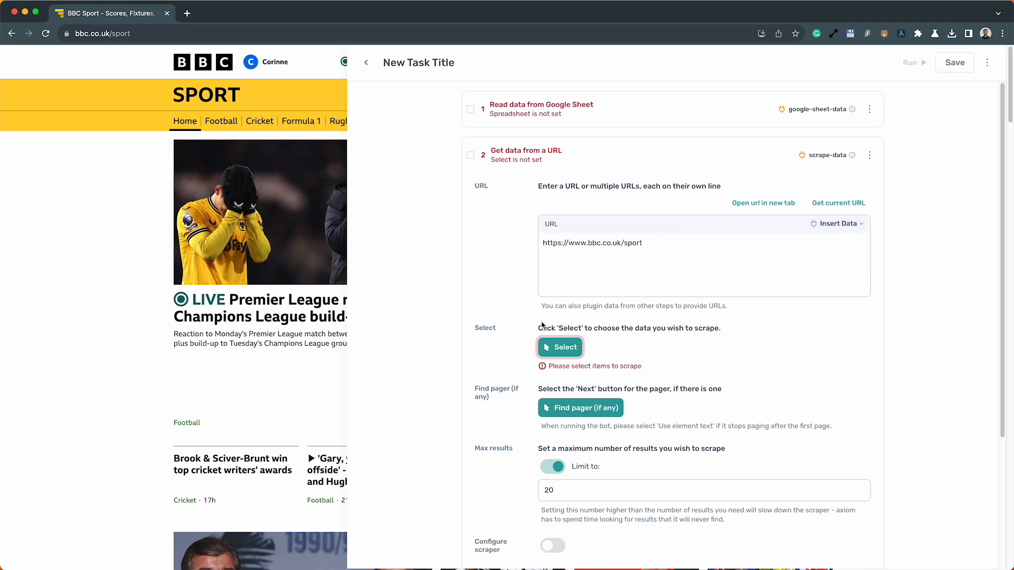
- Start selecting the data to scrape and pick the BBC Sport article headlines as text for column A
left_click(556, 348)
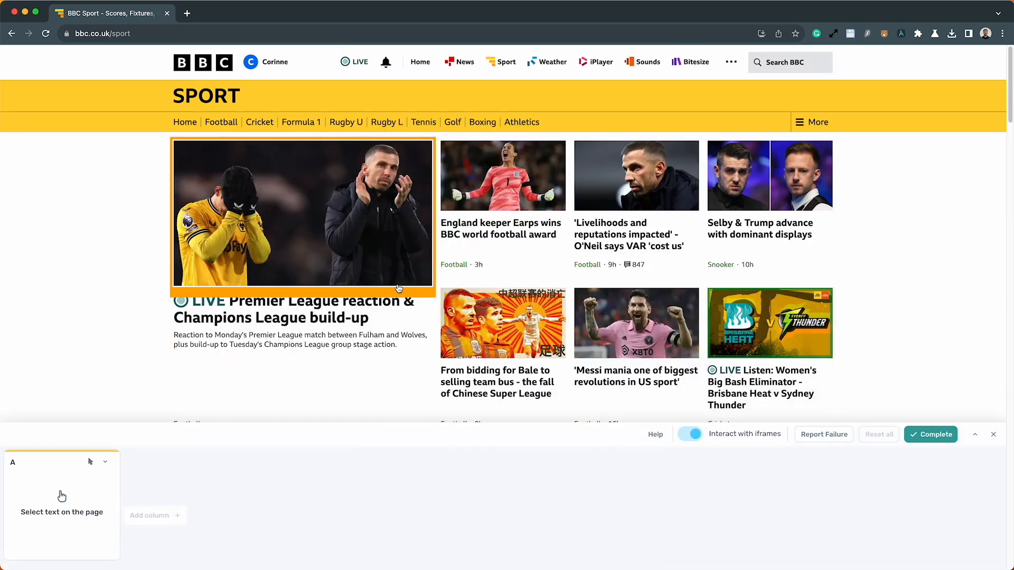
left_click(505, 238)
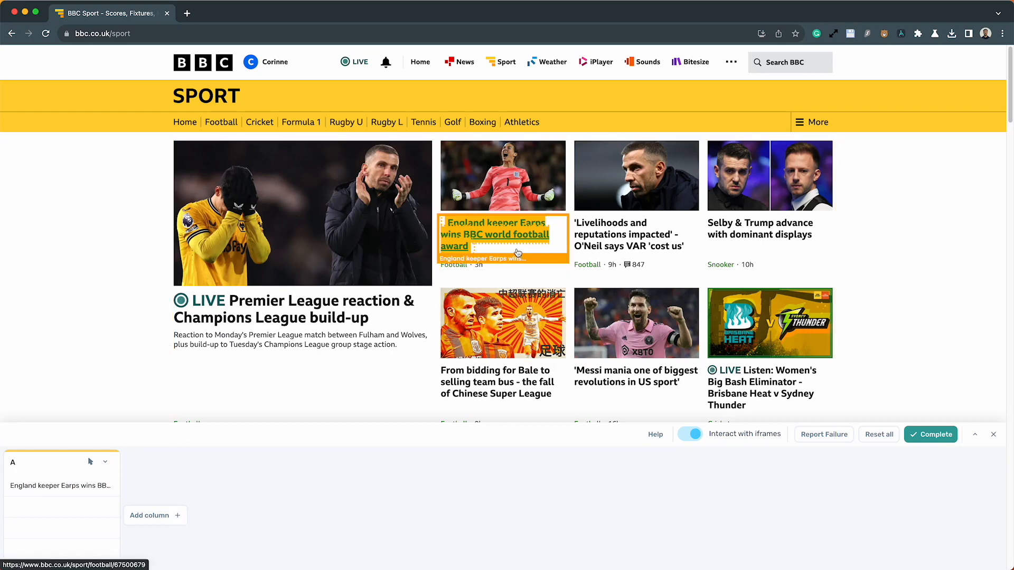
left_click(622, 243)
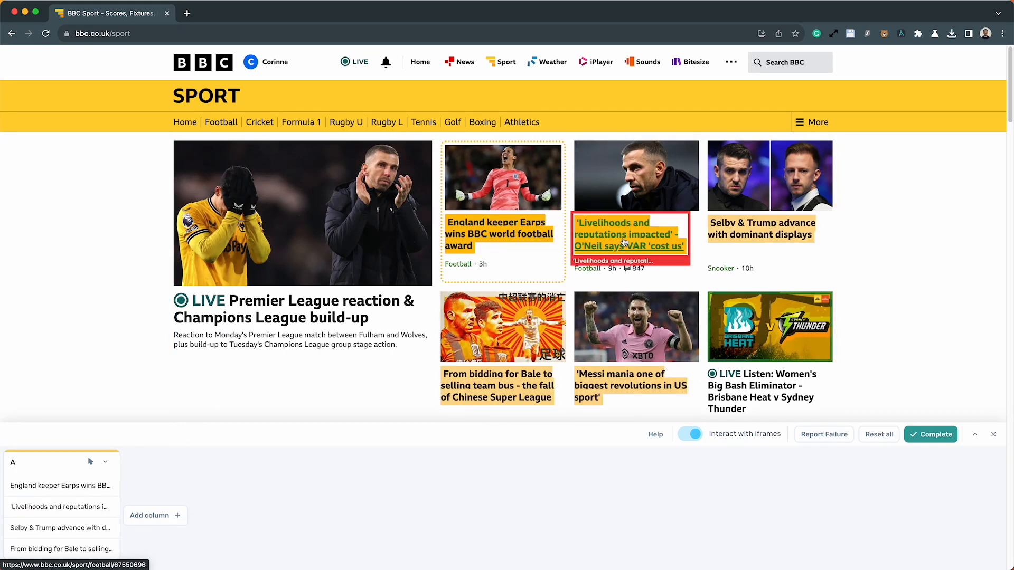
- Add column B as a link column that collects the article cards' links, and review its column type options
left_click(150, 515)
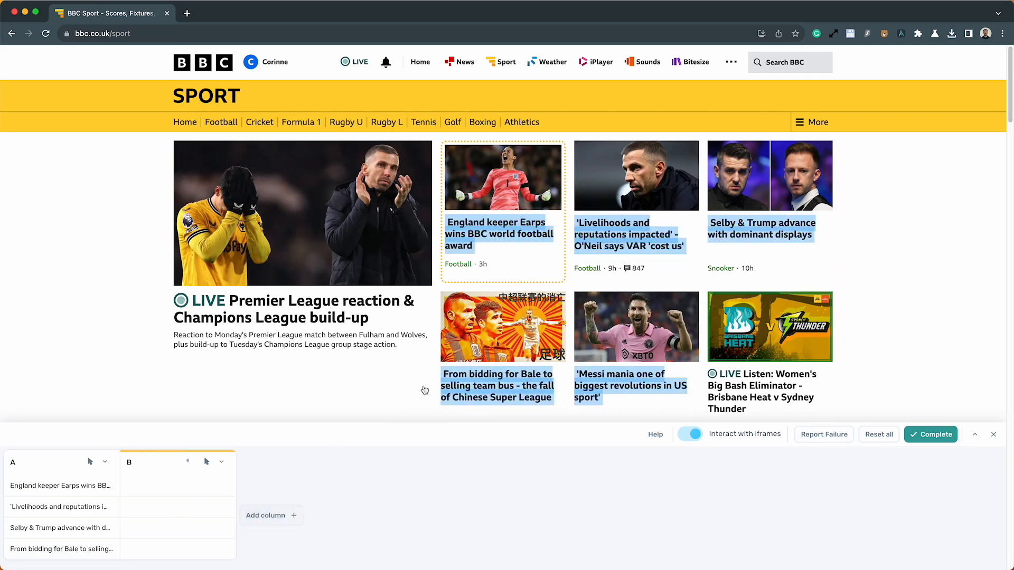
left_click(523, 242)
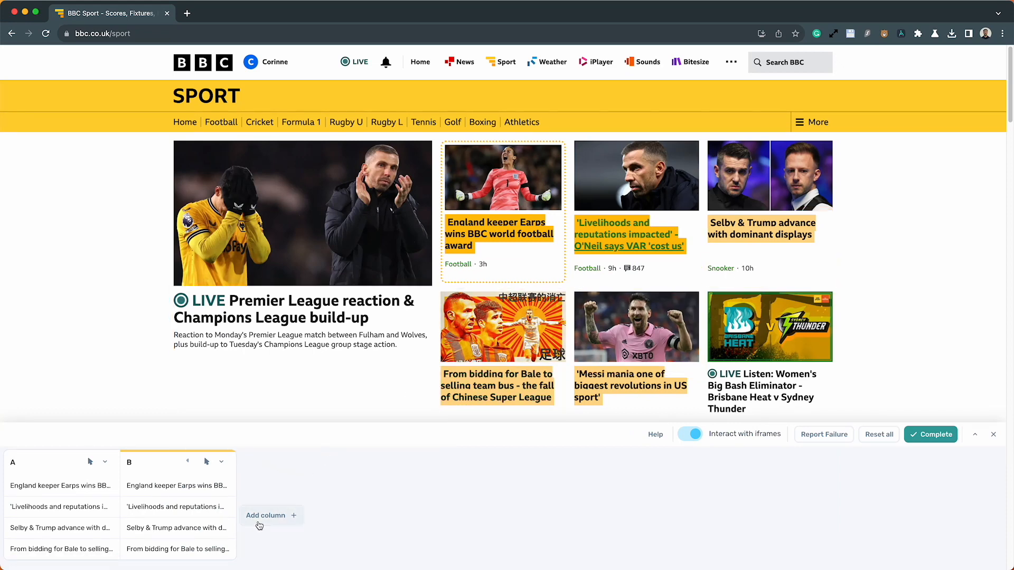
left_click(222, 462)
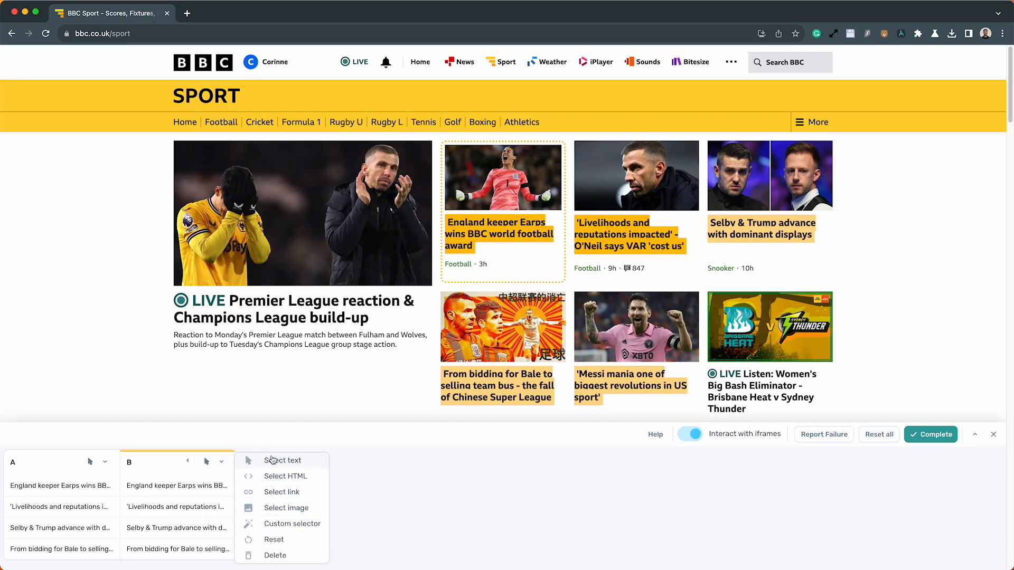
left_click(275, 491)
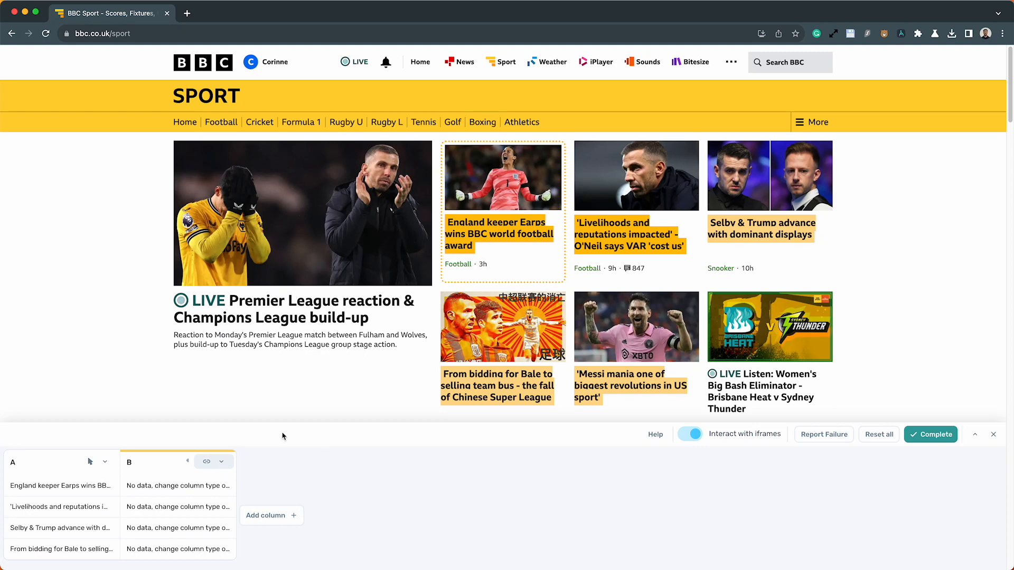
left_click(509, 283)
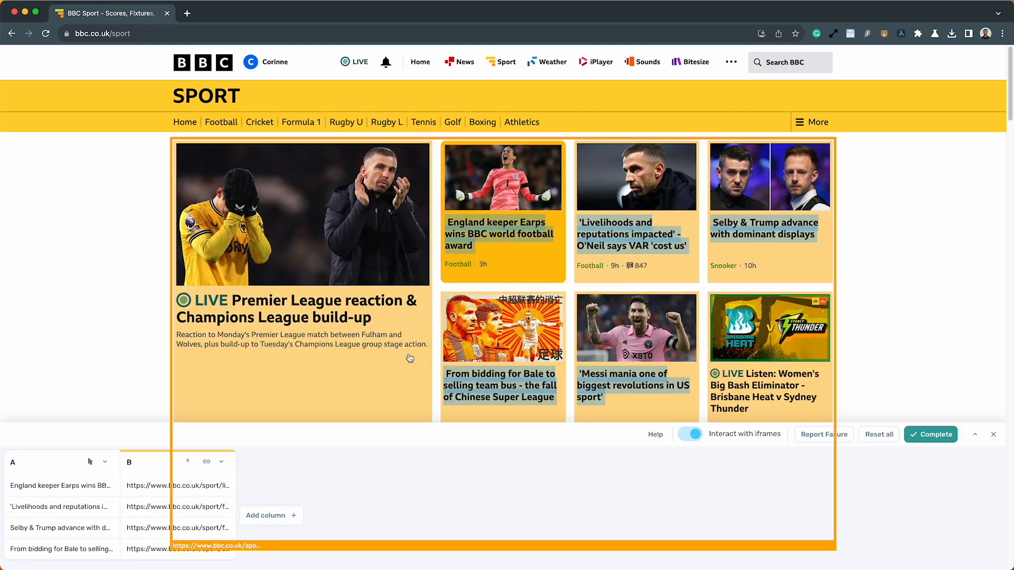
left_click(220, 464)
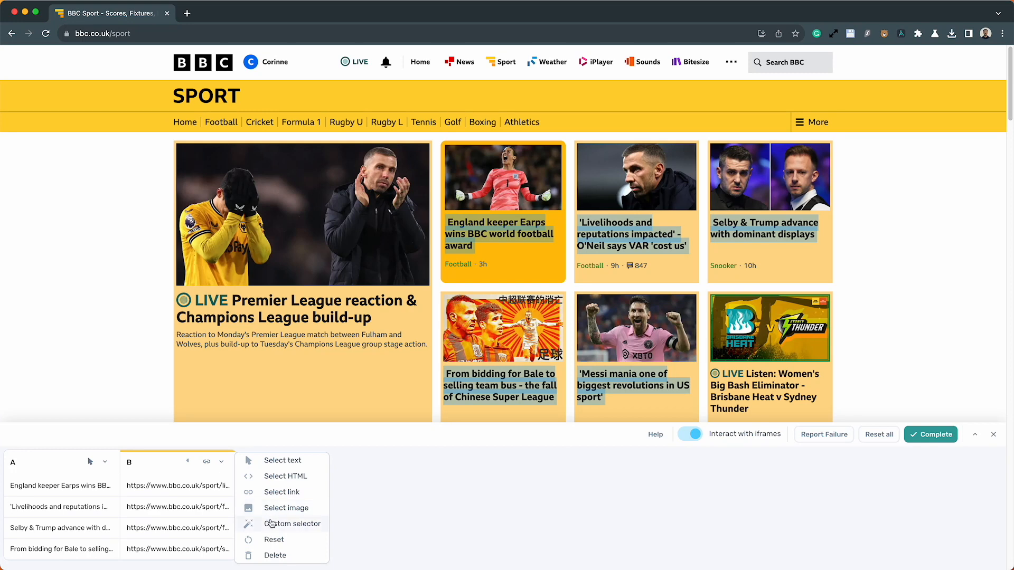
left_click(690, 508)
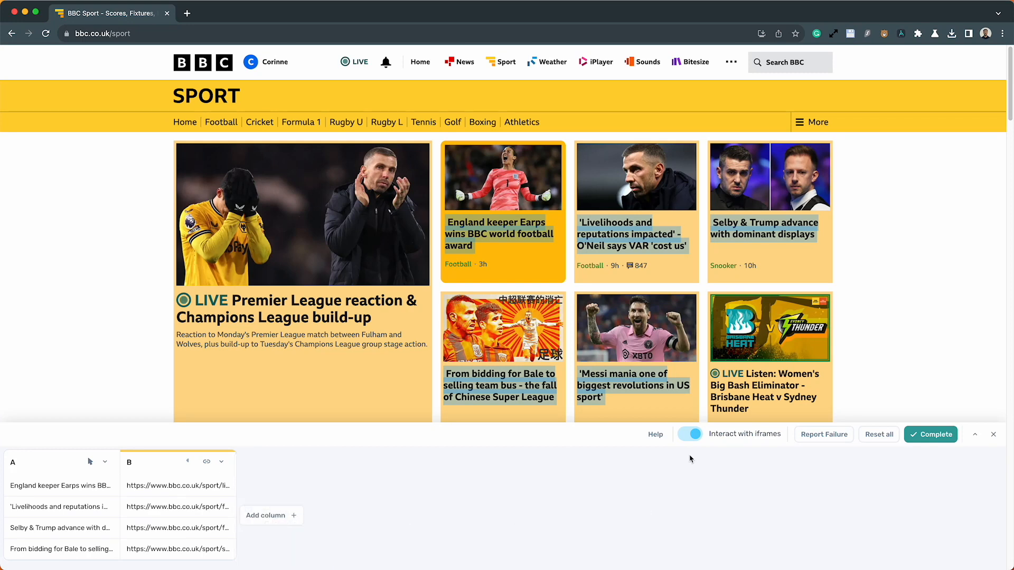
- Toggle the Interact with iframes option in the data selector and complete the selection
left_click(690, 434)
left_click(698, 438)
left_click(698, 439)
left_click(920, 441)
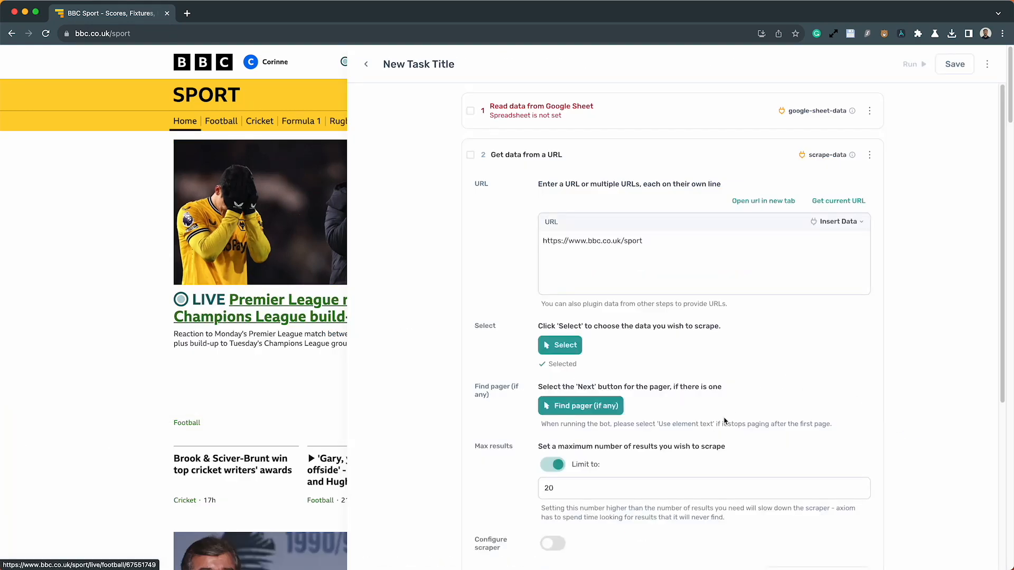
- Review the Get data from a URL step's Max results limit and its scrape-data output preview
scroll(713, 425, "down", 3)
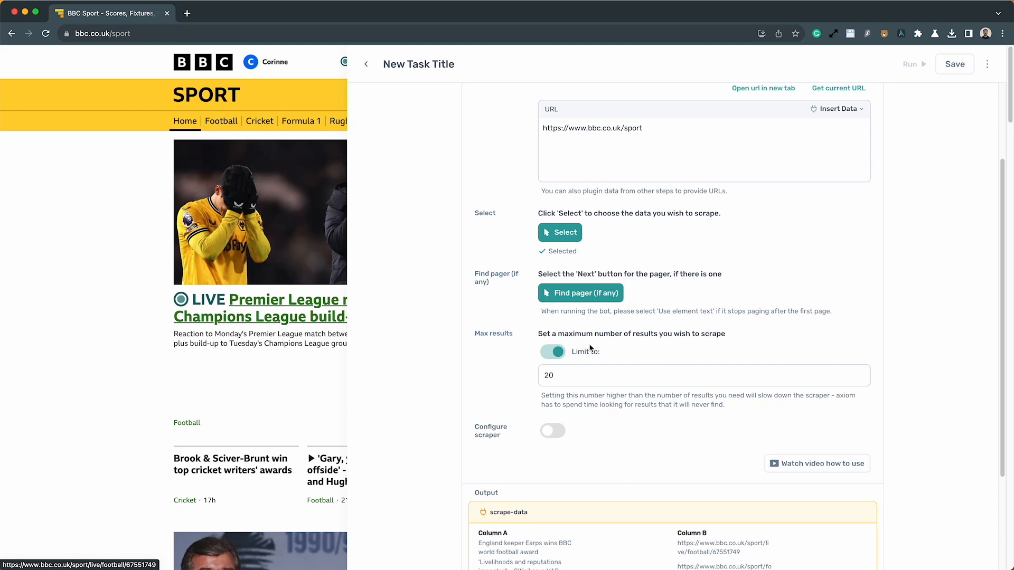
left_click(574, 372)
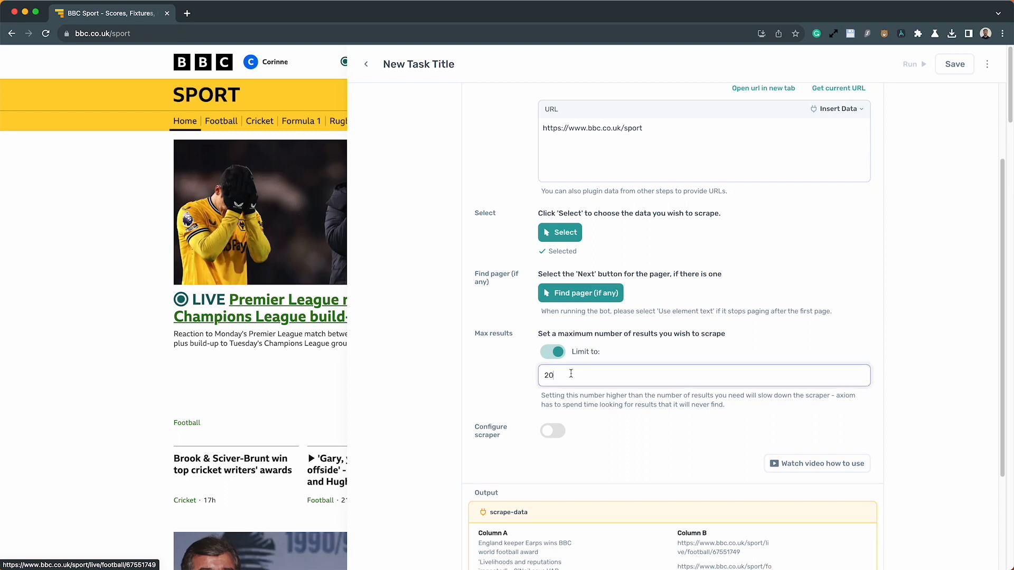
left_click(614, 351)
scroll(595, 452, "down", 1)
scroll(596, 453, "down", 5)
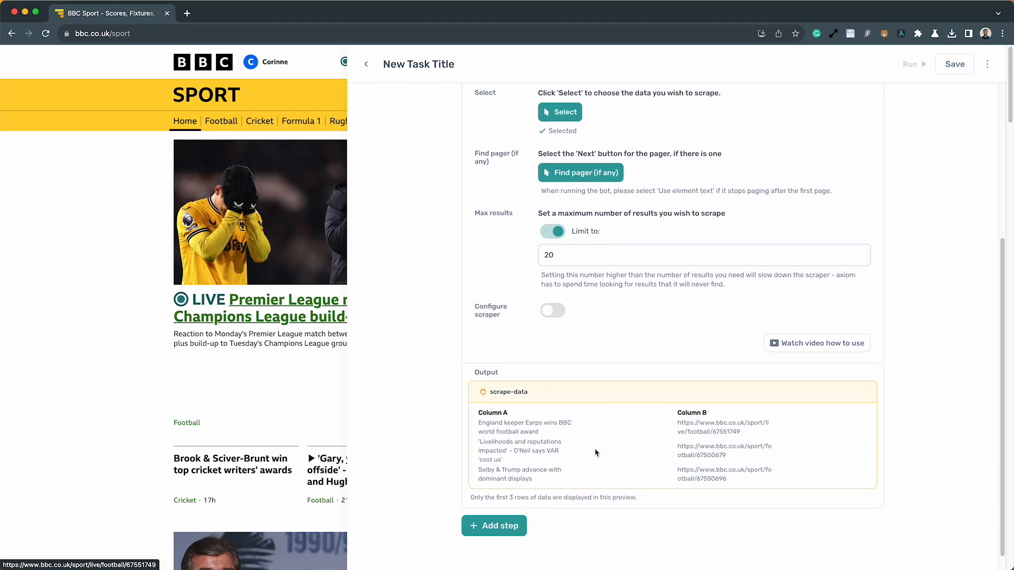
- Enable the scraper configuration in the Get data from a URL step and enter 0 for the number of attempts when results are not found
left_click(557, 310)
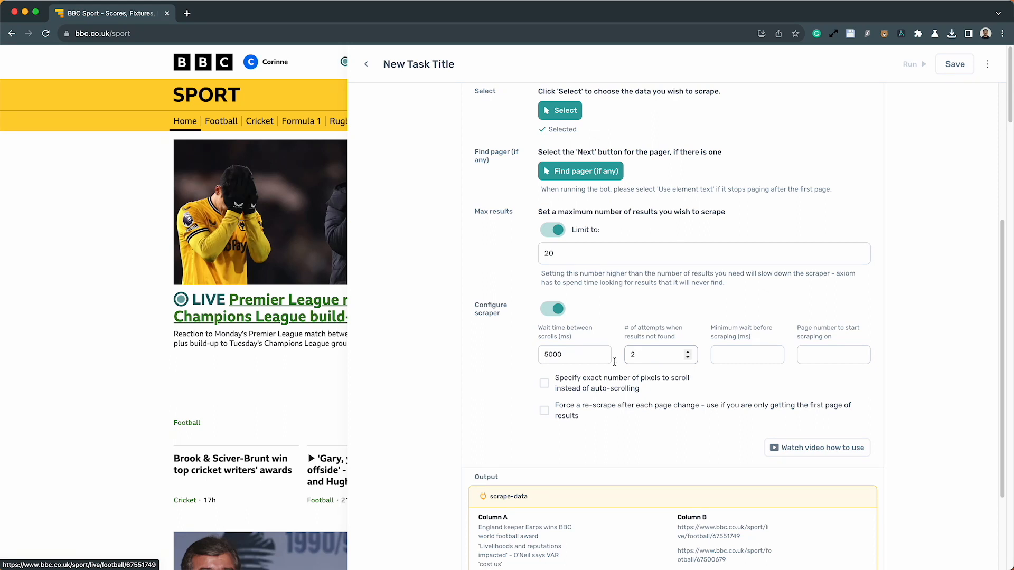
left_click(649, 355)
type("0")
left_click(709, 380)
scroll(588, 443, "down", 1)
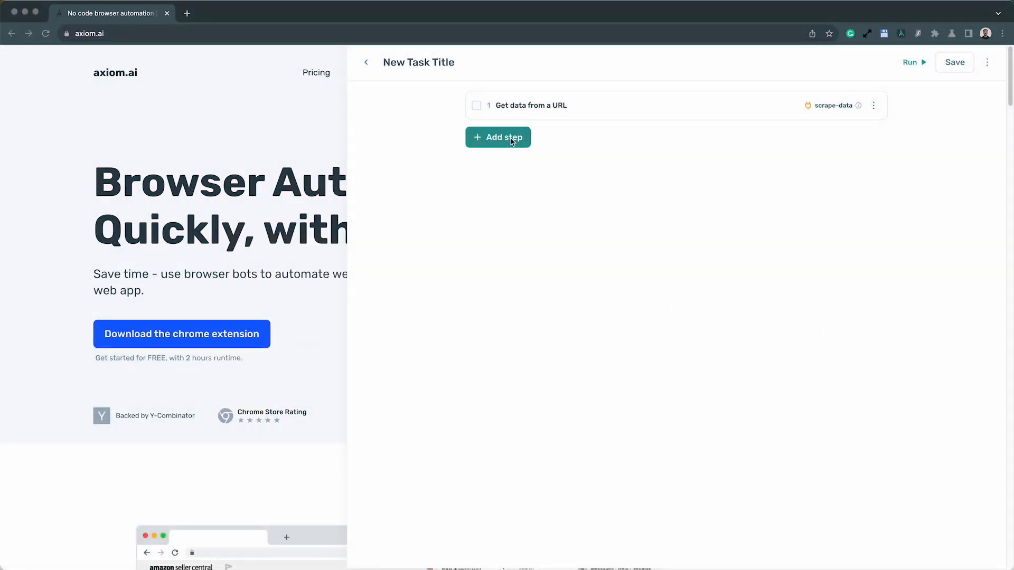
- Add an Extract data with ChatGPT step after the Get data from a URL step
left_click(511, 141)
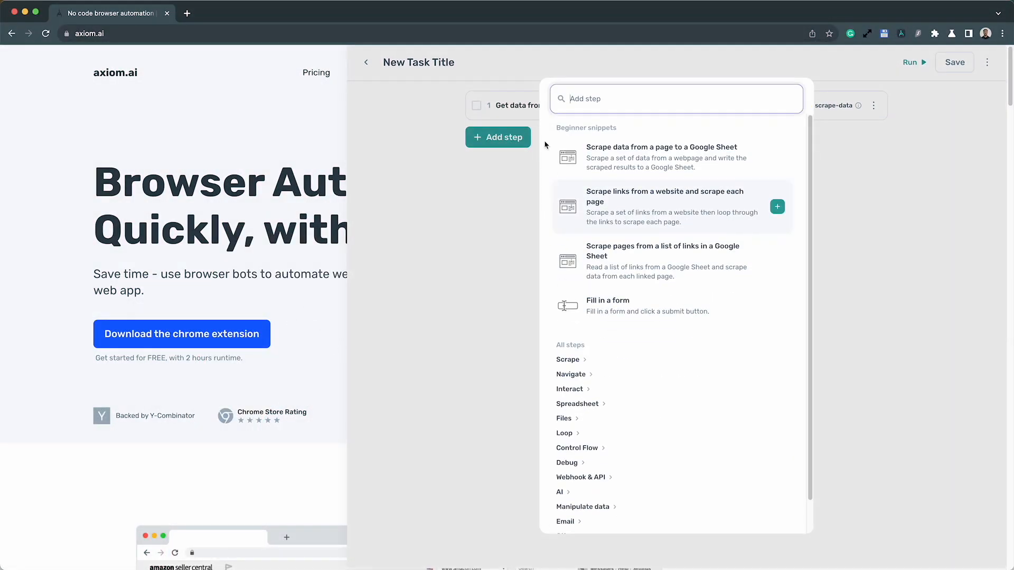
type("CHAT")
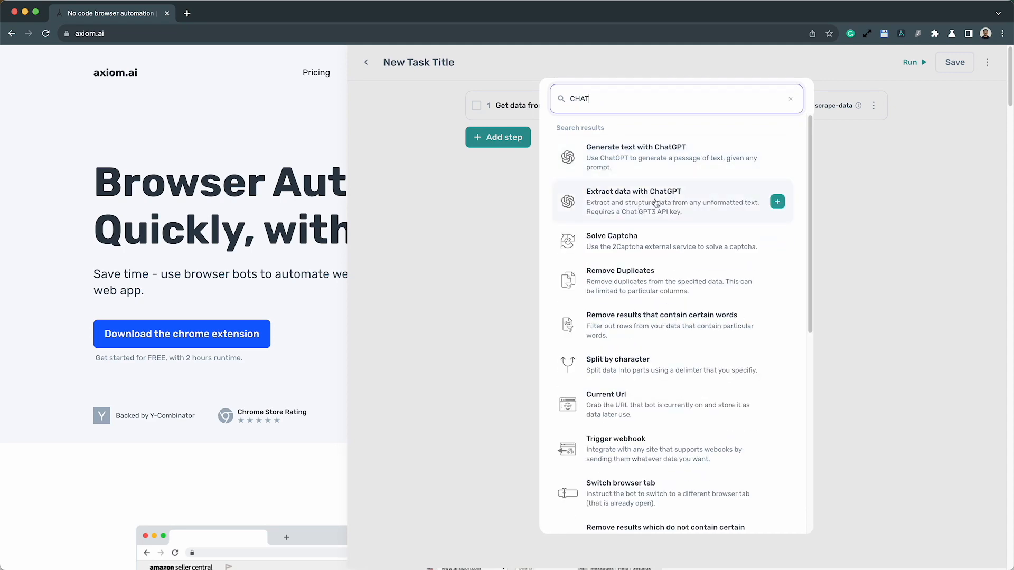
left_click(655, 204)
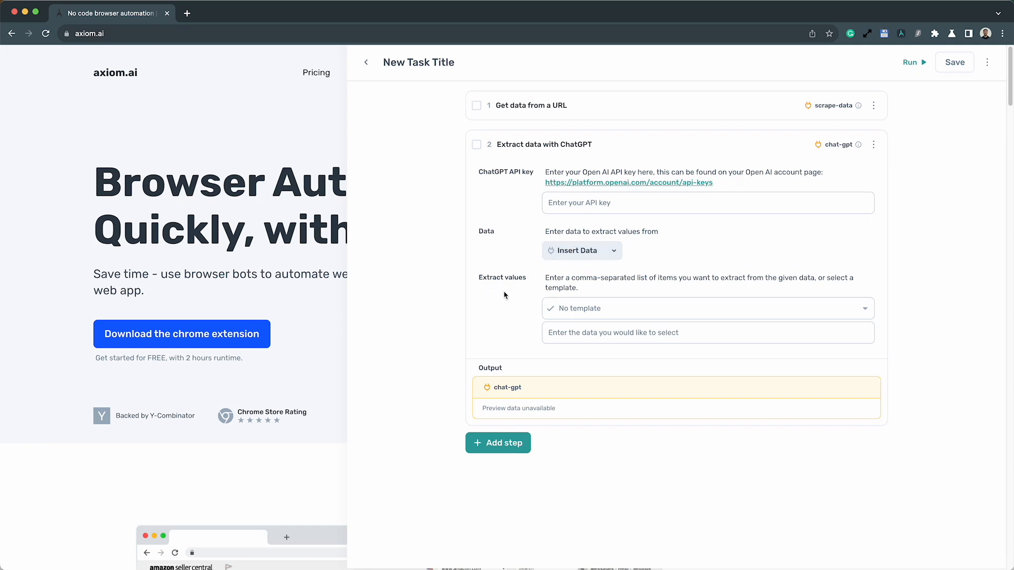
- Check the available extraction templates, keep No template, and enter "phone number, email" as the values to extract
left_click(562, 309)
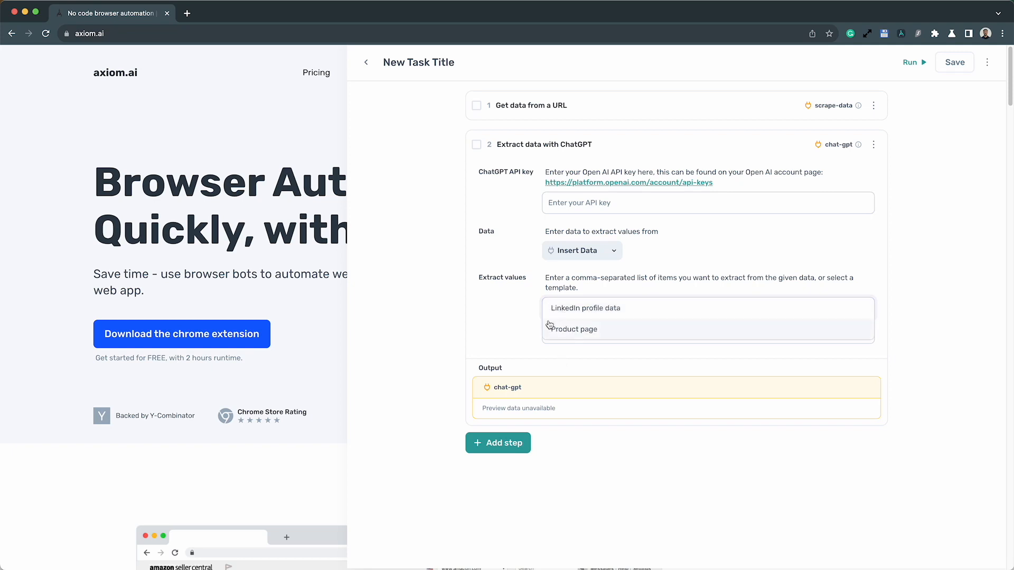
left_click(479, 318)
left_click(563, 338)
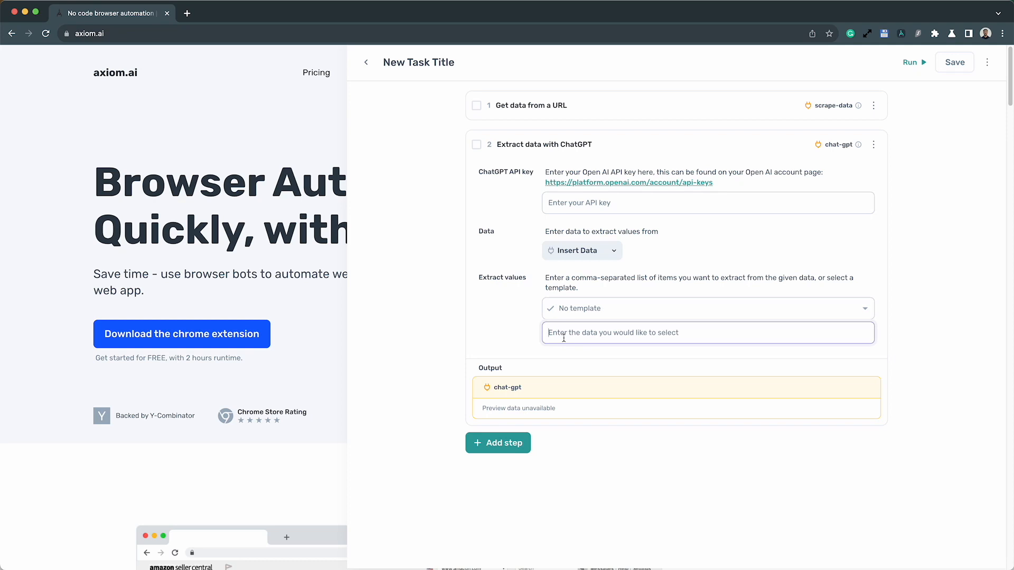
type("phone number, email")
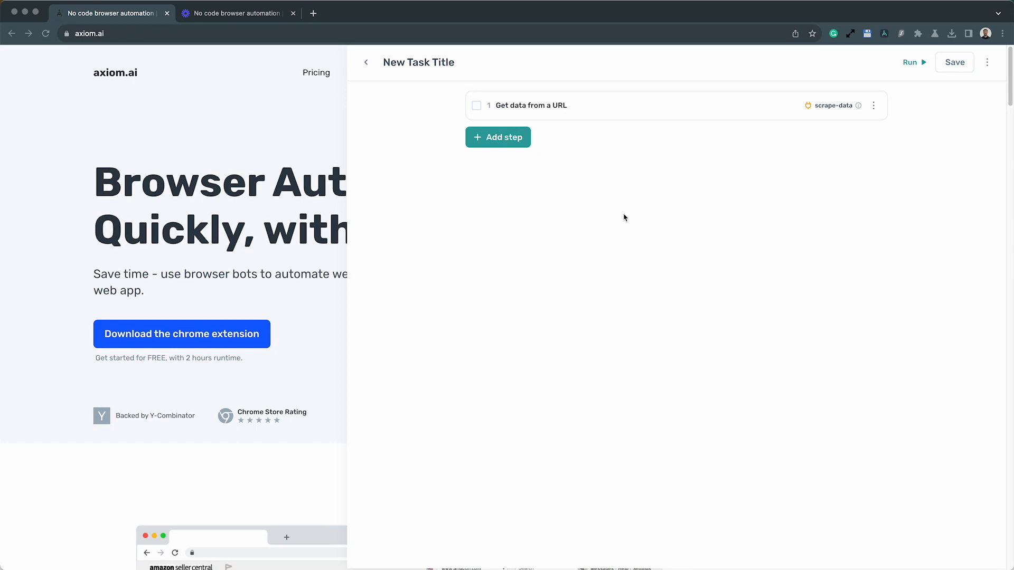
- Add a Generate text with ChatGPT step after the URL scrape and go through its API key and prompt fields
left_click(521, 149)
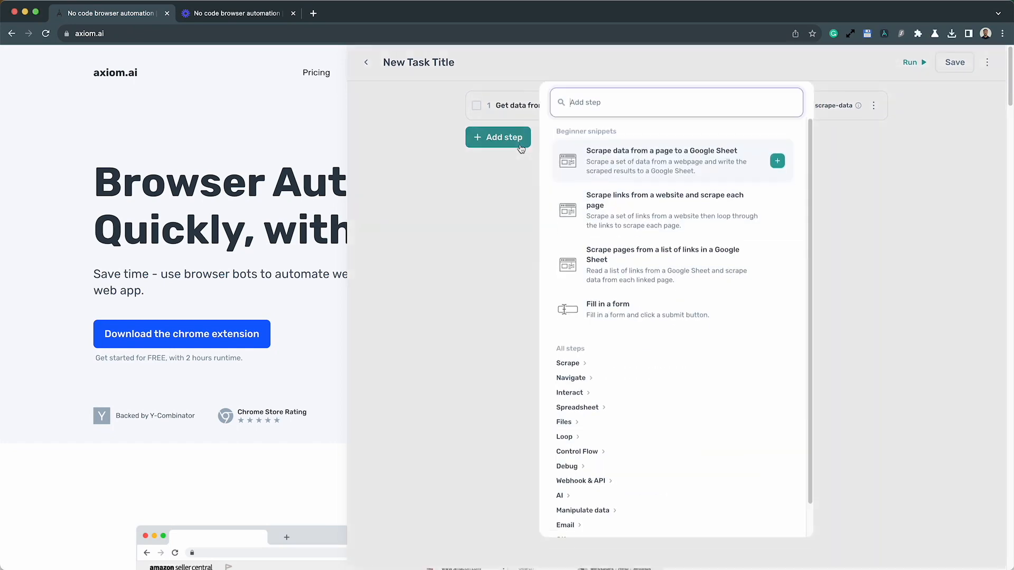
type("chat")
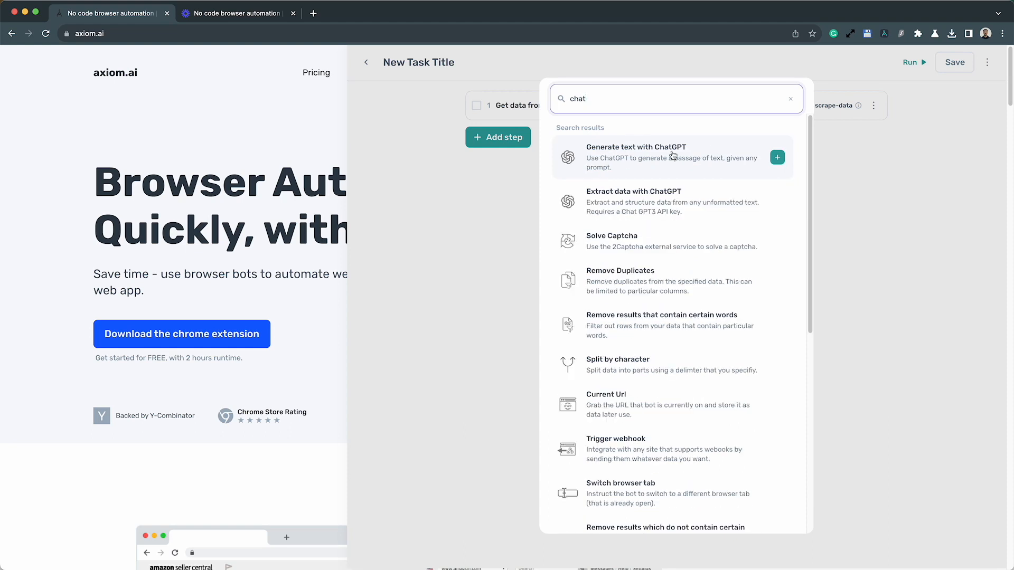
left_click(672, 155)
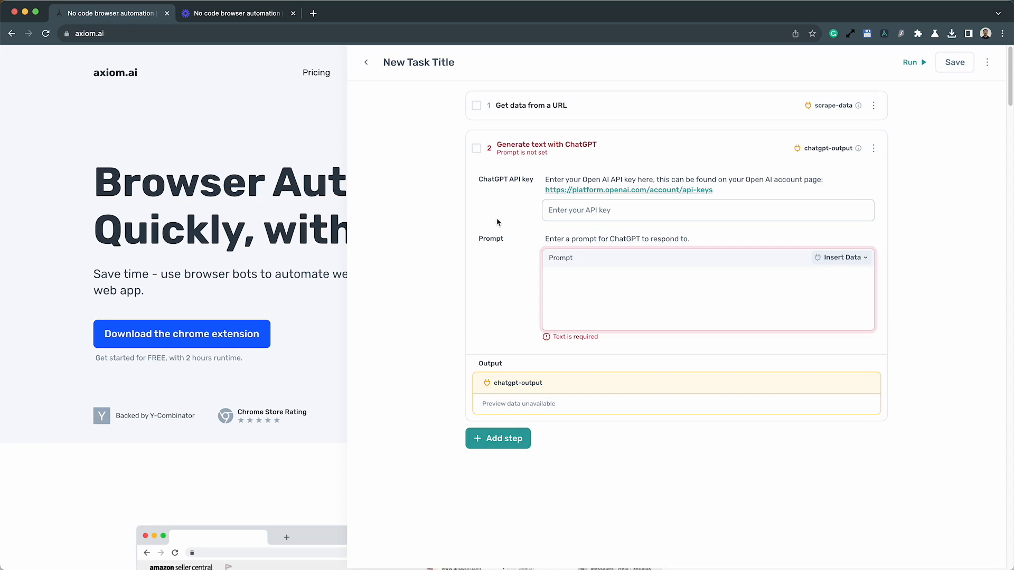
left_click(580, 212)
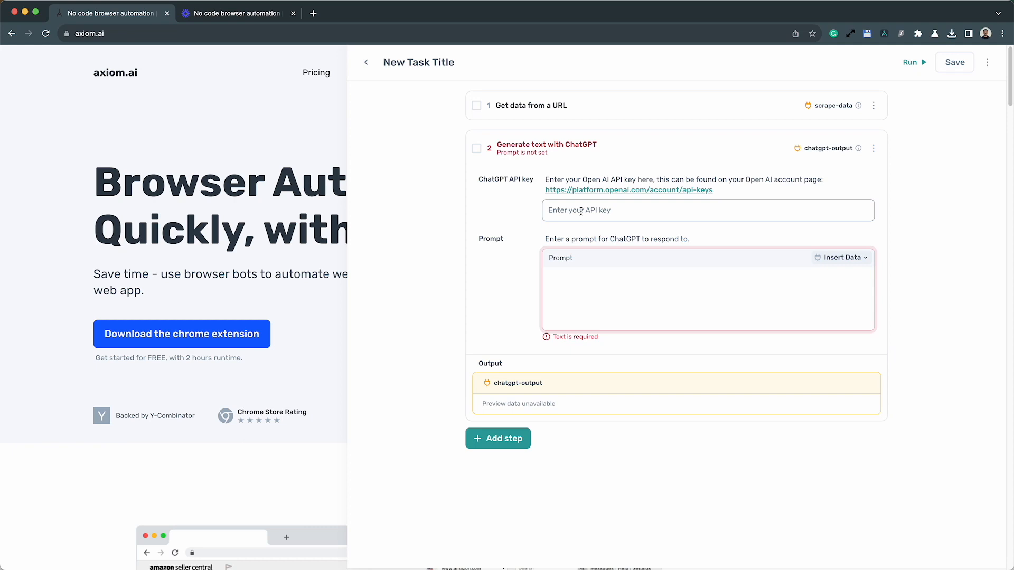
left_click(593, 280)
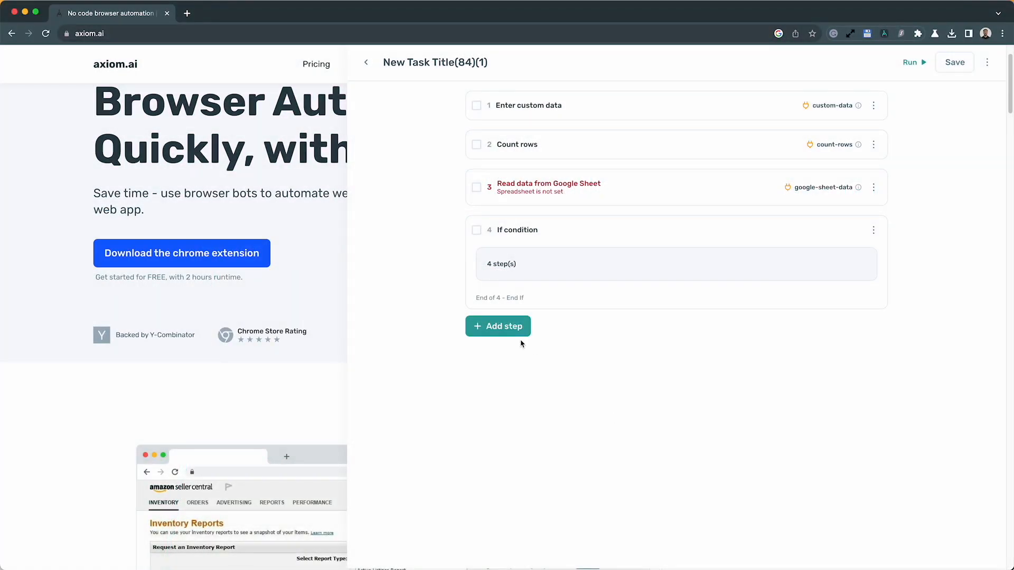
- Add a Display a message step after the If condition and place the cursor in its message text
left_click(511, 328)
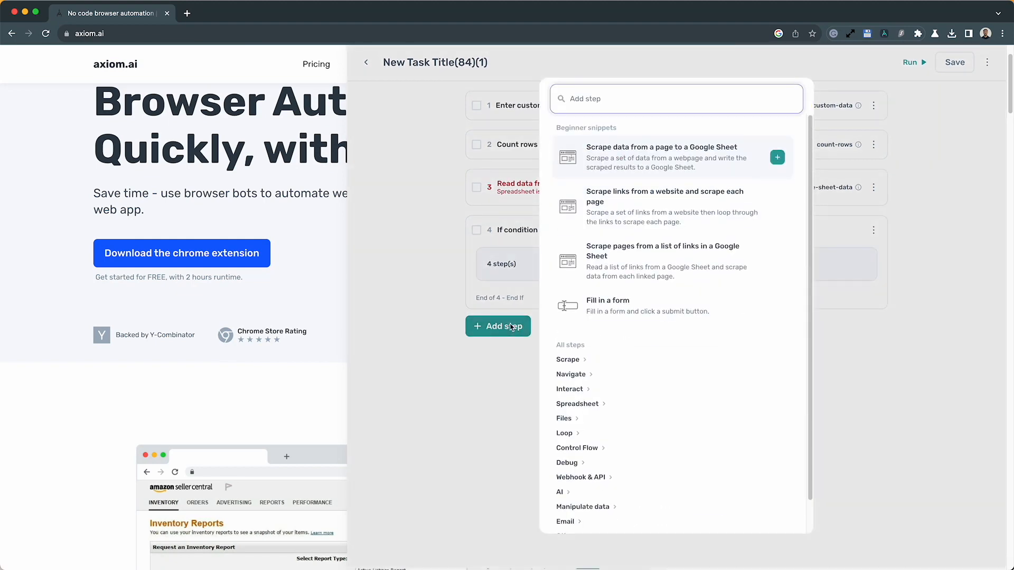
type("disp")
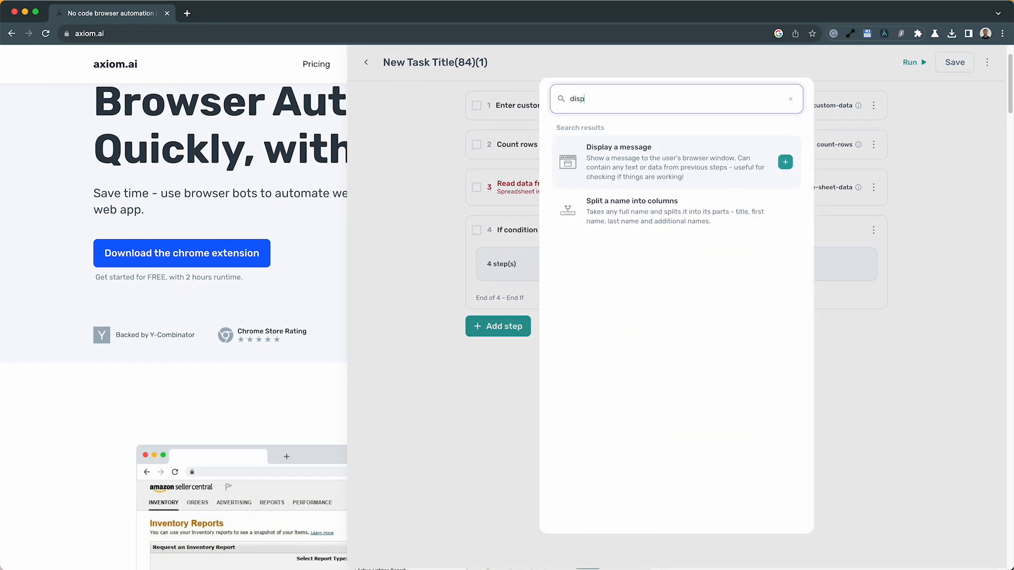
left_click(630, 179)
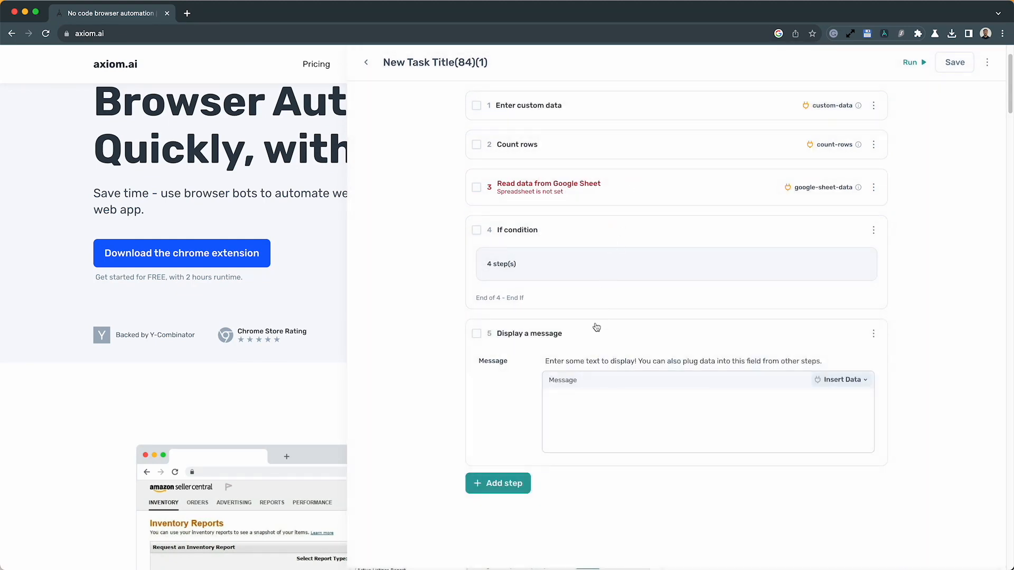
left_click(595, 411)
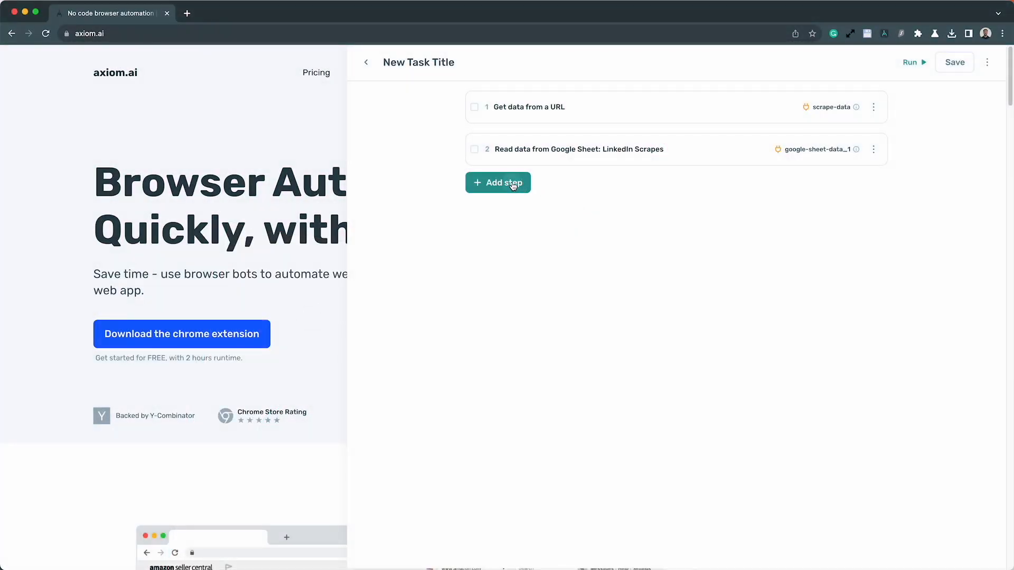
- Add an Append or Merge Data step after the LinkedIn Scrapes Google Sheet step
left_click(512, 184)
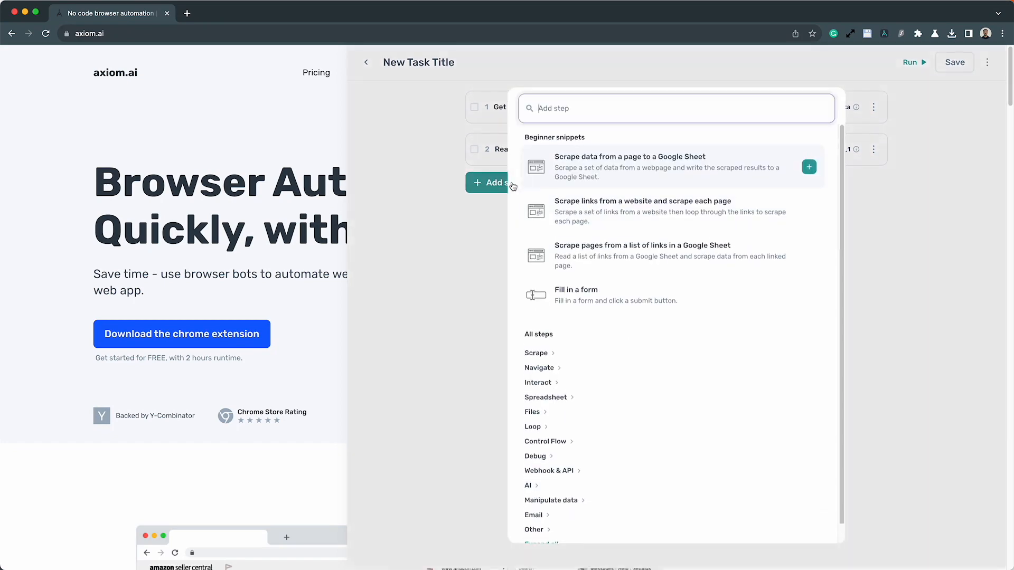
type("app")
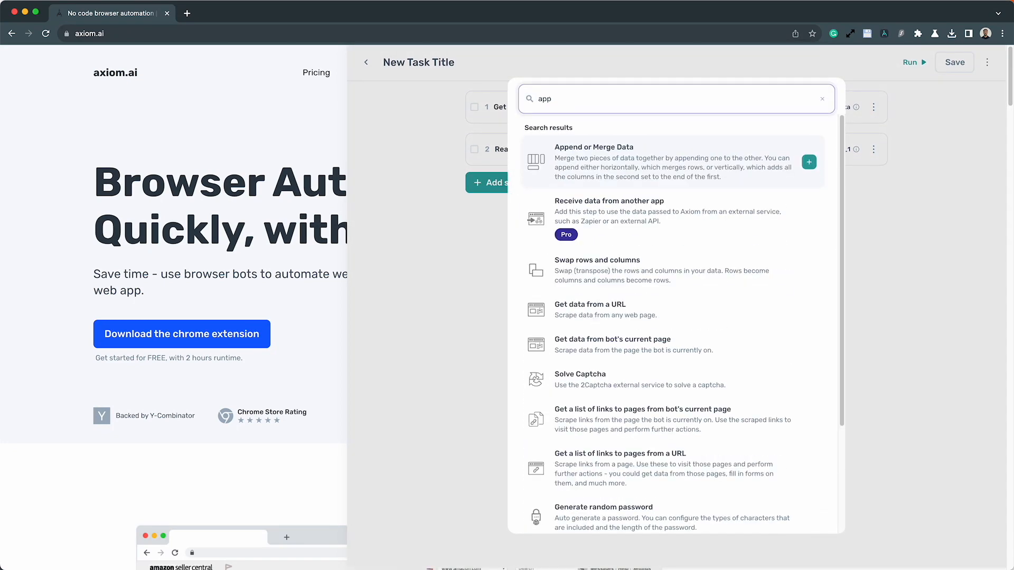
left_click(562, 171)
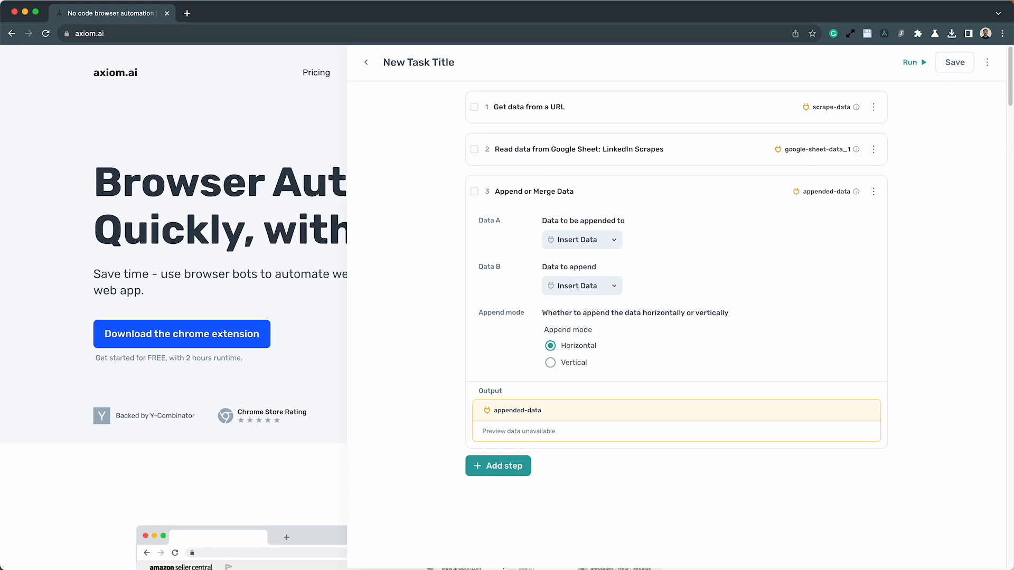
- Set Data A of the append step to only column A of scrape-data
left_click(586, 238)
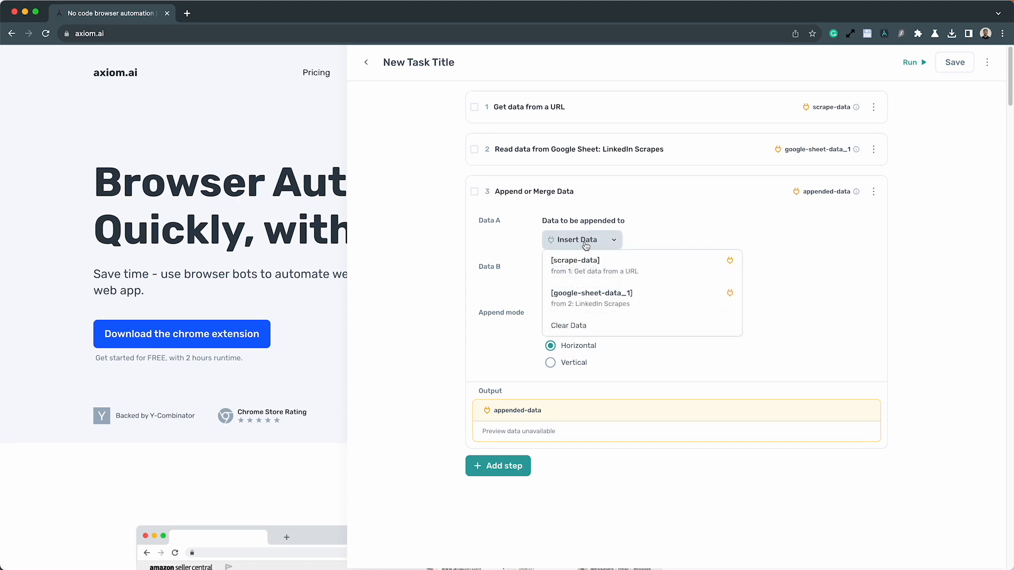
left_click(592, 268)
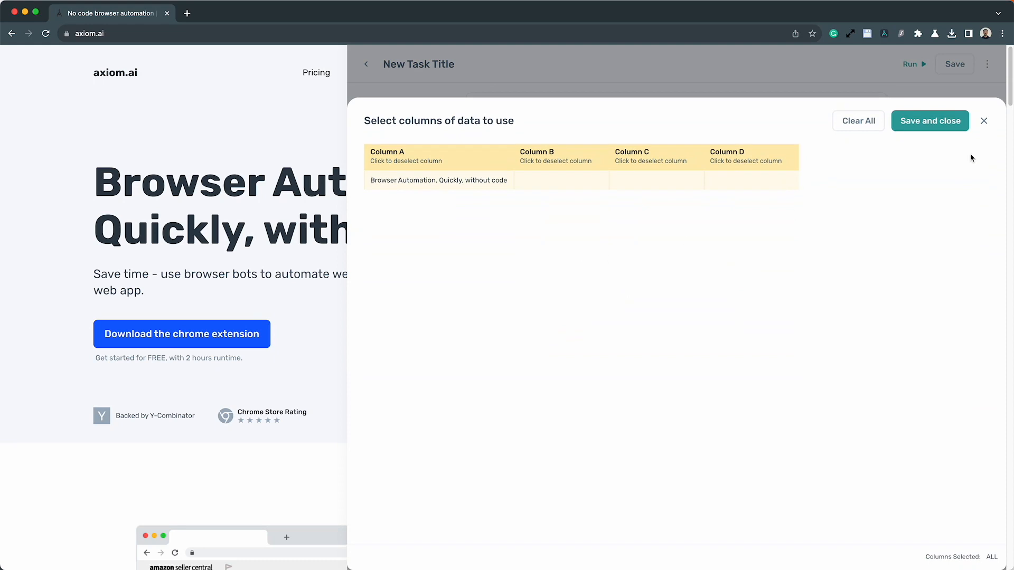
left_click(835, 121)
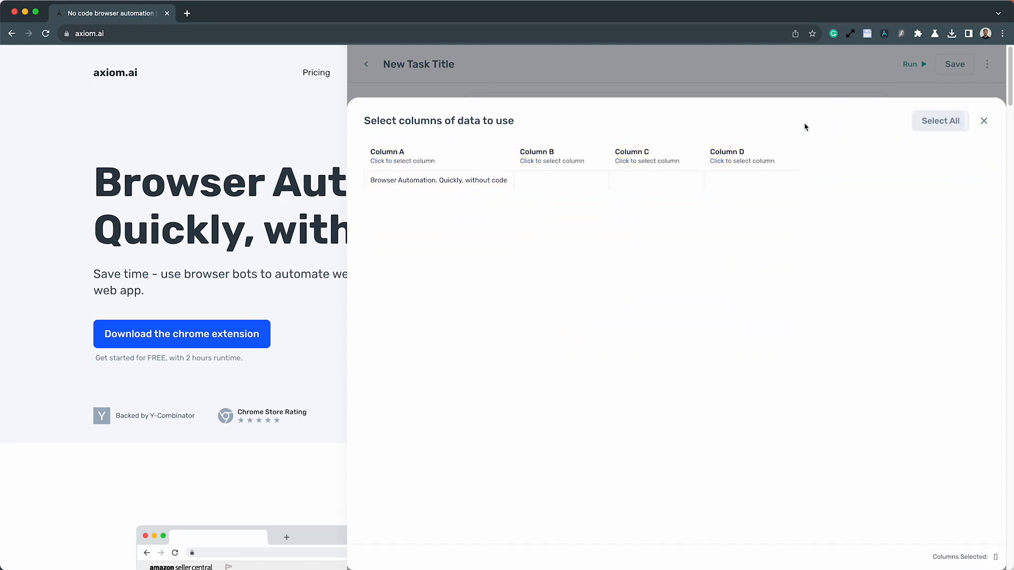
left_click(462, 150)
left_click(908, 121)
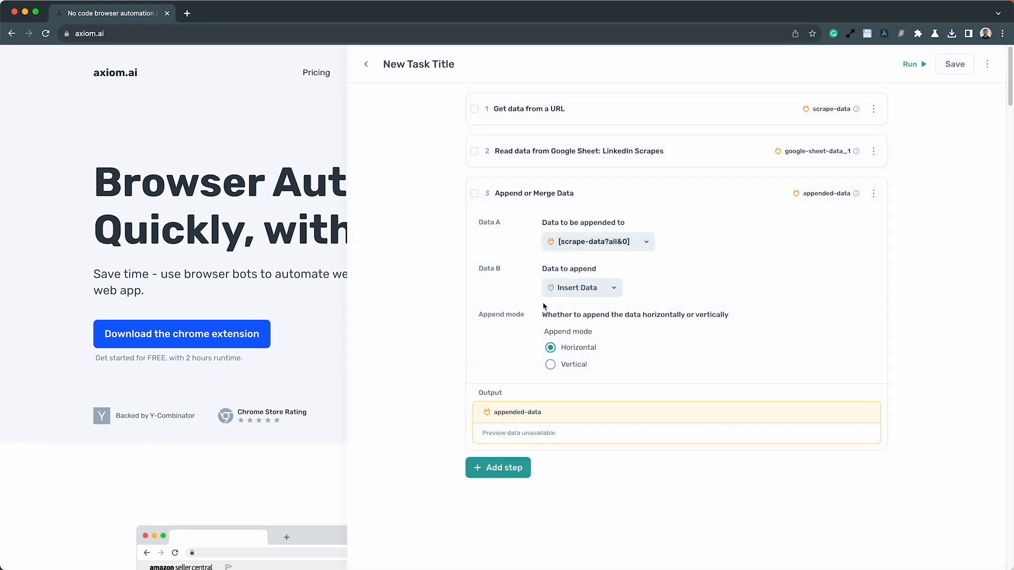
- Set Data B to only column E of google-sheet-data_1 and choose Vertical as the append mode
left_click(579, 287)
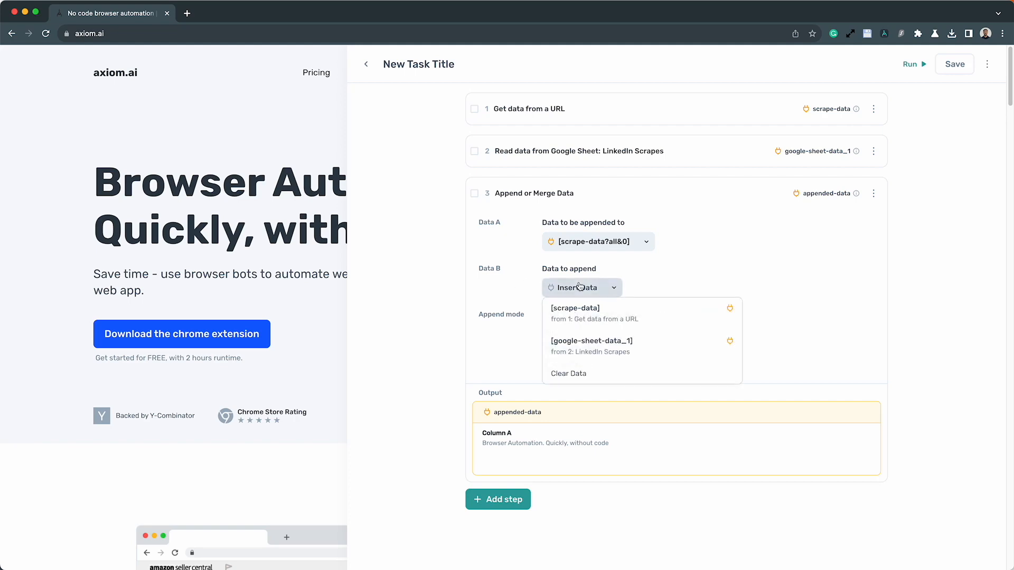
left_click(590, 349)
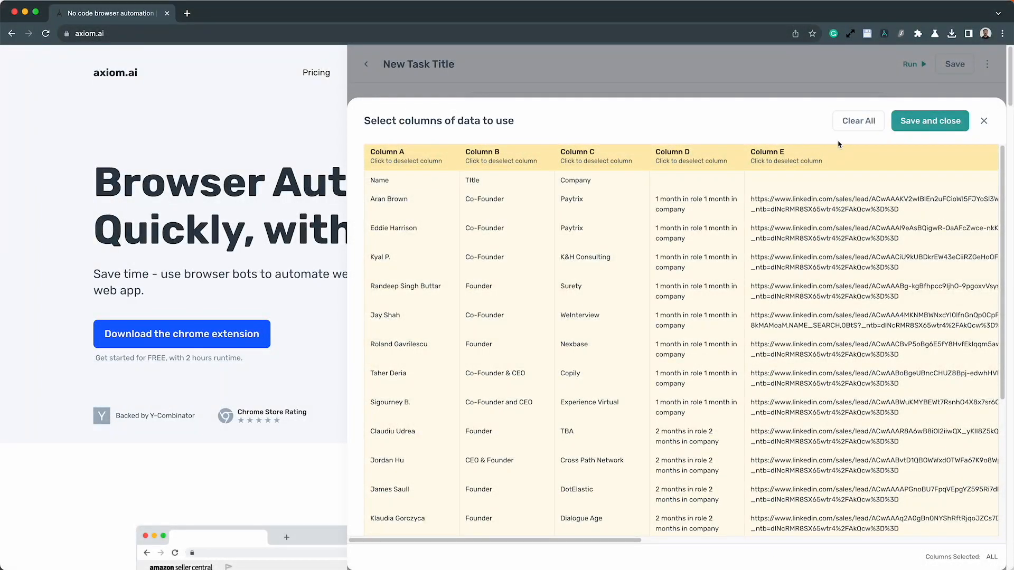
left_click(859, 121)
left_click(808, 161)
left_click(918, 122)
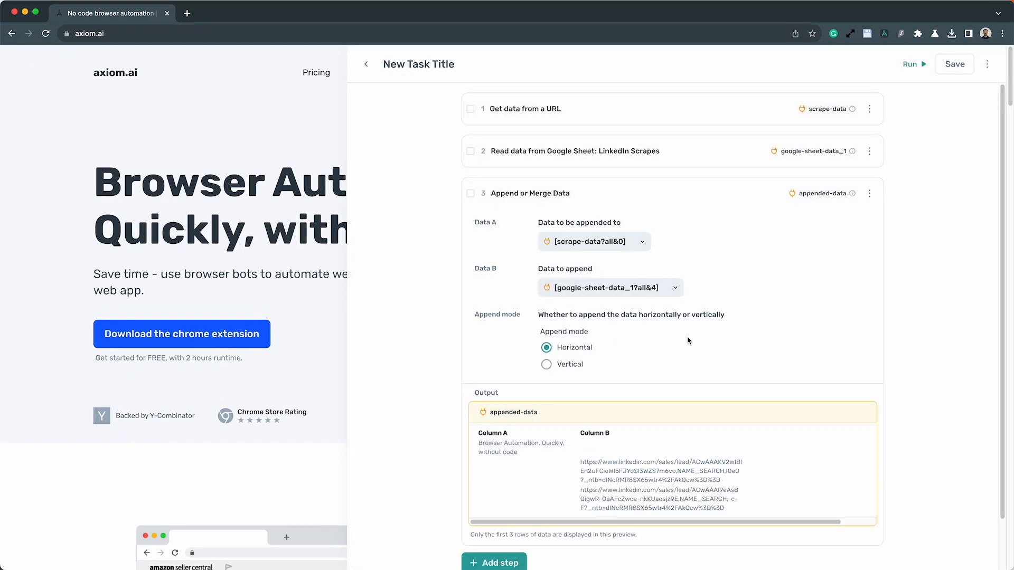
scroll(653, 404, "down", 1)
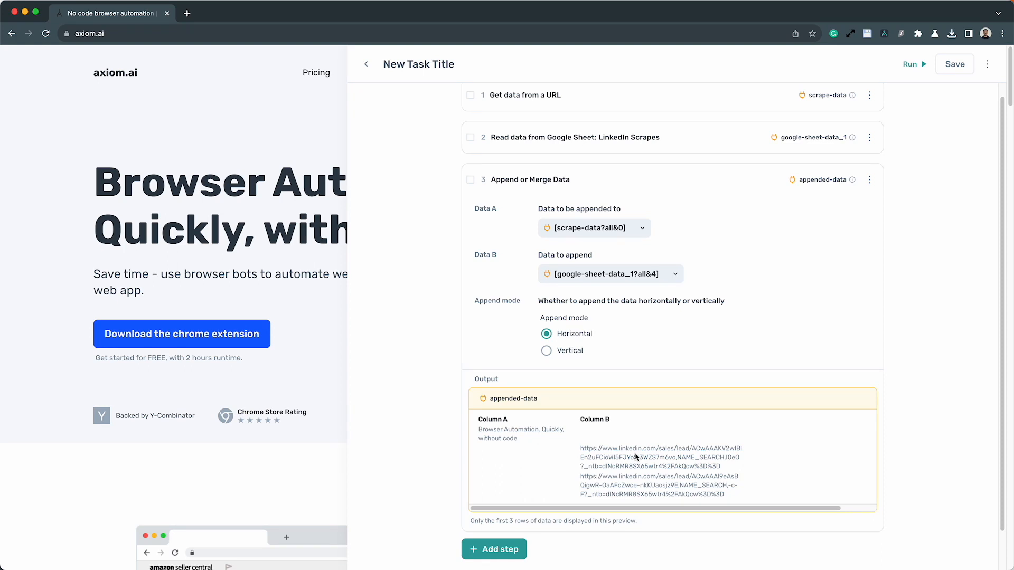
left_click(582, 359)
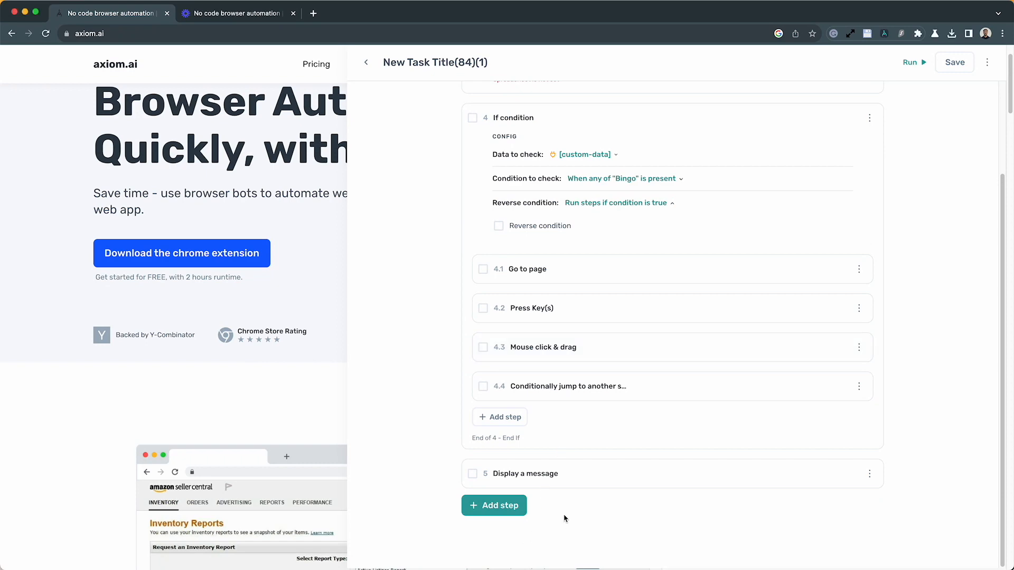
- Add a Clear Cookies step after the Display a message step
left_click(511, 513)
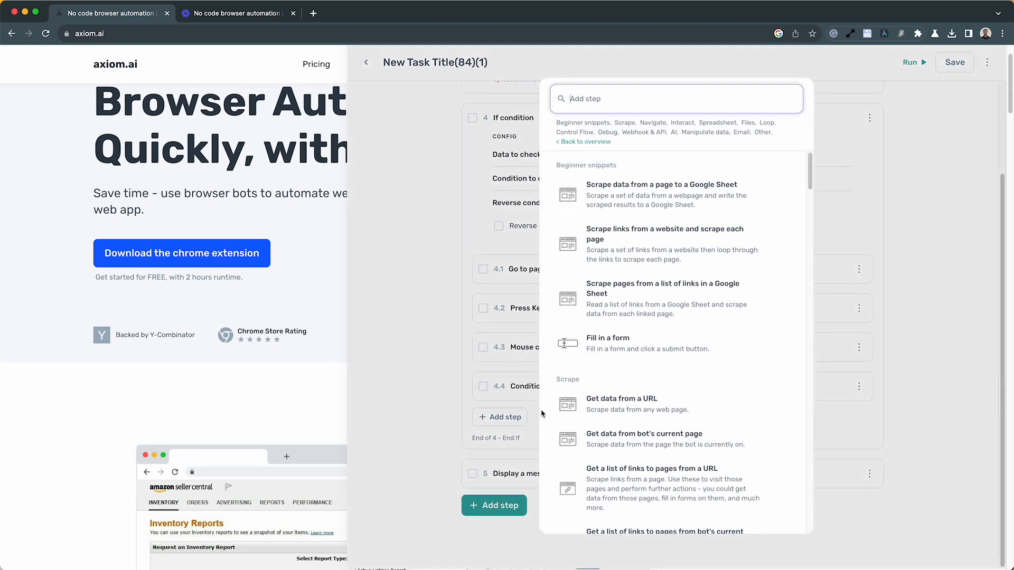
type("clear")
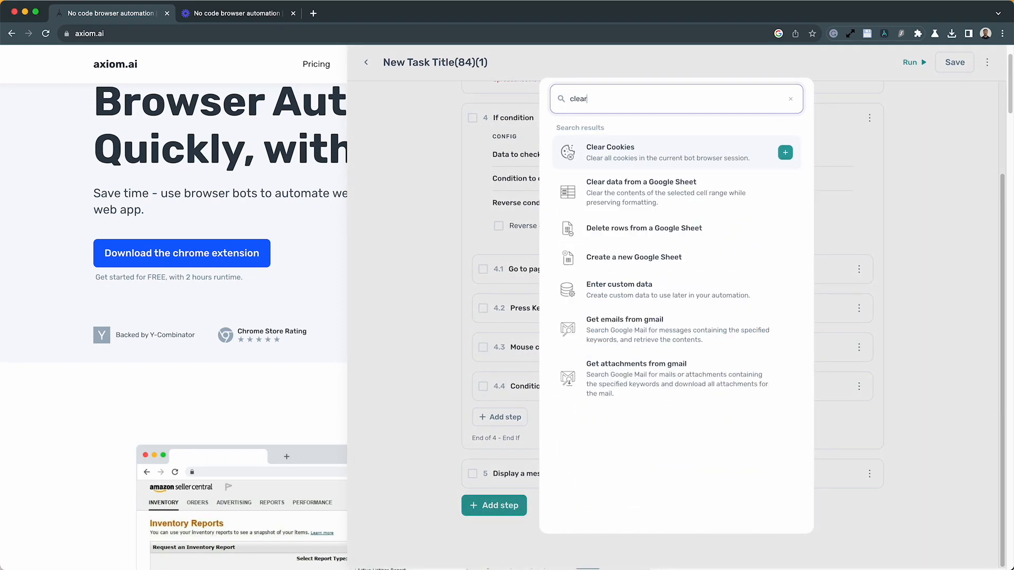
left_click(626, 153)
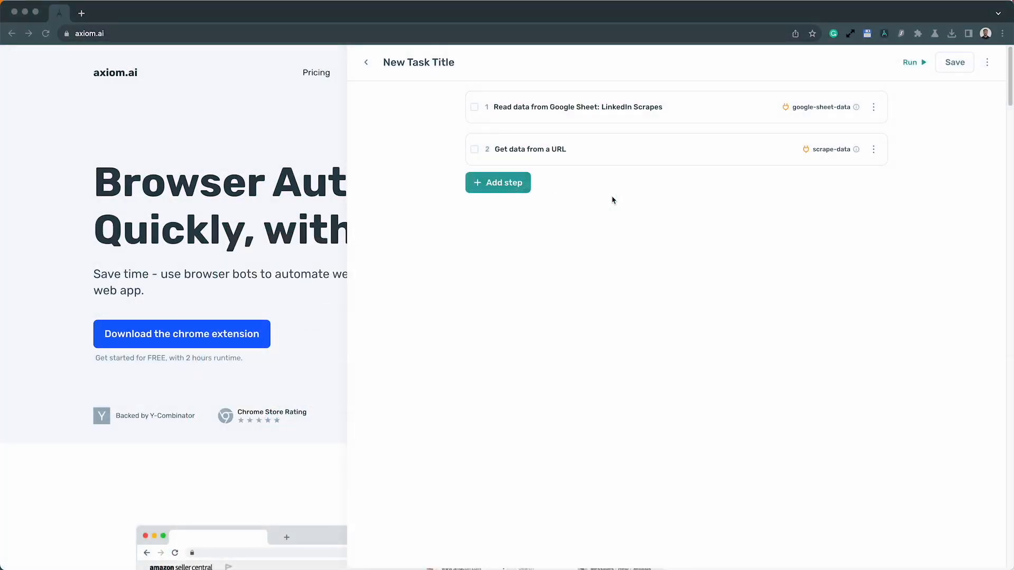
- Add a Clear data from a Google Sheet step after the Get data from a URL step
left_click(506, 183)
type("clear")
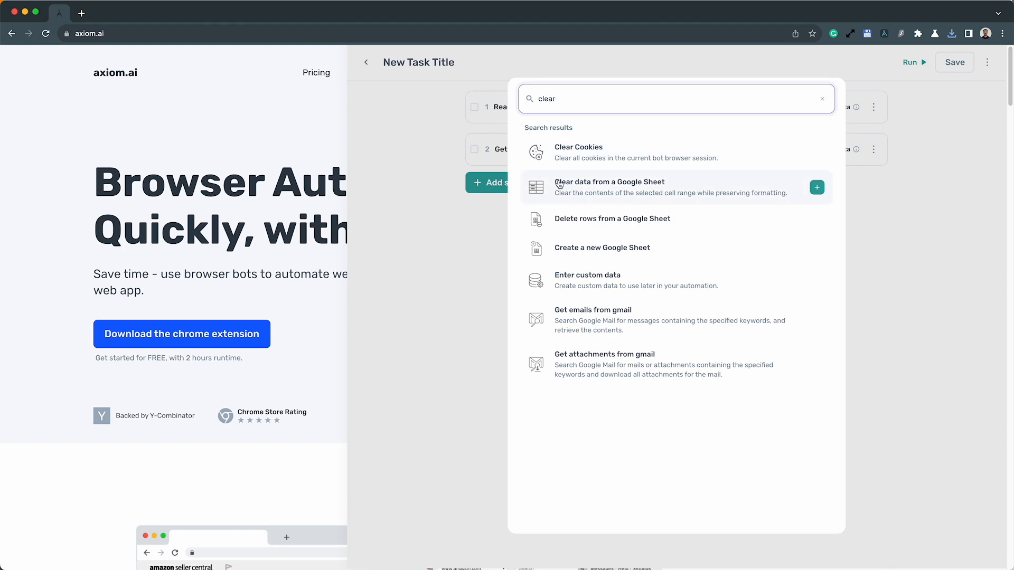
left_click(577, 186)
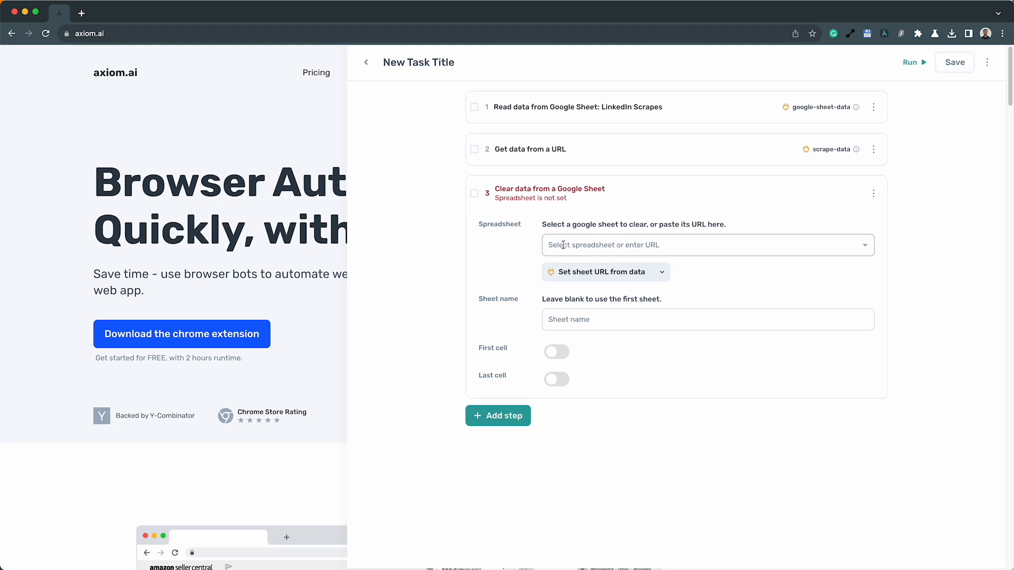
- Set the Jira spreadsheet as the sheet to clear and enable its First cell and Last cell options
left_click(562, 244)
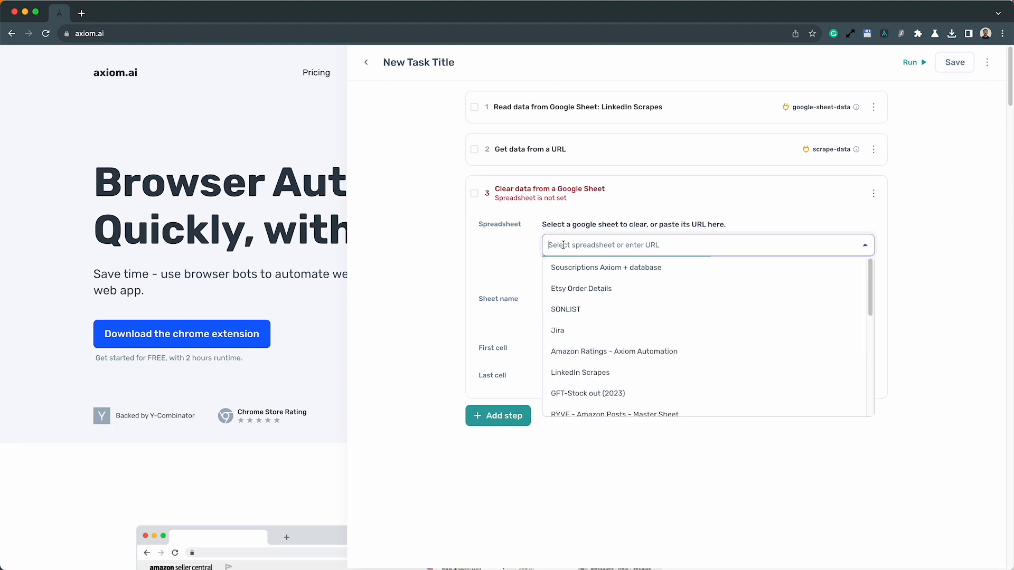
left_click(552, 325)
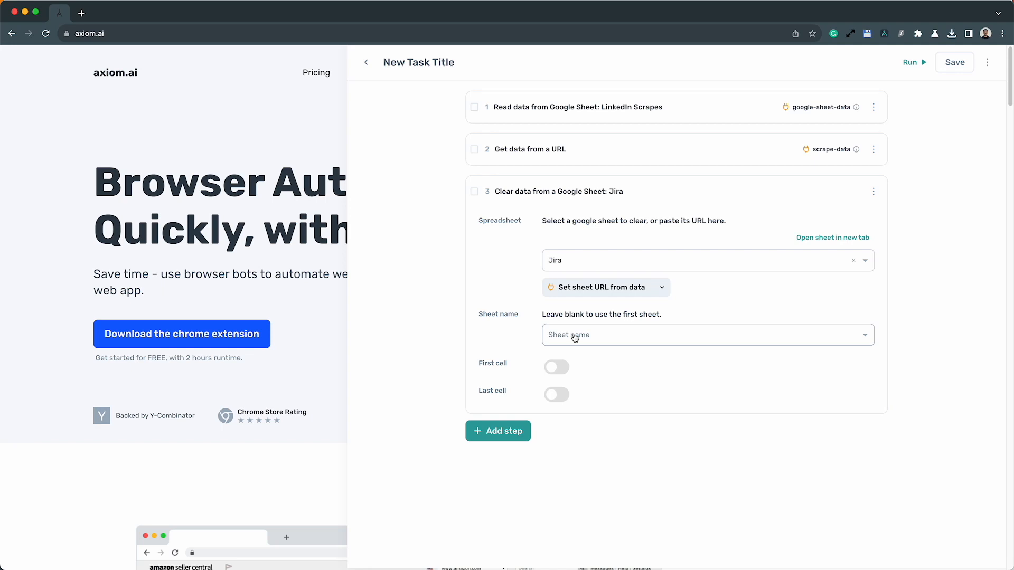
left_click(556, 368)
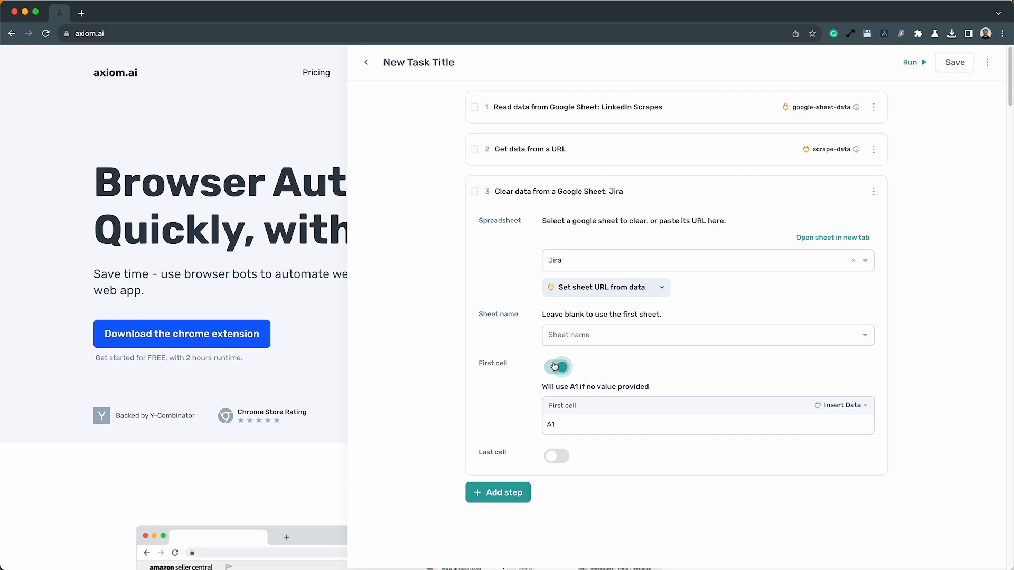
left_click(556, 457)
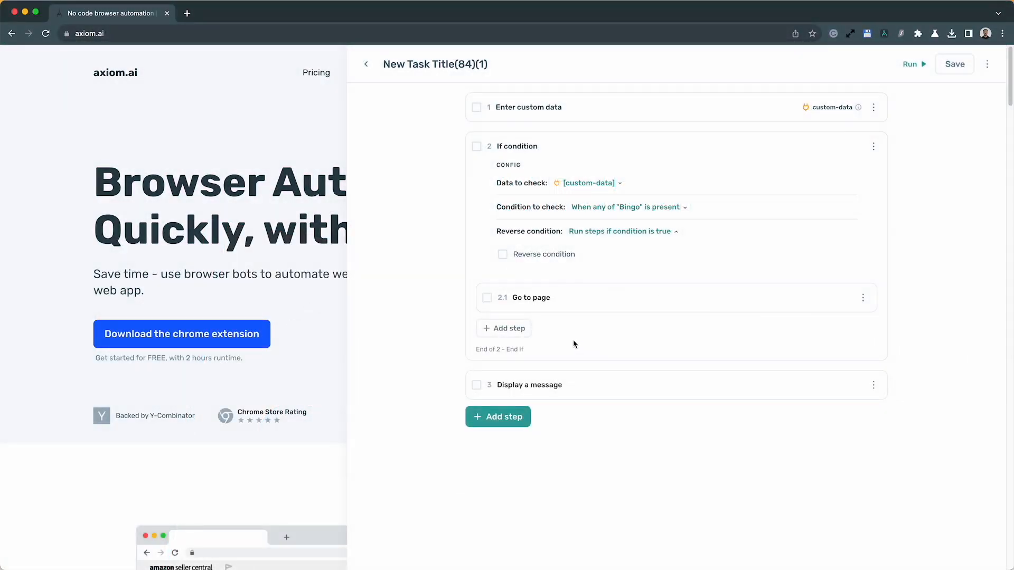
- Add a Click Element step inside the If condition, after the Go to page step
left_click(523, 331)
type("click")
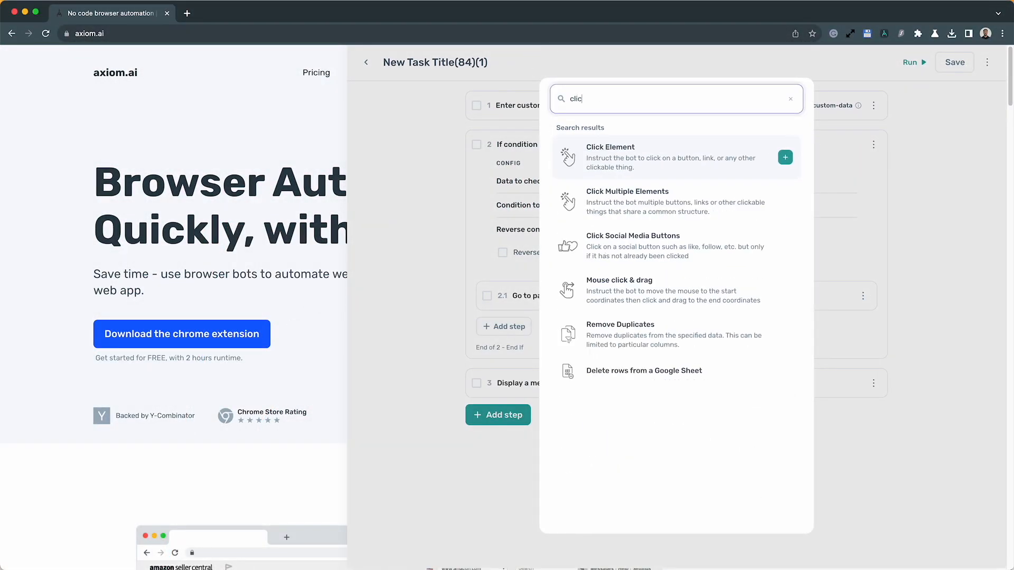
left_click(617, 143)
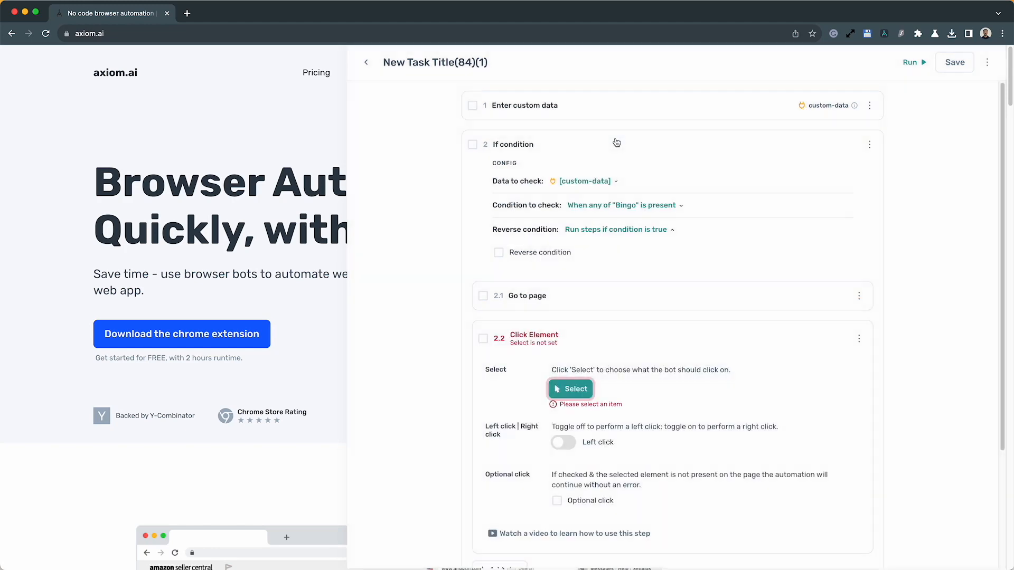
- Select the Download the chrome extension button as the element to click and show its custom selector options
left_click(575, 390)
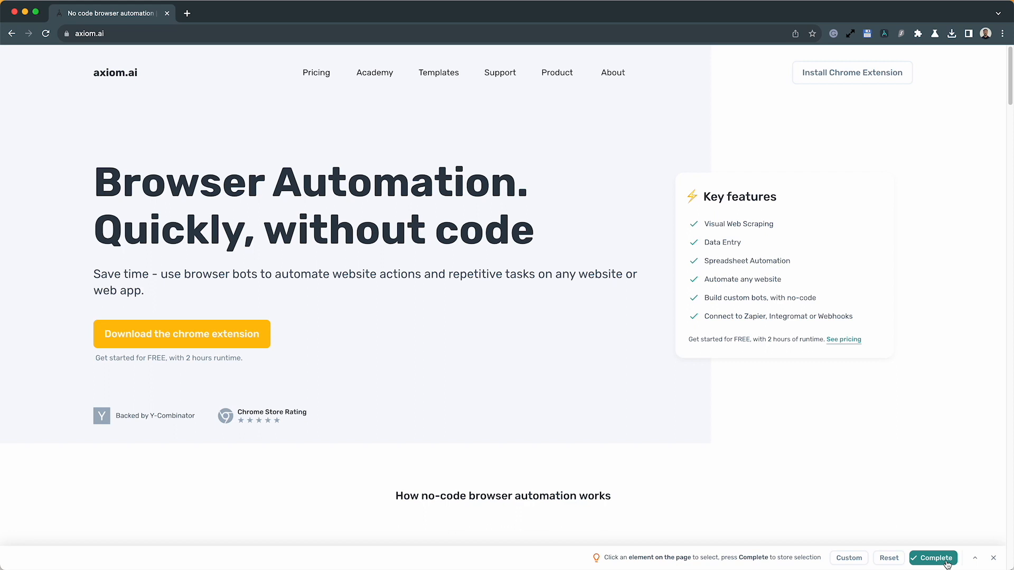
key("Tab")
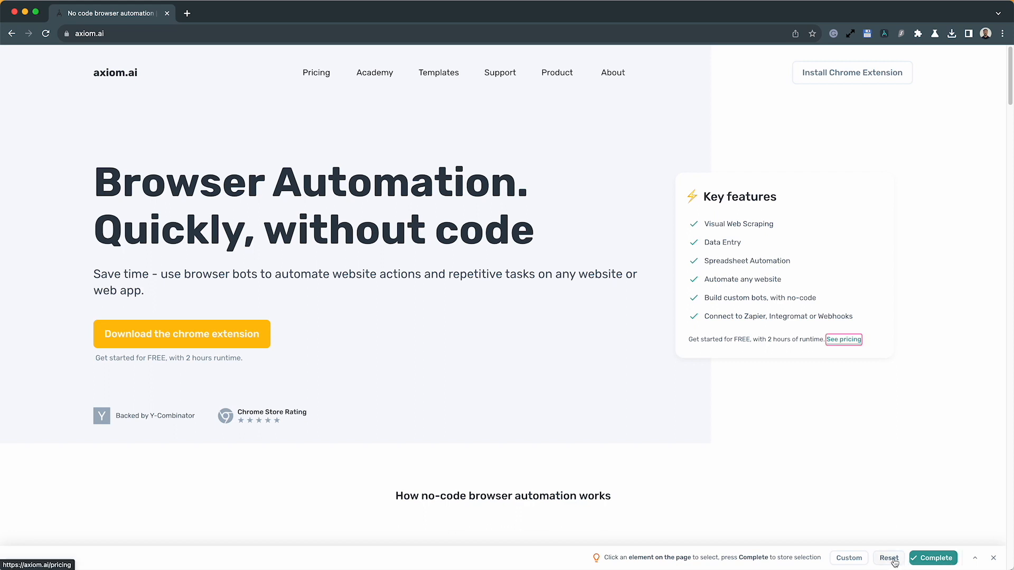
left_click(861, 560)
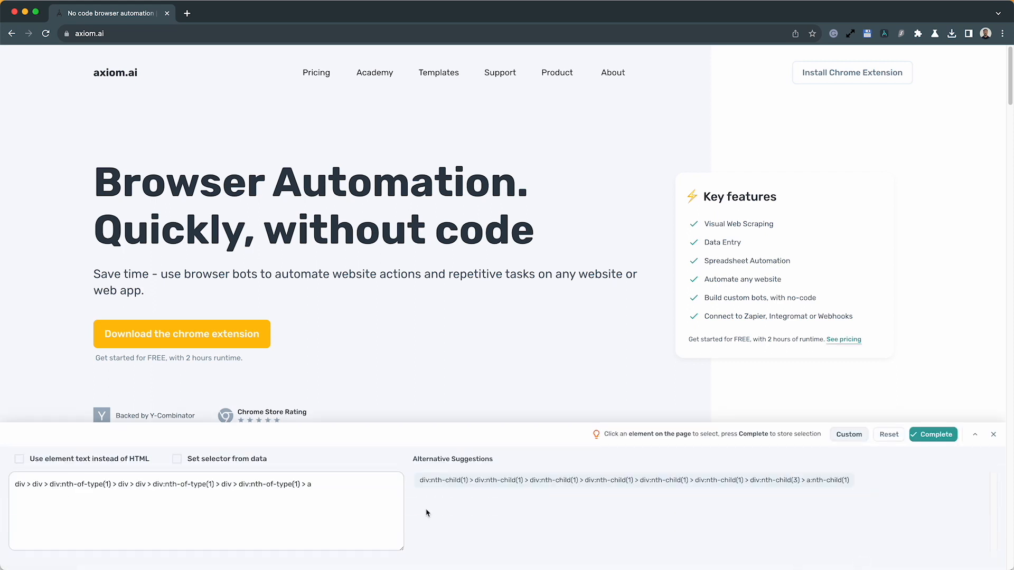
- Try the Use element text instead of HTML and Set selector from data options, switching each off again
left_click(69, 462)
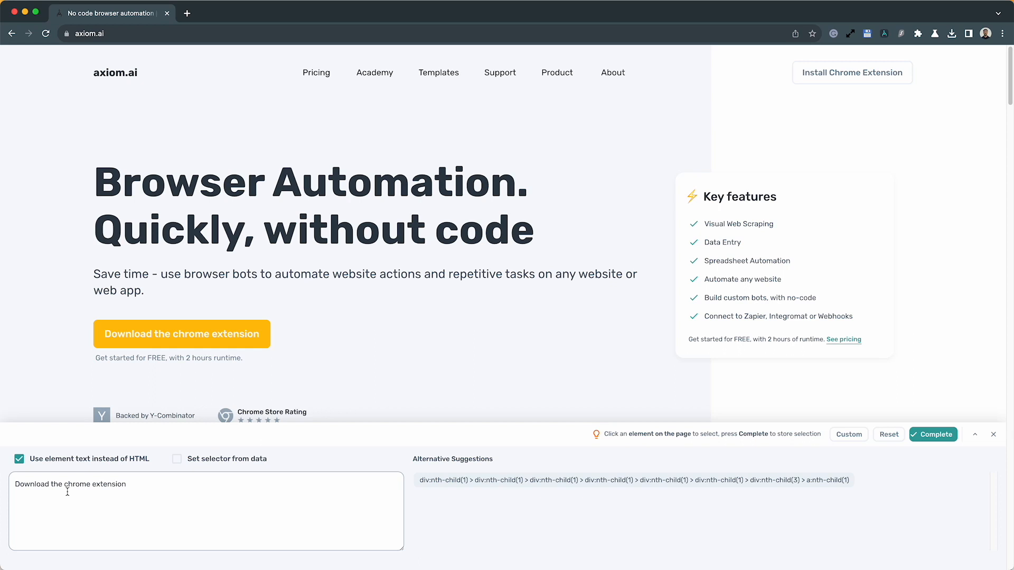
left_click(79, 460)
left_click(178, 464)
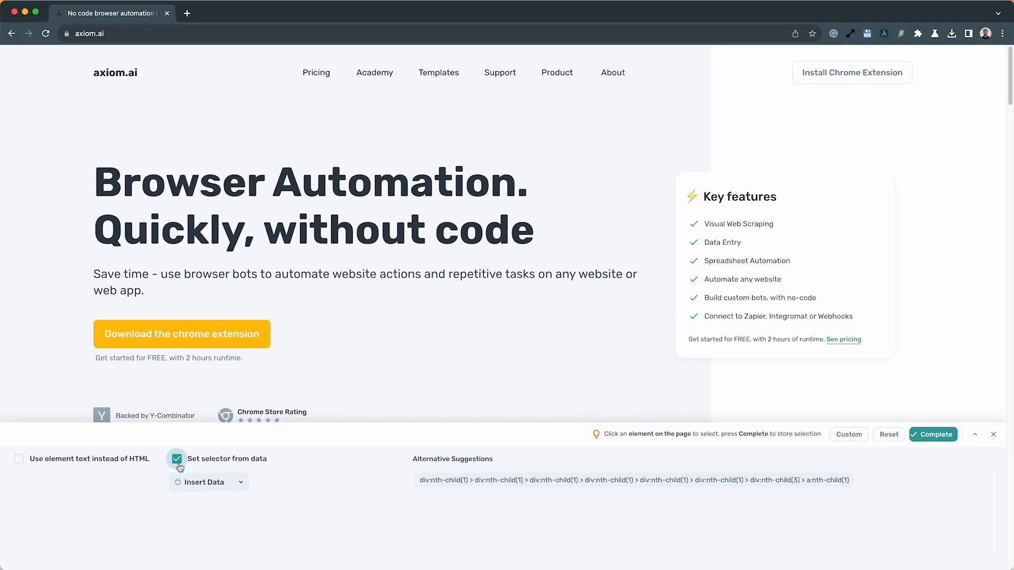
left_click(178, 462)
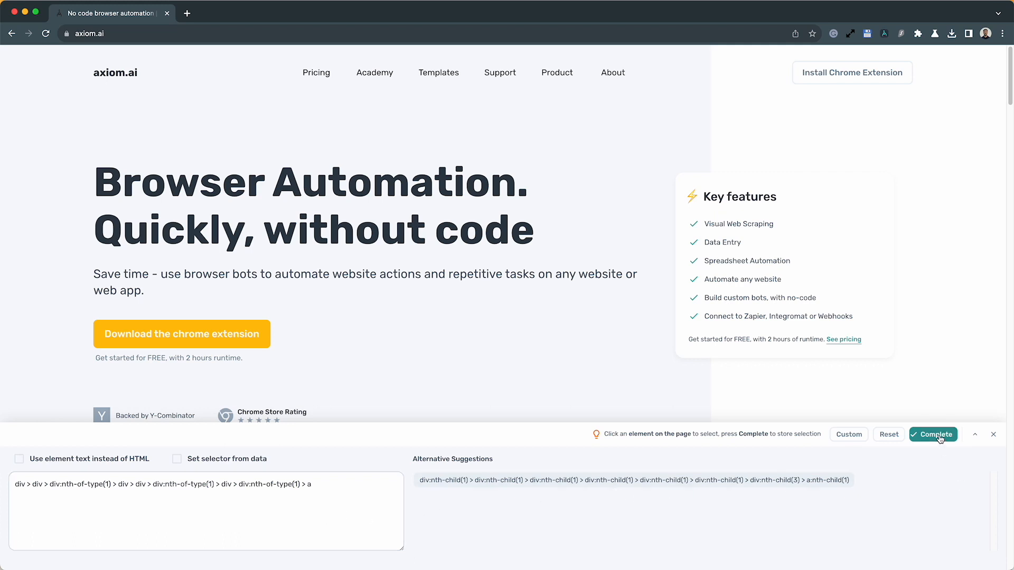
- Store the element selection and decline clicking the element right away
left_click(936, 435)
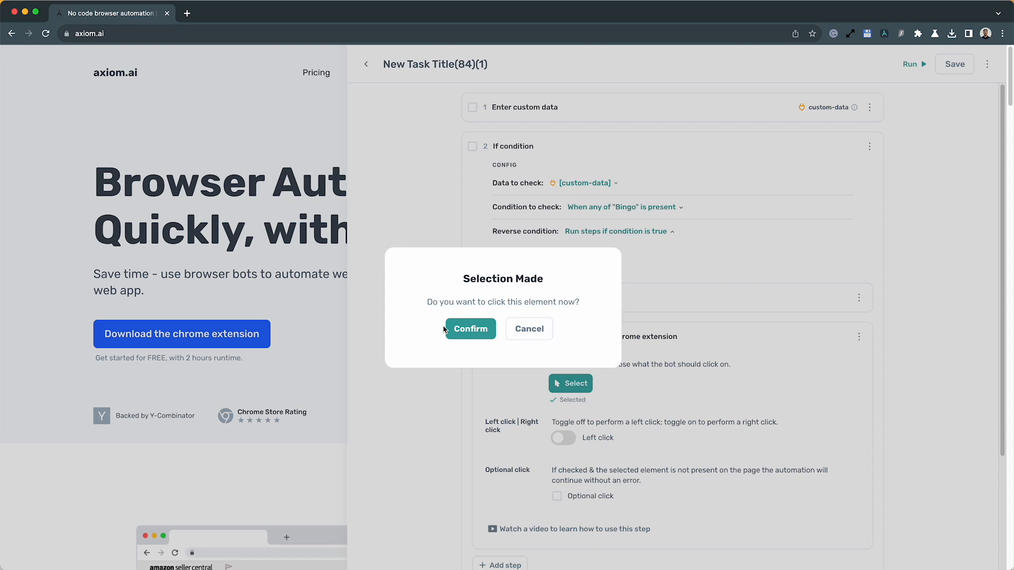
left_click(528, 339)
scroll(546, 467, "down", 1)
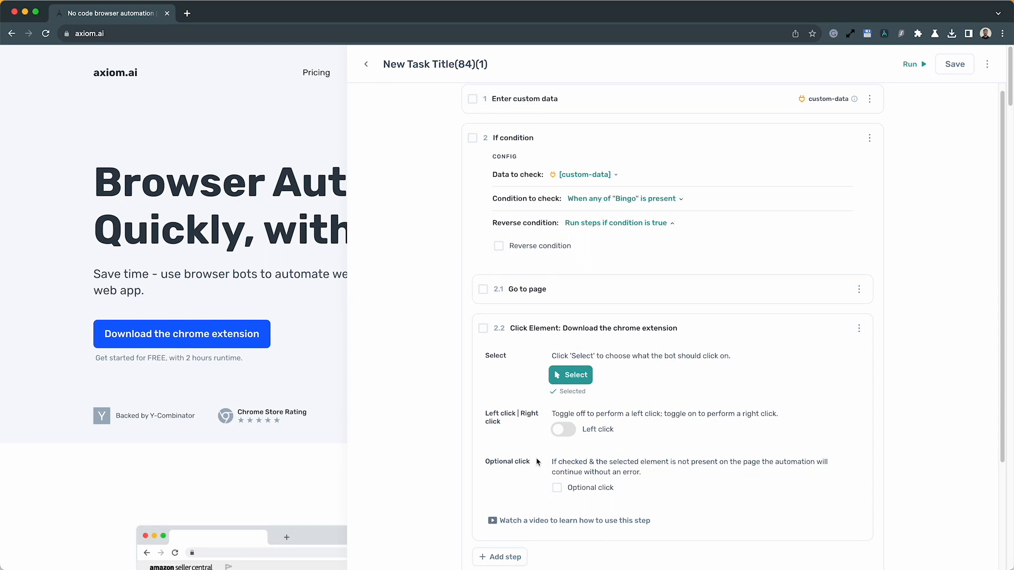
scroll(538, 458, "down", 2)
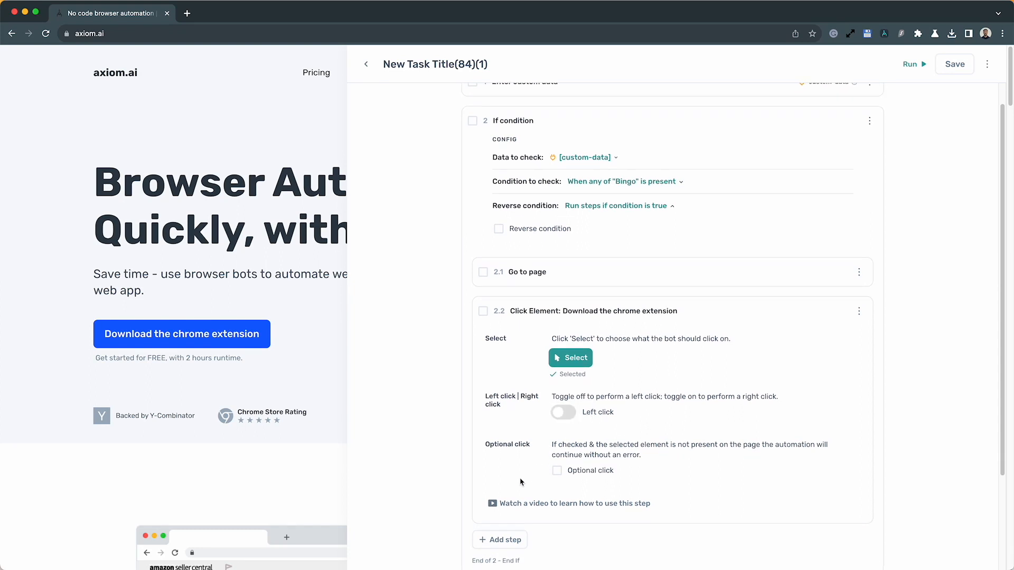
scroll(523, 482, "down", 3)
key("Tab")
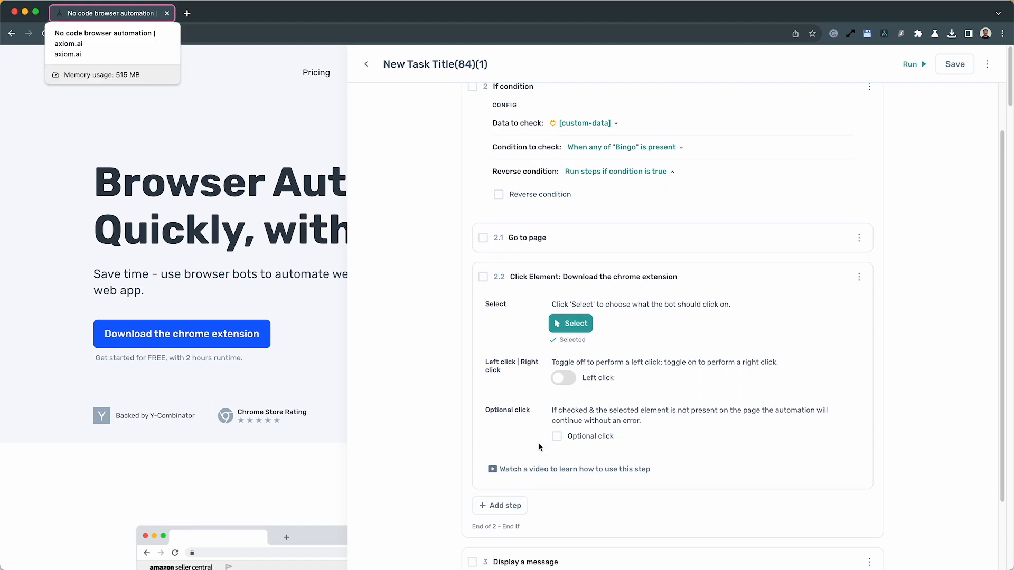
key("Escape")
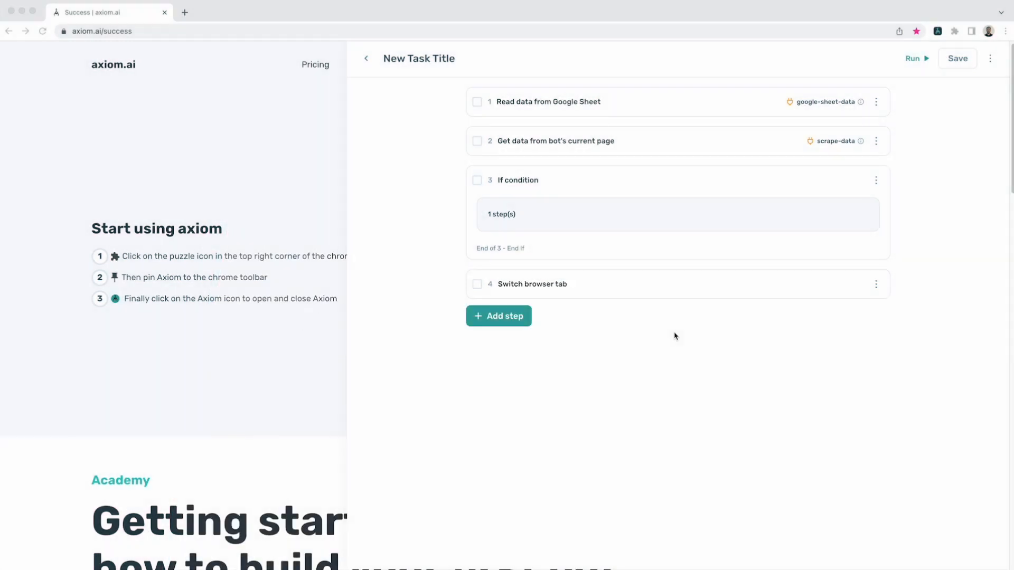
- Add a Close browser tab step after the Switch browser tab step and make it close a tab by number
left_click(504, 315)
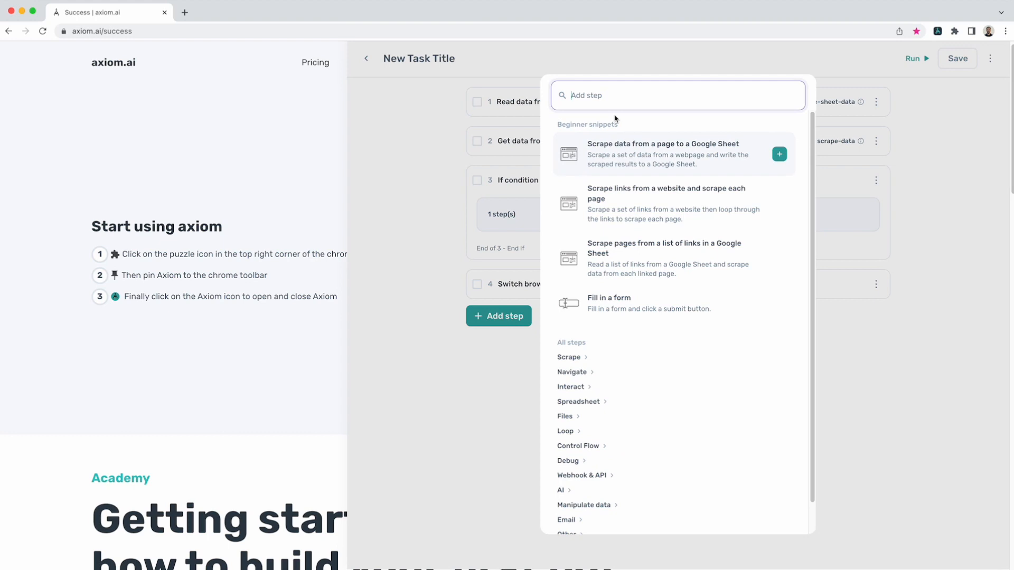
type("Close")
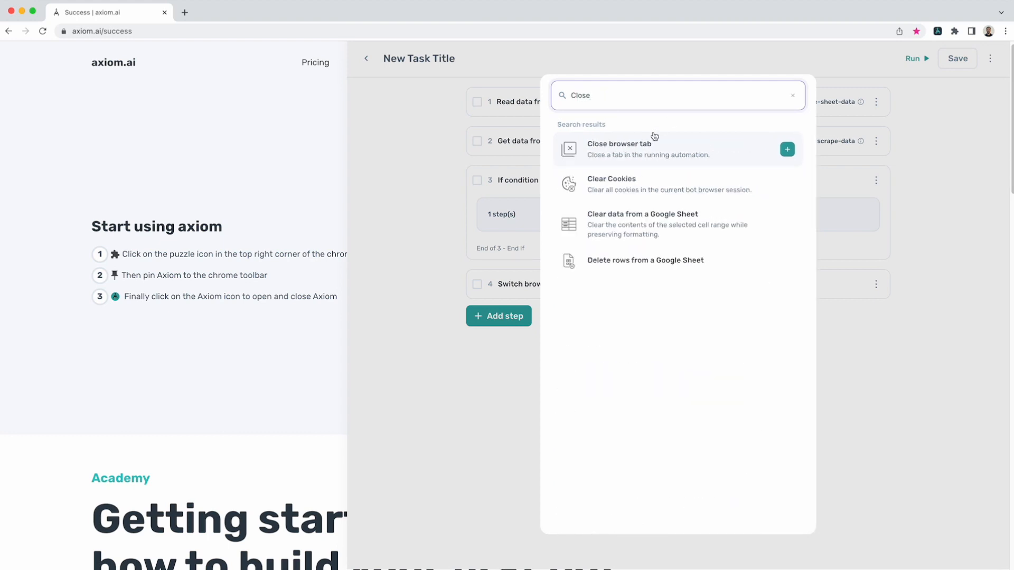
left_click(646, 154)
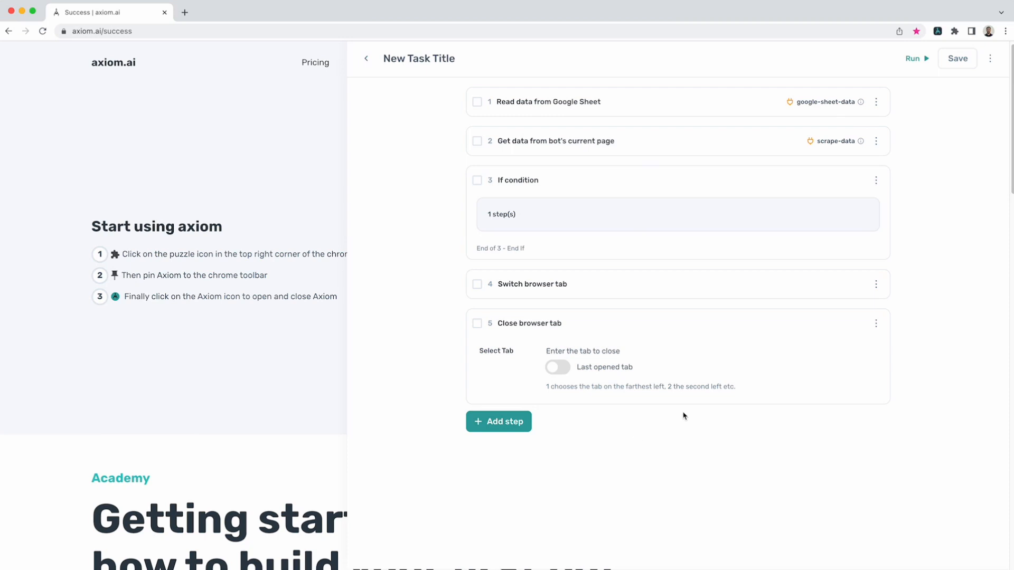
left_click(557, 368)
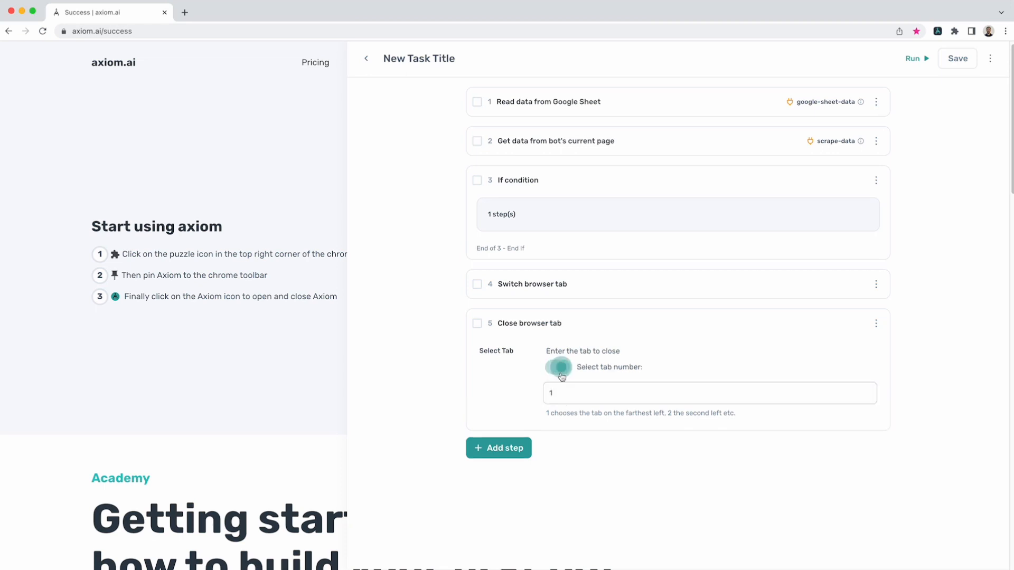
left_click(584, 403)
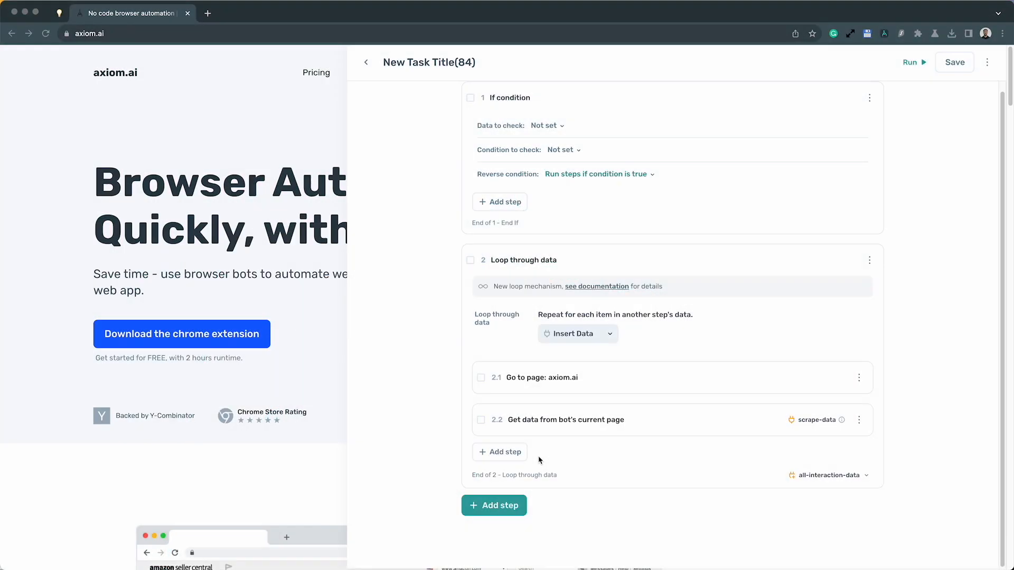
- Add a Current Url step inside the Loop through data step, after Get data from bot's current page
left_click(508, 453)
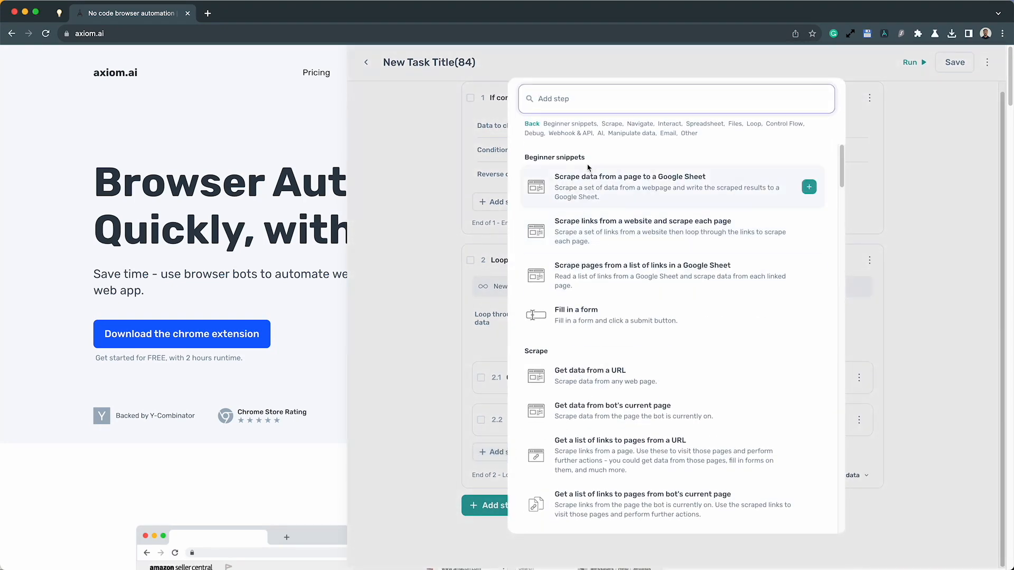
type("url")
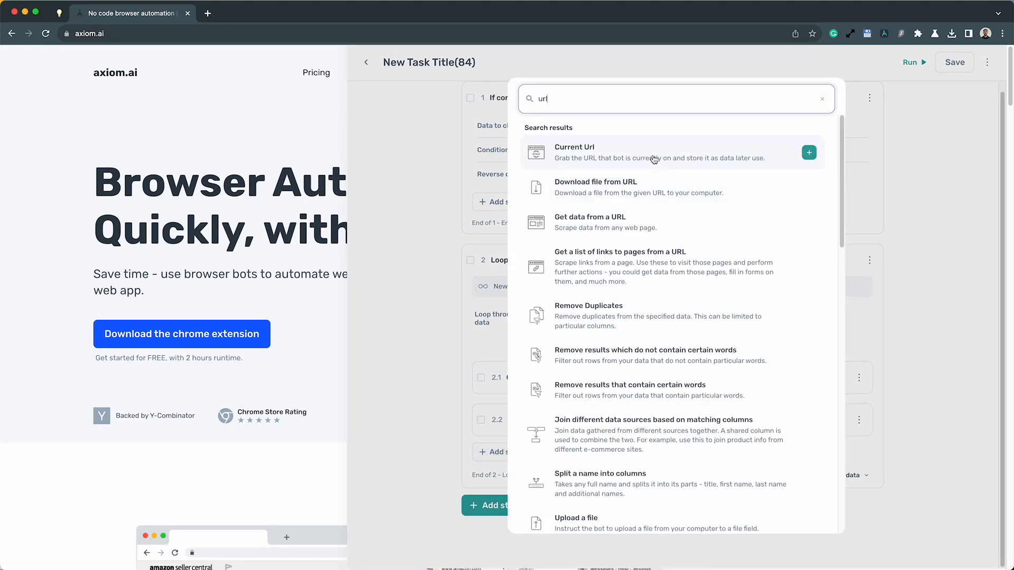
left_click(654, 160)
scroll(531, 518, "down", 2)
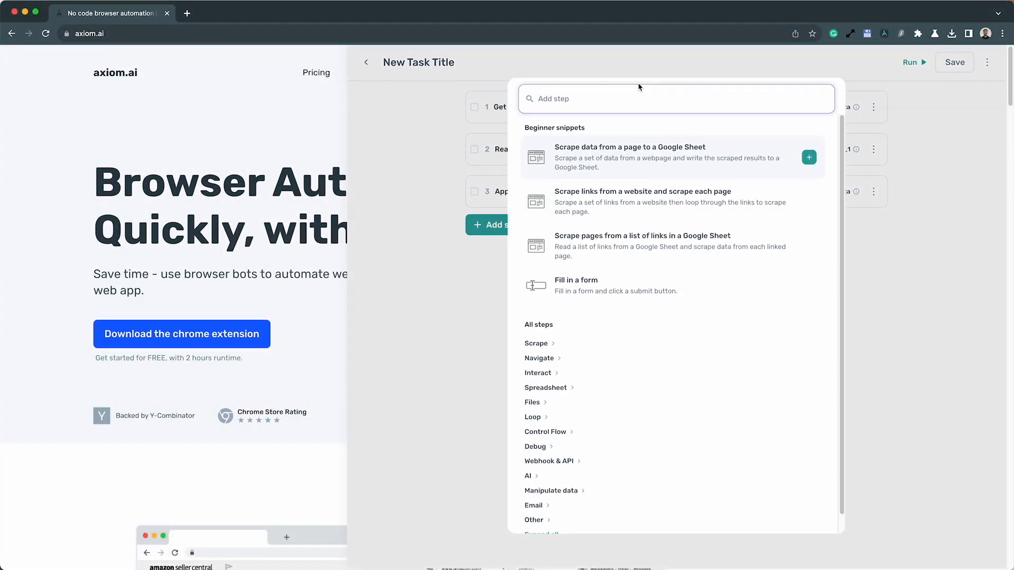
- Add an Enter custom data step at the start of the automation, before Get data from a URL
type("custom")
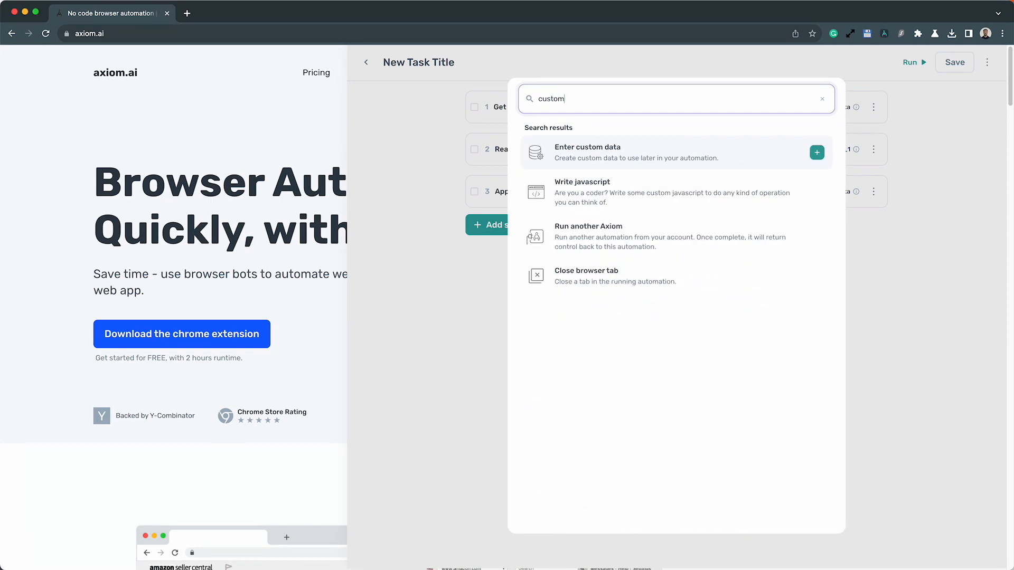
left_click(610, 150)
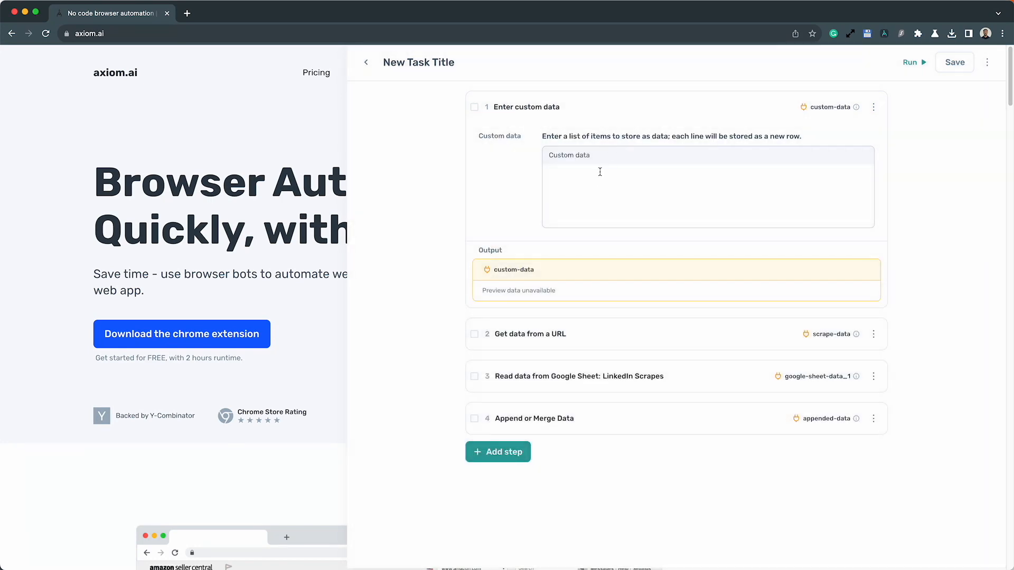
left_click(581, 178)
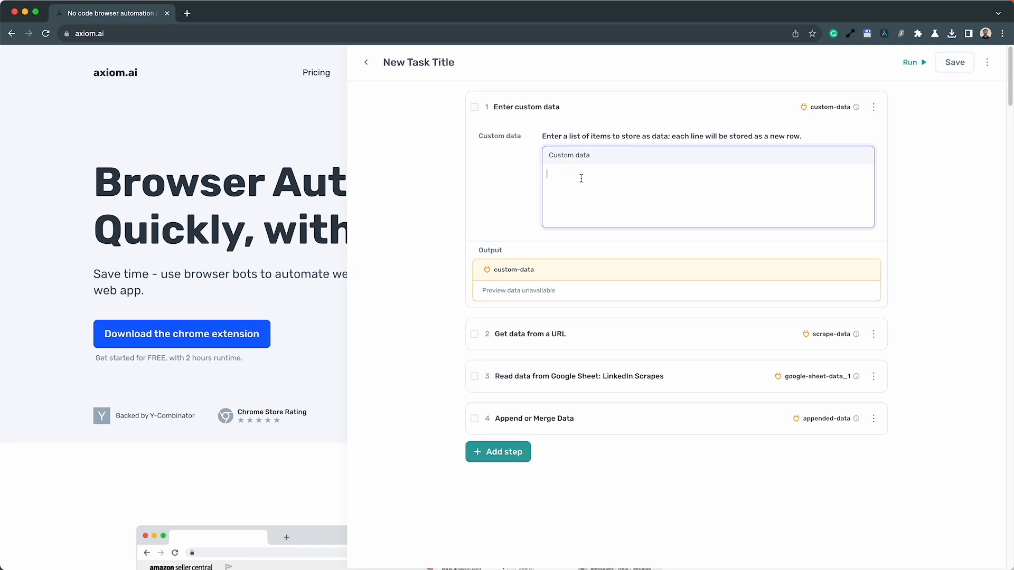
- Expand the Append or Merge Data step and open the data choices for Data A
left_click(607, 418)
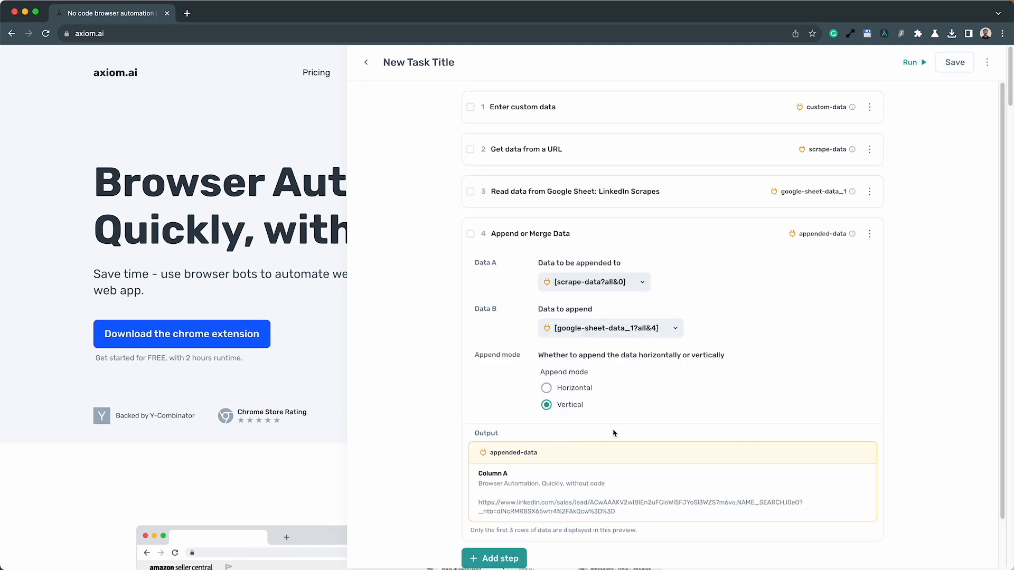
left_click(614, 283)
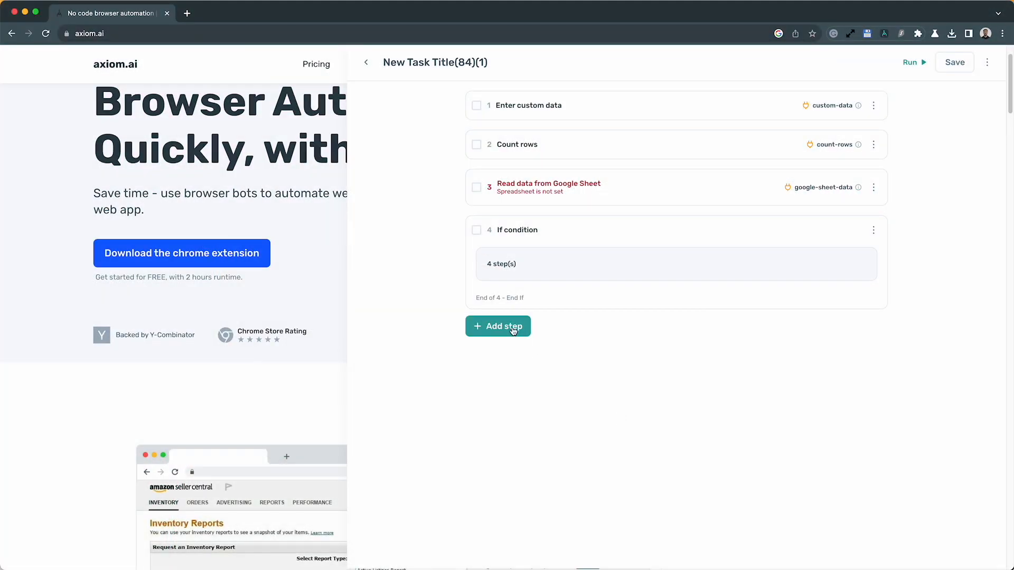
- Add a Display a message step after the If condition step
left_click(510, 327)
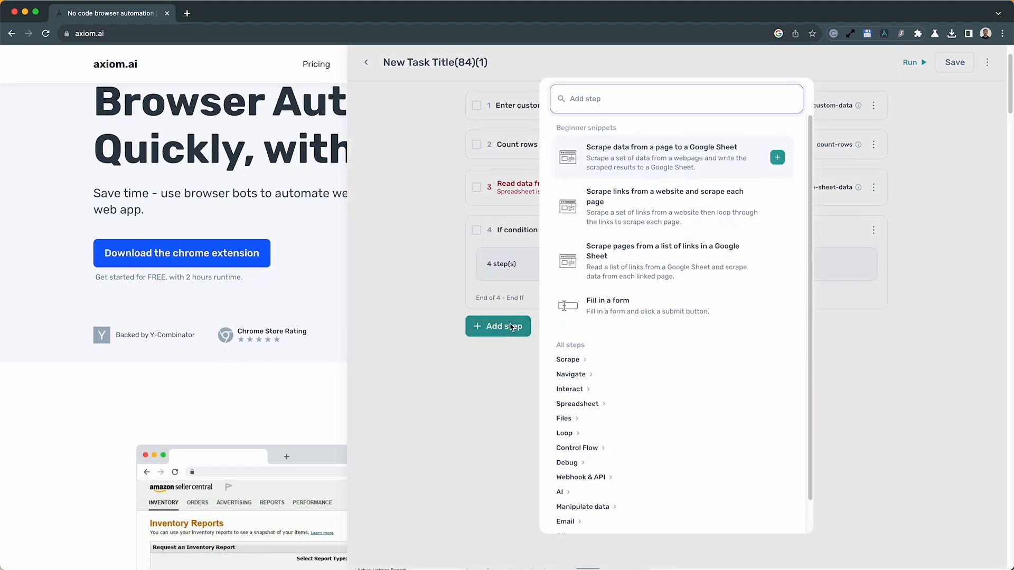
type("disp")
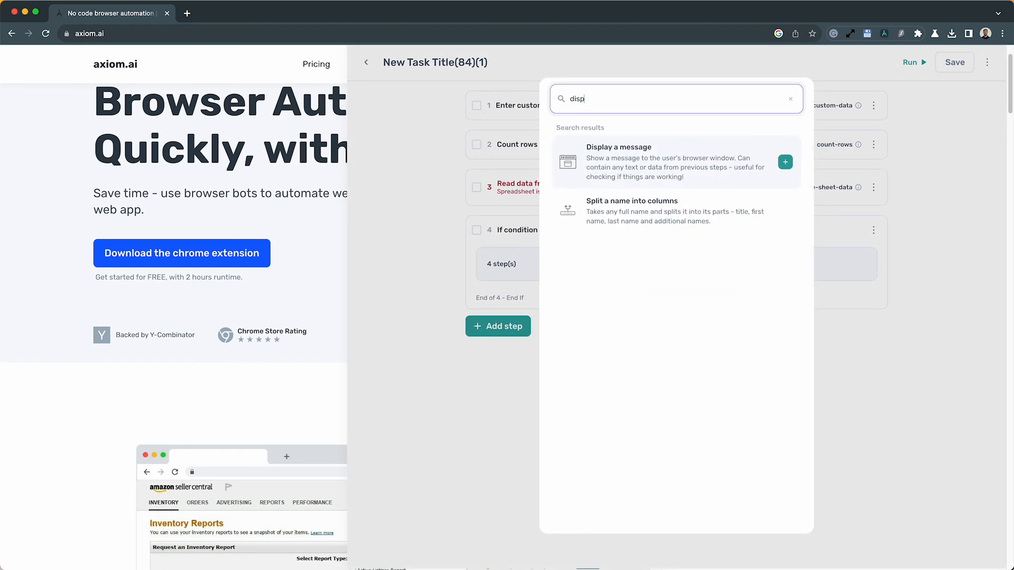
left_click(629, 182)
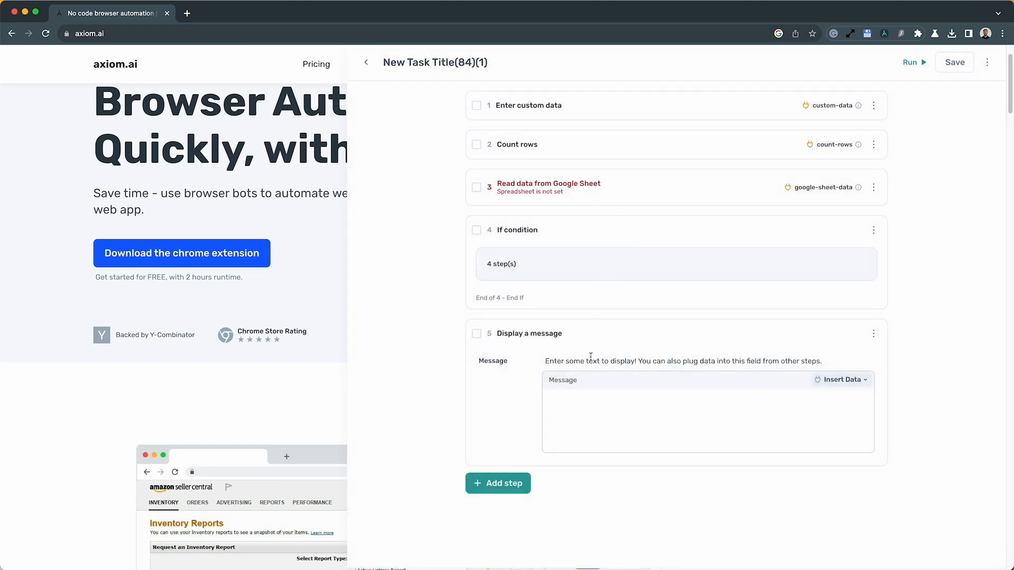
- Open the message text of the Display a message step for editing
left_click(596, 411)
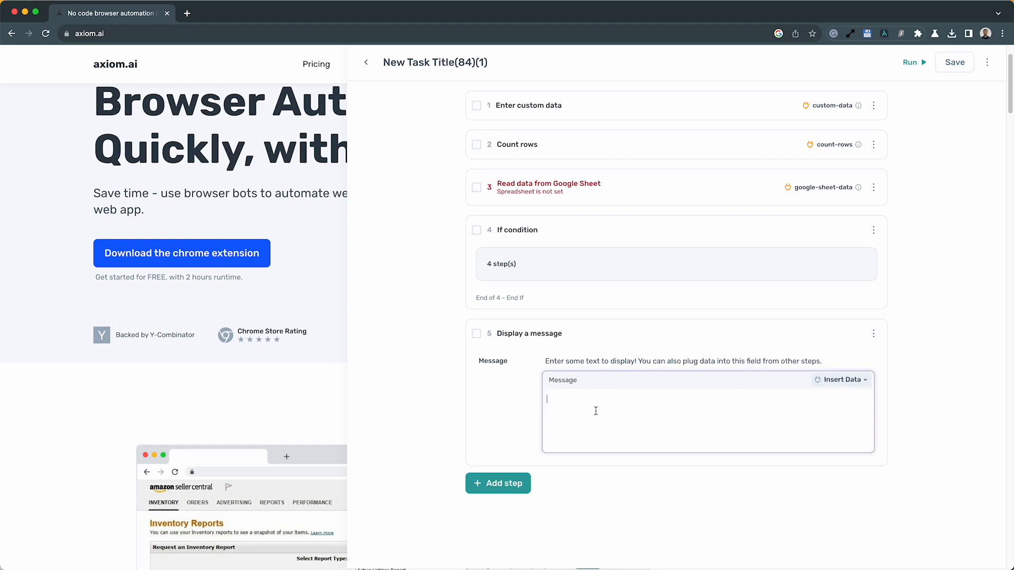
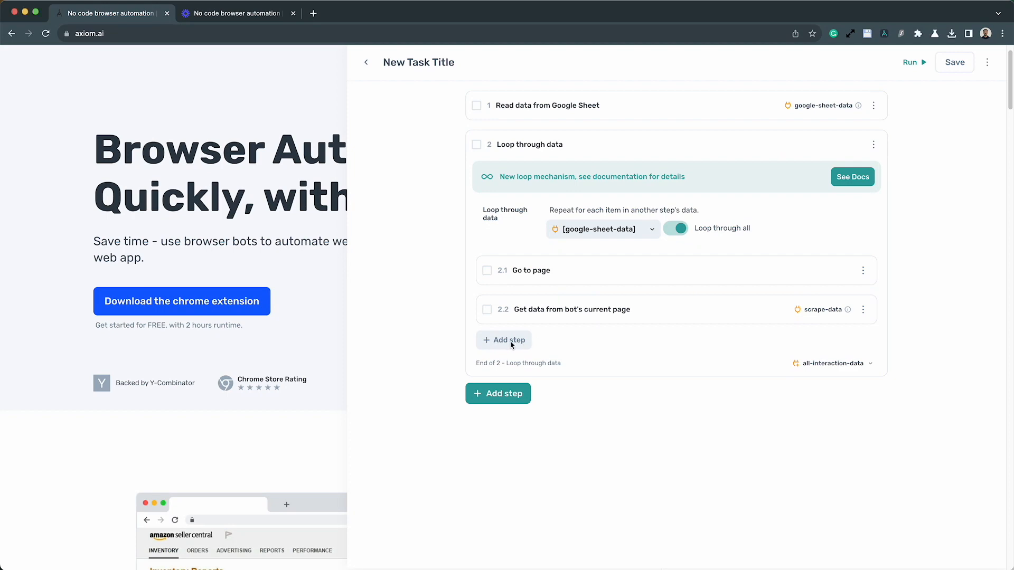
- Add a Delete rows from a Google Sheet step inside the Loop through data step, after Get data from bot's current page
left_click(508, 341)
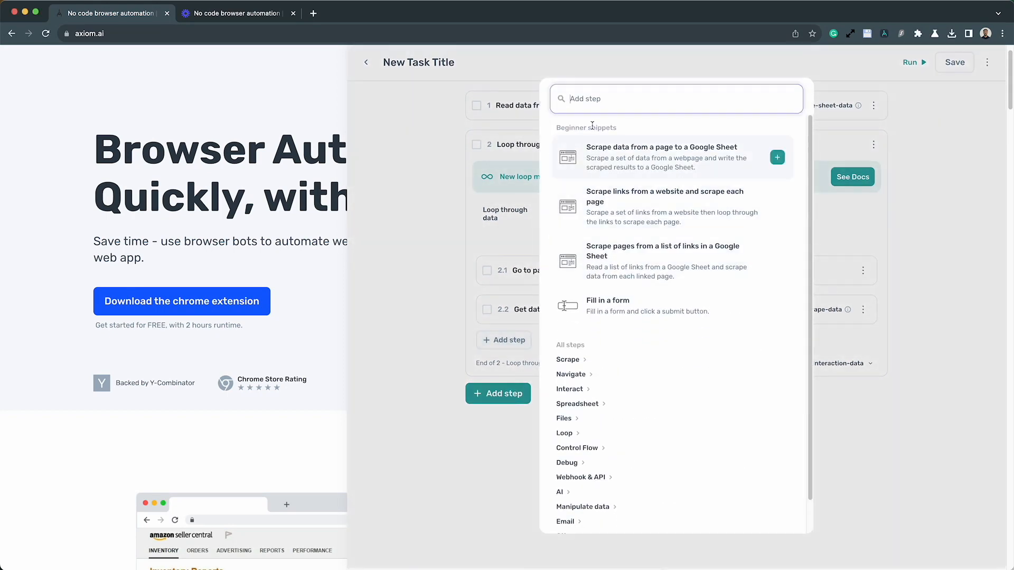
type("delete")
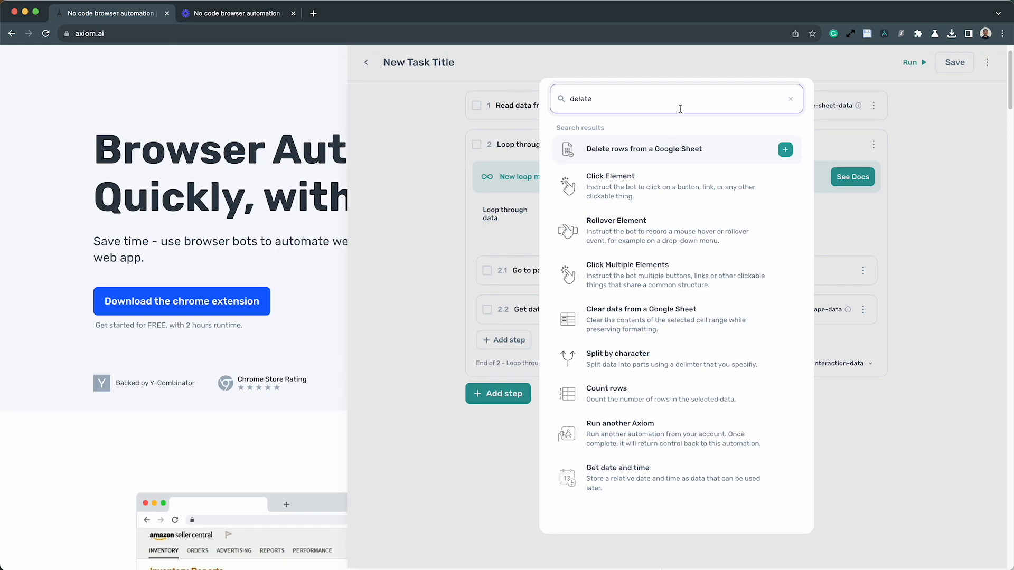
left_click(636, 153)
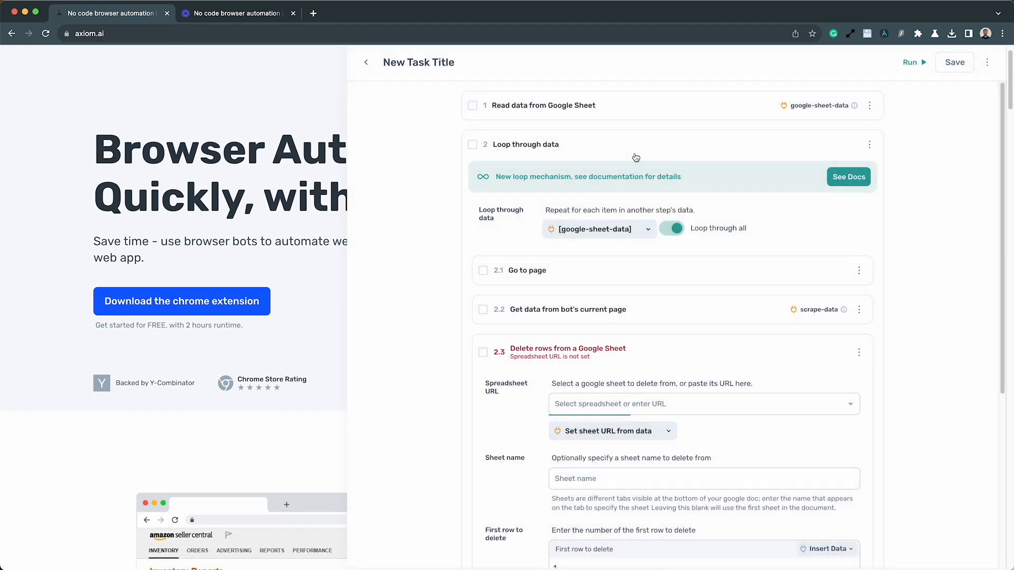
- Set the Delete rows step to the Etsy Order Details spreadsheet and its Etsy Order Basics sheet, dismissing the run warning
scroll(563, 369, "down", 5)
scroll(563, 428, "up", 2)
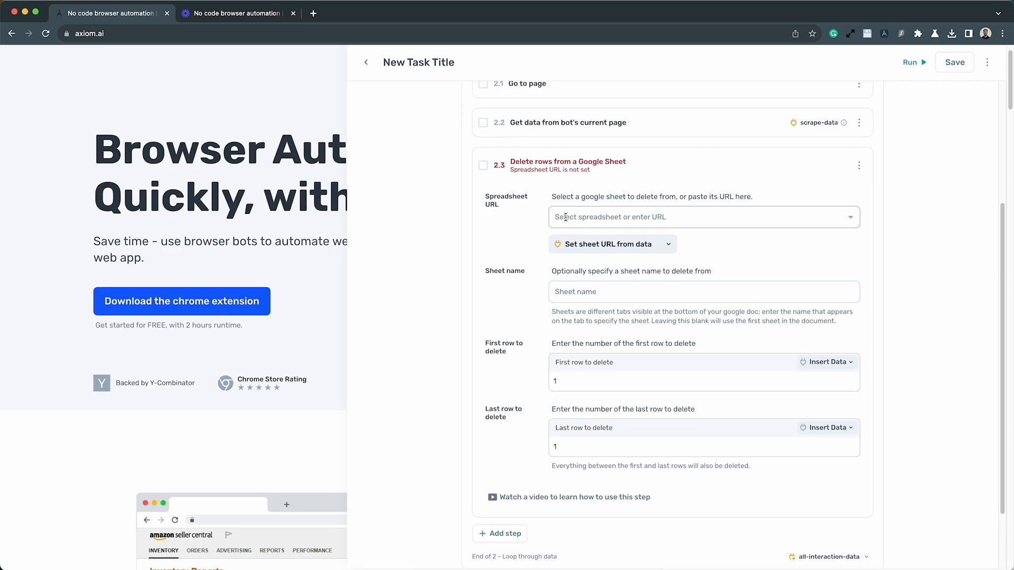
left_click(580, 216)
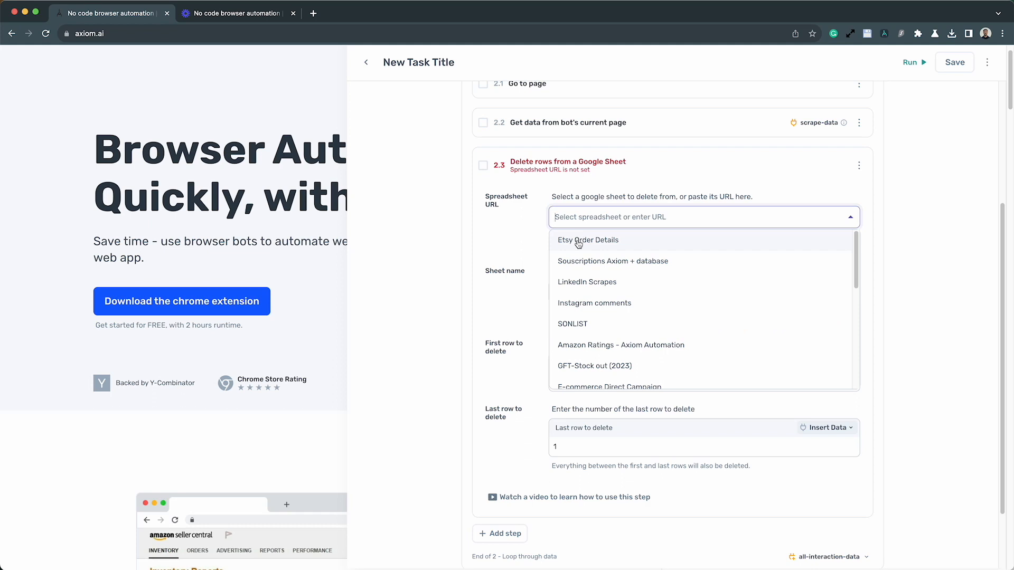
left_click(578, 241)
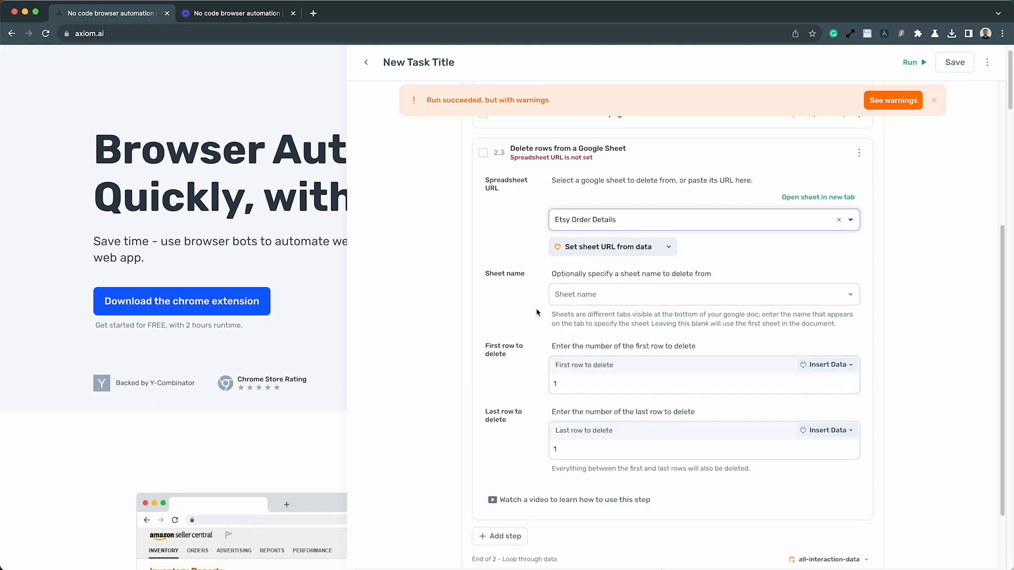
scroll(537, 312, "down", 2)
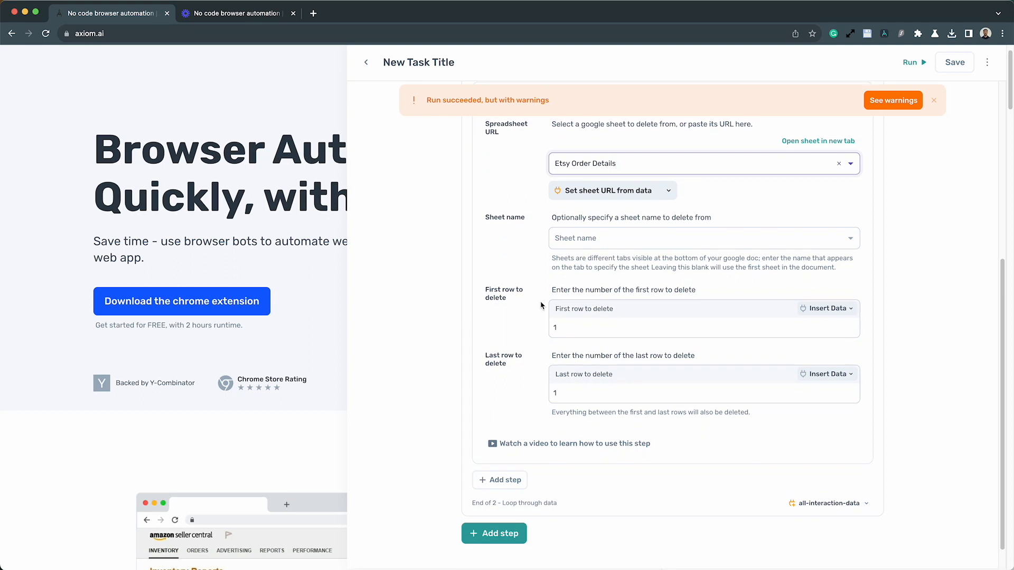
left_click(933, 100)
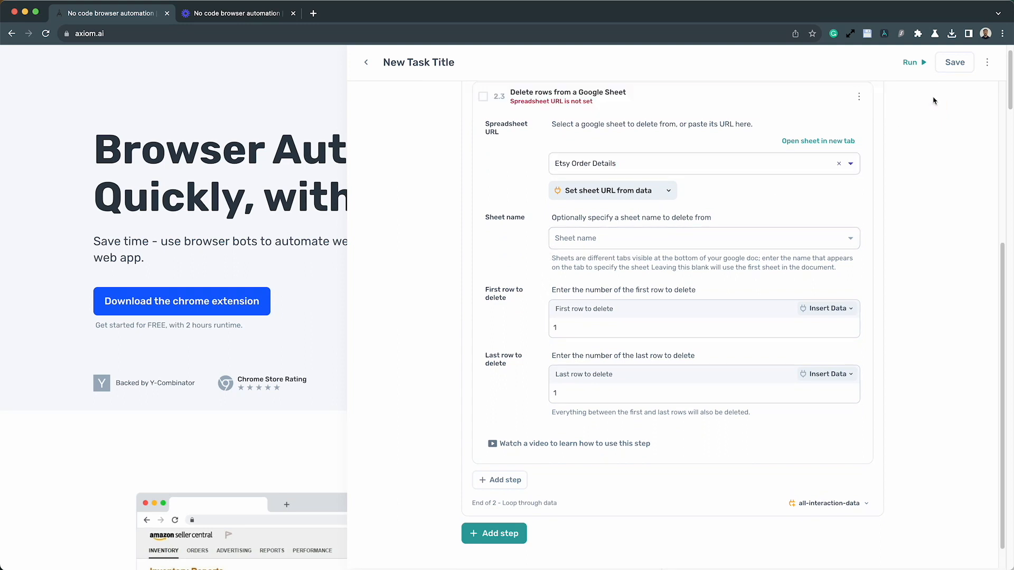
left_click(642, 240)
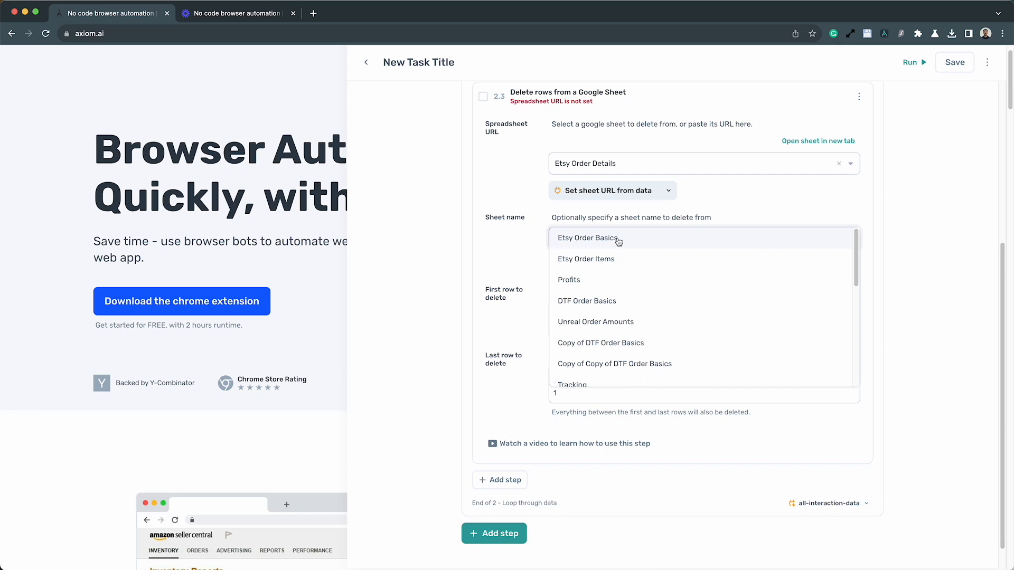
left_click(618, 241)
- Open the first row and last row to delete values for editing in the Delete rows step
left_click(552, 333)
scroll(553, 336, "down", 1)
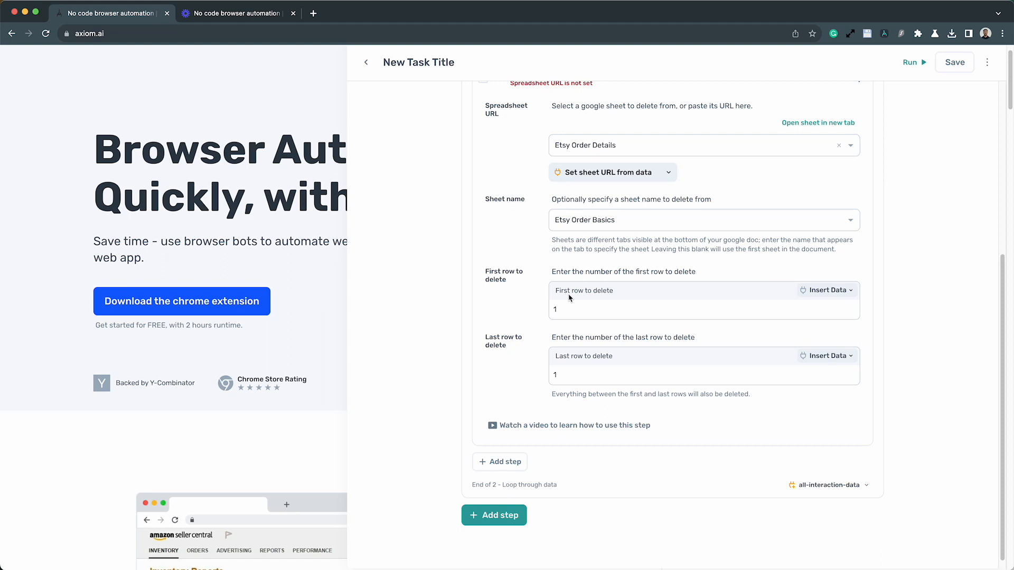
left_click(565, 308)
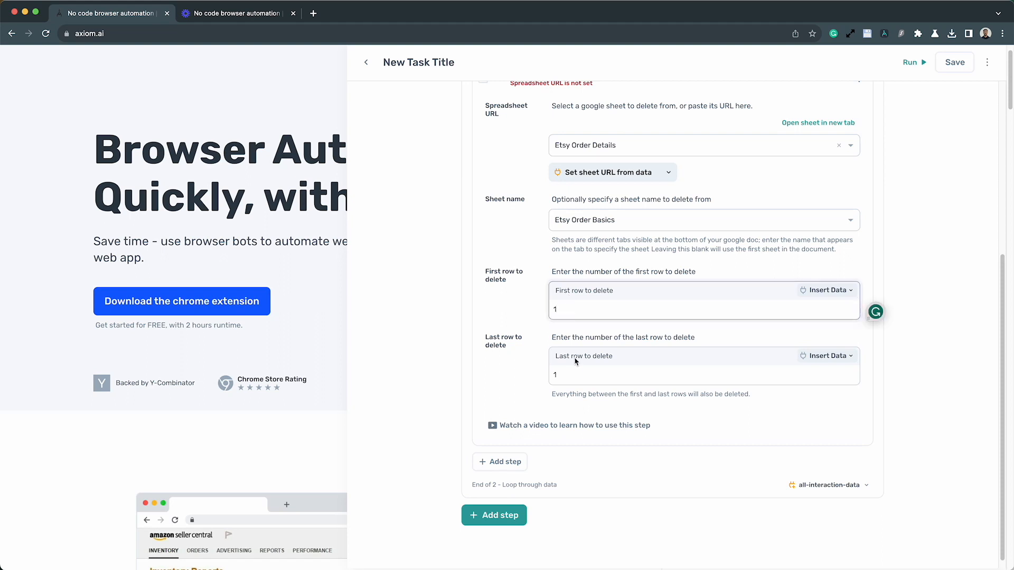
left_click(571, 375)
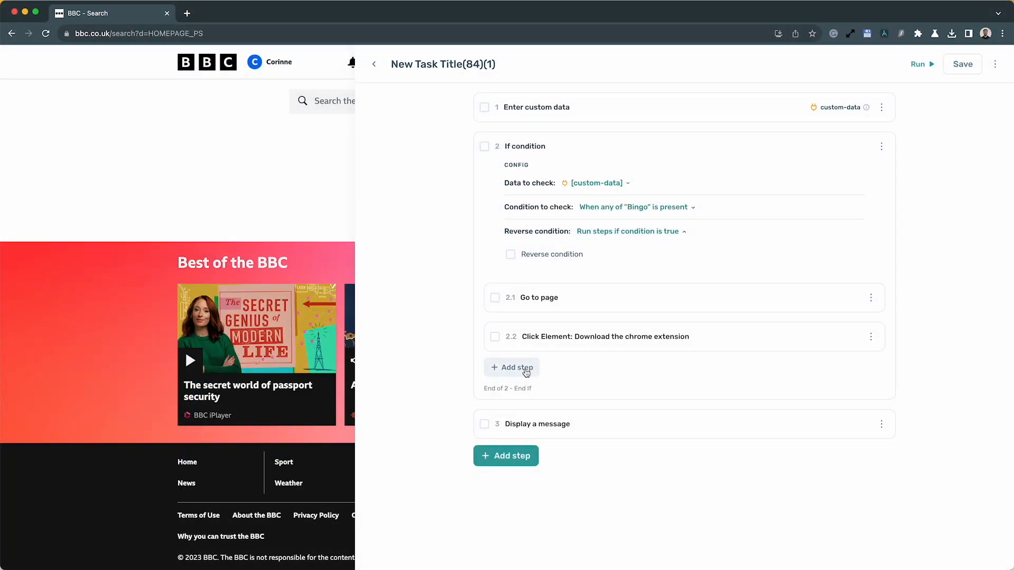
- Add an Enter Text step inside the If condition, after the Click Element step
left_click(526, 372)
type("enter")
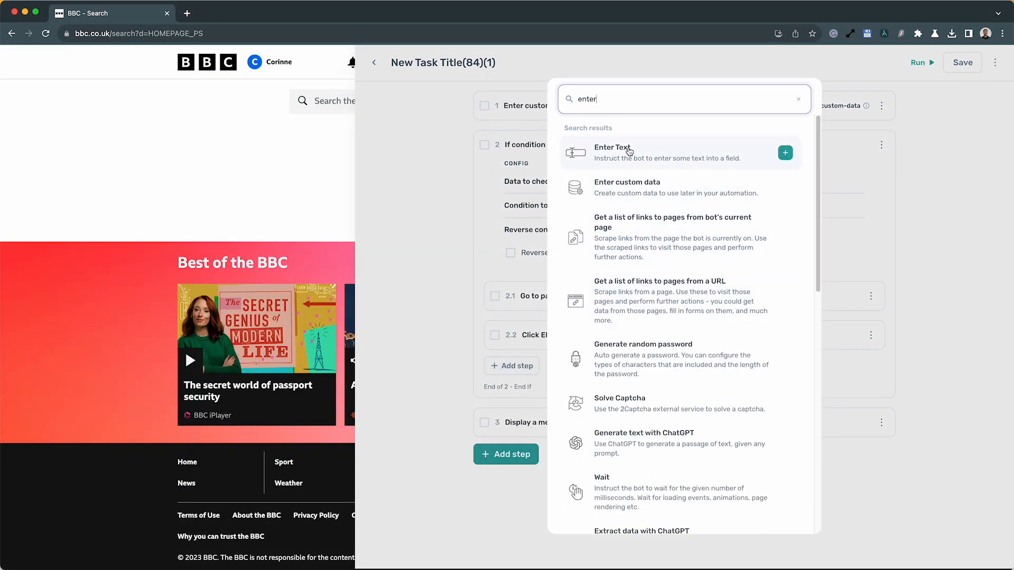
left_click(629, 151)
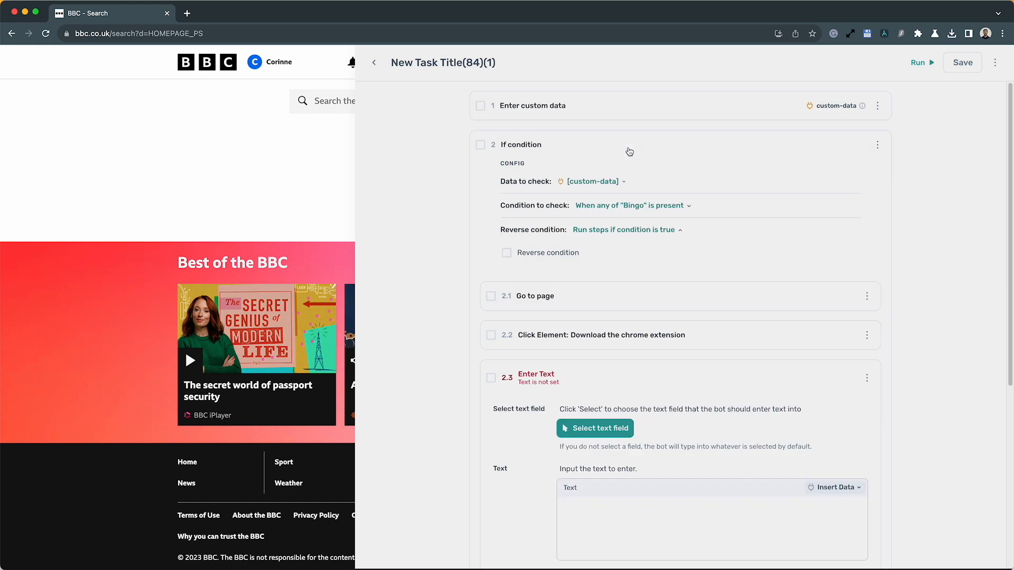
- Pick the main "Search the BBC" field on the page as the Enter Text step's target
scroll(560, 467, "down", 1)
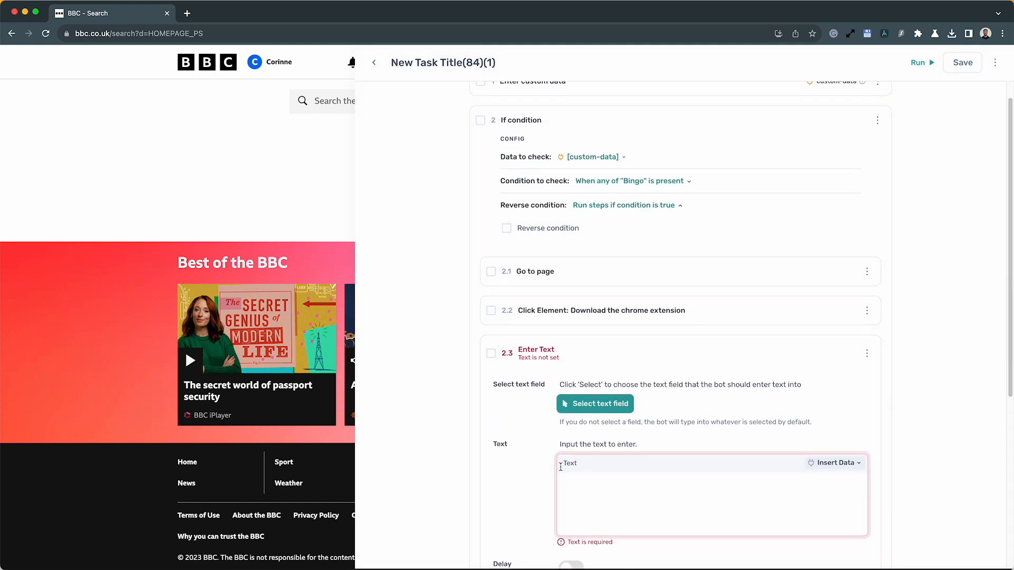
scroll(560, 467, "down", 2)
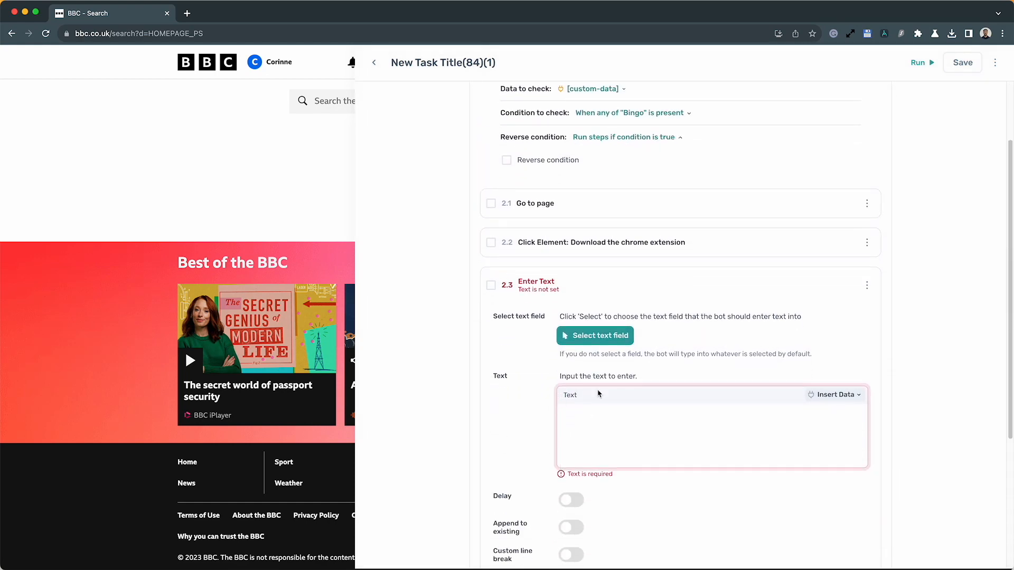
left_click(606, 337)
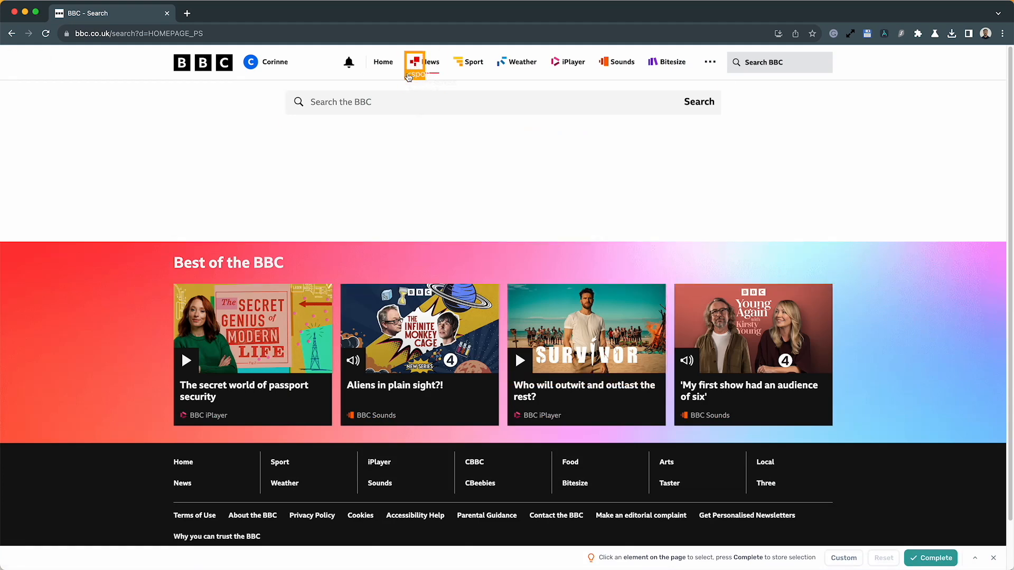
left_click(423, 104)
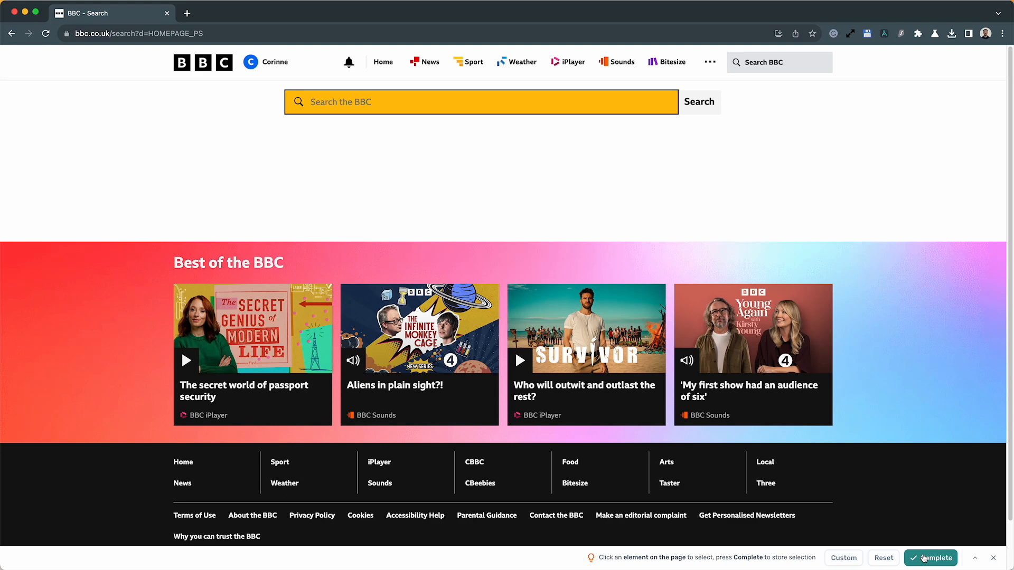
- Try the custom selector's element-text and from-data options, and complete the field selection with the div > input selector
left_click(844, 558)
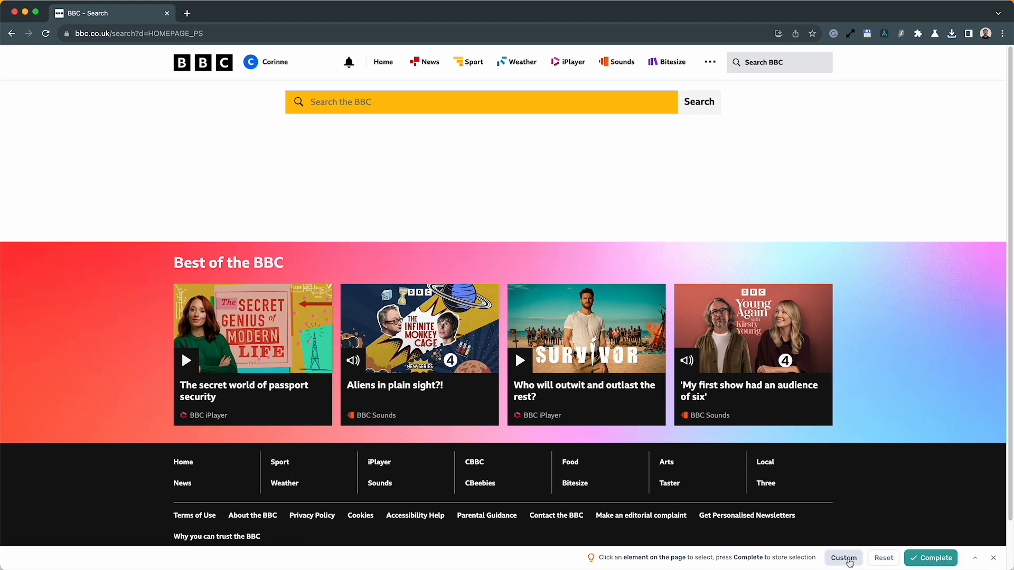
left_click(111, 463)
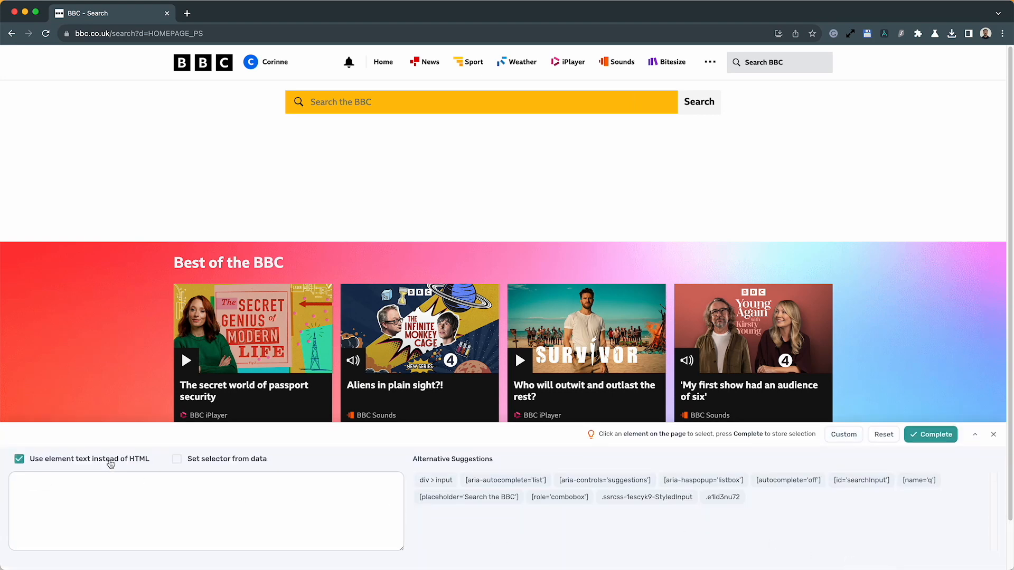
left_click(110, 463)
left_click(108, 490)
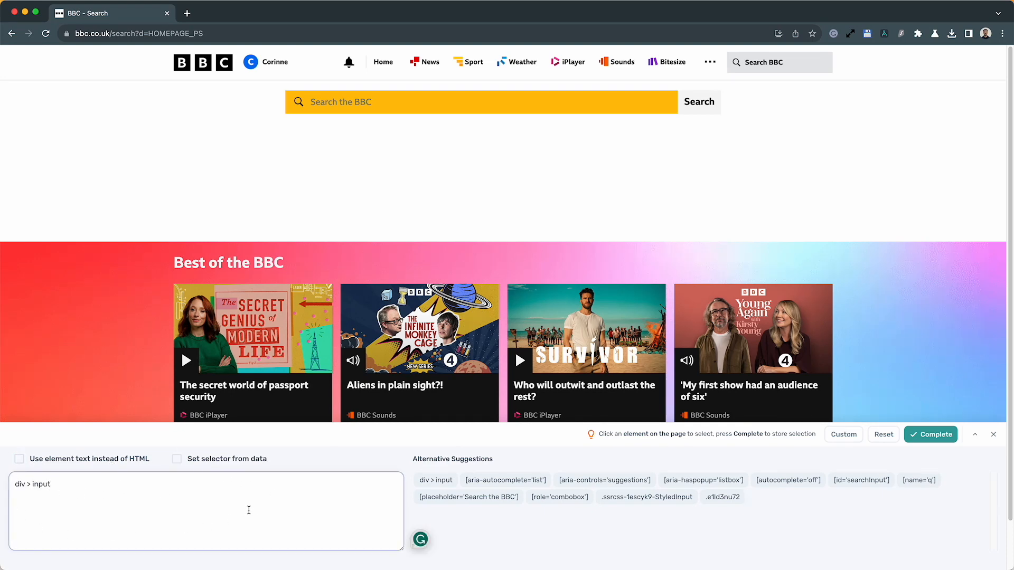
left_click(225, 465)
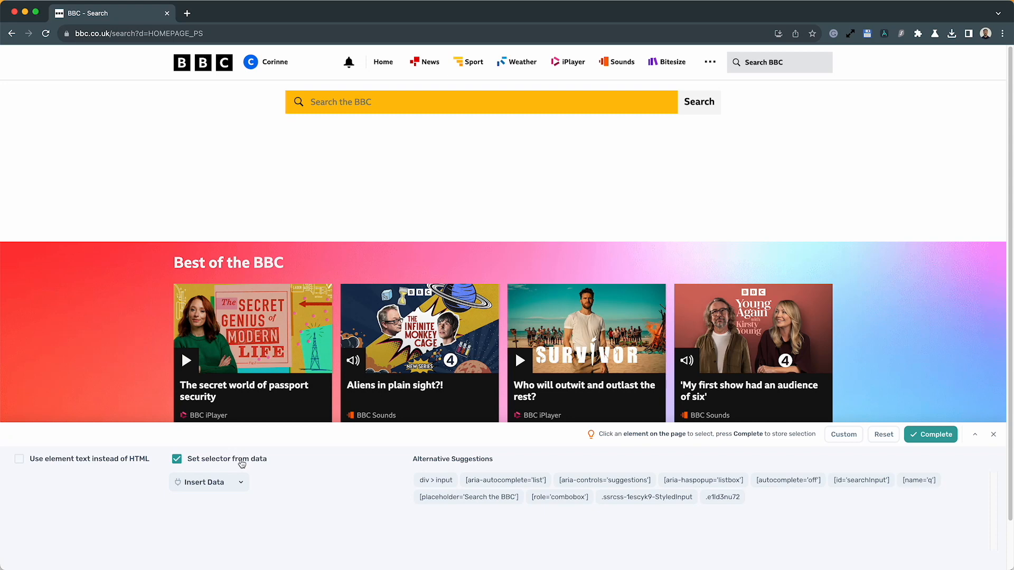
left_click(242, 464)
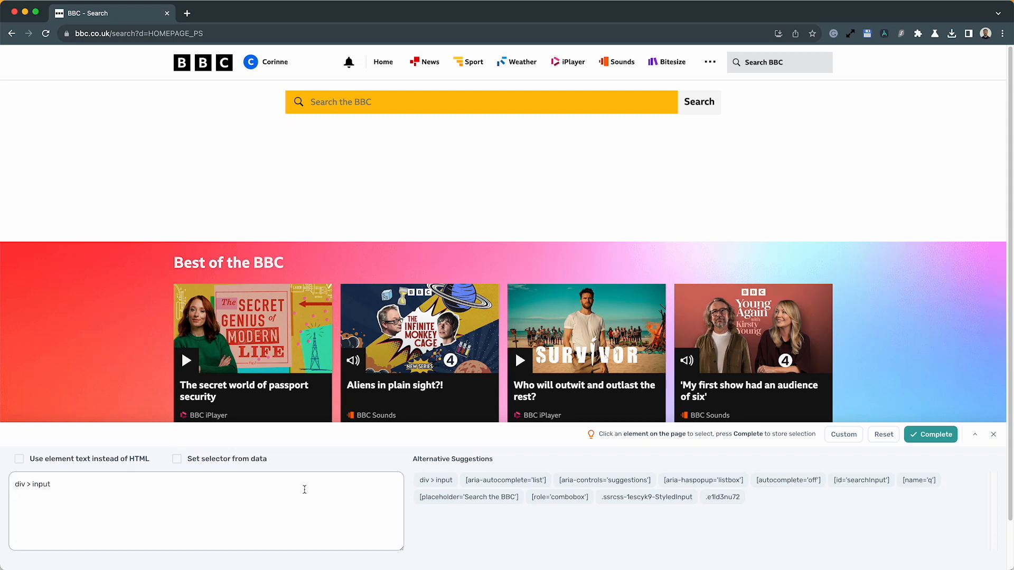
left_click(926, 444)
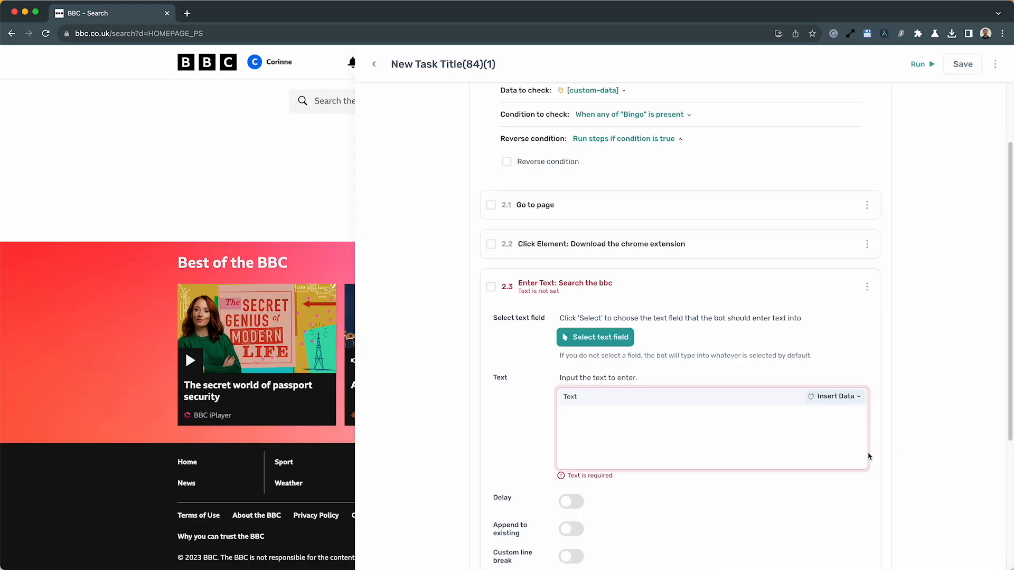
- Set the text for the Enter Text step to "text"
scroll(673, 463, "down", 3)
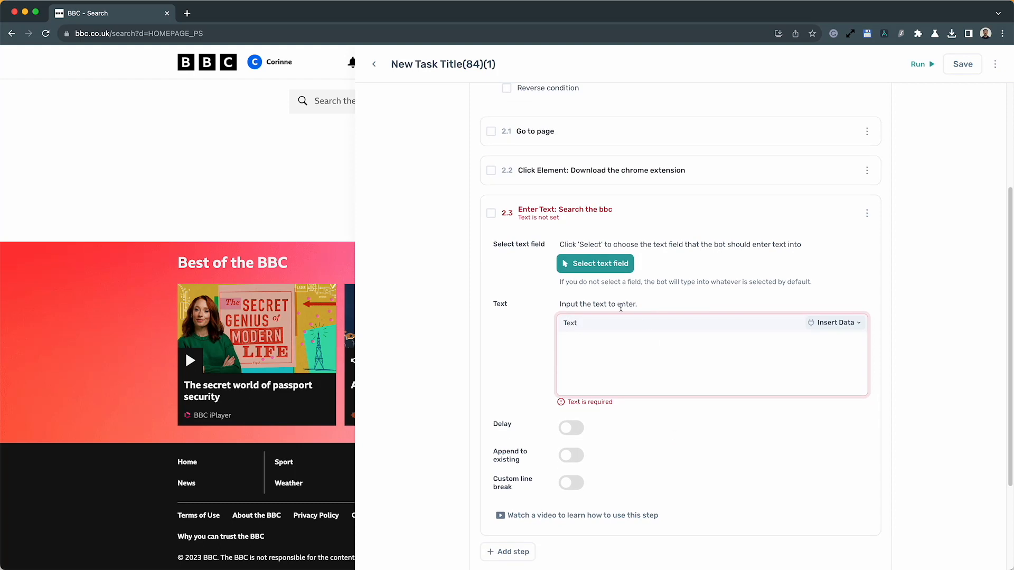
left_click(597, 349)
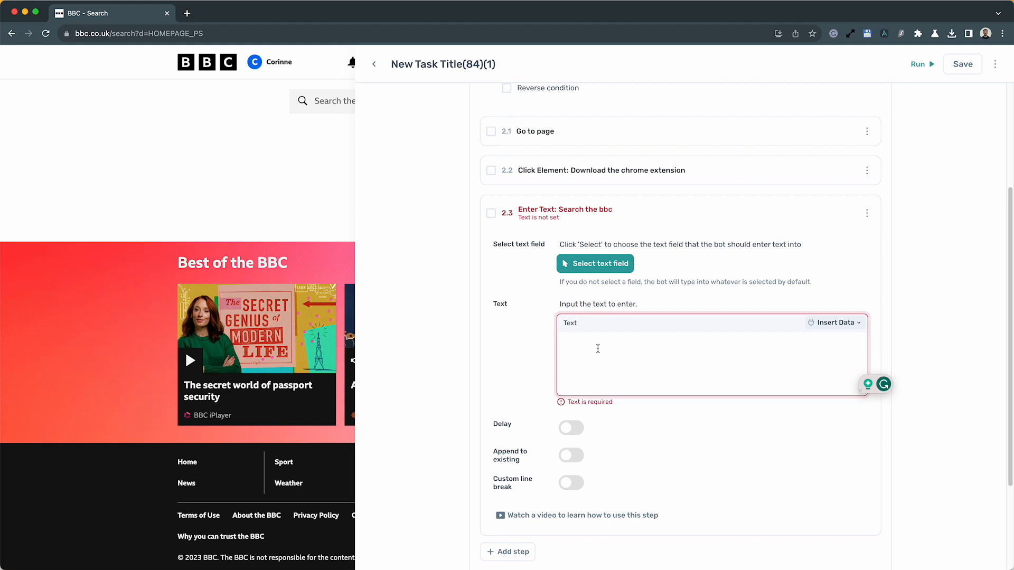
type("text")
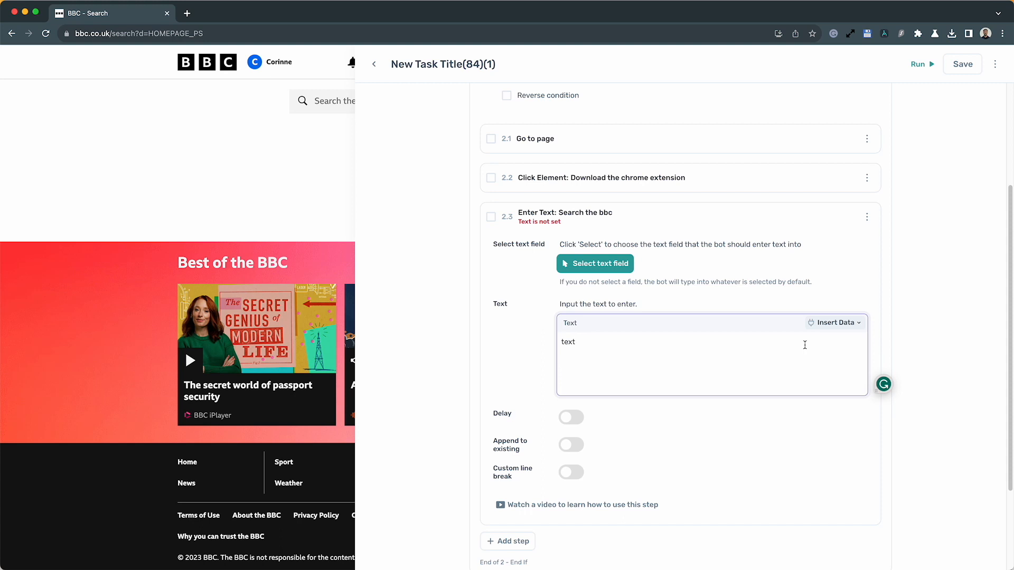
left_click(671, 429)
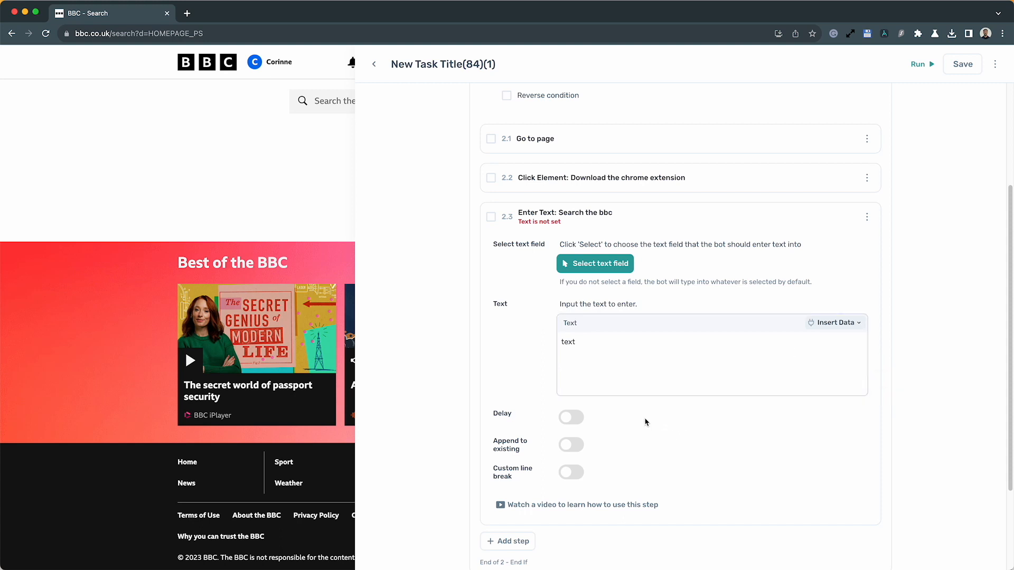
- Enable the Delay setting of the Enter Text step and turn on Append to existing, including its checkbox
scroll(622, 438, "down", 2)
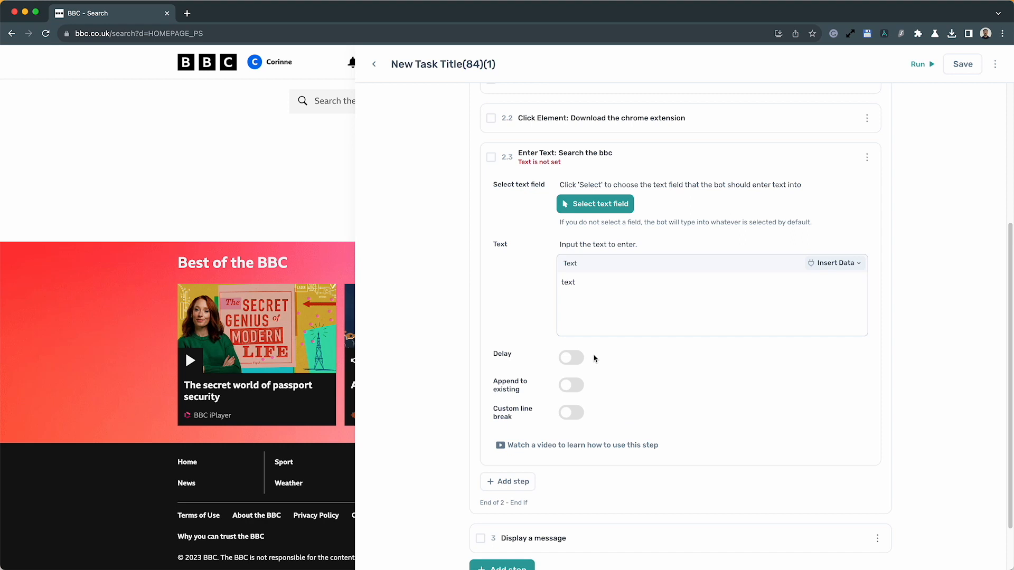
left_click(574, 358)
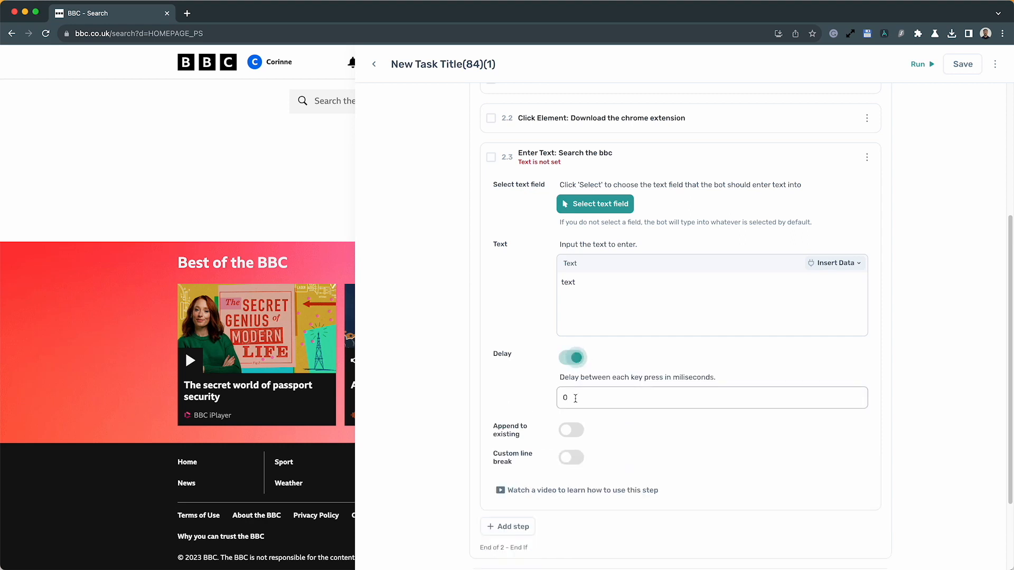
left_click(575, 398)
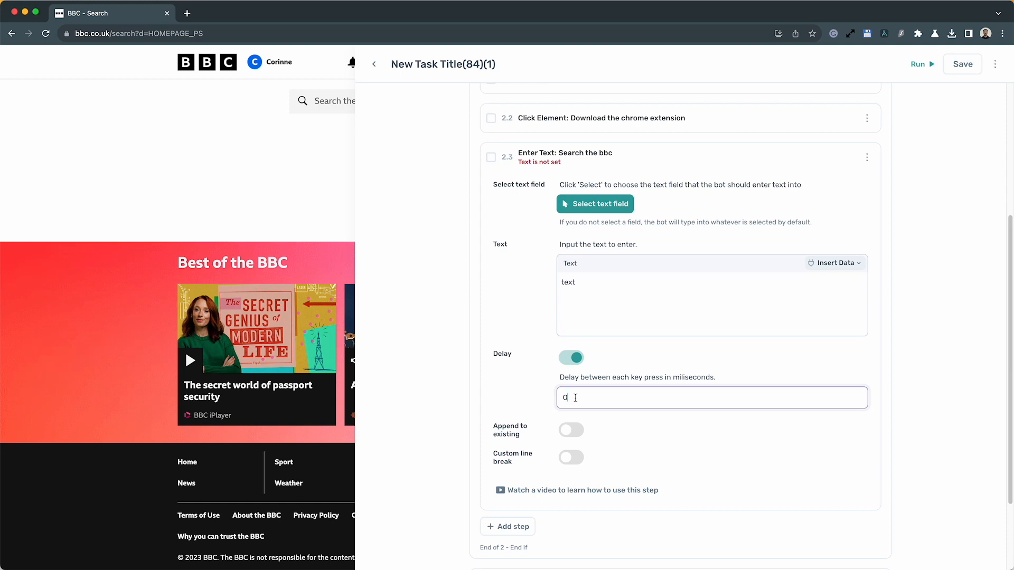
left_click(571, 430)
scroll(573, 449, "down", 2)
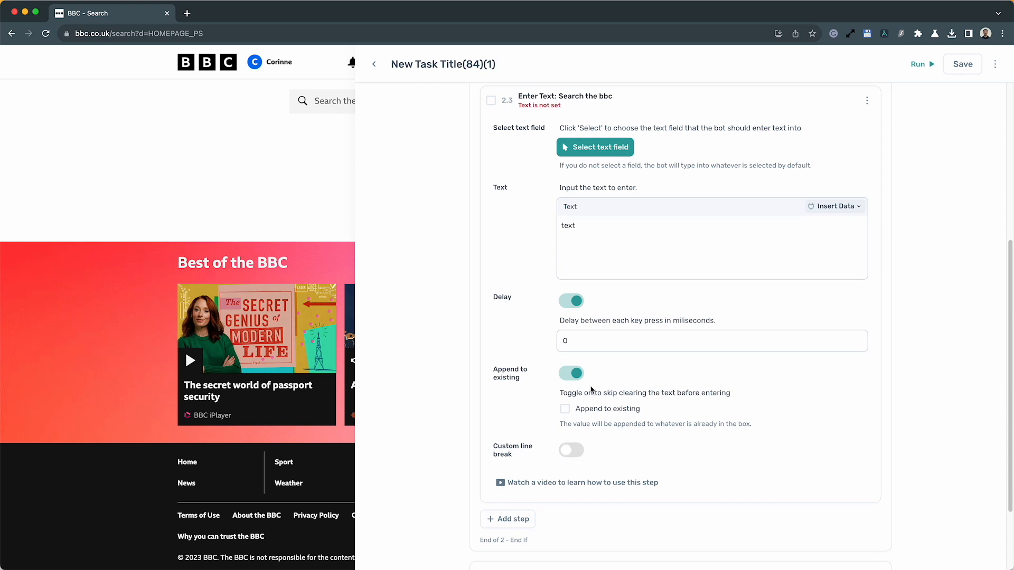
left_click(566, 415)
- Enable Custom line break for the Enter Text step and record Shift+Enter as the line-break sequence
left_click(572, 451)
scroll(642, 517, "down", 2)
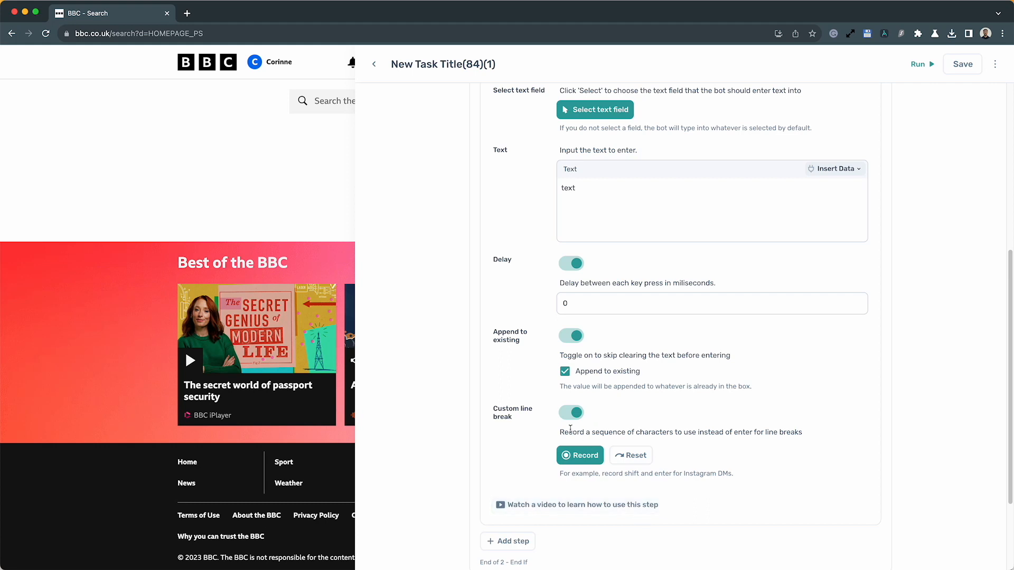
left_click(574, 453)
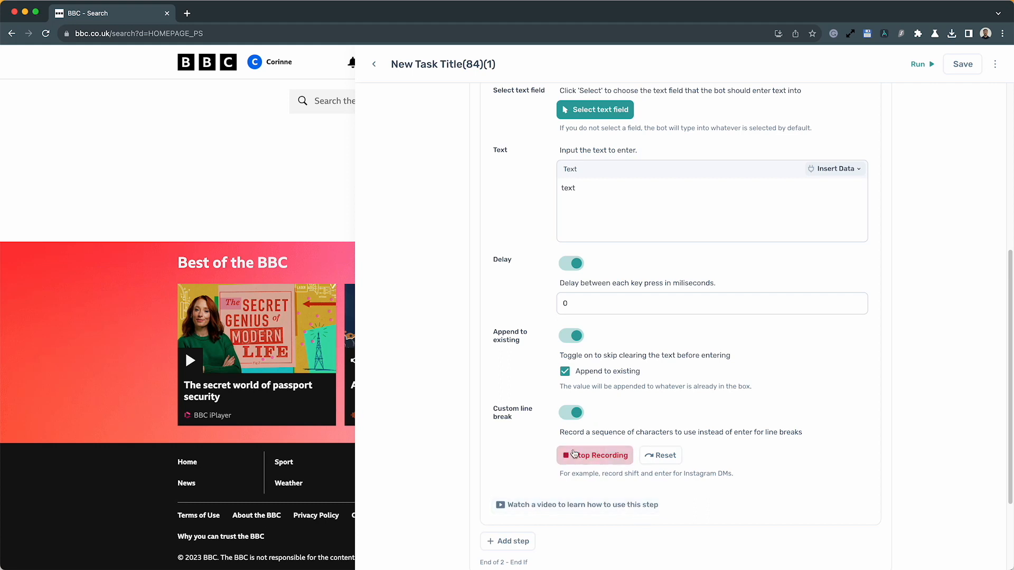
key("shift+Return")
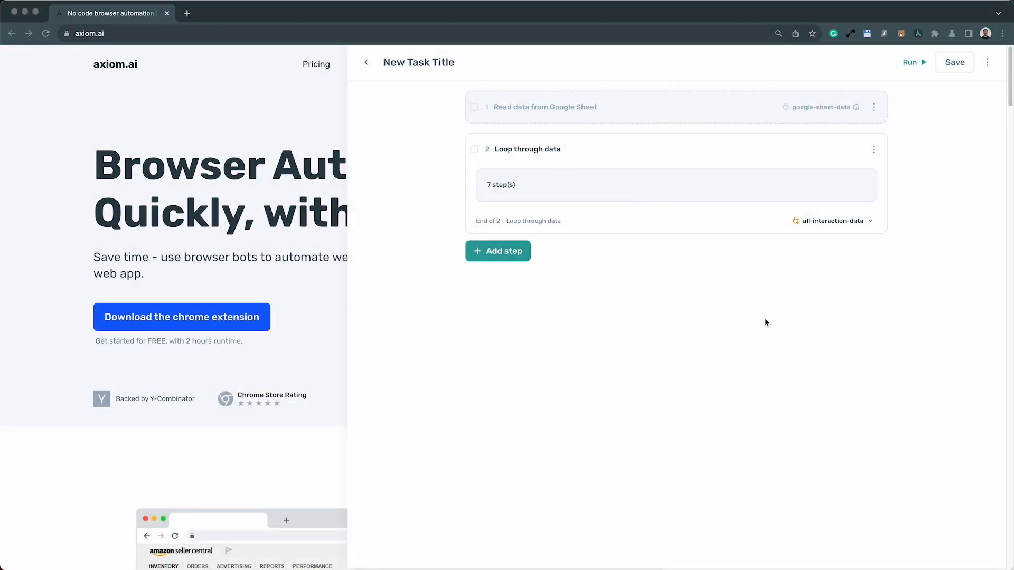
- Add an Export to CSV step after the Loop through data step
left_click(521, 257)
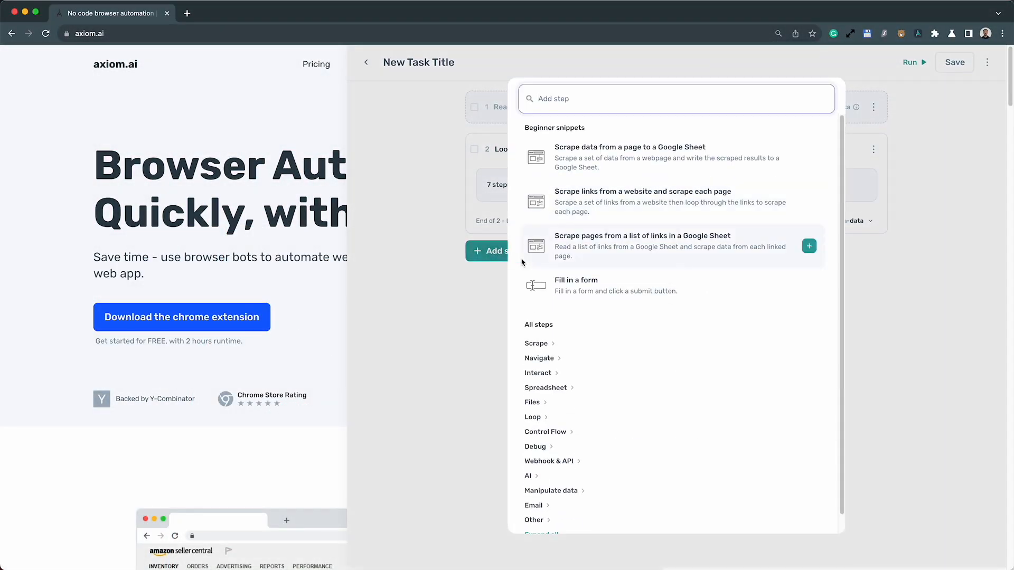
type("csv")
left_click(579, 201)
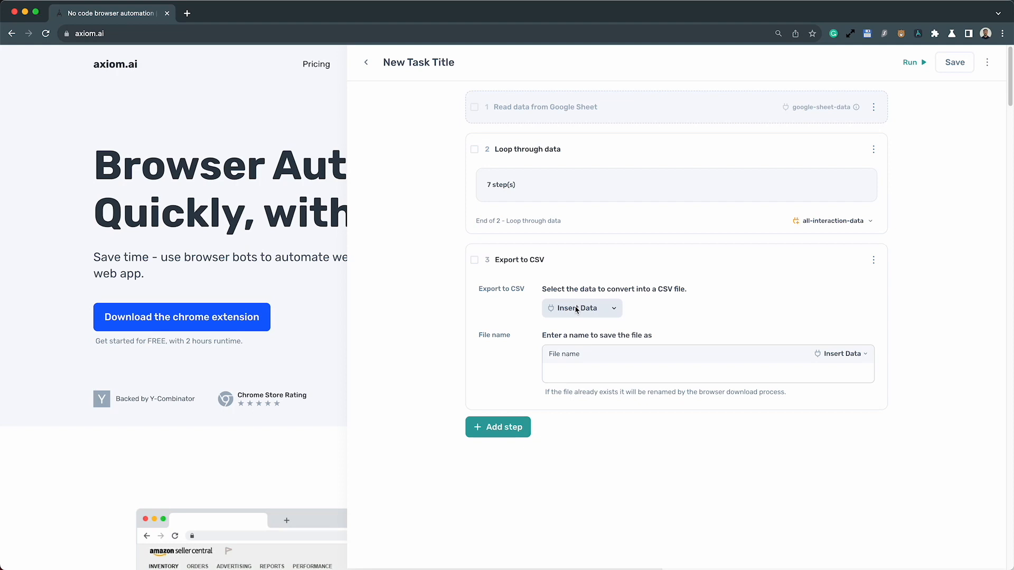
- Examine which data sources the CSV export offers and how its file name can be filled
left_click(577, 309)
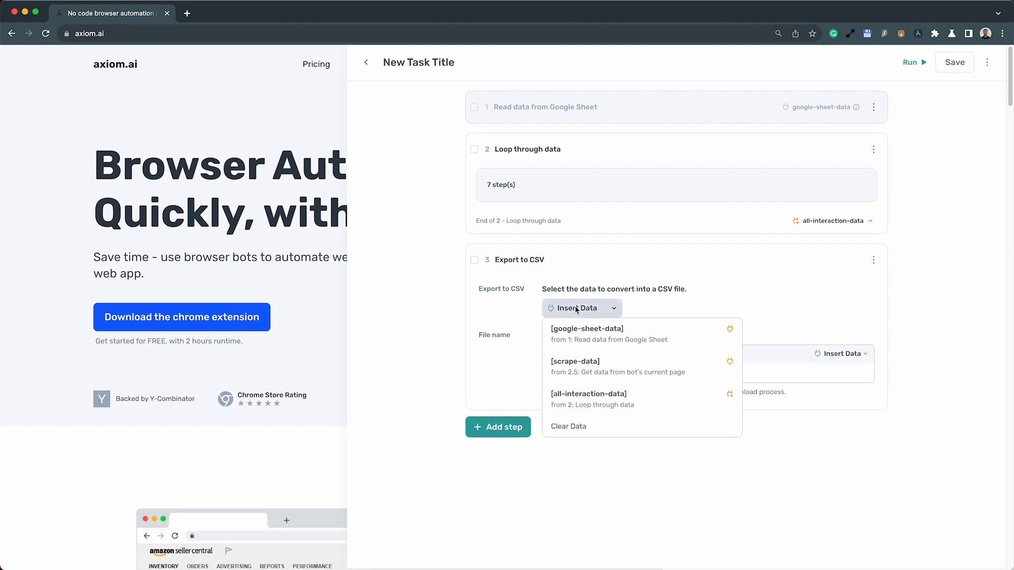
left_click(610, 264)
left_click(590, 275)
left_click(571, 378)
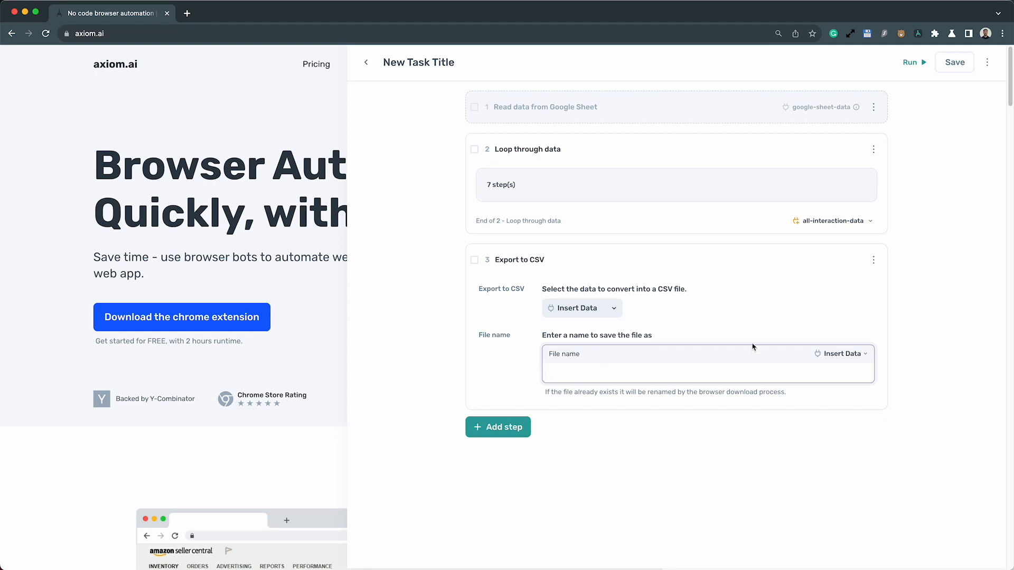
left_click(845, 356)
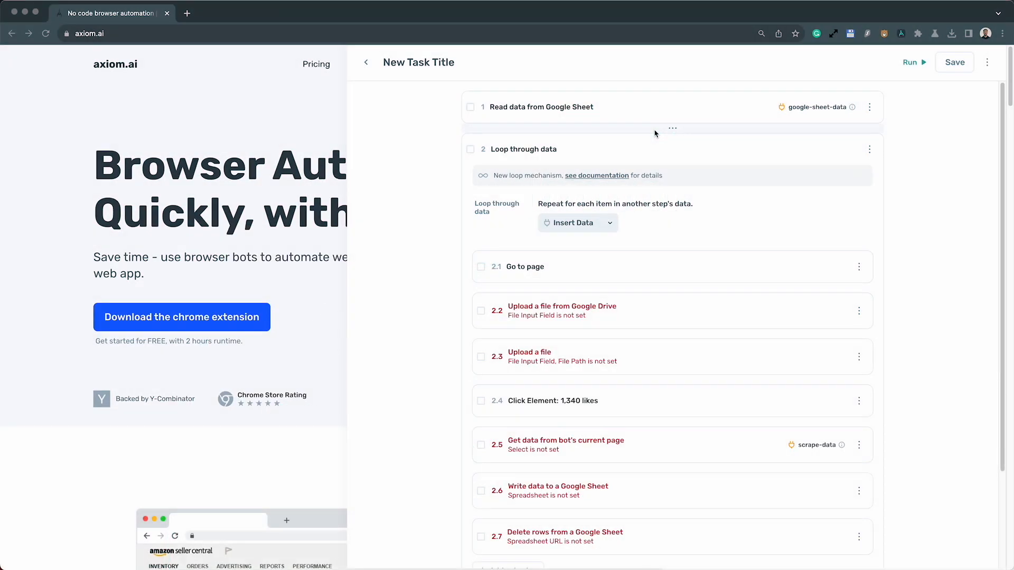
- Insert an Import CSV File step between the Read data from Google Sheet and Loop through data steps
left_click(657, 131)
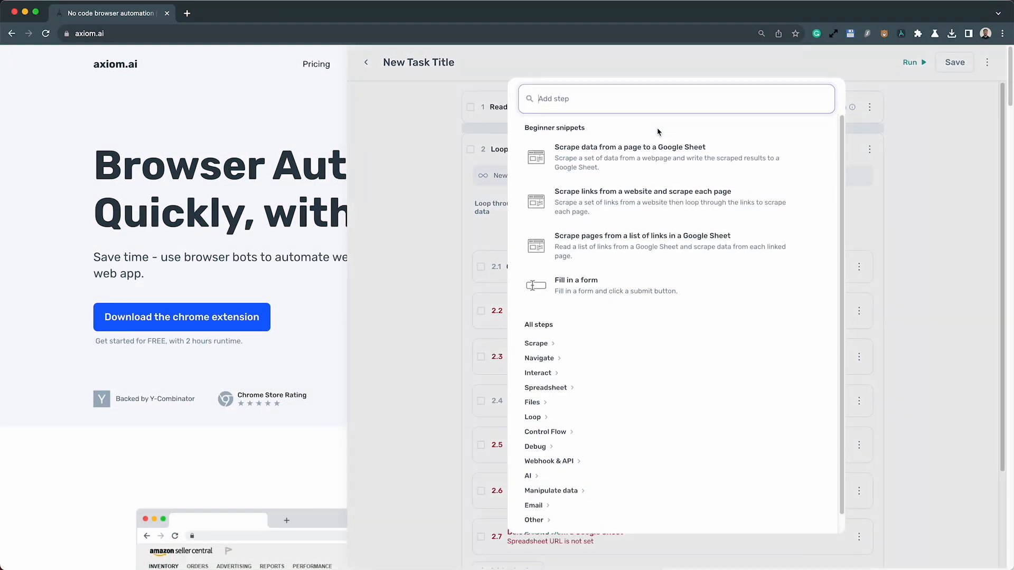
type("csv")
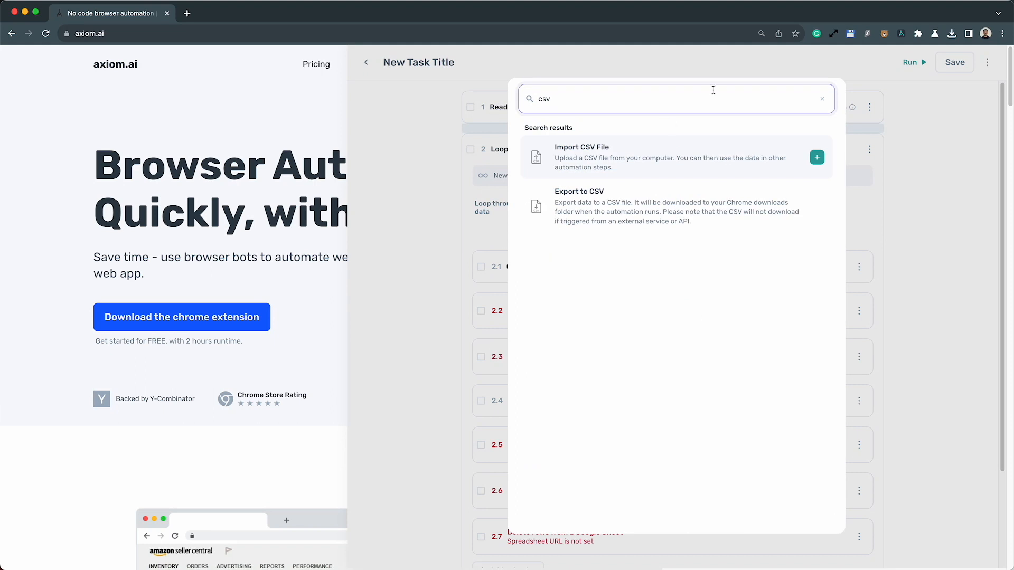
left_click(637, 152)
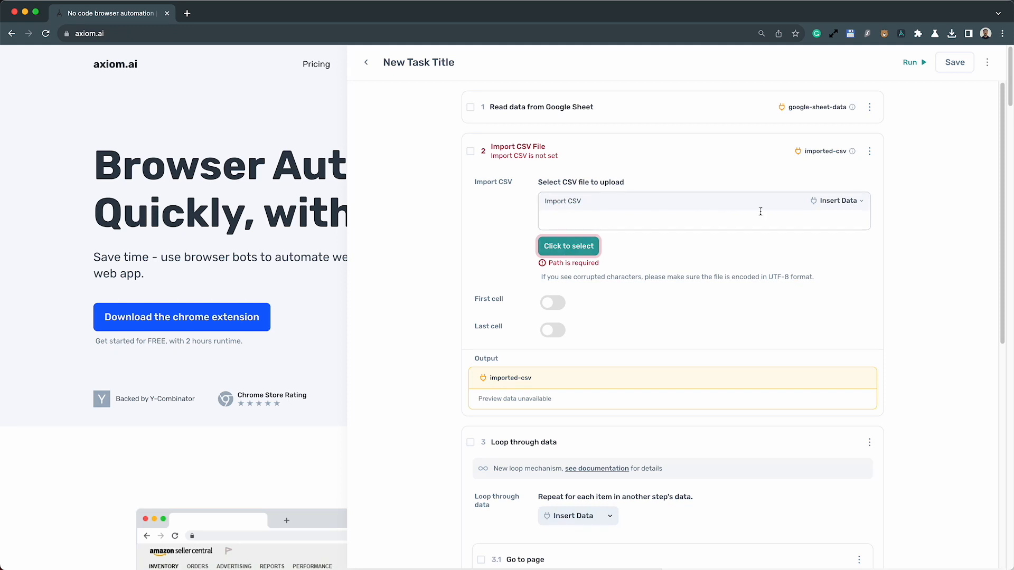
- Examine the data sources and the path field available for choosing the CSV file to import
left_click(830, 203)
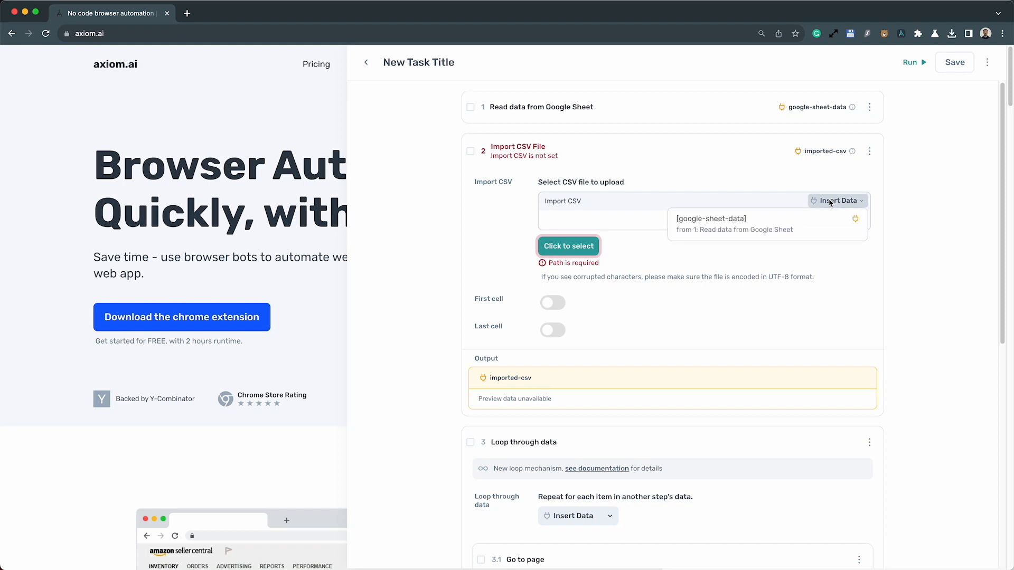
left_click(730, 160)
left_click(633, 165)
left_click(577, 220)
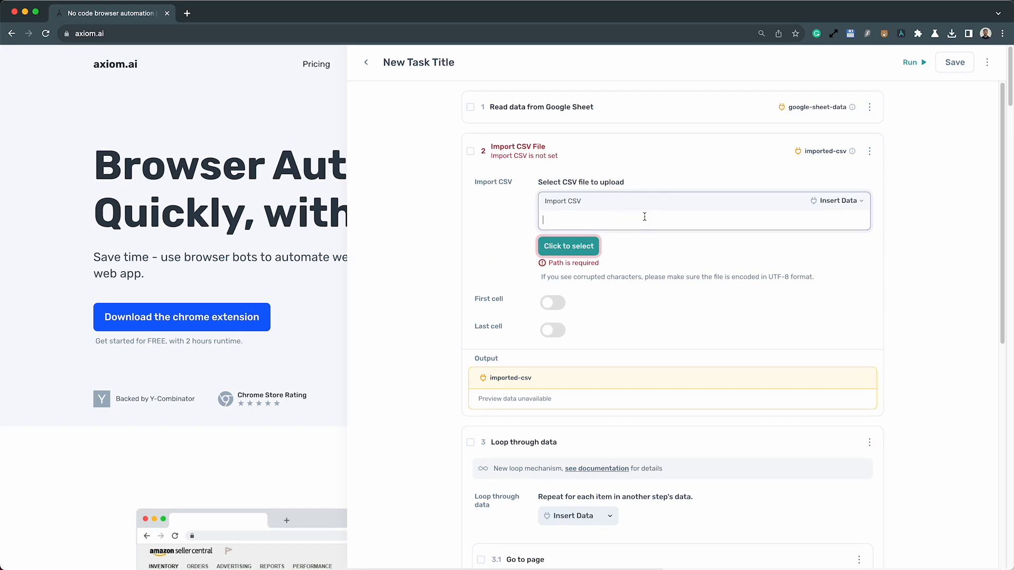
left_click(621, 314)
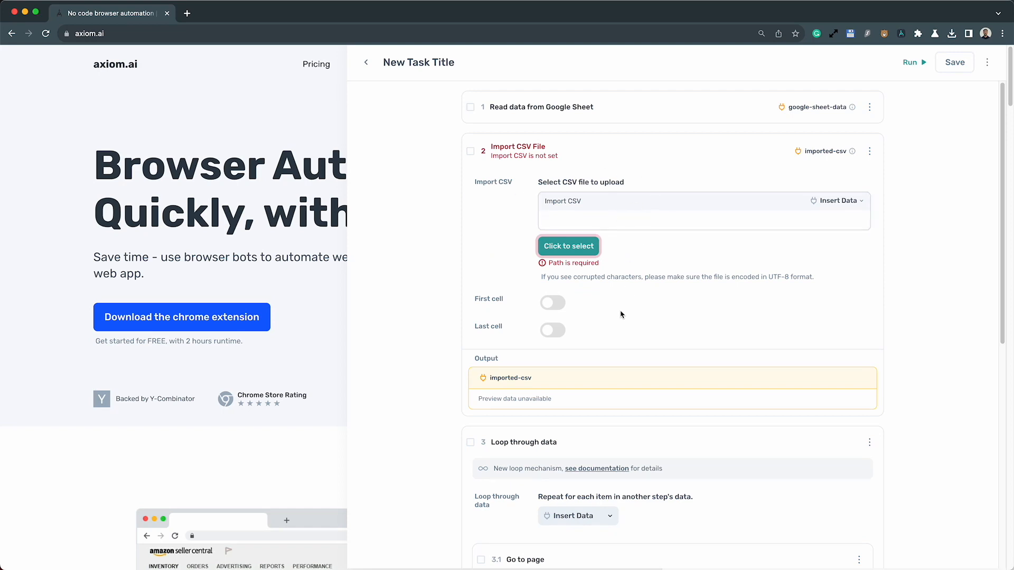
- Enable the First cell and Last cell options of the Import CSV File step
left_click(561, 308)
left_click(557, 392)
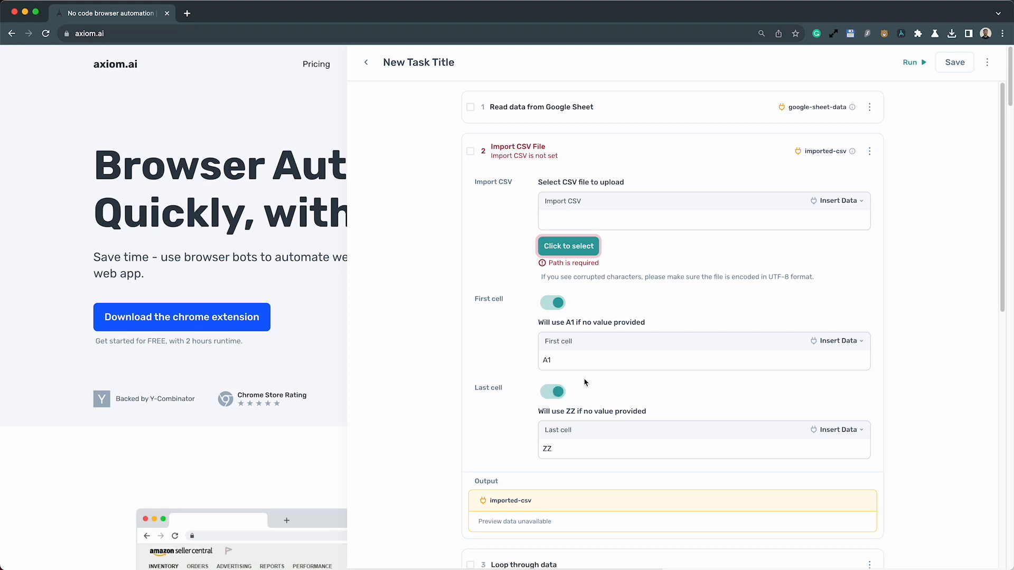
- Open the list of data sources that the Loop through data step can repeat over
scroll(584, 381, "down", 3)
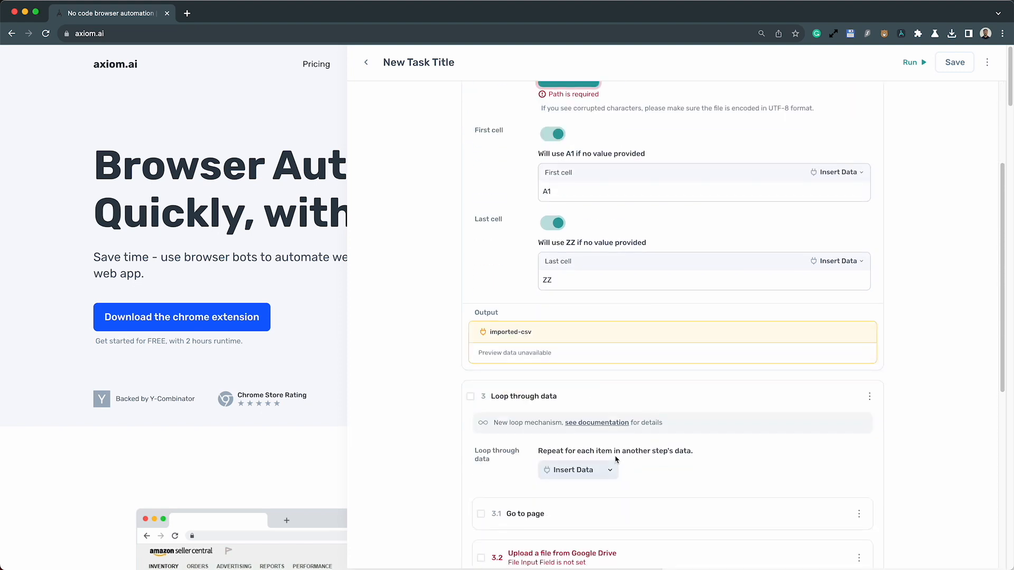
scroll(612, 449, "down", 1)
left_click(597, 409)
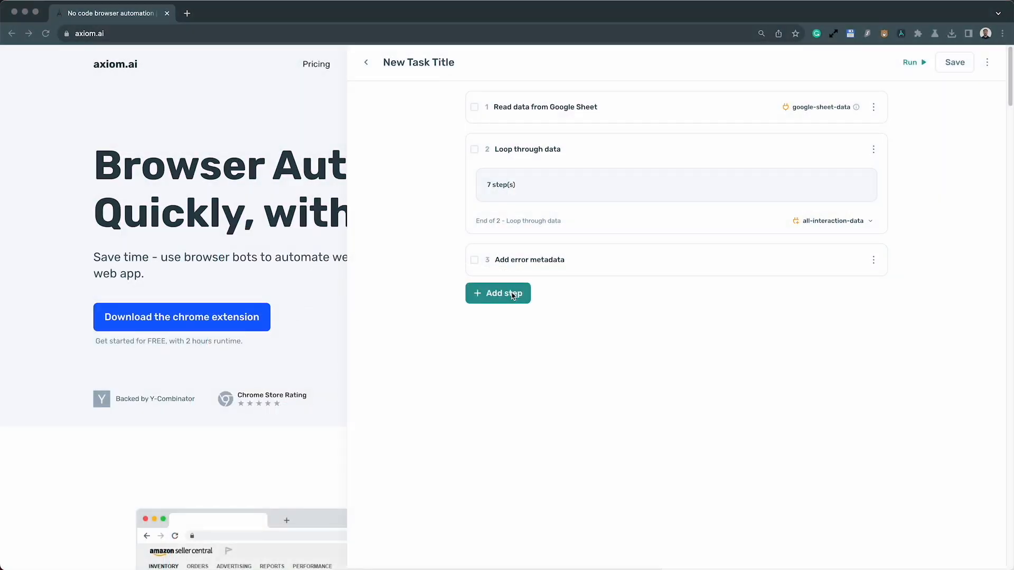
- Add a "Remove results that contain certain words" step at the end of the automation, after Add error metadata
left_click(512, 294)
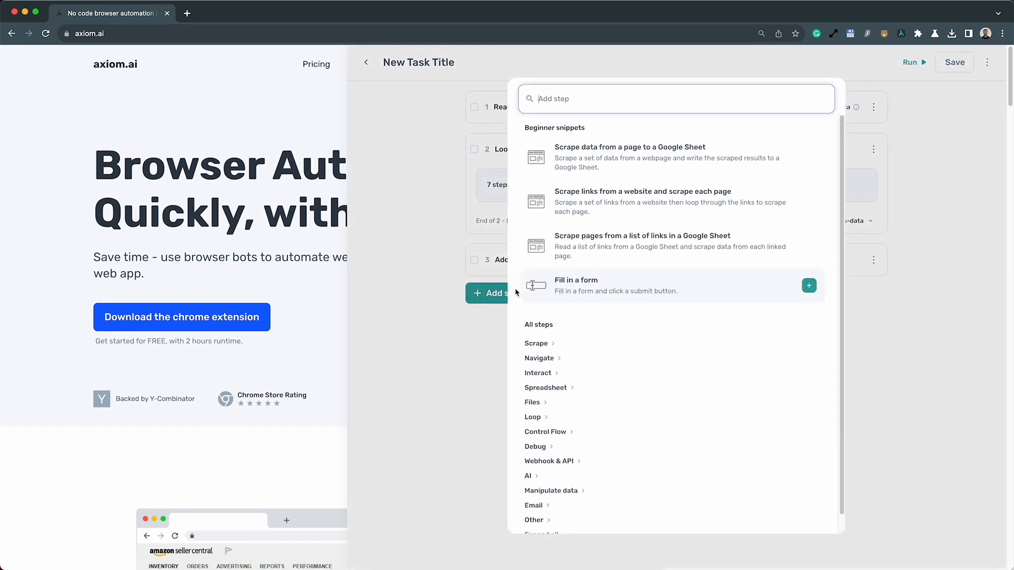
type("remove")
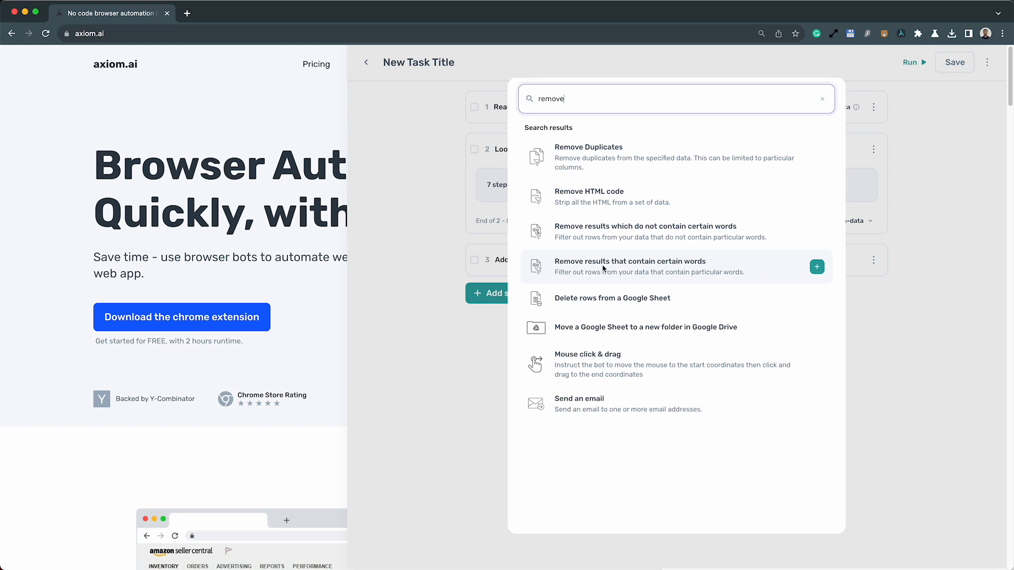
left_click(639, 267)
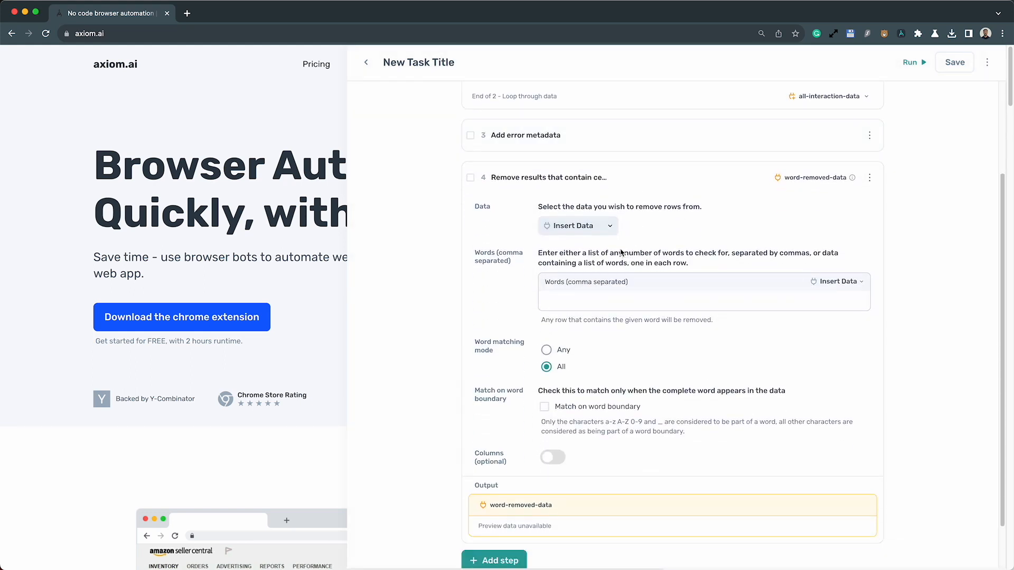
- Examine which data the word-removal step can take rows from and how its comma-separated words can be filled
left_click(598, 228)
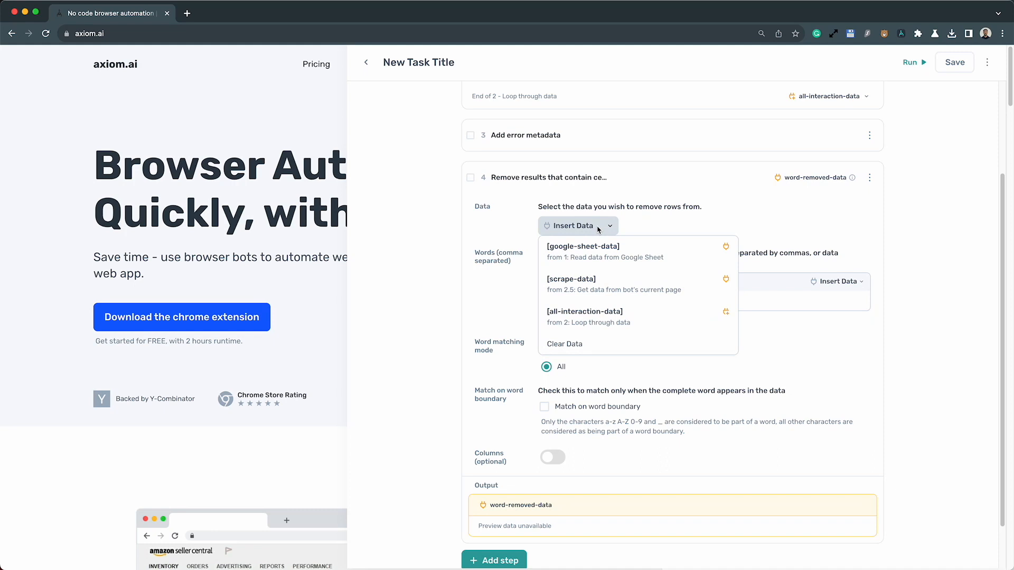
left_click(665, 224)
left_click(611, 296)
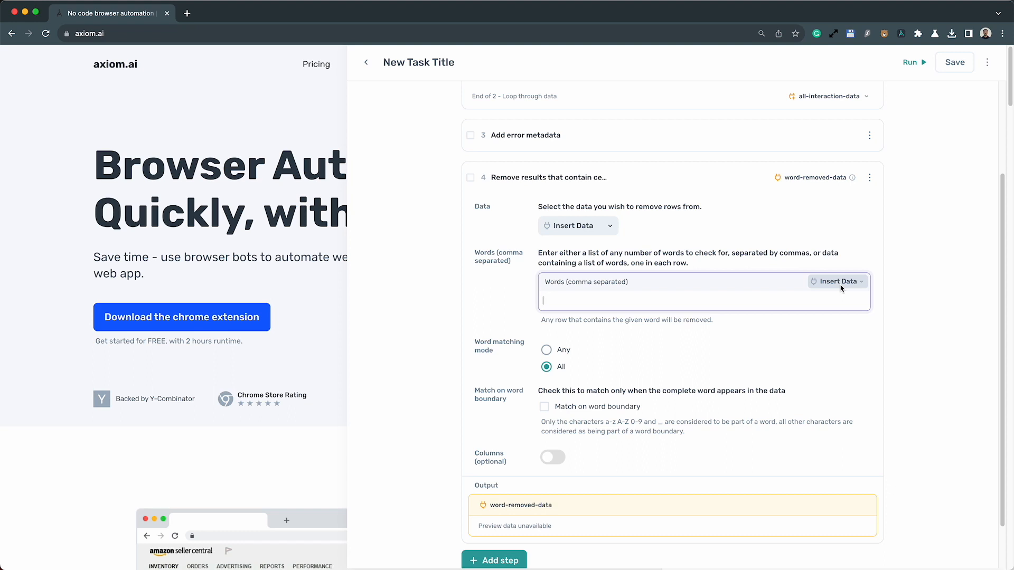
left_click(654, 340)
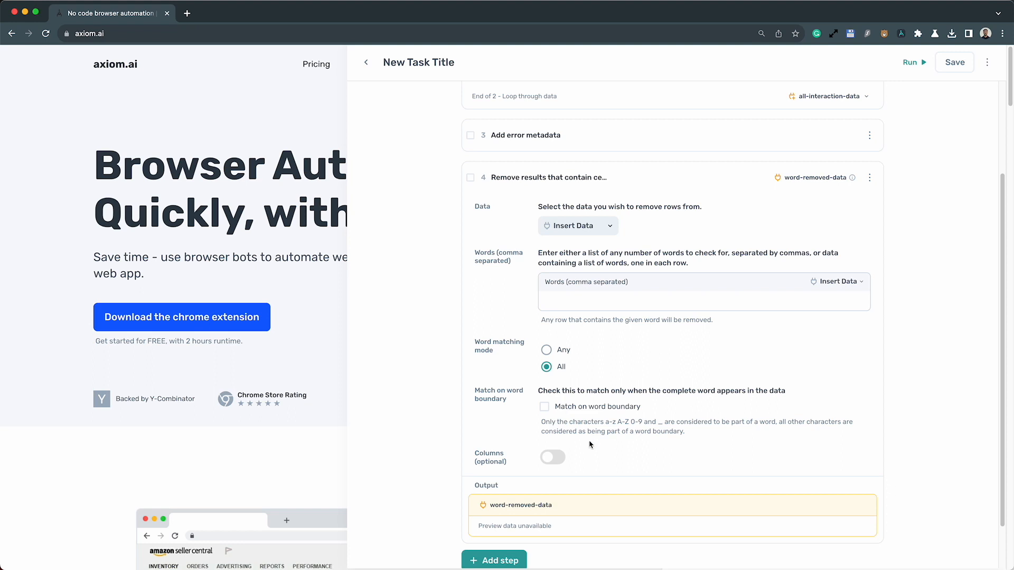
- Enable the optional Columns setting of the "Remove results that contain certain words" step
left_click(566, 460)
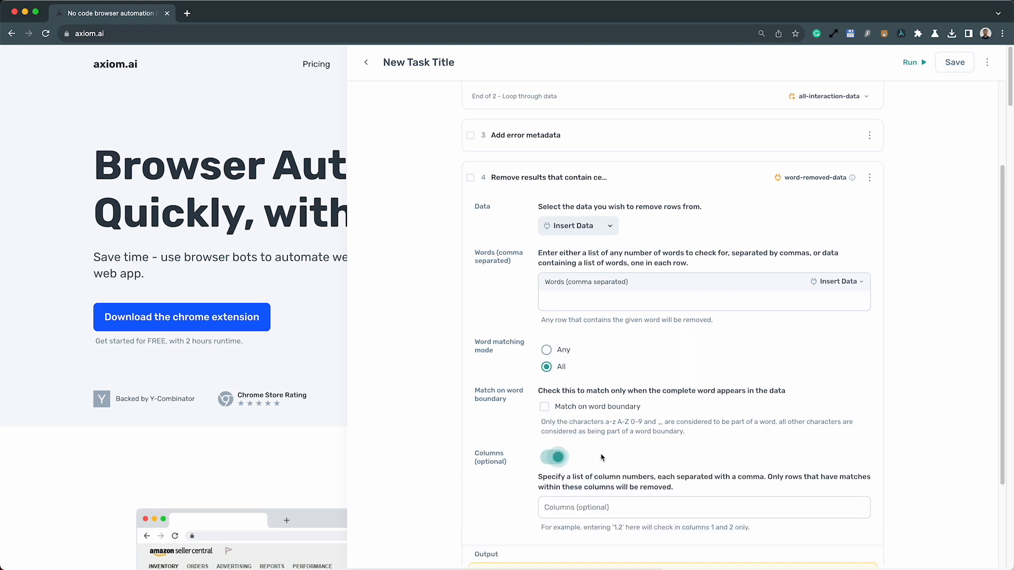
scroll(601, 458, "down", 3)
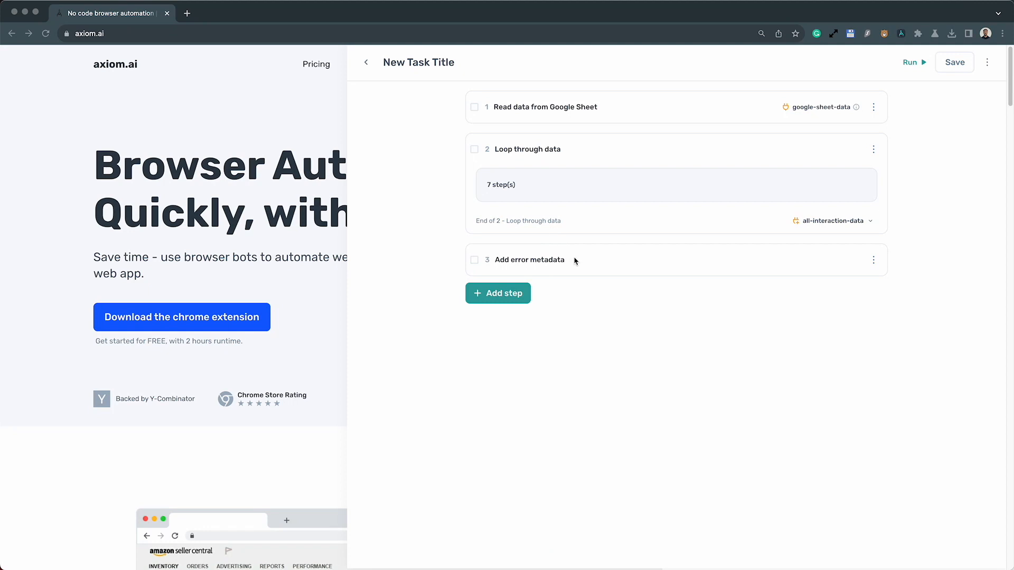
- Insert a "Remove results which do not contain certain words" step between Loop through data and Add error metadata
left_click(572, 241)
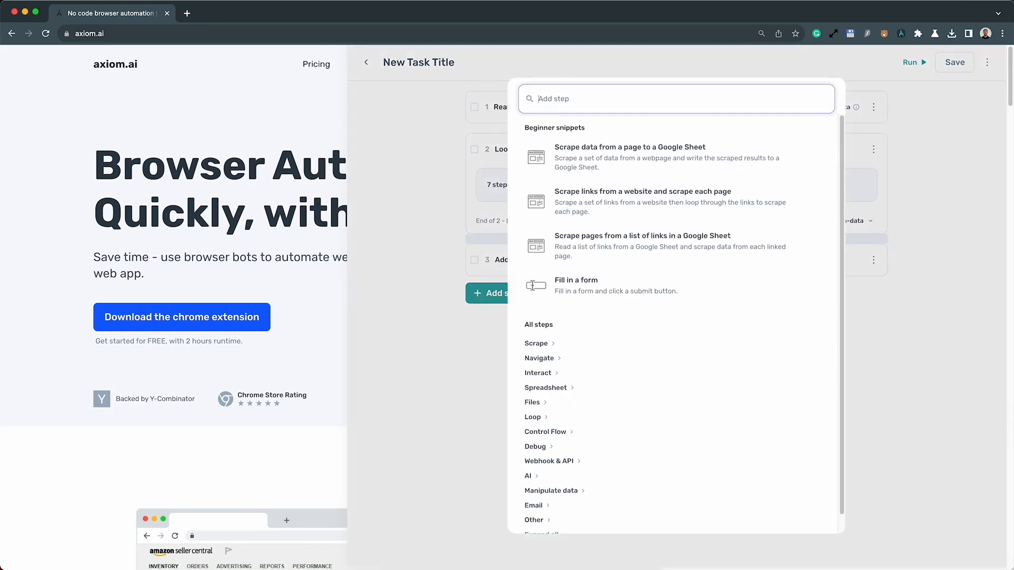
type("remove")
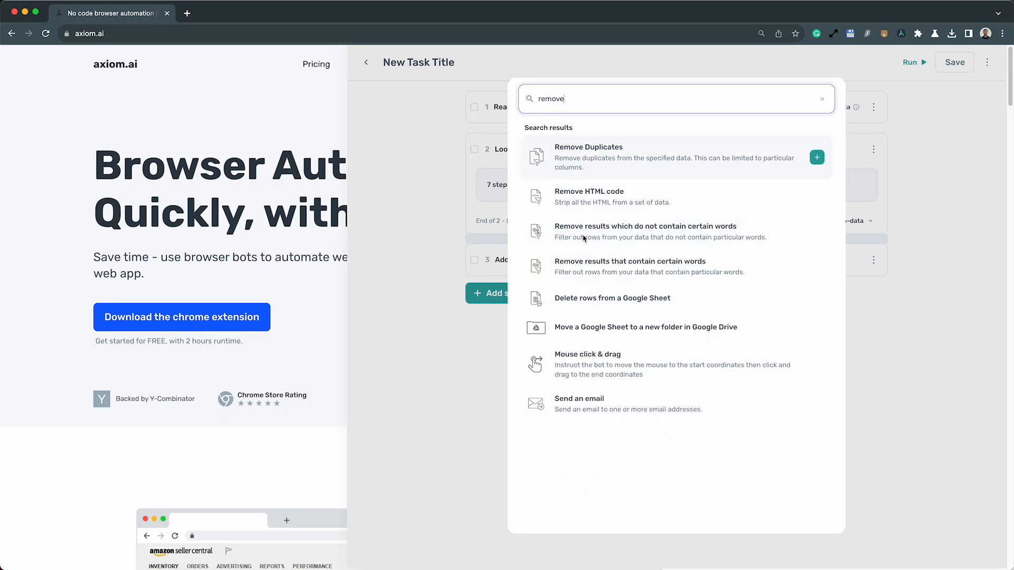
left_click(679, 238)
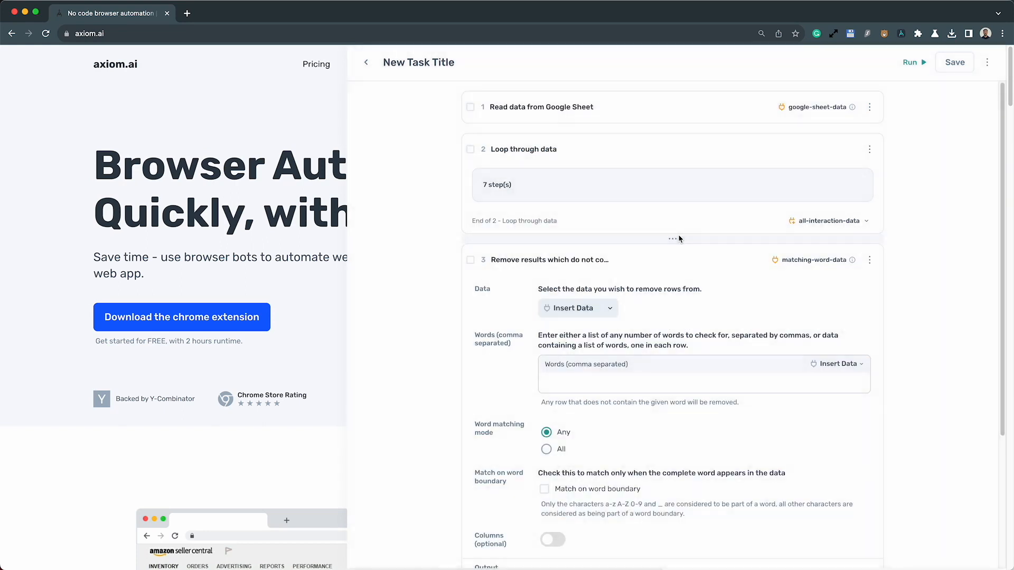
- Examine the data sources offered for the rows and for the words in the "Remove results which do not contain certain words" step
scroll(628, 283, "down", 3)
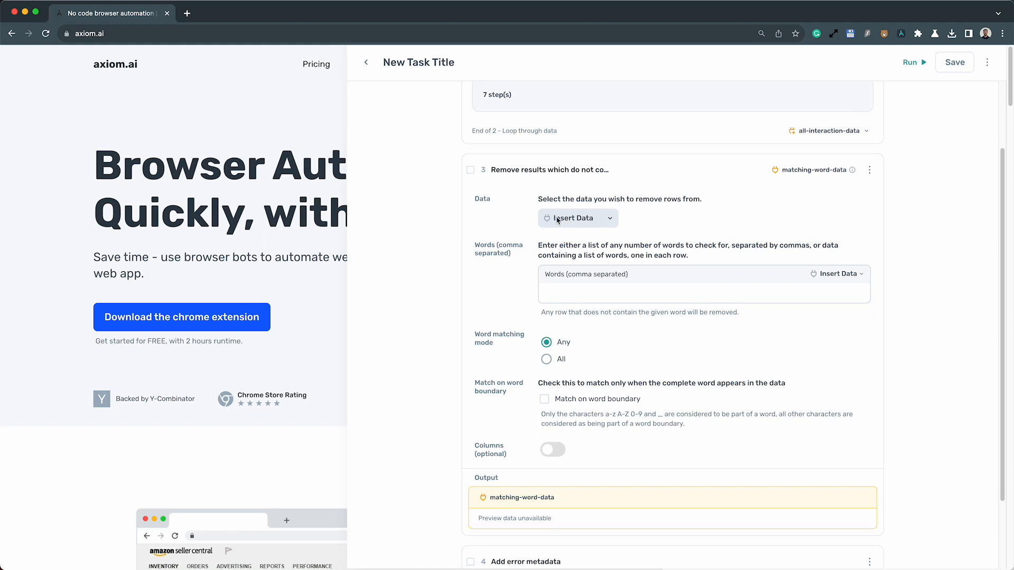
left_click(564, 223)
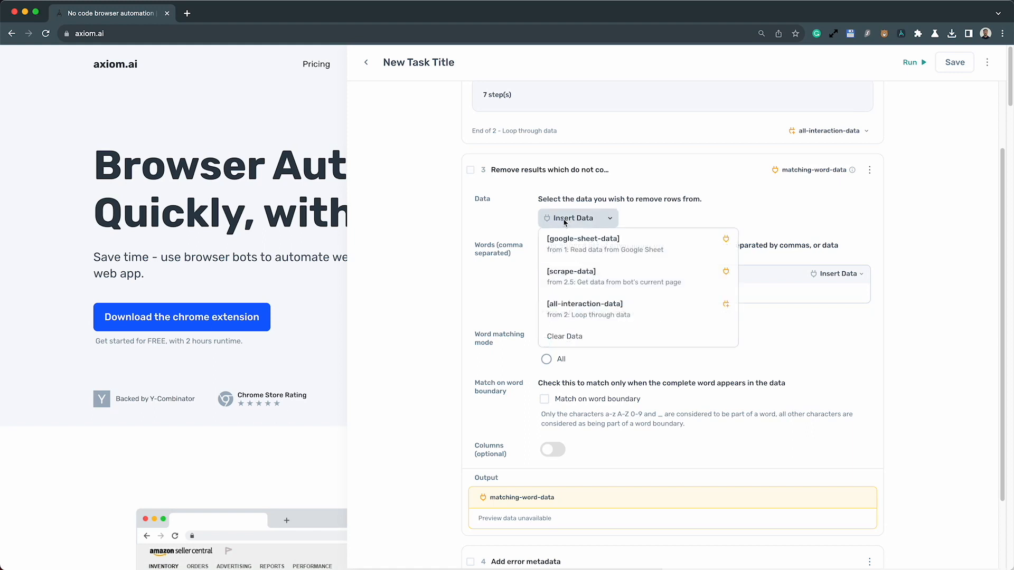
left_click(489, 229)
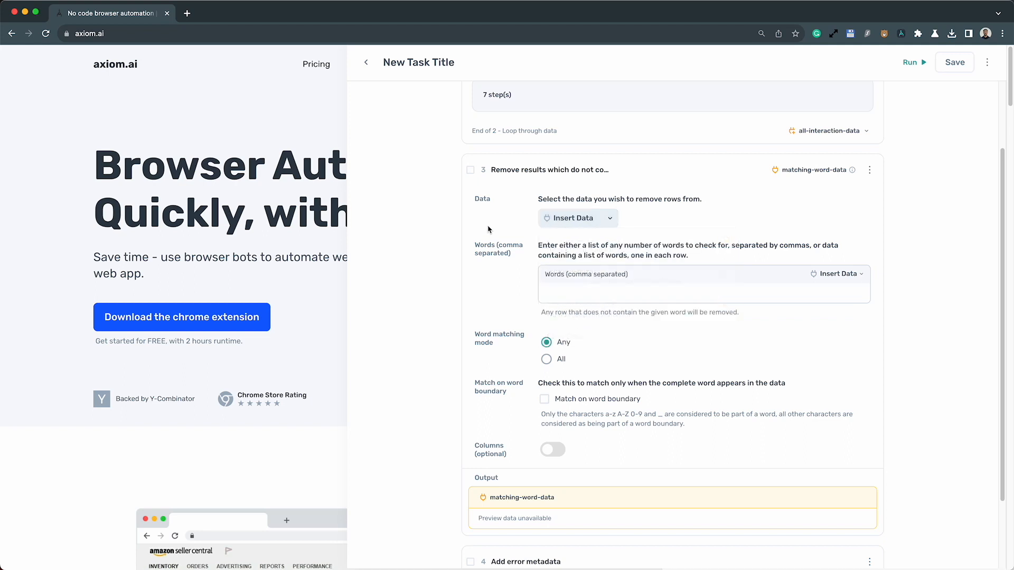
left_click(564, 290)
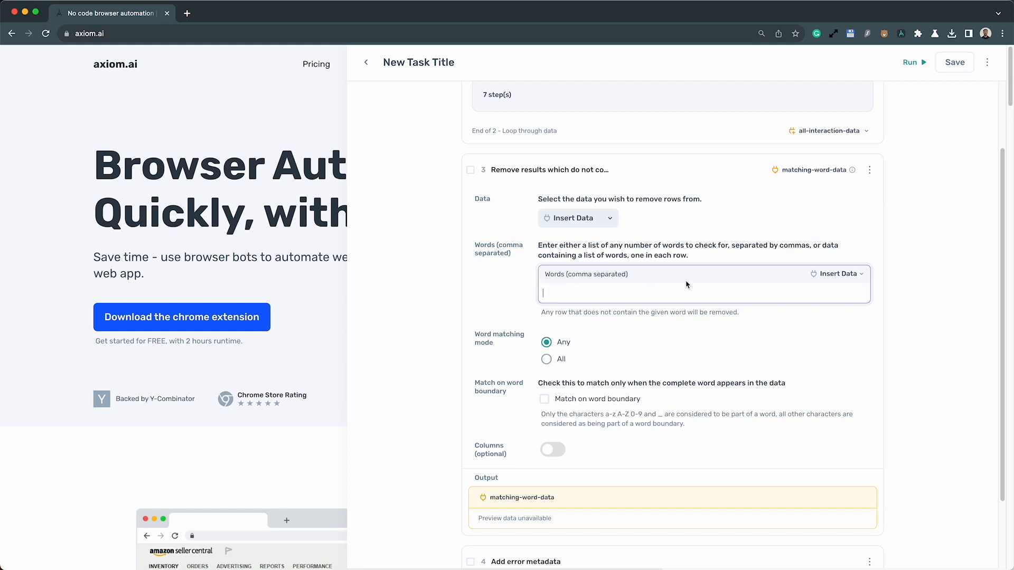
left_click(839, 274)
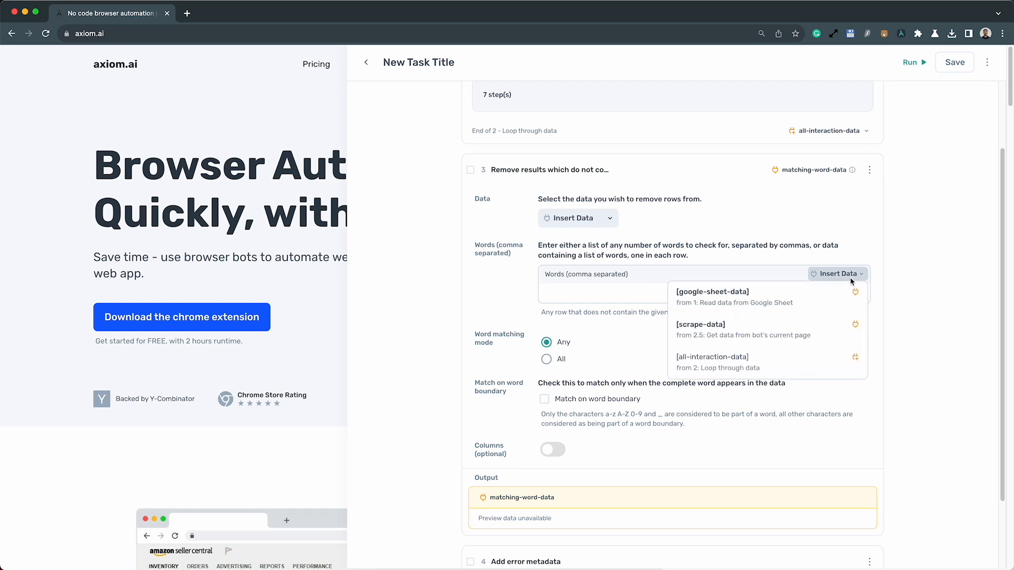
left_click(850, 235)
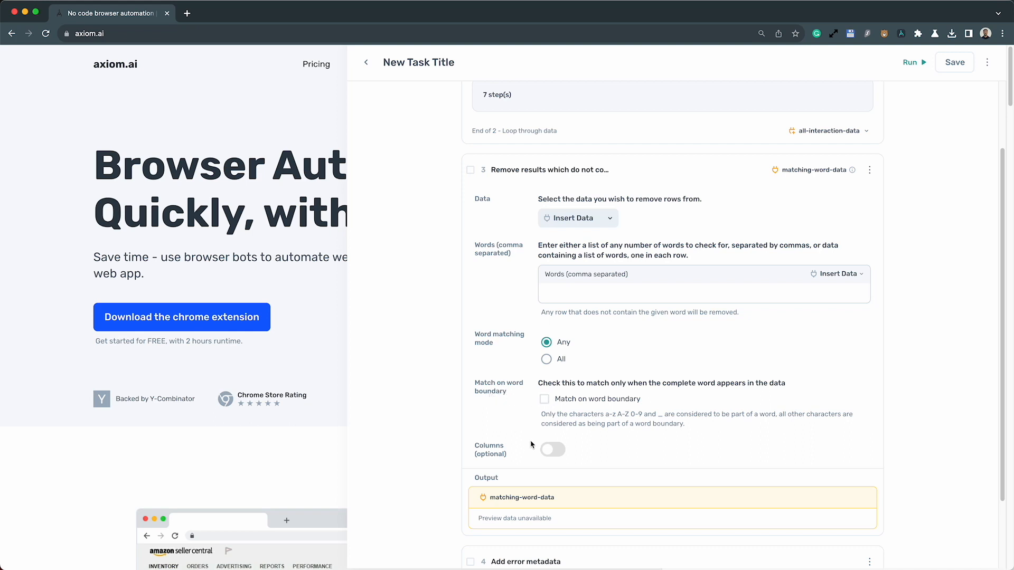
- Enable the optional Columns setting of the "Remove results which do not contain certain words" step and activate its column numbers field
left_click(548, 450)
left_click(562, 509)
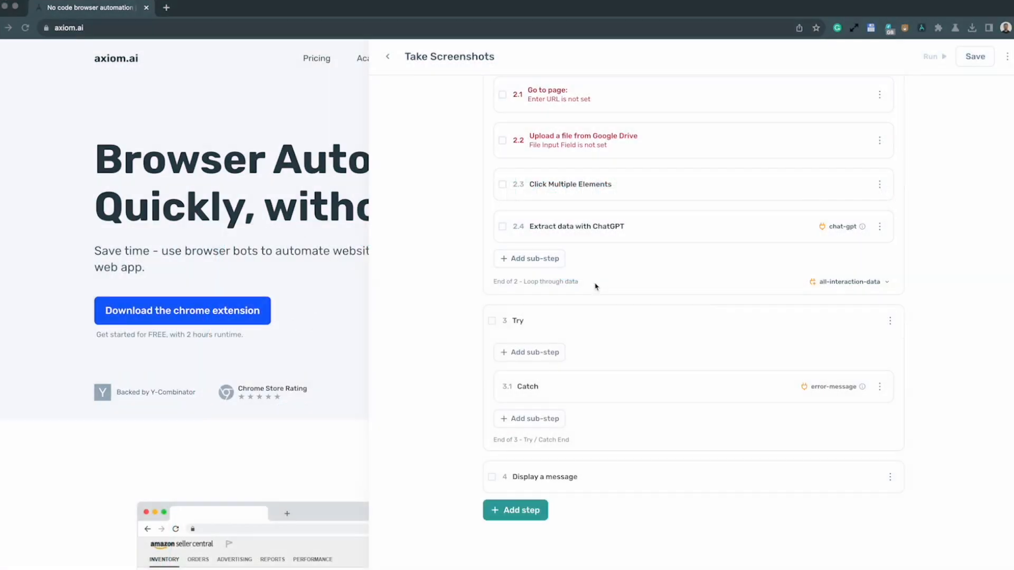
- Add a "Write data to a Google Sheet" sub-step inside Loop through data, after Extract data with ChatGPT
left_click(530, 258)
type("write")
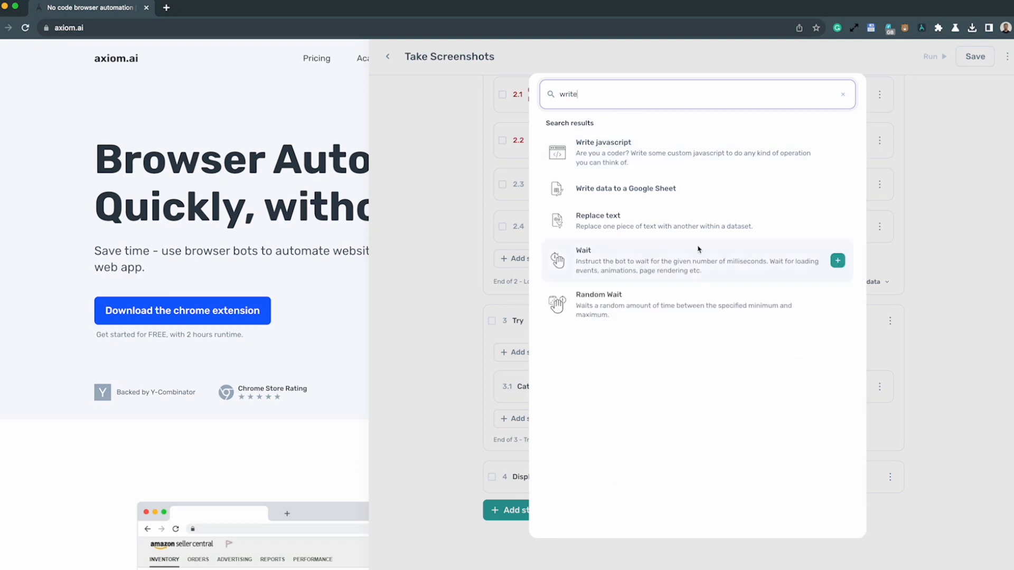
left_click(673, 203)
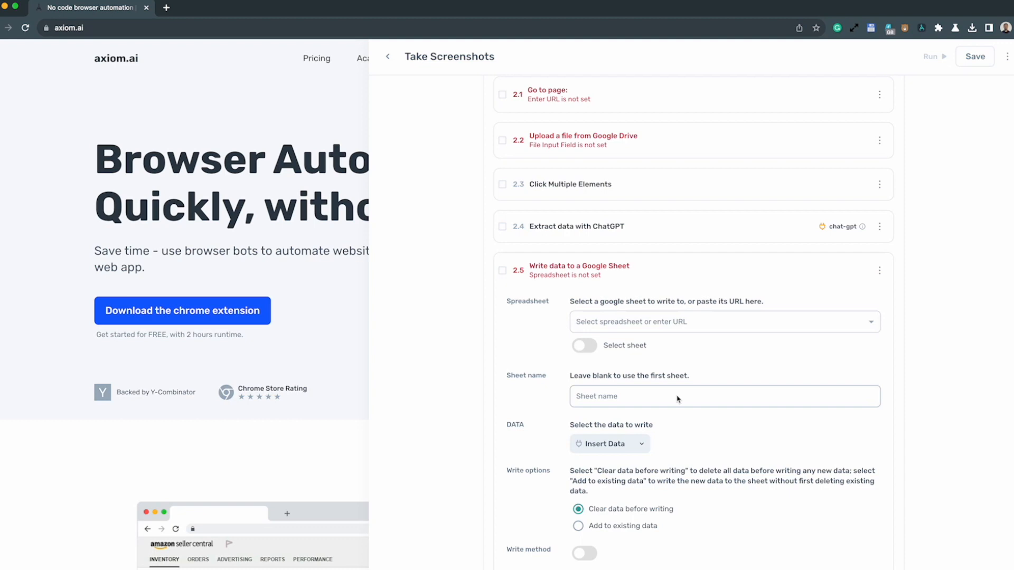
- Enable the Write method option of the "Write data to a Google Sheet" sub-step and set it to User entered
scroll(693, 493, "down", 2)
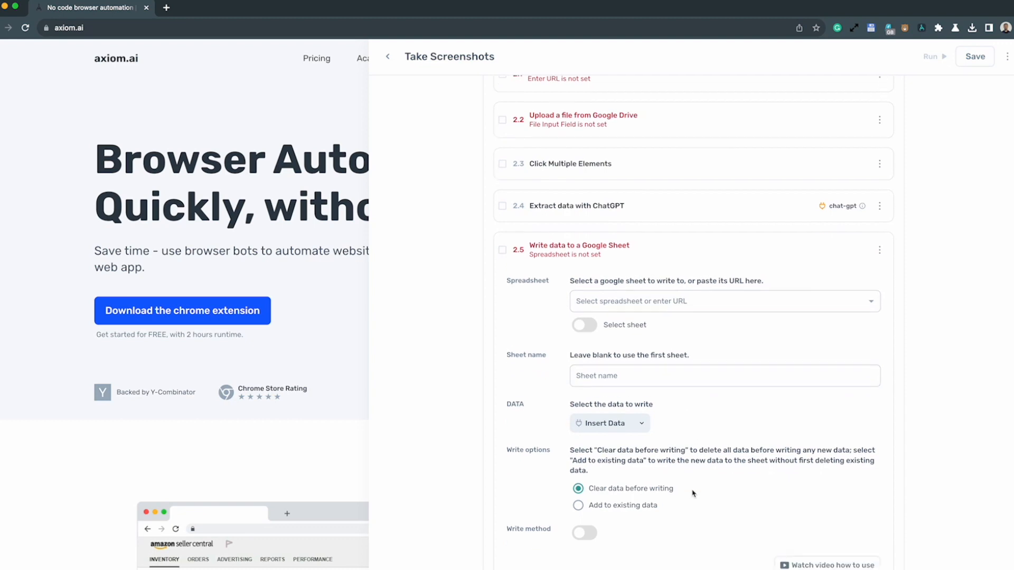
scroll(693, 493, "down", 1)
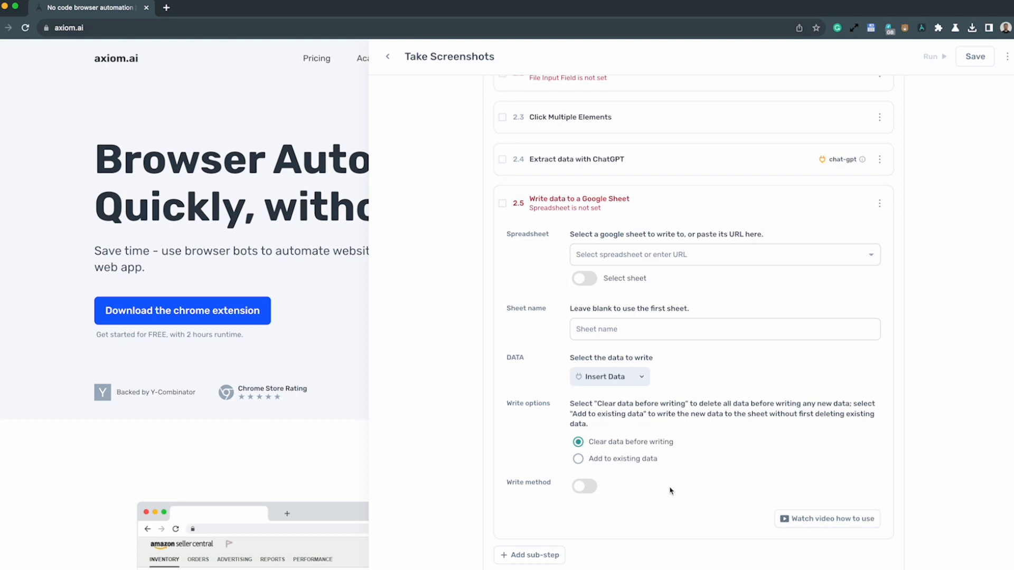
left_click(580, 488)
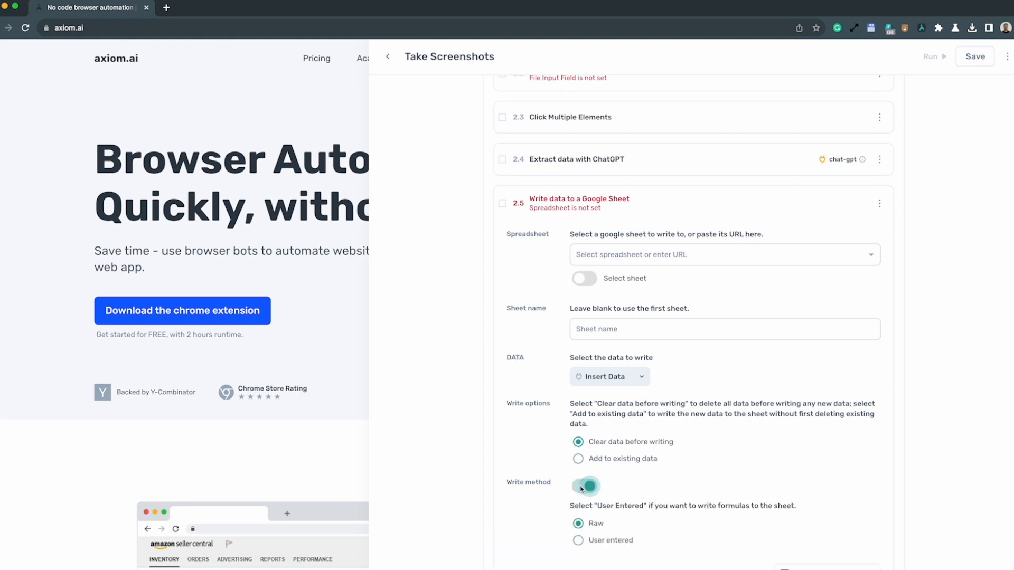
left_click(594, 541)
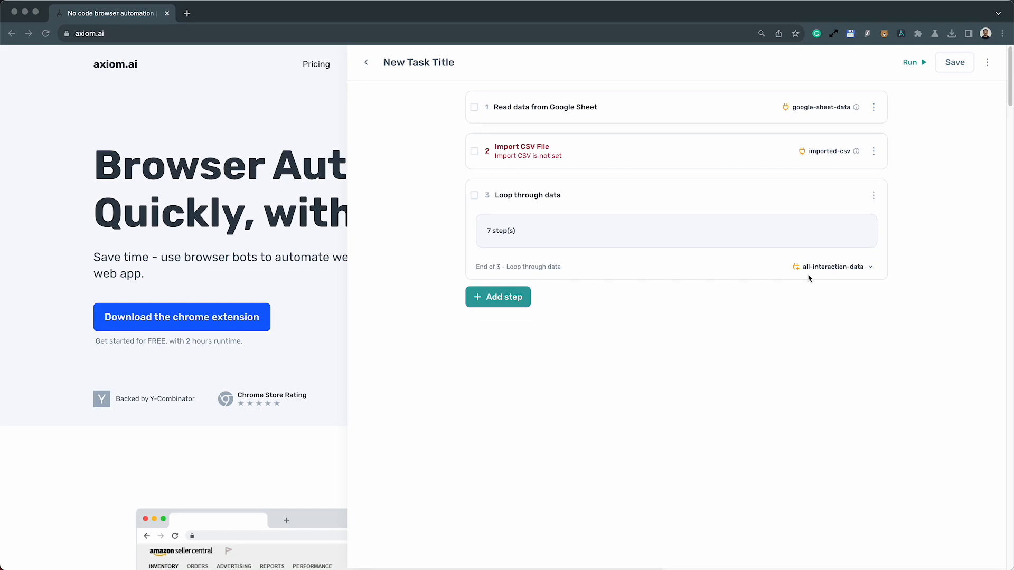
- Add an "Add error metadata" step after Loop through data, at the end of the automation
left_click(523, 297)
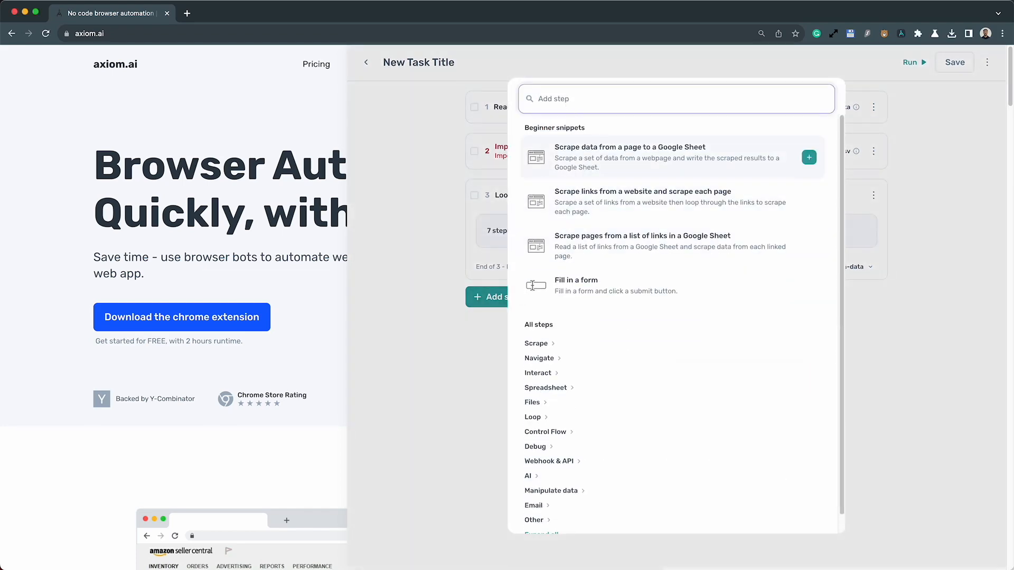
type("error")
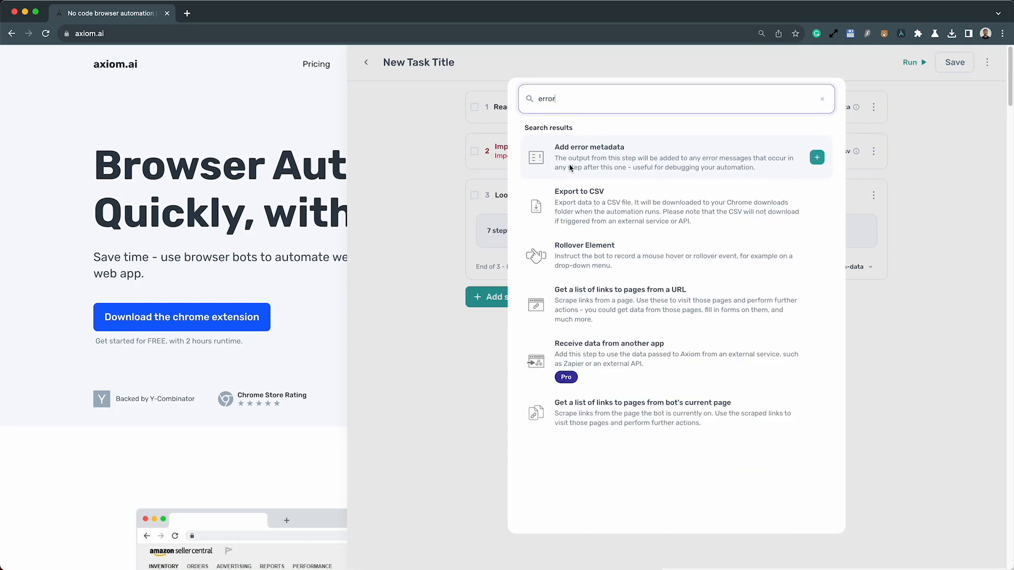
left_click(590, 161)
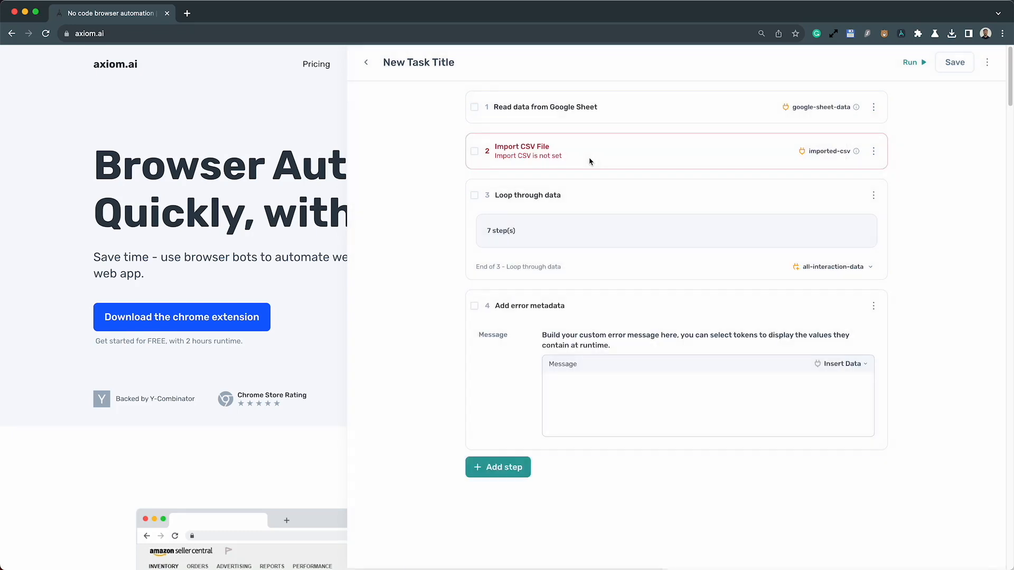
- Examine the message field of the Add error metadata step and the data tokens it can insert
left_click(600, 394)
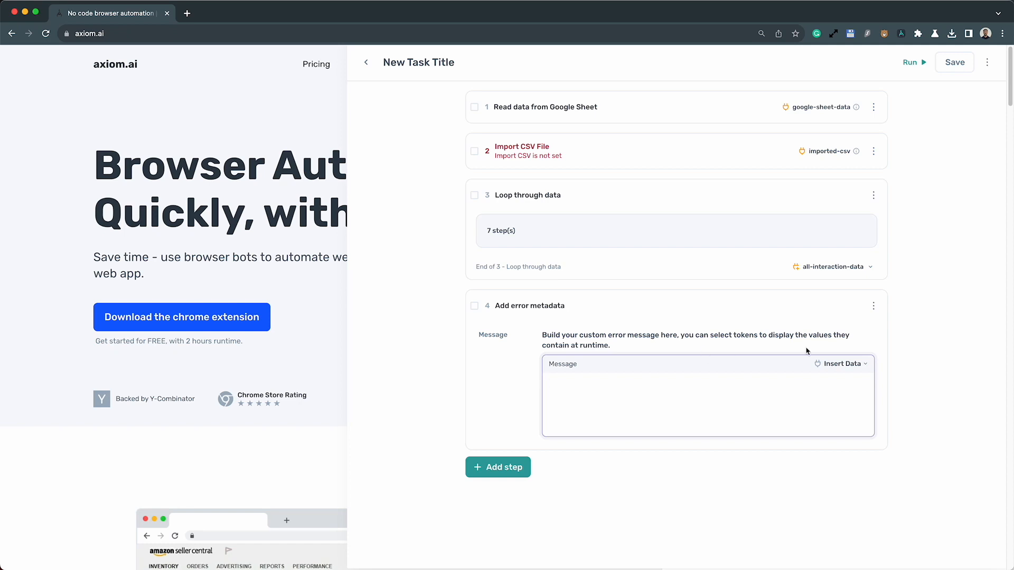
left_click(830, 365)
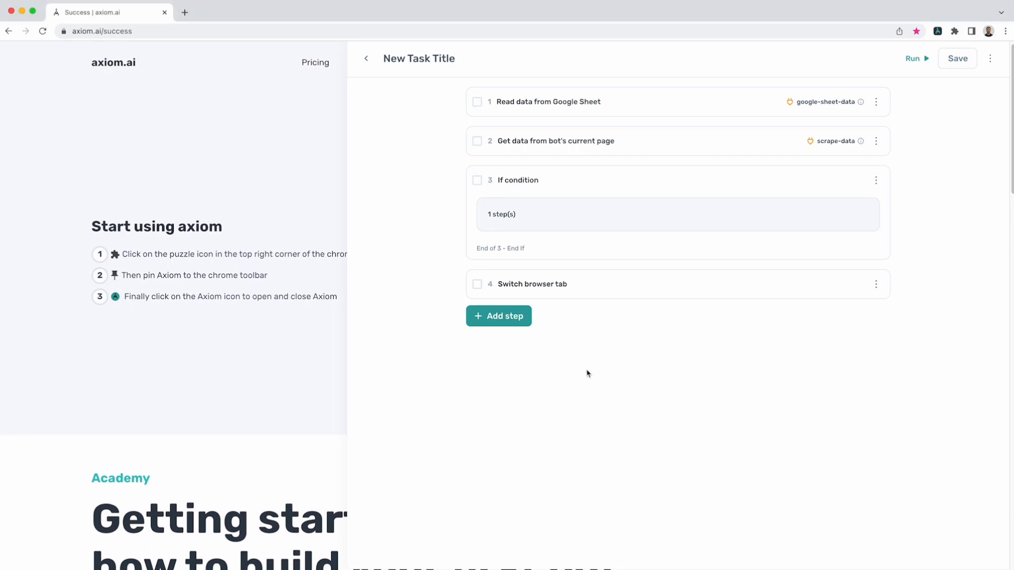
- Add a "Close browser tab" step after Switch browser tab
left_click(504, 315)
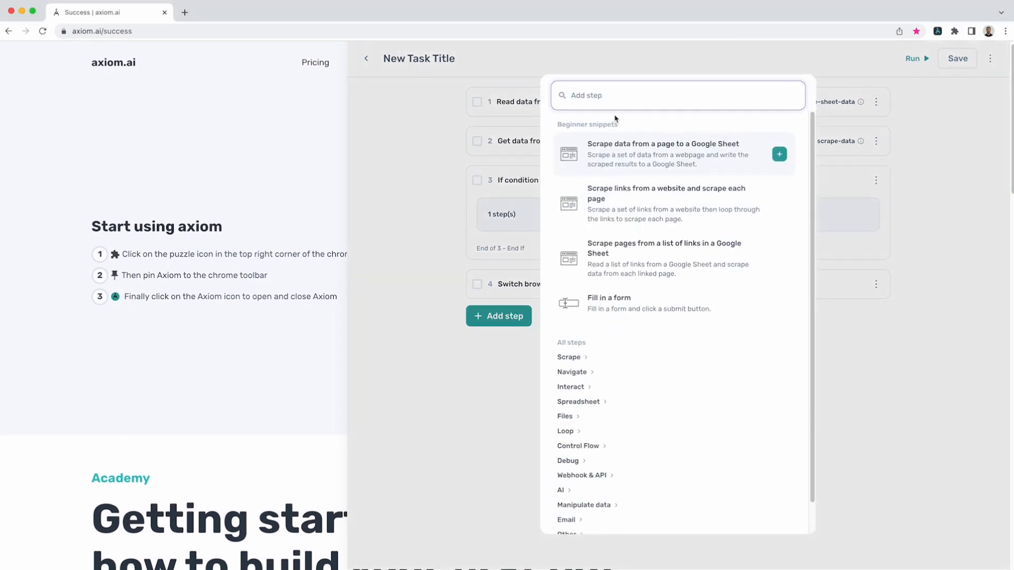
type("Close")
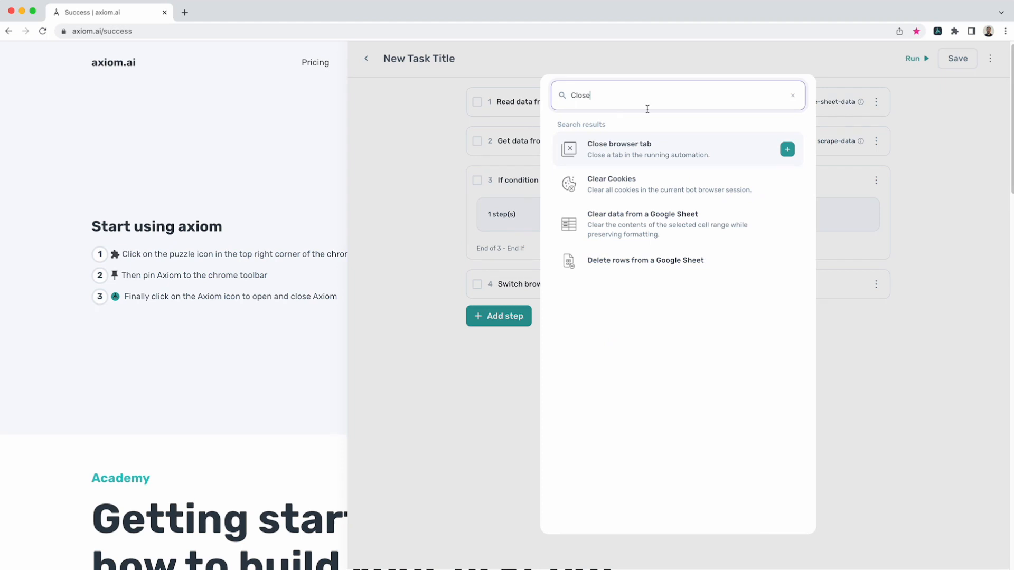
left_click(645, 154)
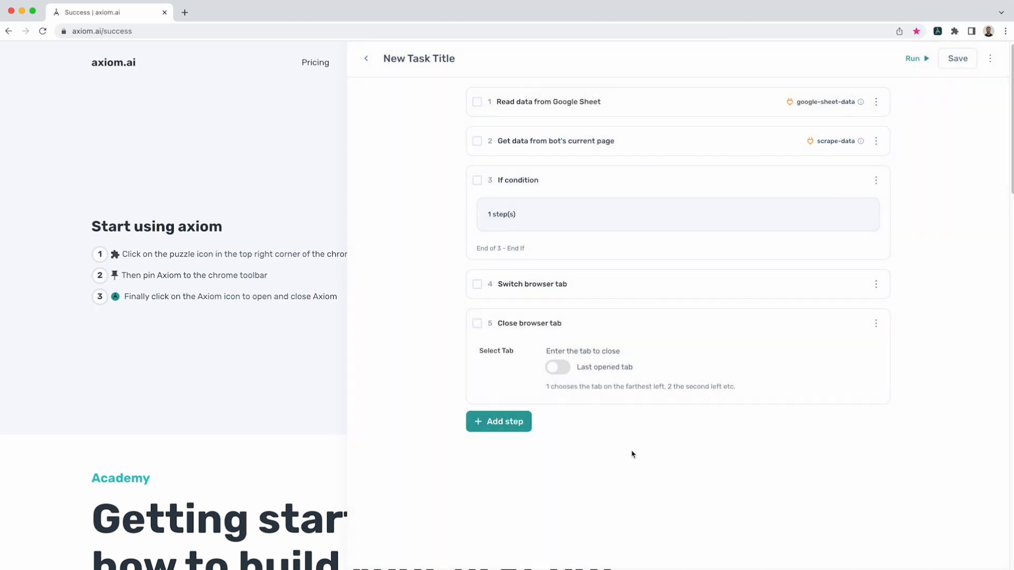
- Enable the Select Tab option of the Close browser tab step and activate its tab number field
left_click(561, 377)
left_click(561, 376)
left_click(584, 403)
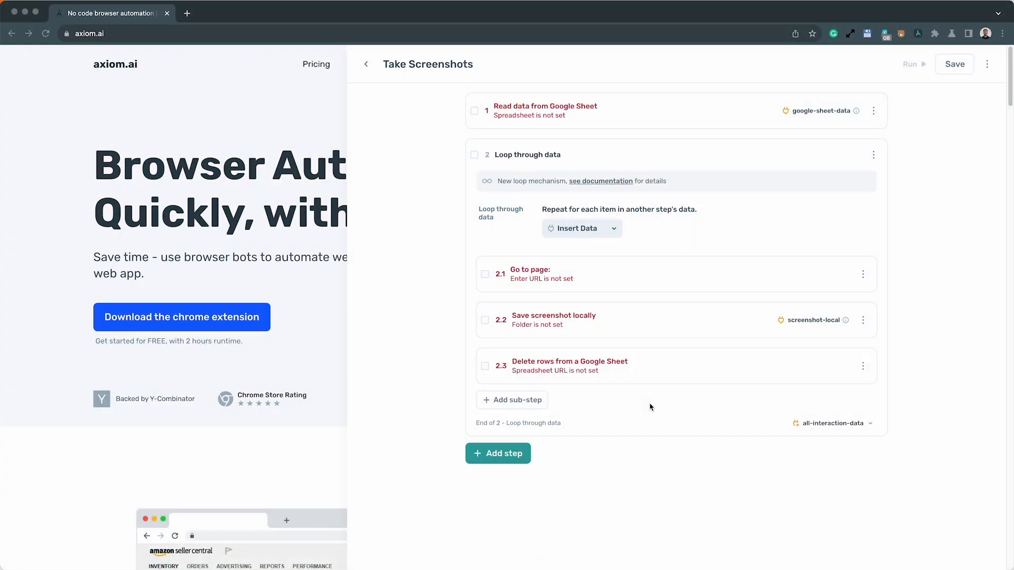
- Add a "Try / Catch" step after Loop through data, at the end of the automation
left_click(524, 458)
left_click(526, 458)
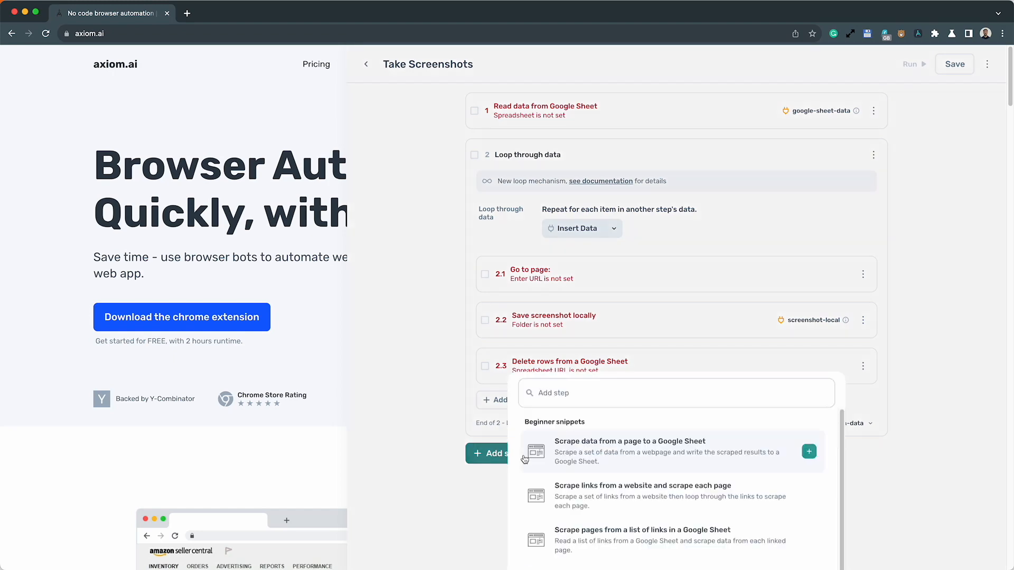
type("Try")
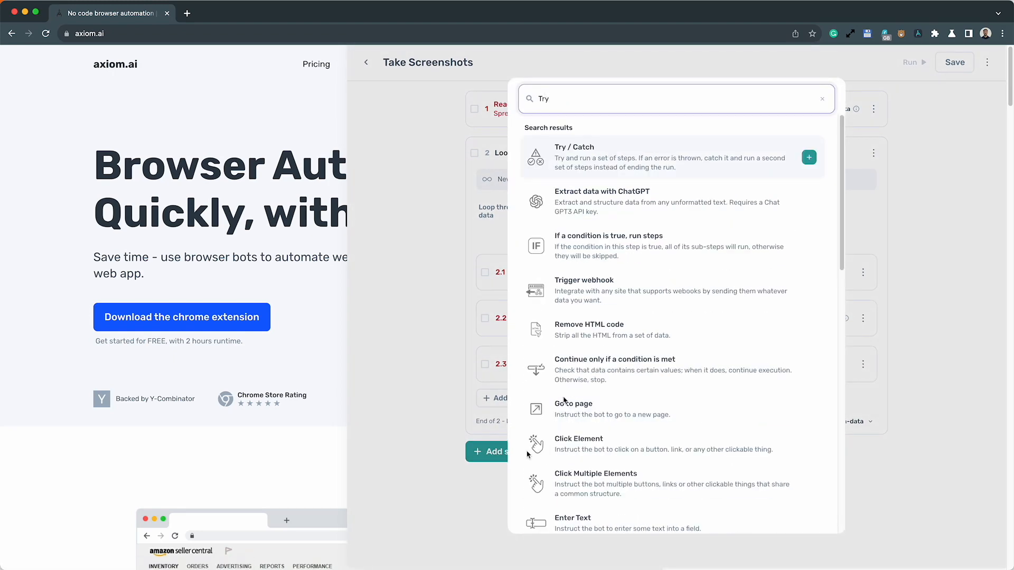
left_click(554, 153)
scroll(573, 478, "down", 5)
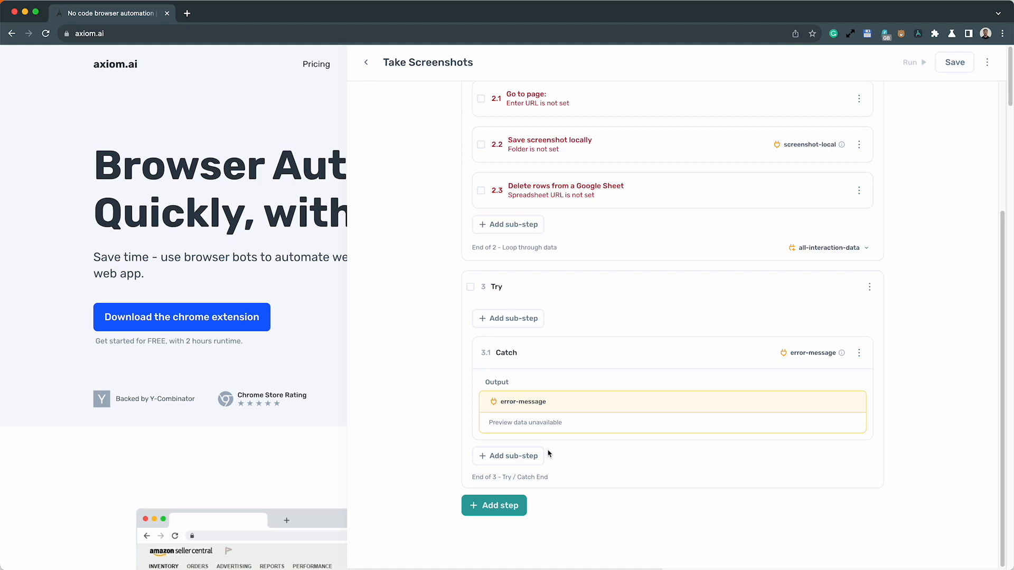
- Add a "Display a message" step after the Try / Catch block and open the data list of its message field
left_click(504, 507)
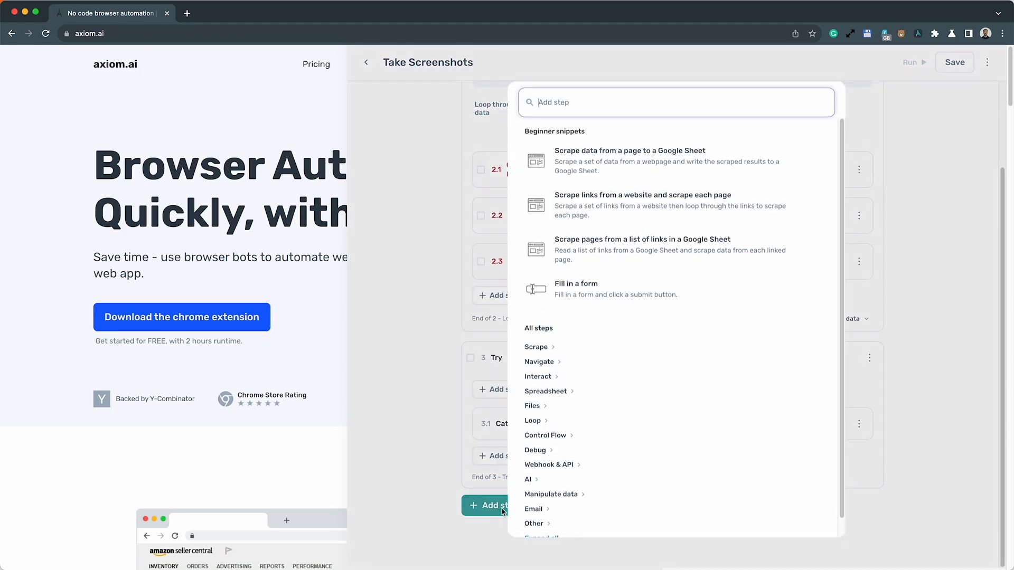
type("dis")
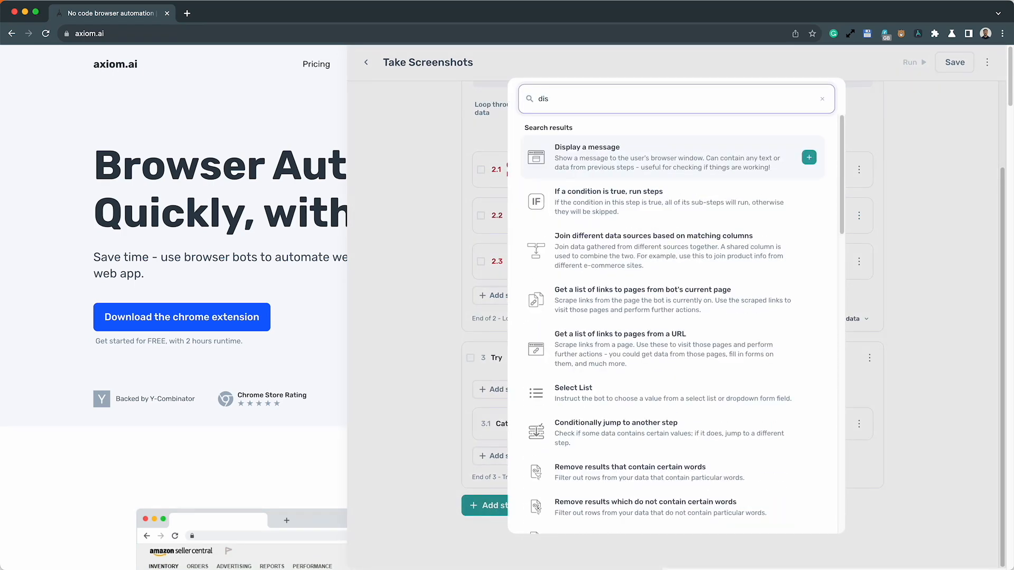
left_click(543, 156)
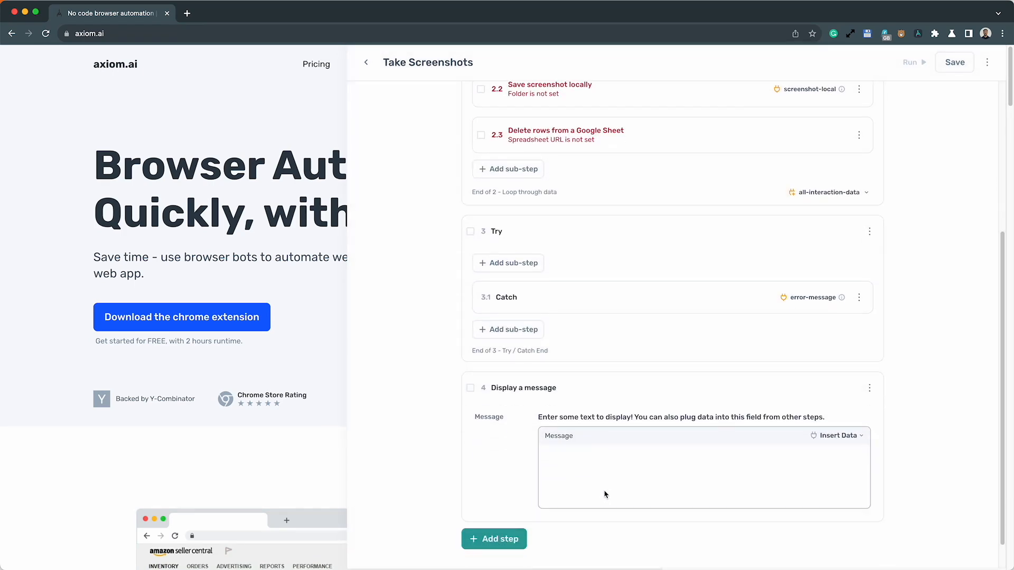
left_click(838, 435)
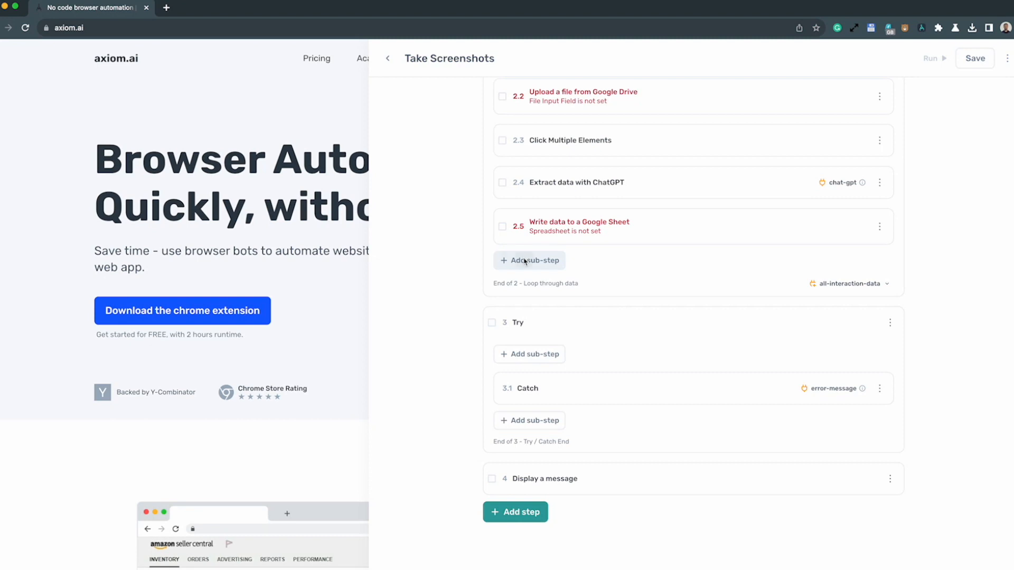
- Add an "If a condition is true, run steps" sub-step inside Loop through data, after Write data to a Google Sheet
left_click(525, 262)
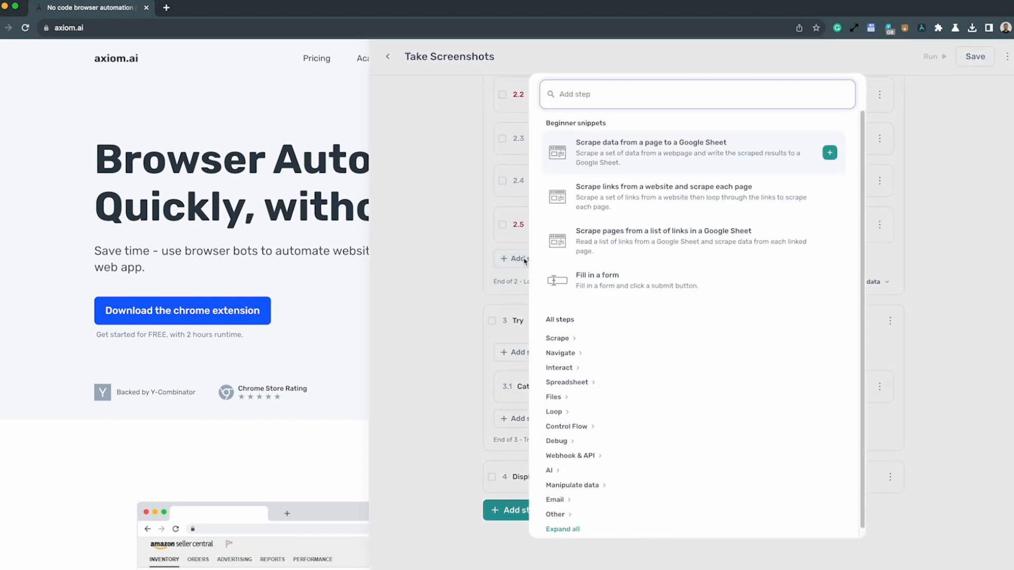
type("IF")
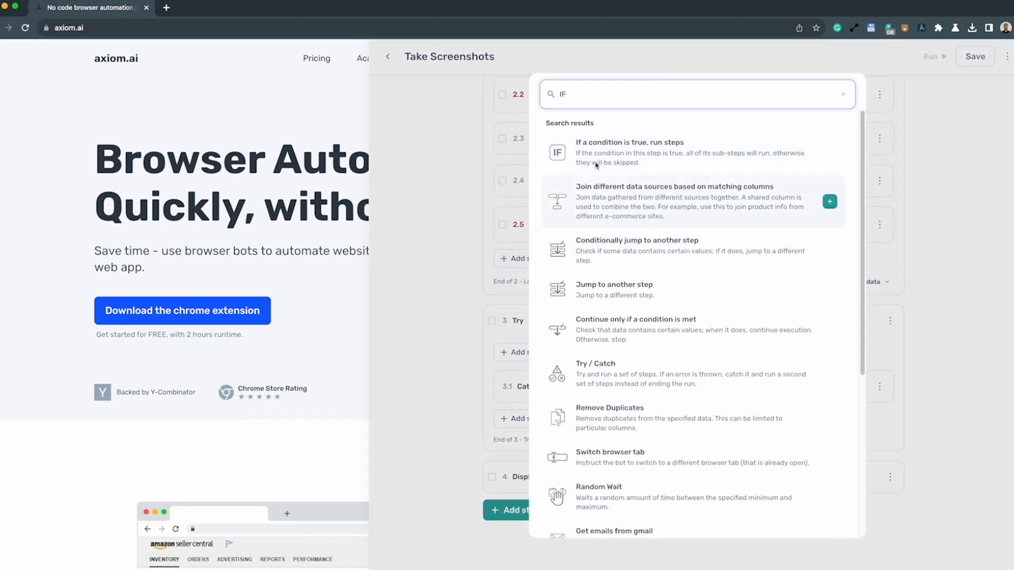
left_click(617, 141)
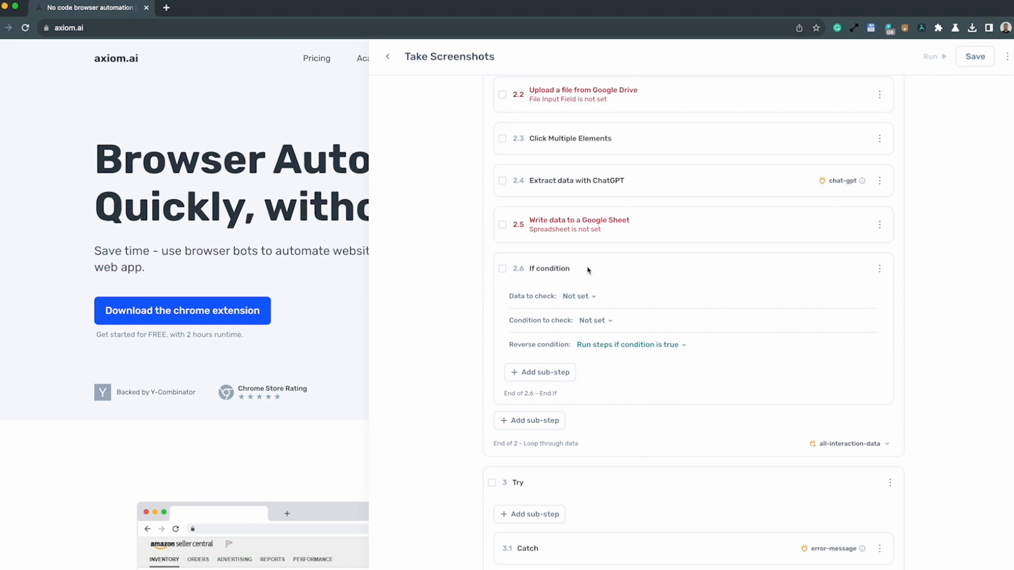
- Examine the If condition's settings: the data to check, the word-matching rules of the condition and the reverse condition option
left_click(575, 296)
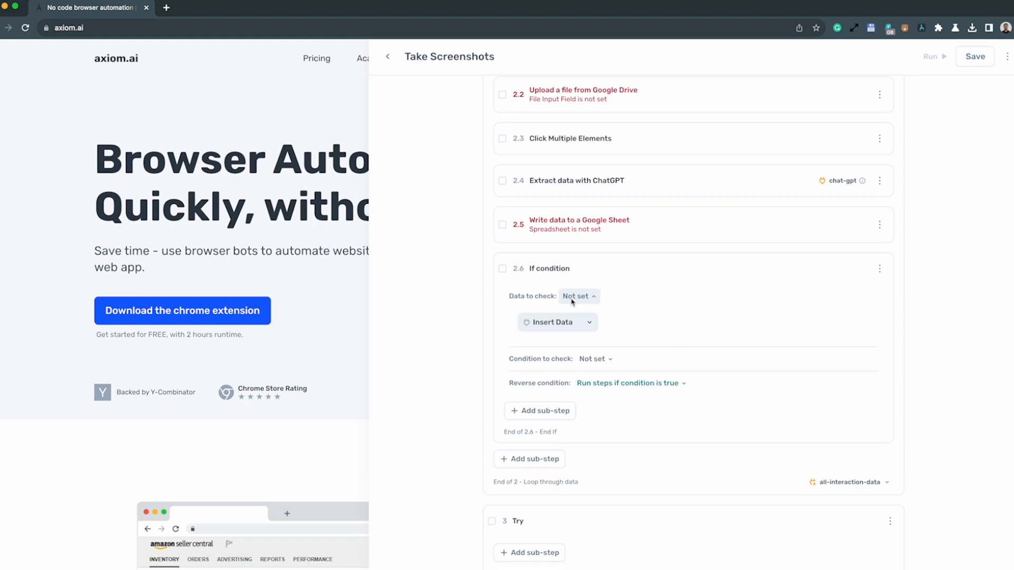
left_click(575, 329)
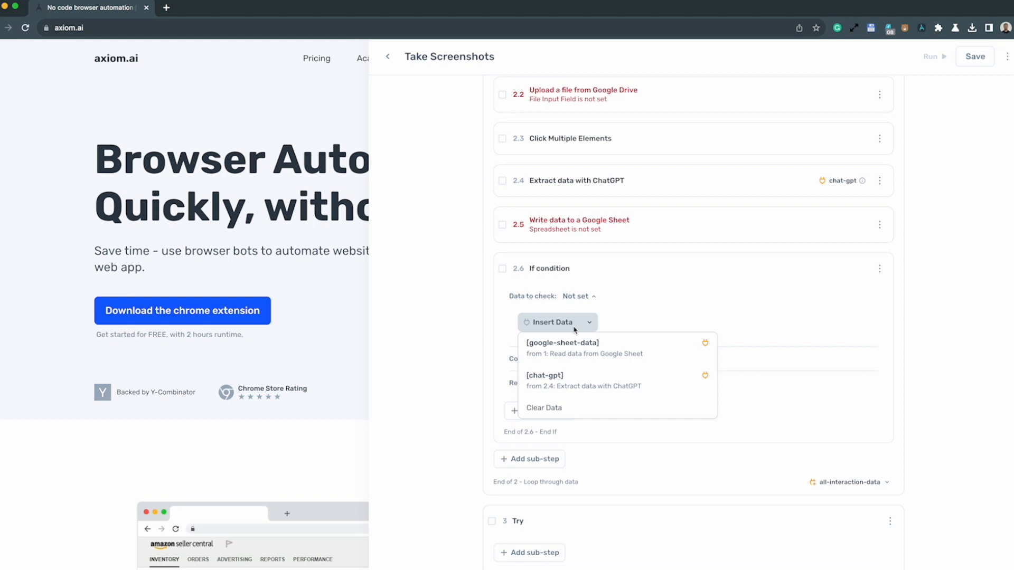
left_click(739, 304)
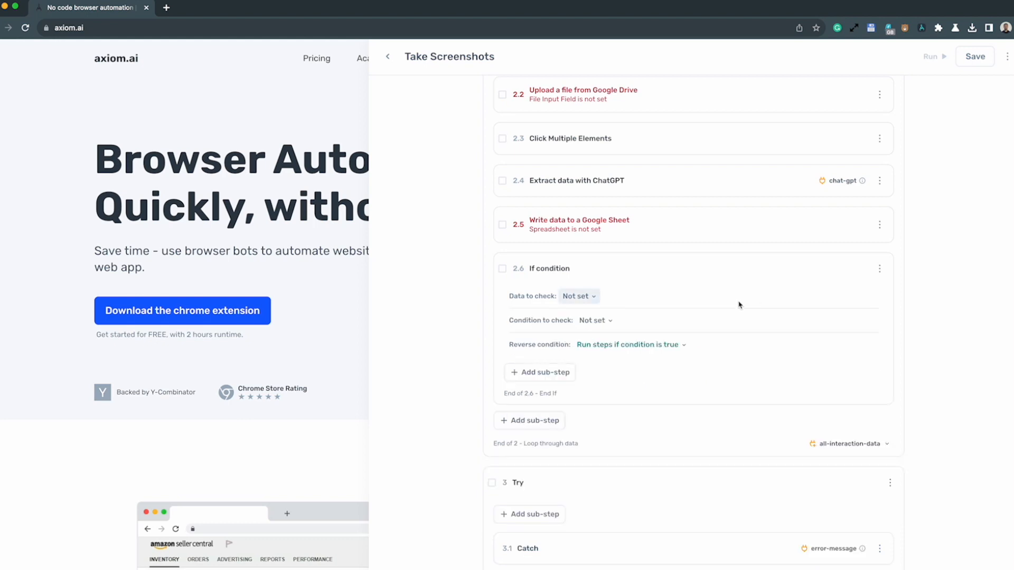
left_click(596, 322)
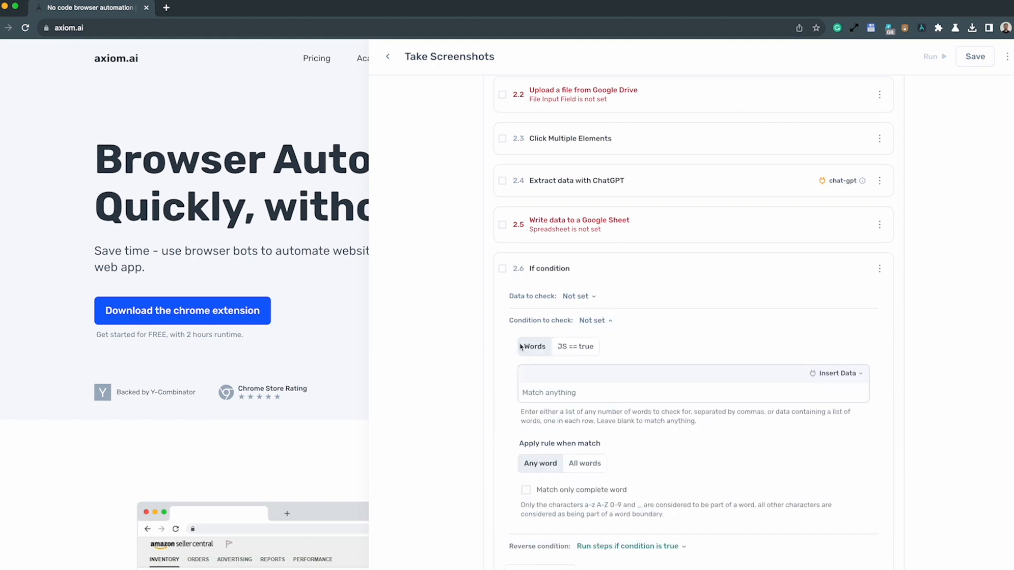
left_click(541, 390)
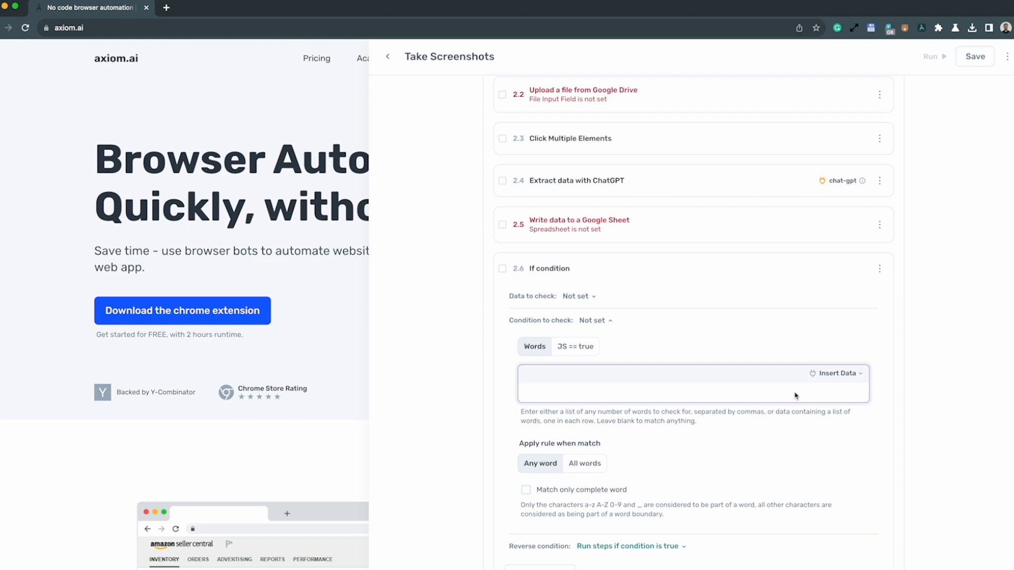
left_click(703, 432)
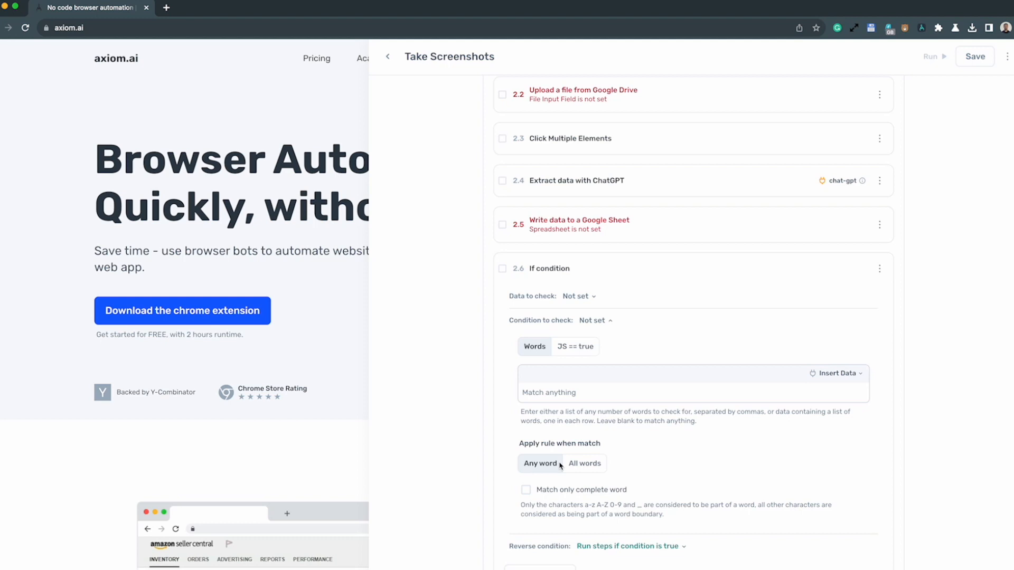
scroll(561, 488, "down", 1)
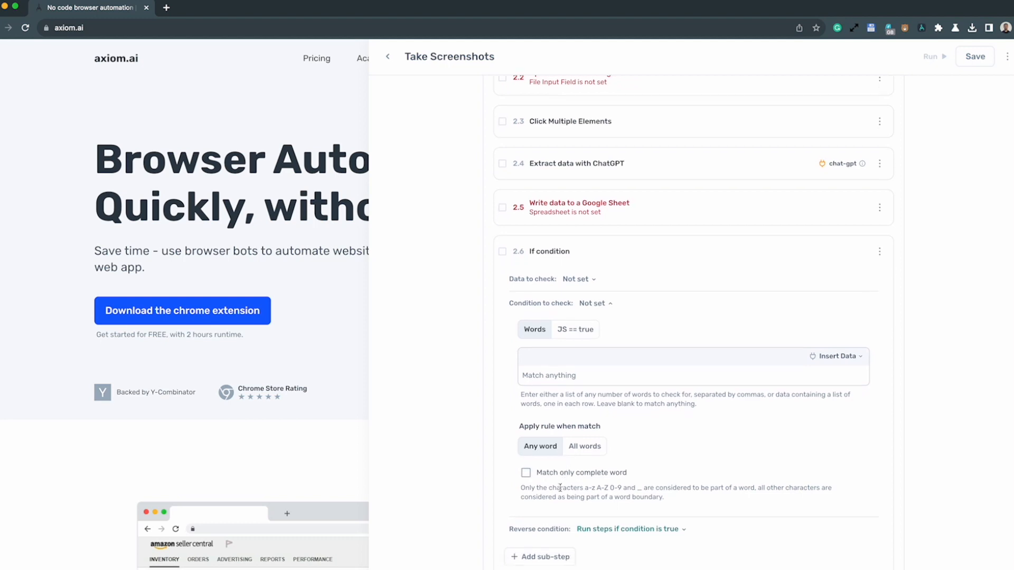
scroll(607, 480, "down", 2)
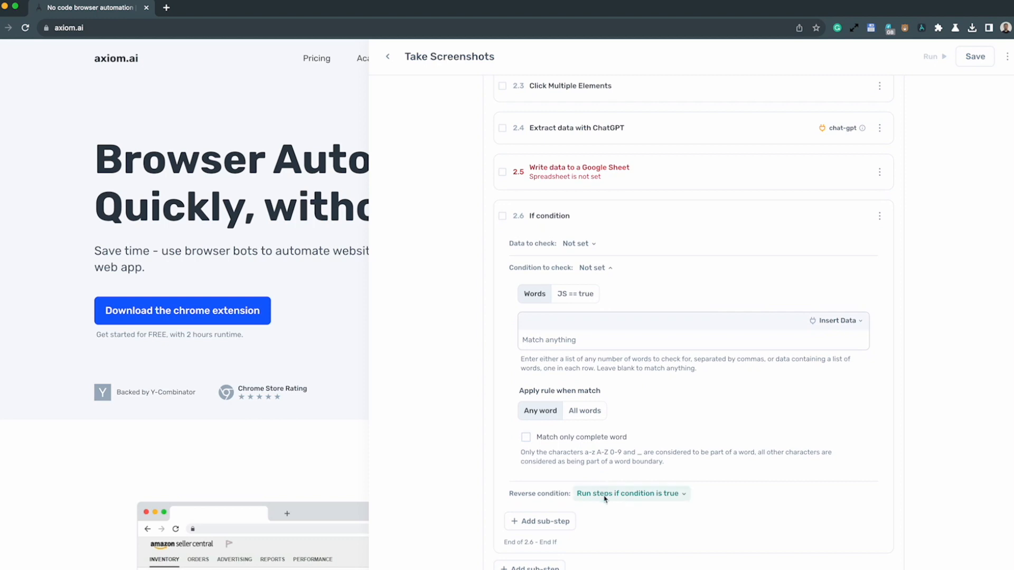
left_click(605, 494)
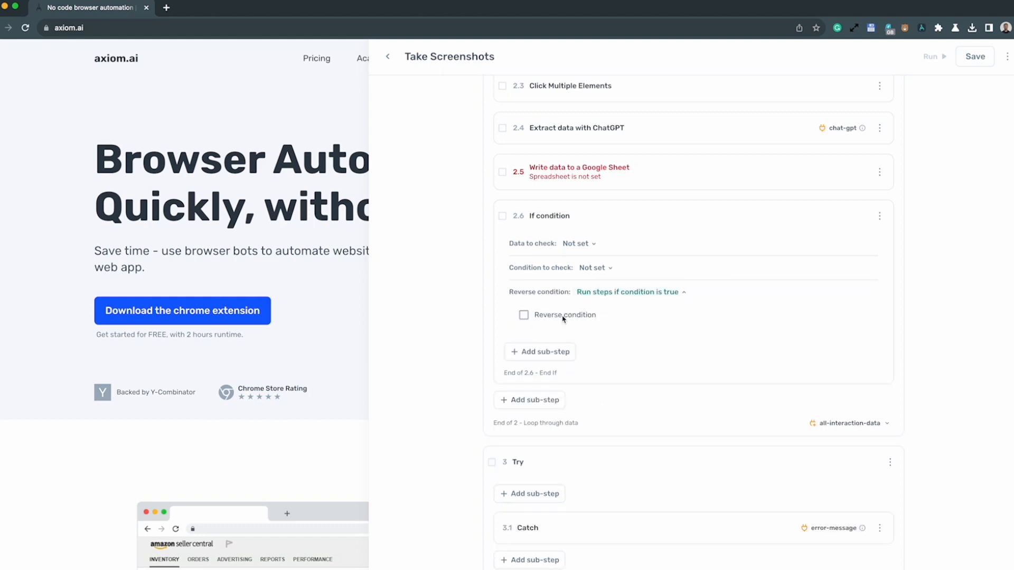
left_click(548, 251)
left_click(548, 252)
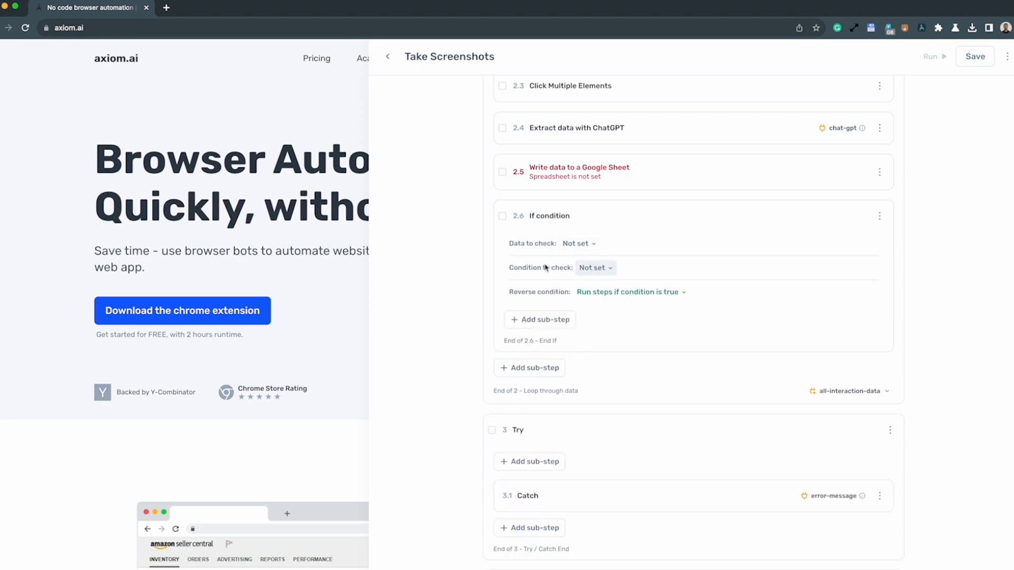
left_click(546, 271)
left_click(565, 294)
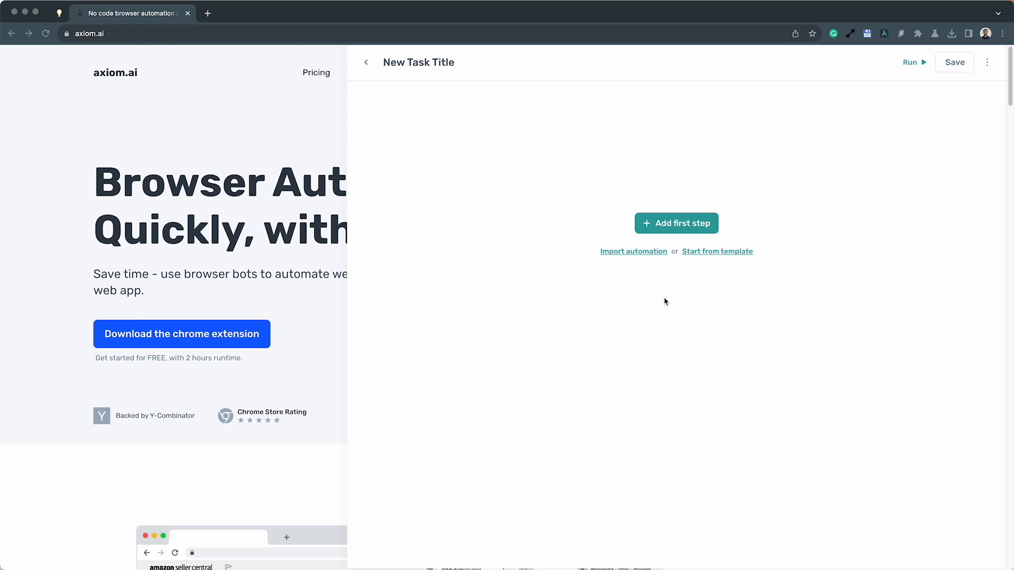
- Add "Get attachments from gmail" as the first step of the new automation
left_click(681, 222)
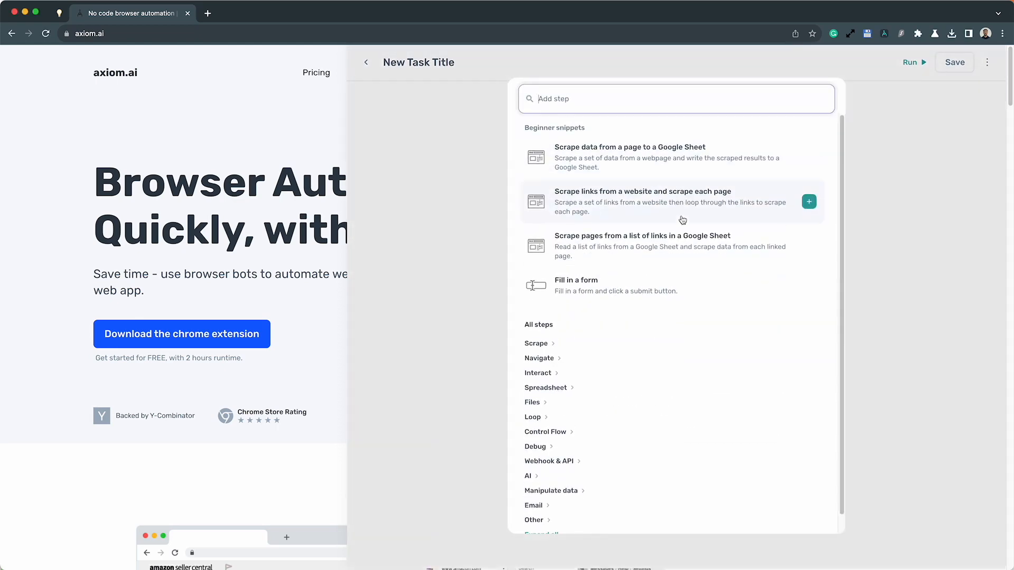
type("gmail")
left_click(651, 207)
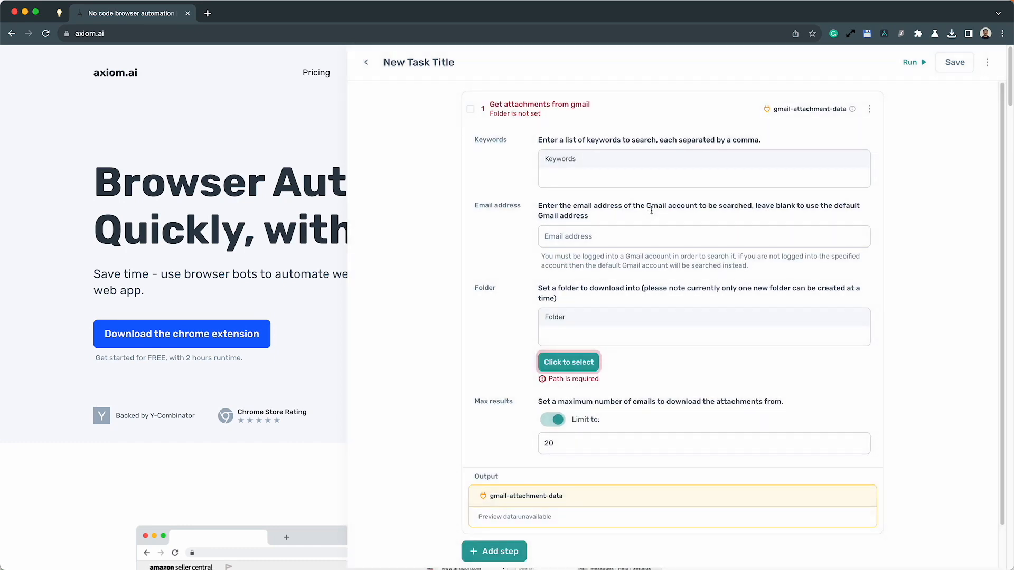
- Examine the keywords, email address, folder and max results fields of the Get attachments from gmail step
left_click(541, 169)
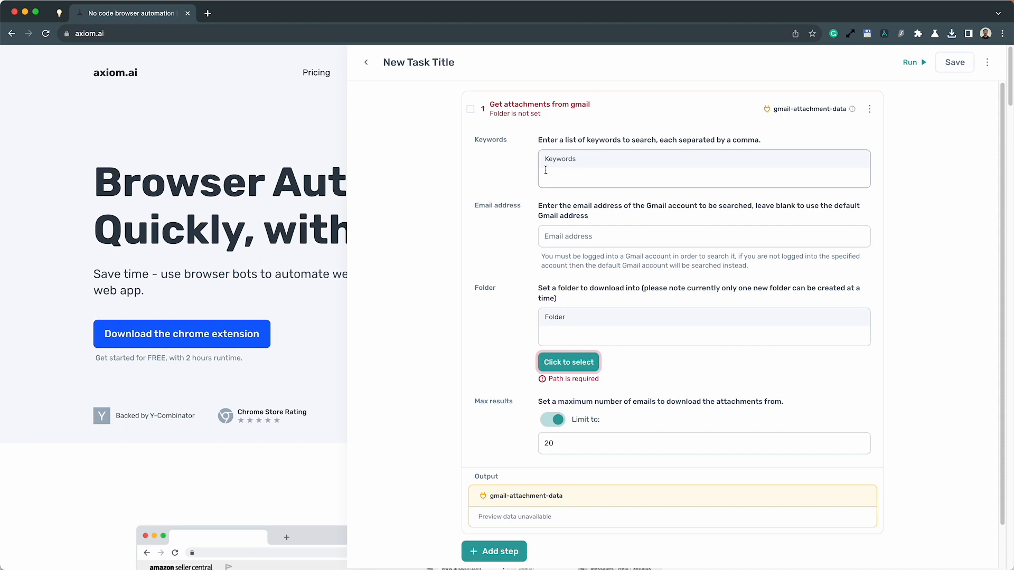
left_click(545, 237)
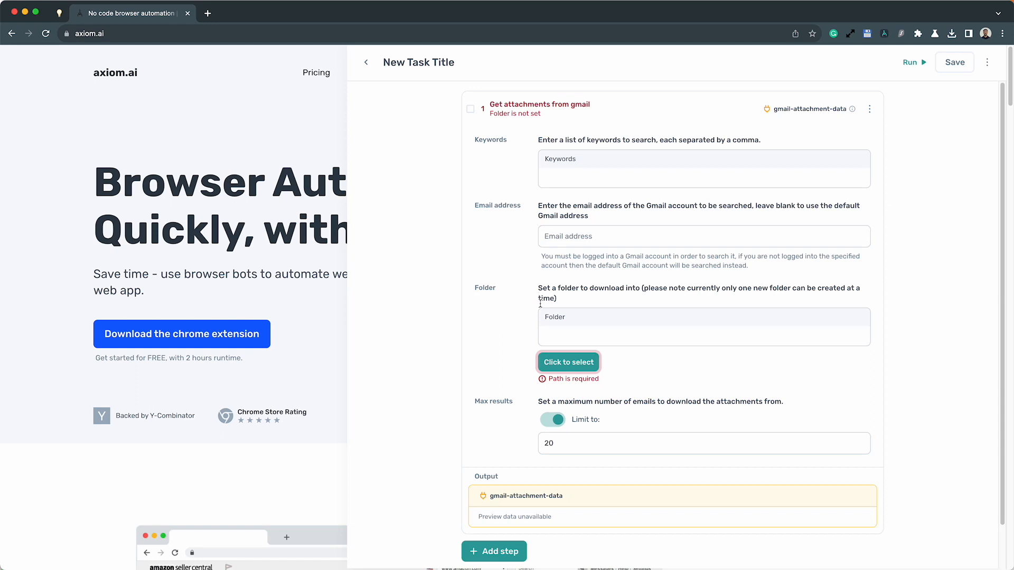
left_click(554, 334)
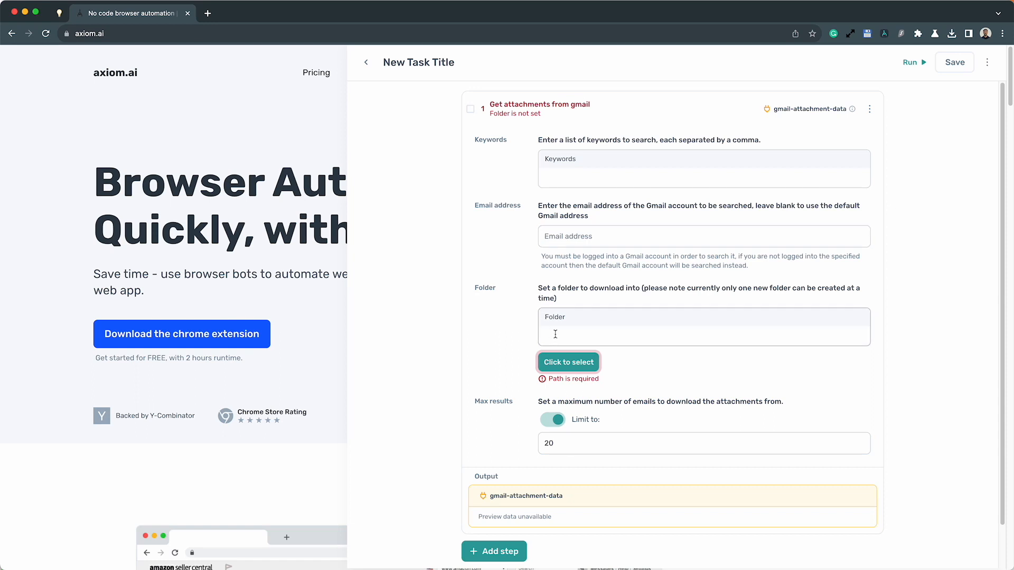
left_click(571, 439)
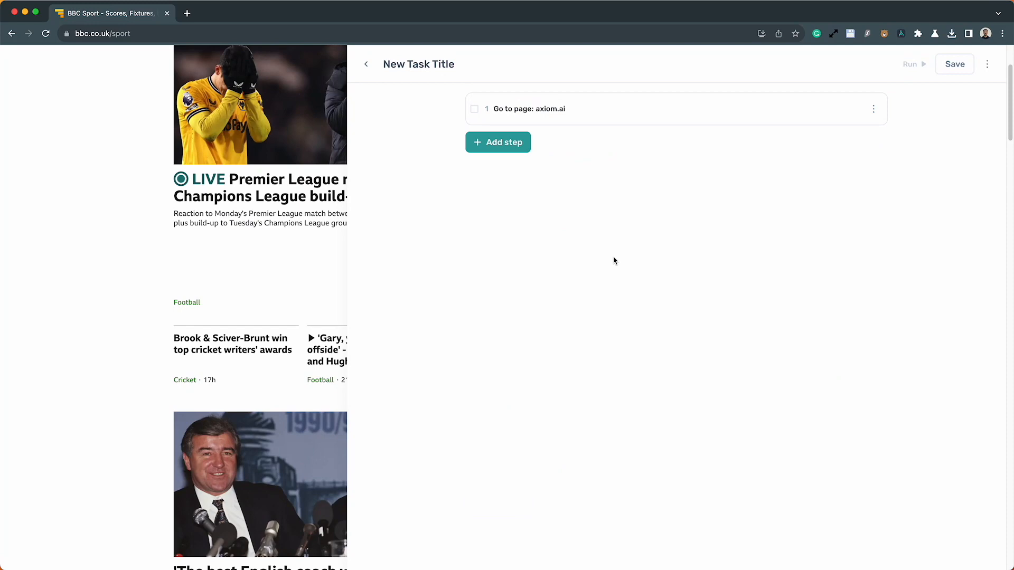
- Add a "Get data from bot's current page" step after Go to page: axiom.ai
left_click(505, 152)
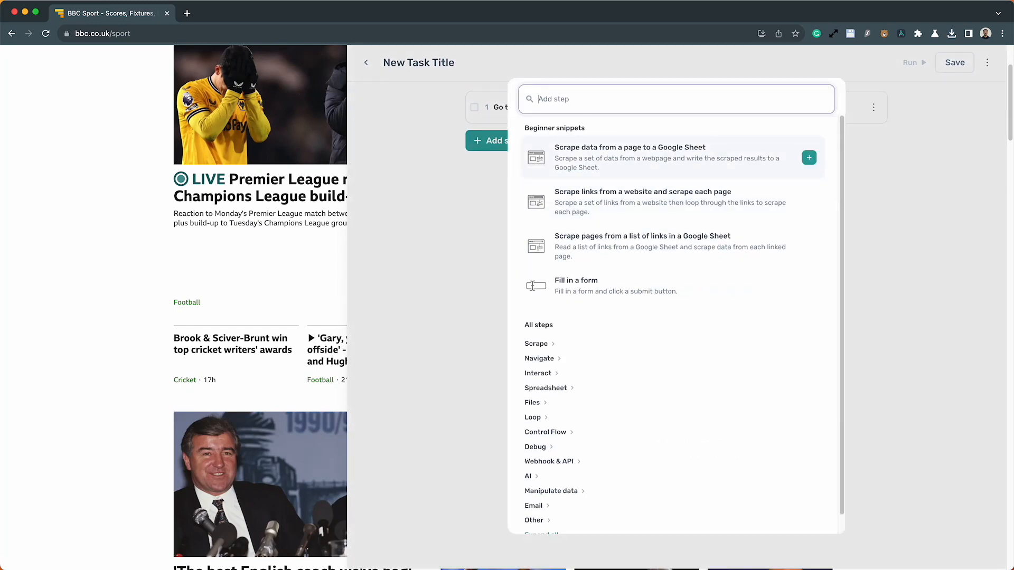
type("get")
left_click(603, 204)
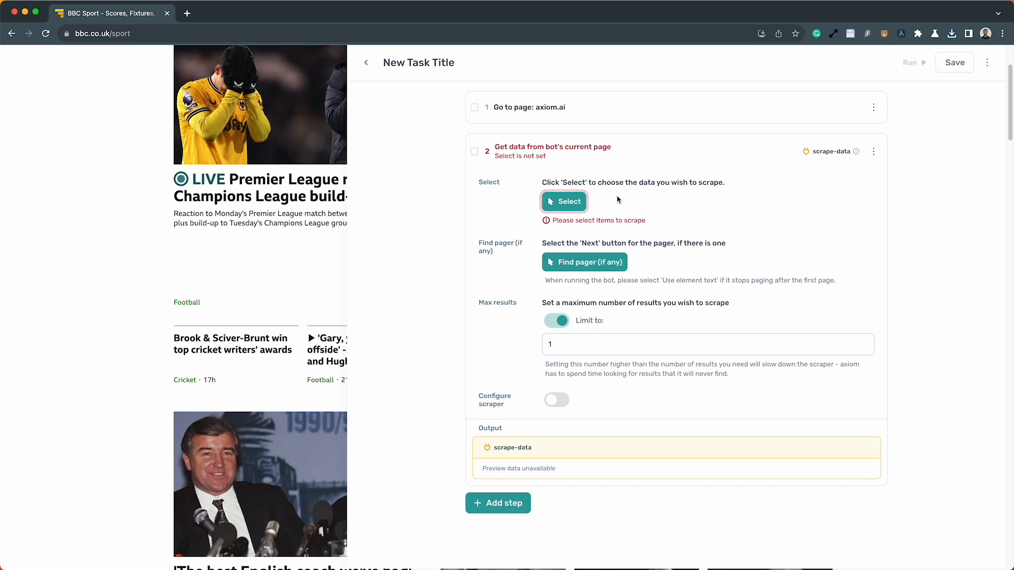
- Select the BBC Sport story headlines as the text to scrape into column A, using two neighbouring headlines as the pattern
left_click(568, 202)
scroll(502, 274, "up", 3)
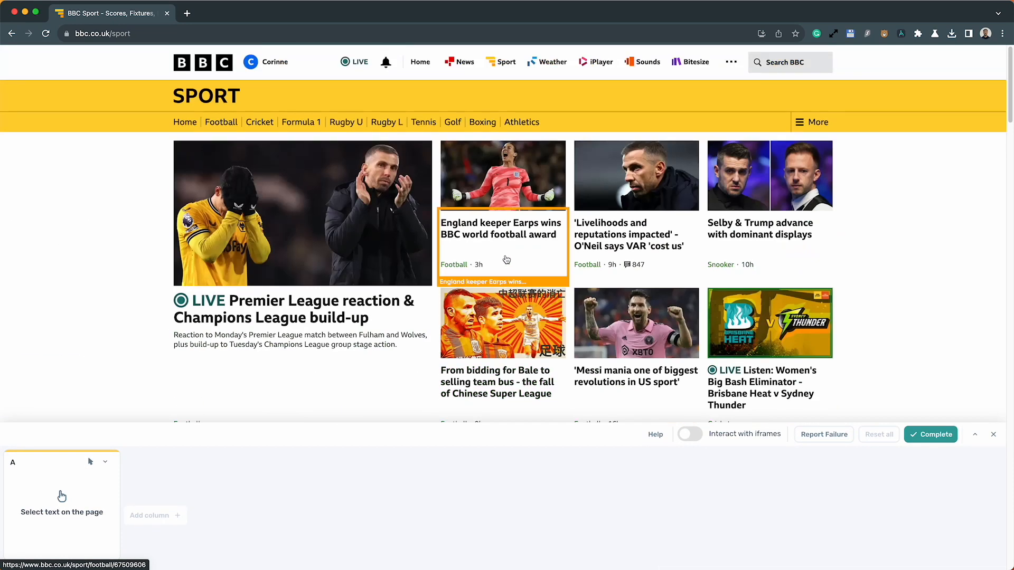
left_click(531, 235)
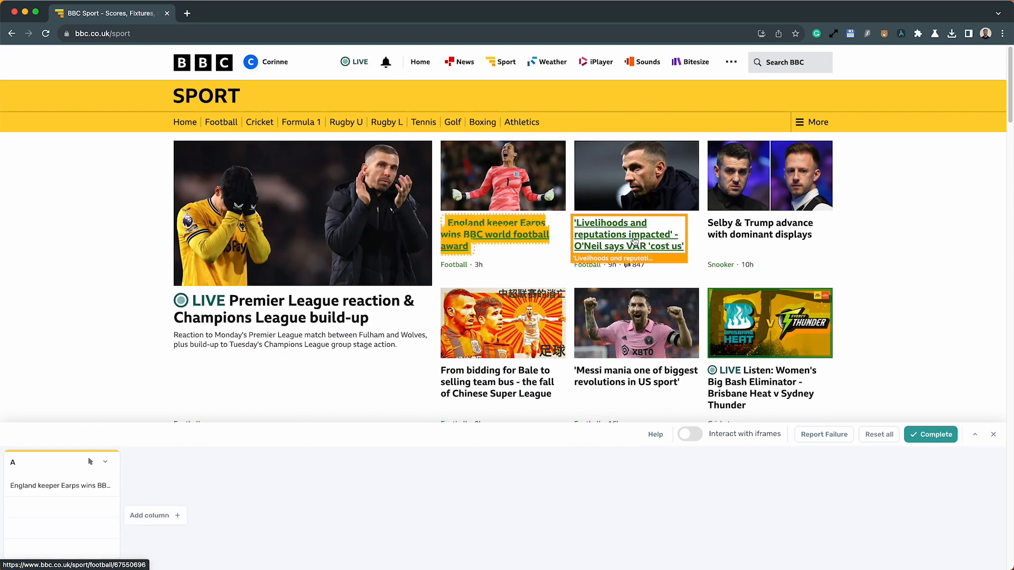
left_click(635, 242)
scroll(771, 237, "down", 4)
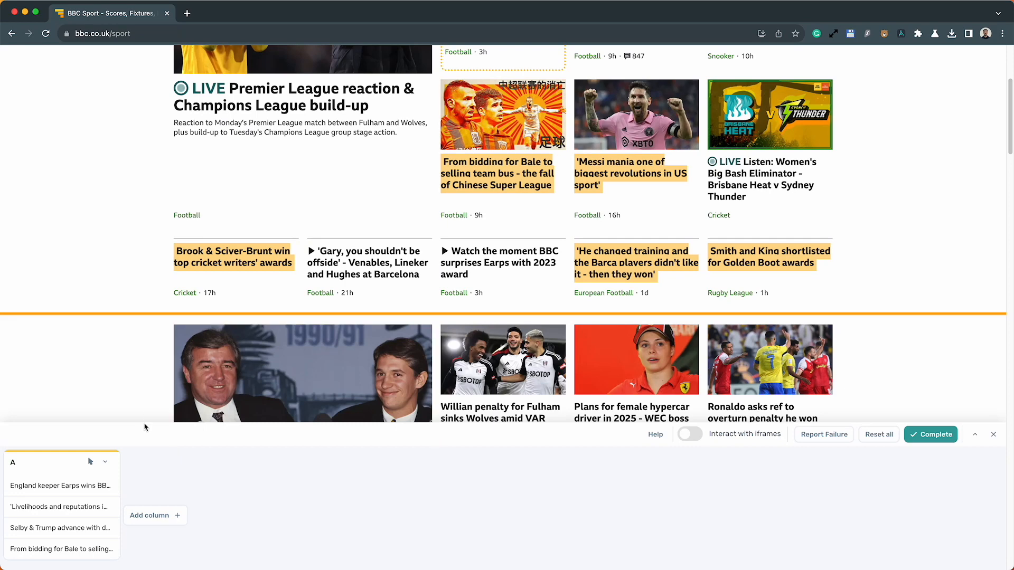
- Check column A's selection types, add empty columns B and C to the scraper, and complete the data selection
left_click(105, 462)
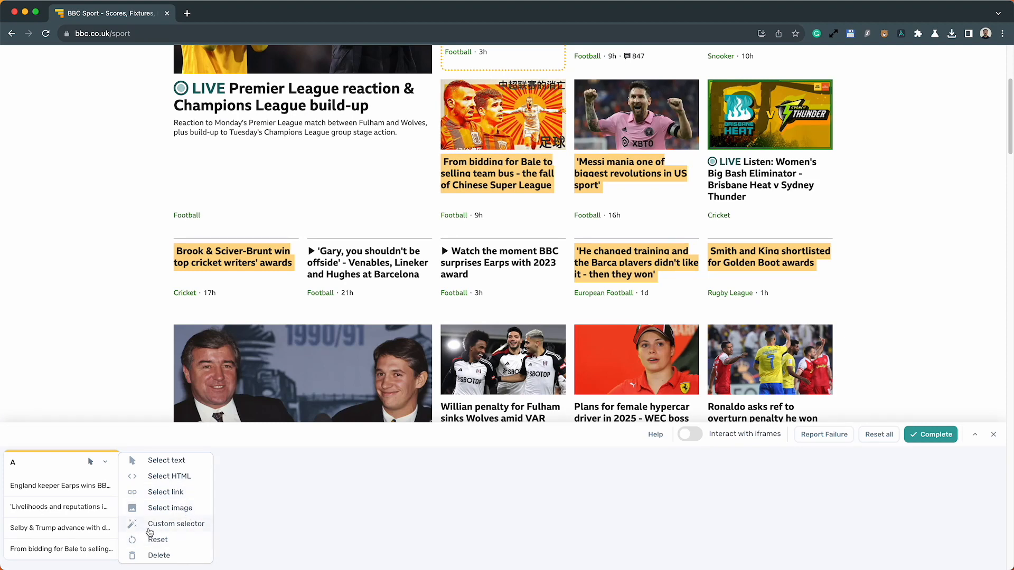
left_click(276, 521)
left_click(150, 515)
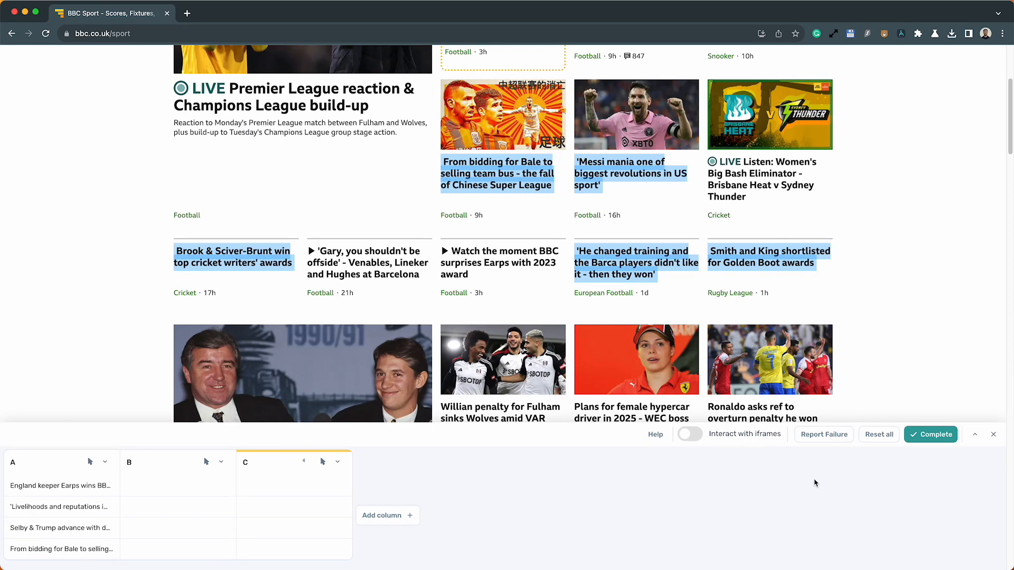
left_click(933, 436)
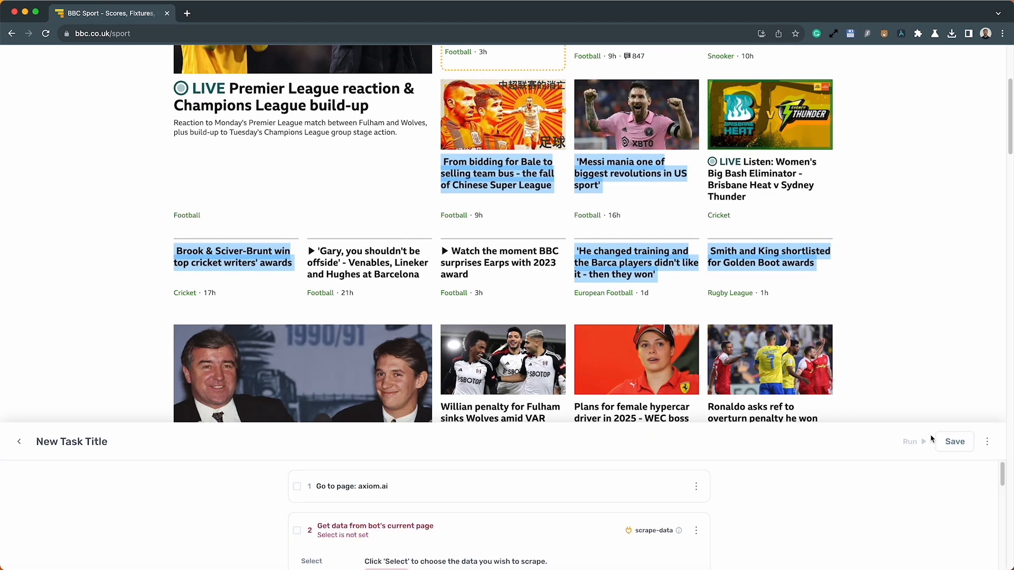
- Limit the scraper's maximum results to 1 and turn on the Configure scraper options
left_click(558, 321)
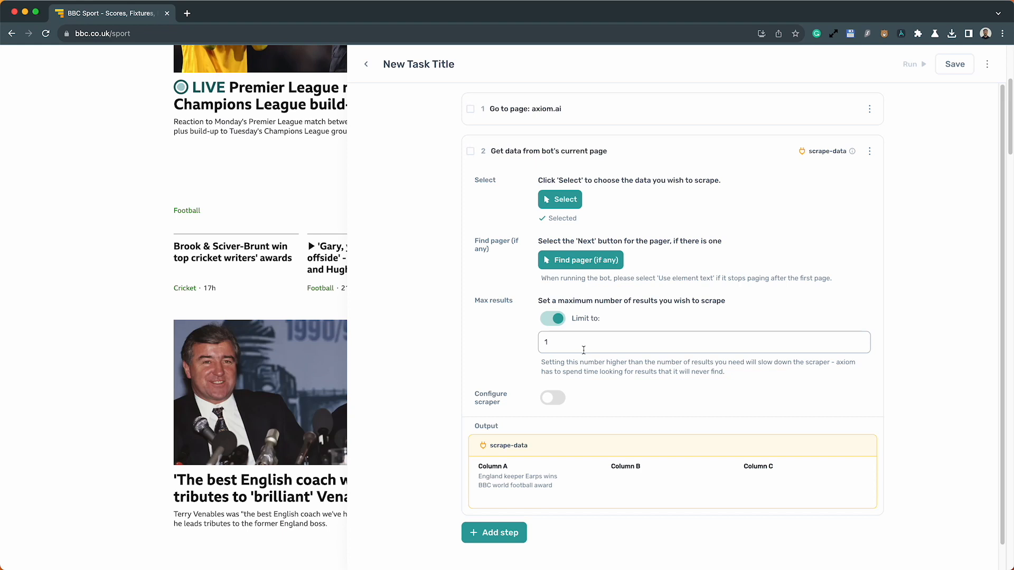
left_click(553, 400)
scroll(520, 506, "down", 3)
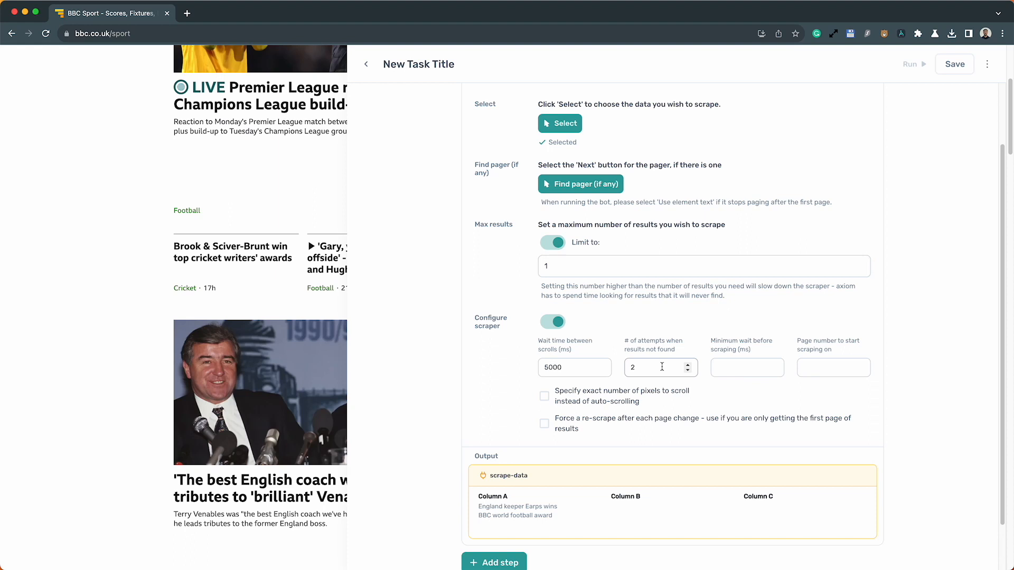
- Set the number of attempts when results are not found to 0 and enable specifying an exact number of pixels to scroll
left_click(661, 367)
key("BackSpace")
type("0")
left_click(733, 387)
left_click(556, 404)
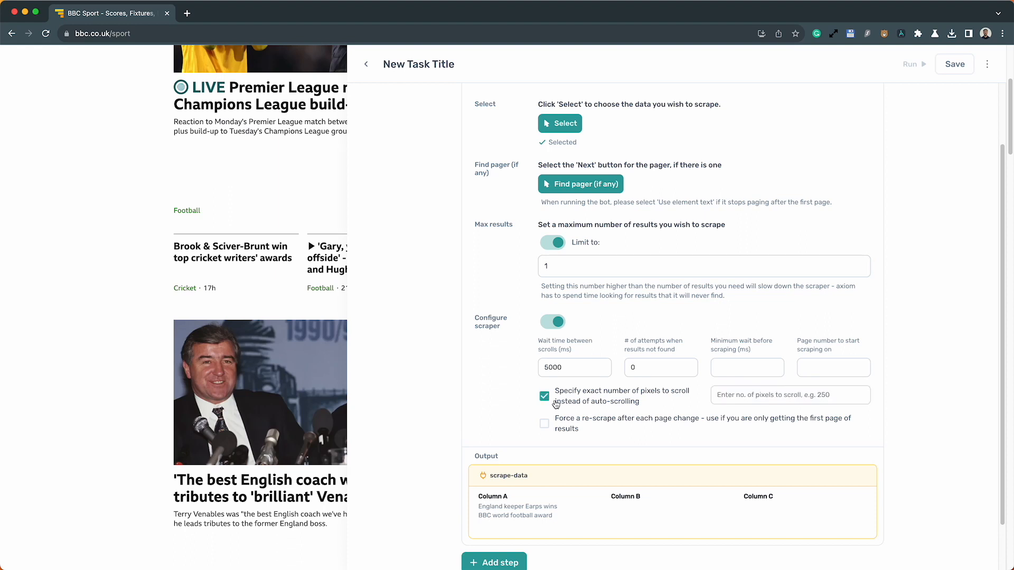
left_click(607, 402)
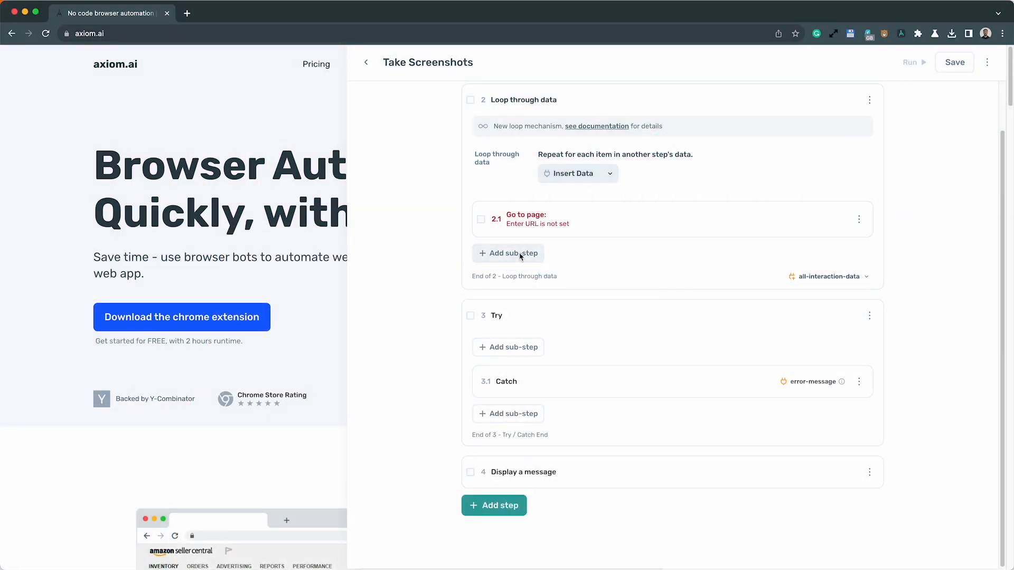
- Add a "Download a file to Google Drive" sub-step after Go to page inside the Loop through data step
left_click(519, 256)
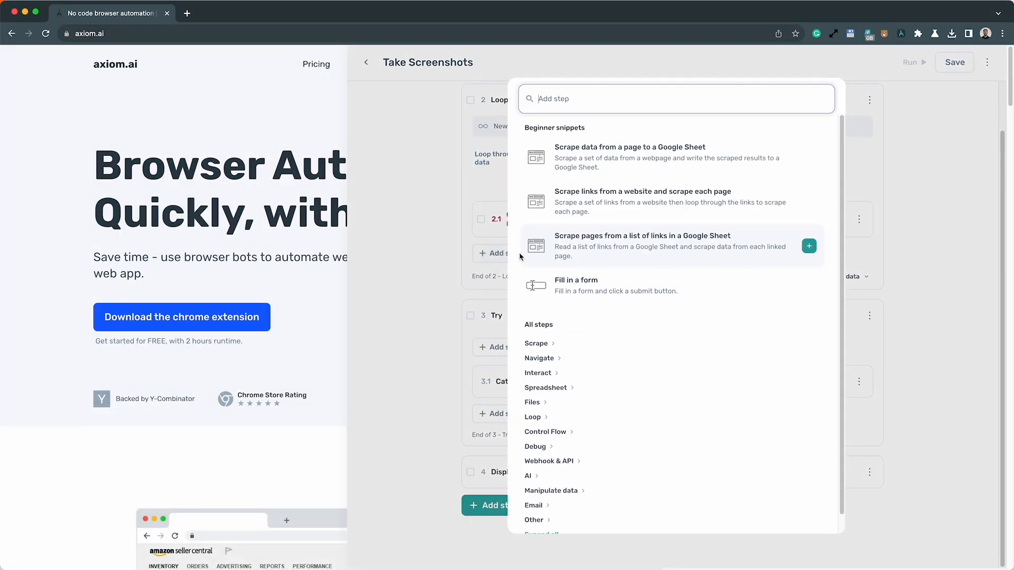
type("G")
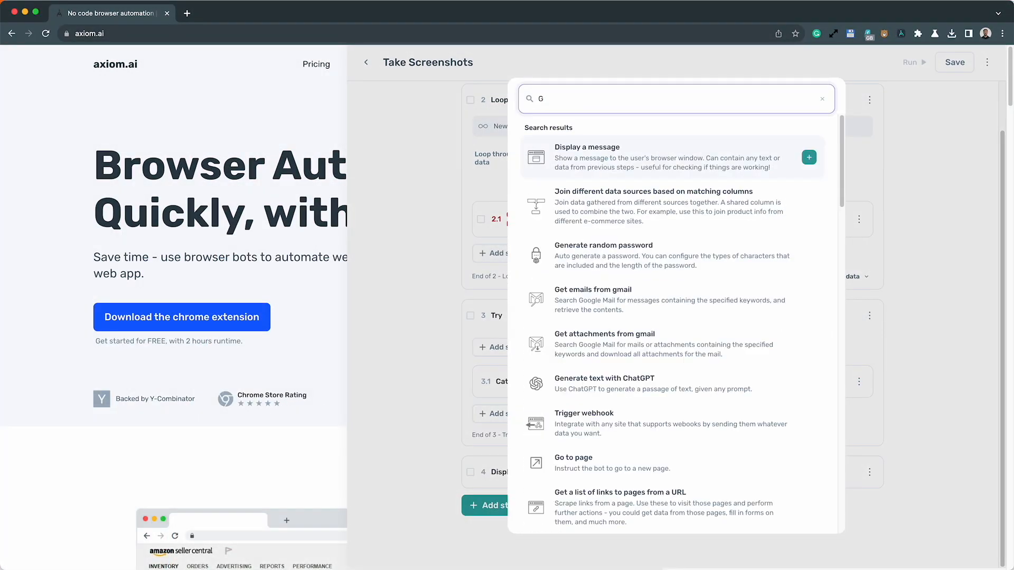
type("oogle")
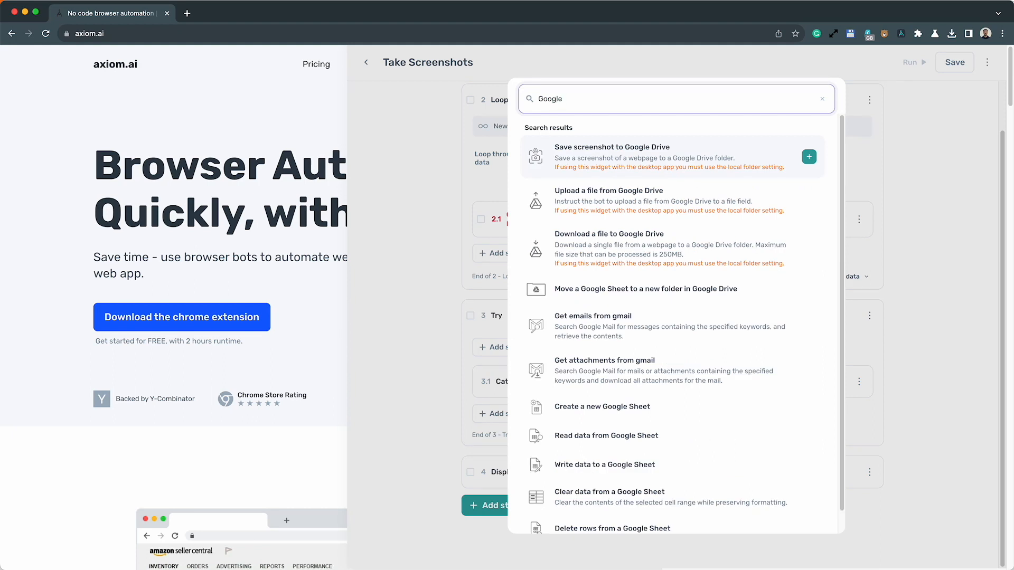
left_click(598, 247)
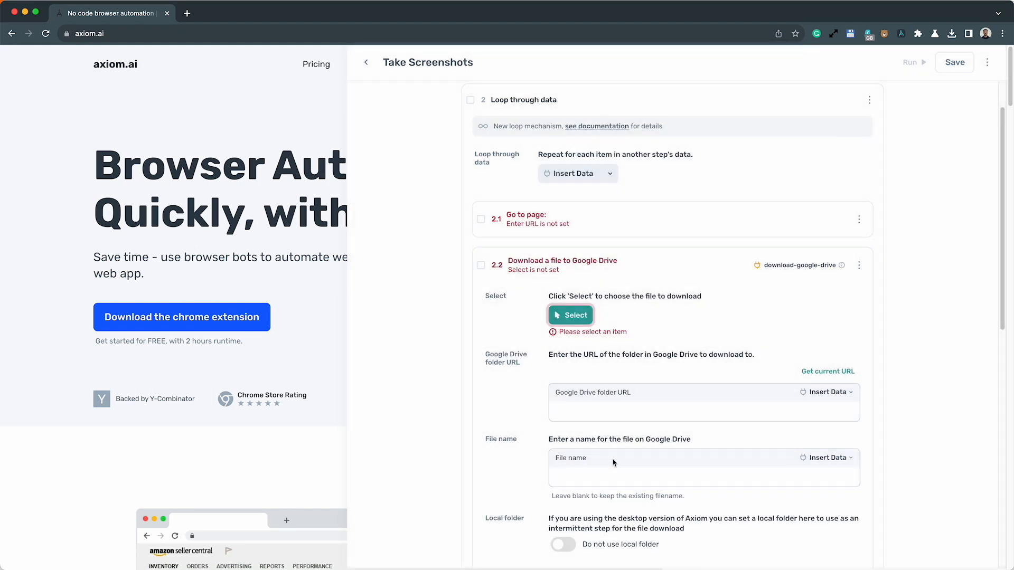
- Set the page's "Download the chrome extension" button as the file to download and complete the selection
scroll(614, 463, "down", 2)
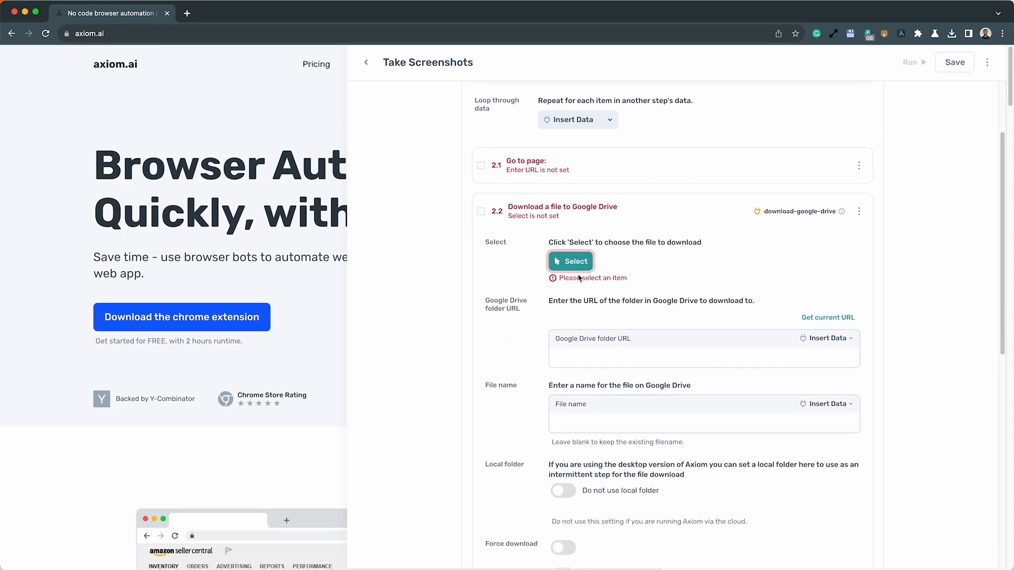
left_click(577, 264)
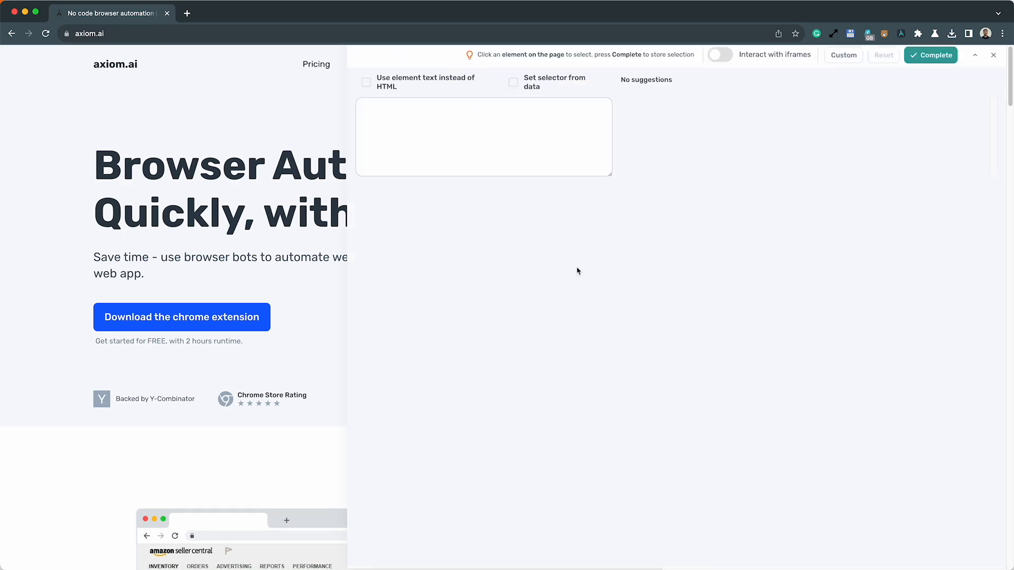
left_click(269, 320)
left_click(930, 558)
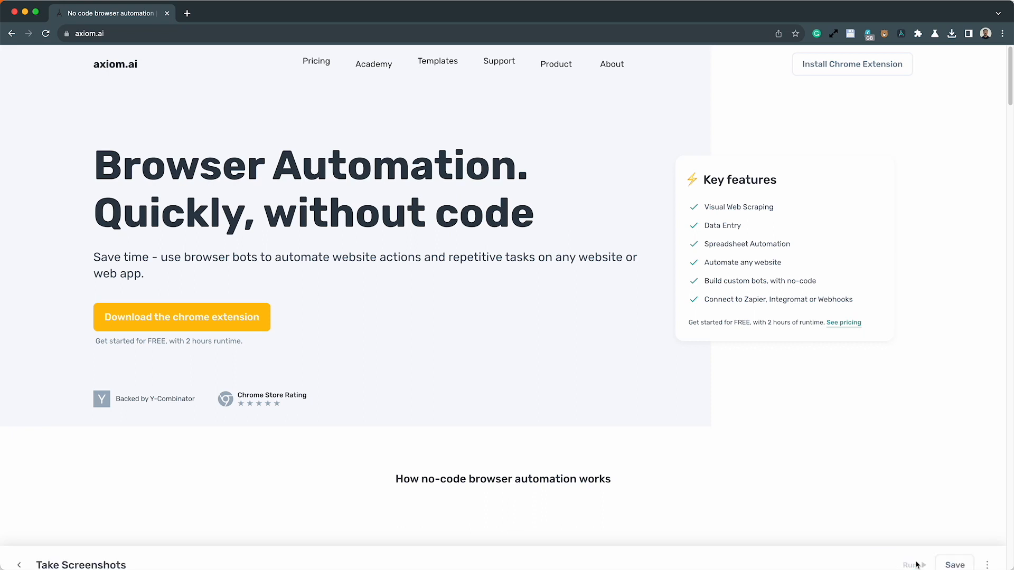
- Check the Google Drive folder URL and File name fields, leaving them blank, and turn on the Local folder setting
left_click(615, 362)
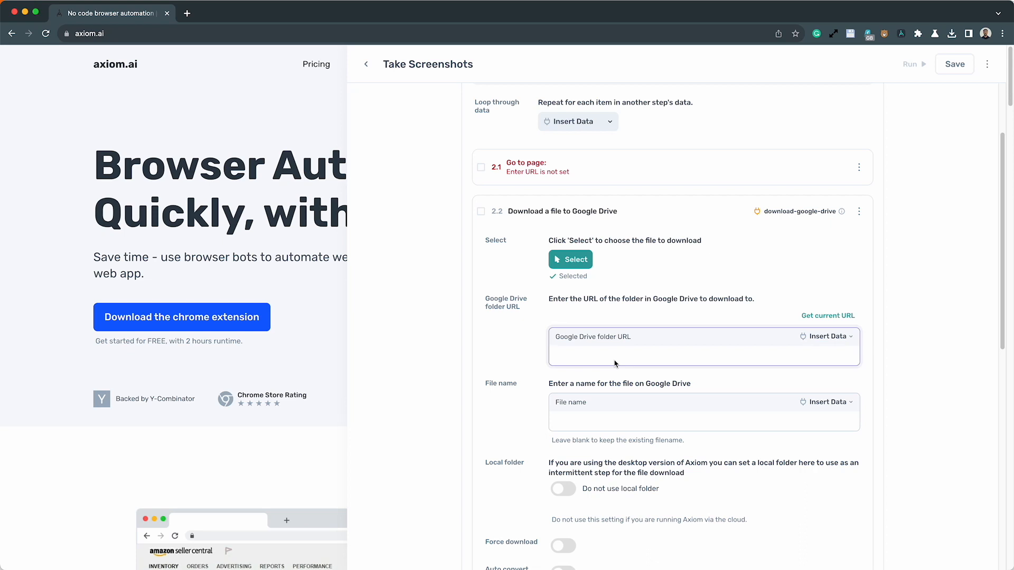
left_click(601, 416)
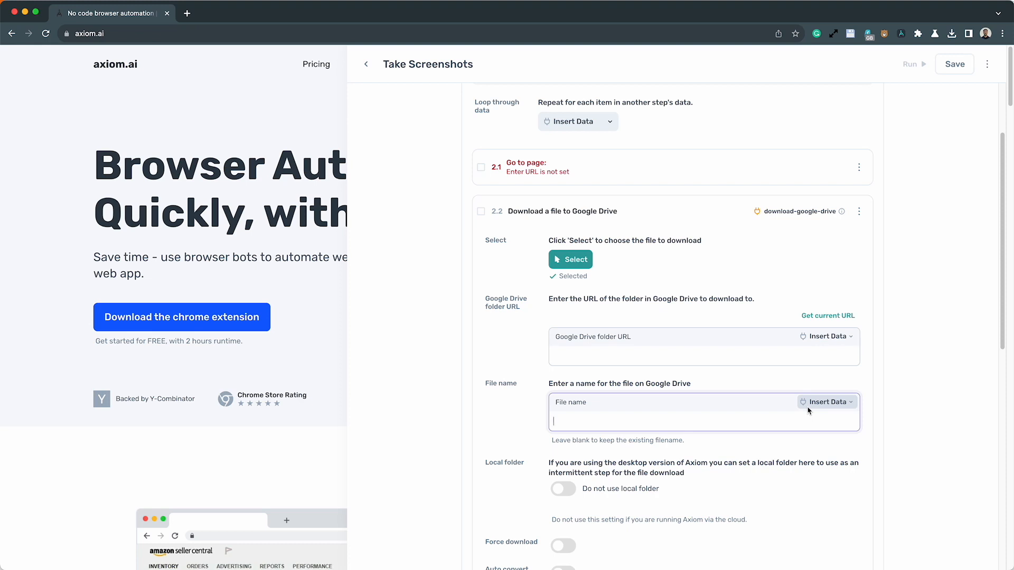
scroll(678, 454, "down", 2)
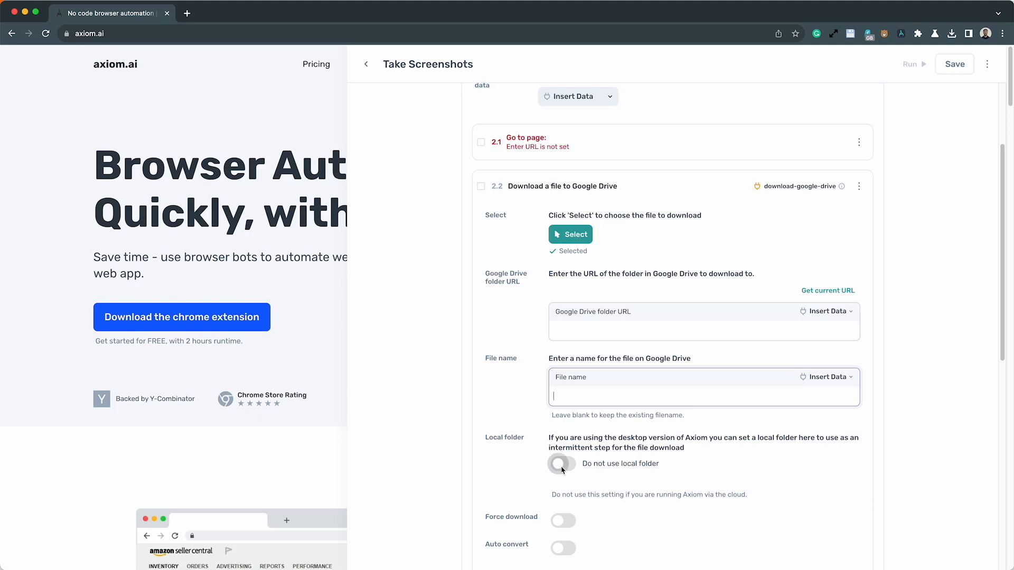
left_click(562, 465)
scroll(560, 496, "down", 5)
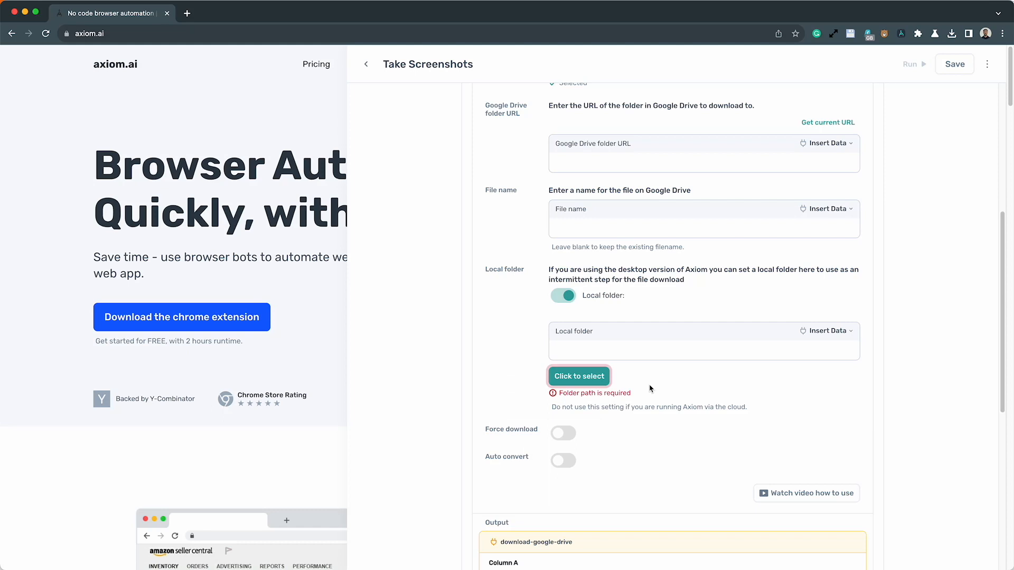
- Turn on the Force download and Auto convert settings of the Google Drive download sub-step
left_click(563, 433)
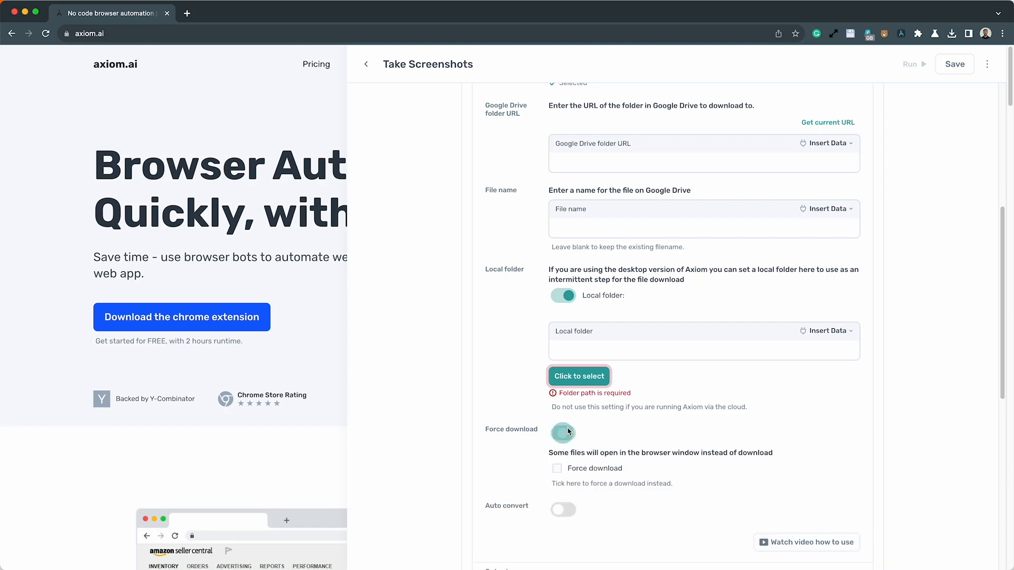
scroll(595, 484, "down", 3)
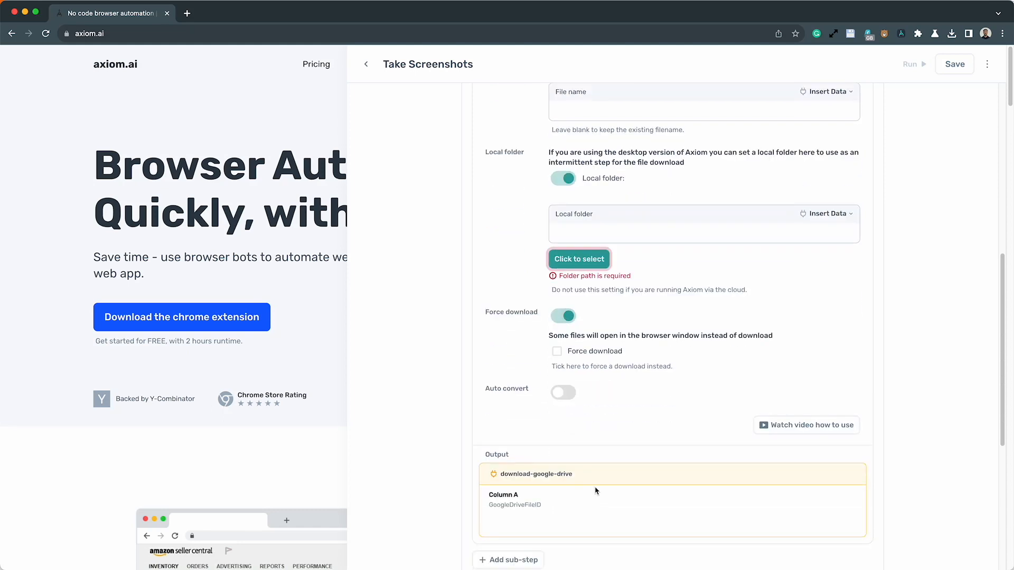
left_click(565, 394)
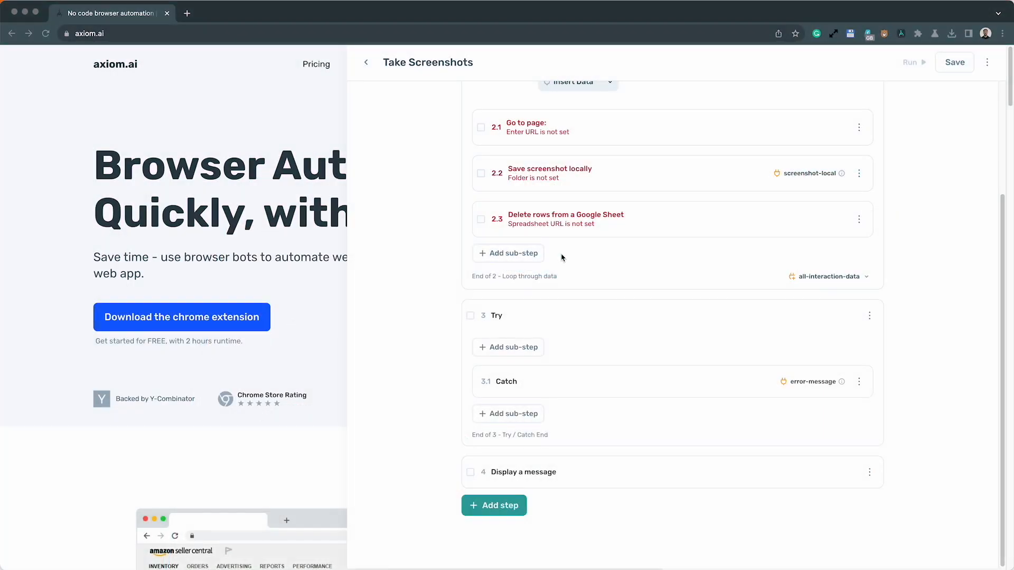
- Add a "Download file from URL" sub-step after Delete rows from a Google Sheet in the loop
left_click(502, 255)
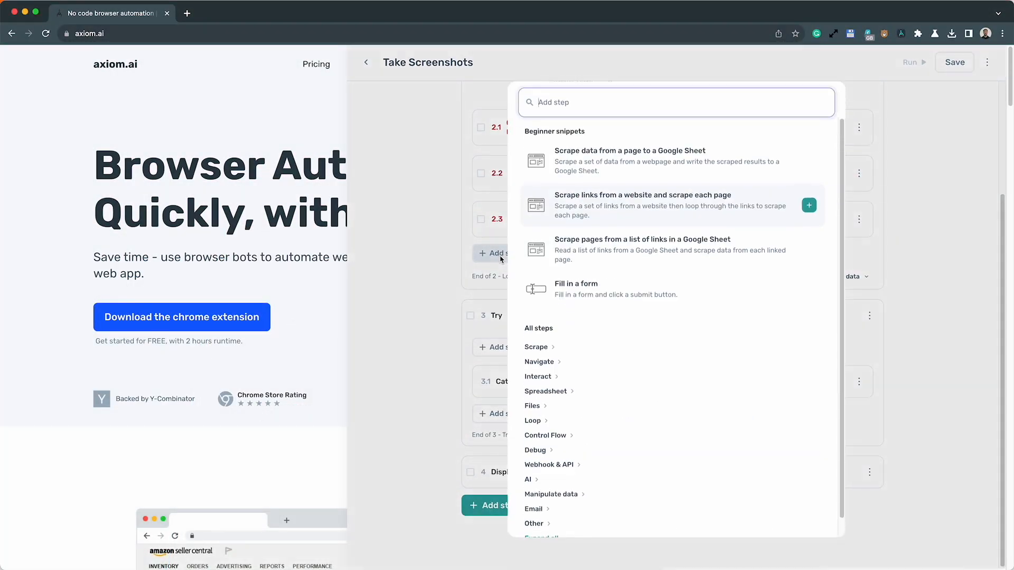
type("download")
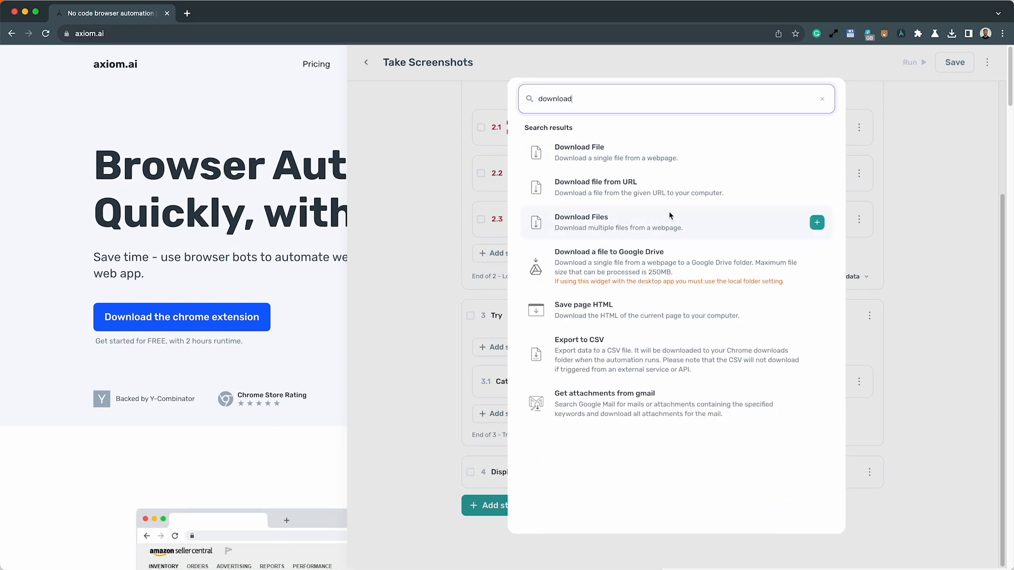
left_click(655, 195)
- Enable overwriting an existing file in the Download file from URL sub-step and turn on its Force download setting
scroll(625, 391, "down", 1)
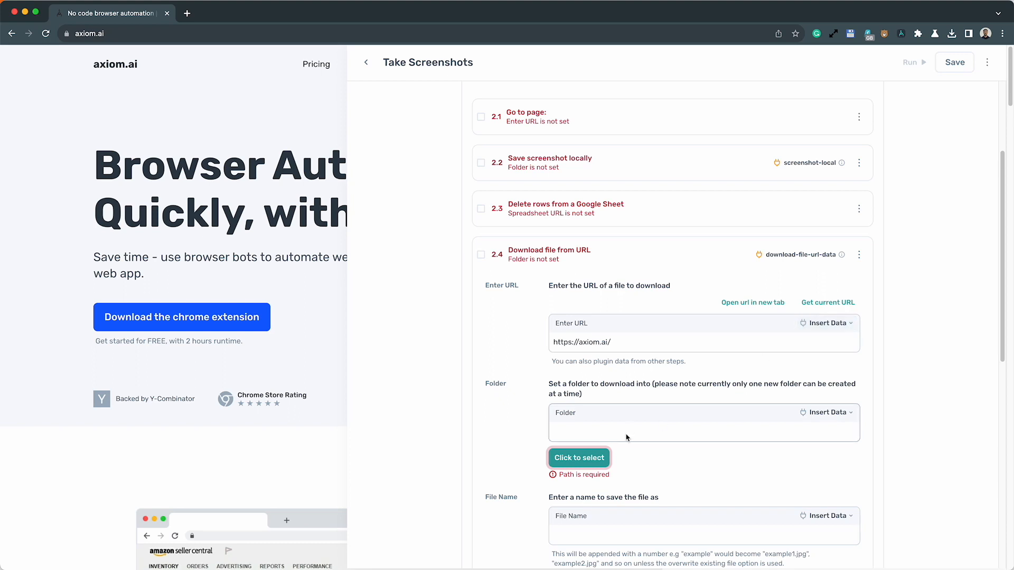
scroll(627, 438, "down", 1)
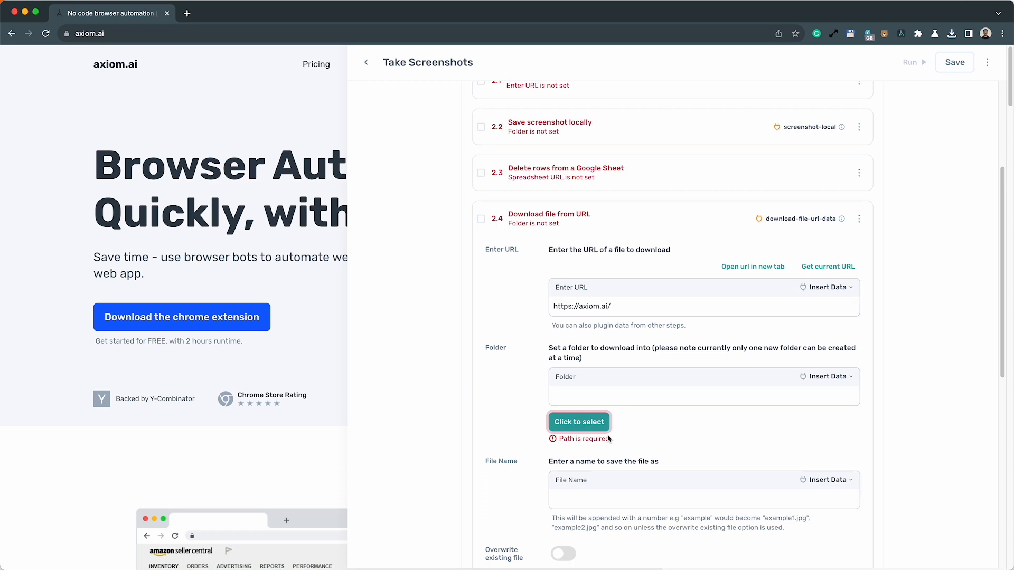
scroll(591, 439, "down", 5)
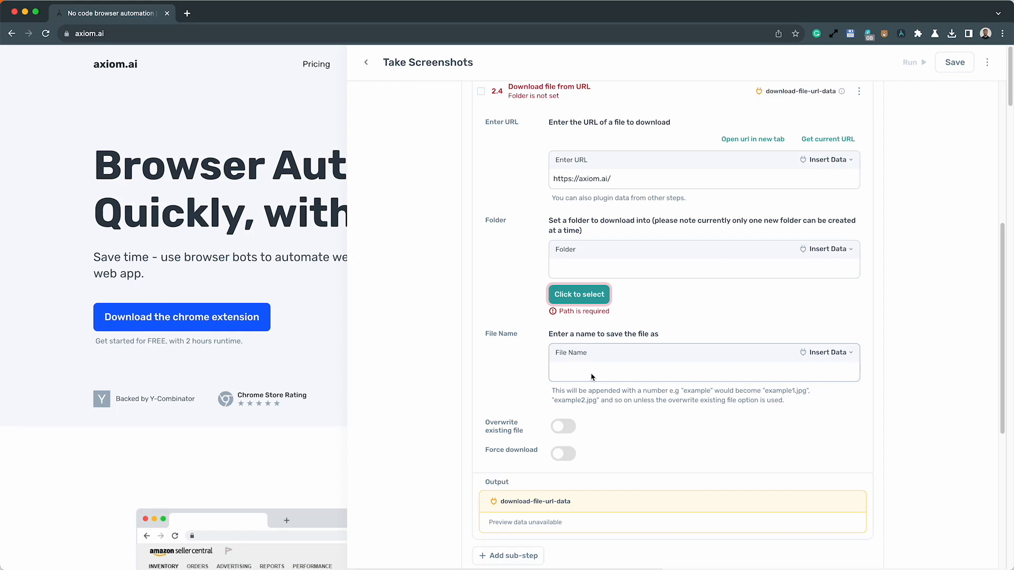
left_click(561, 426)
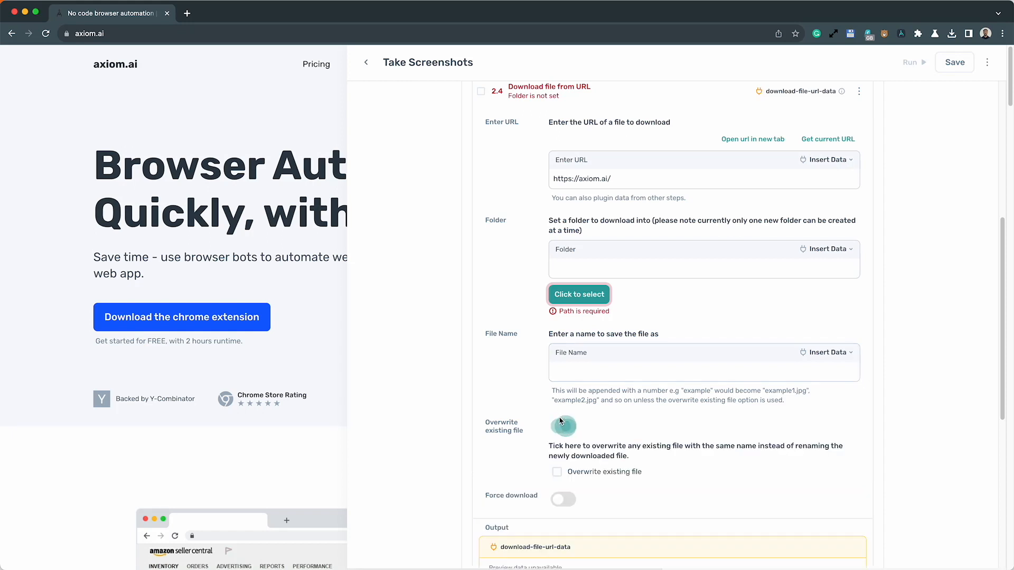
left_click(556, 472)
scroll(636, 488, "down", 2)
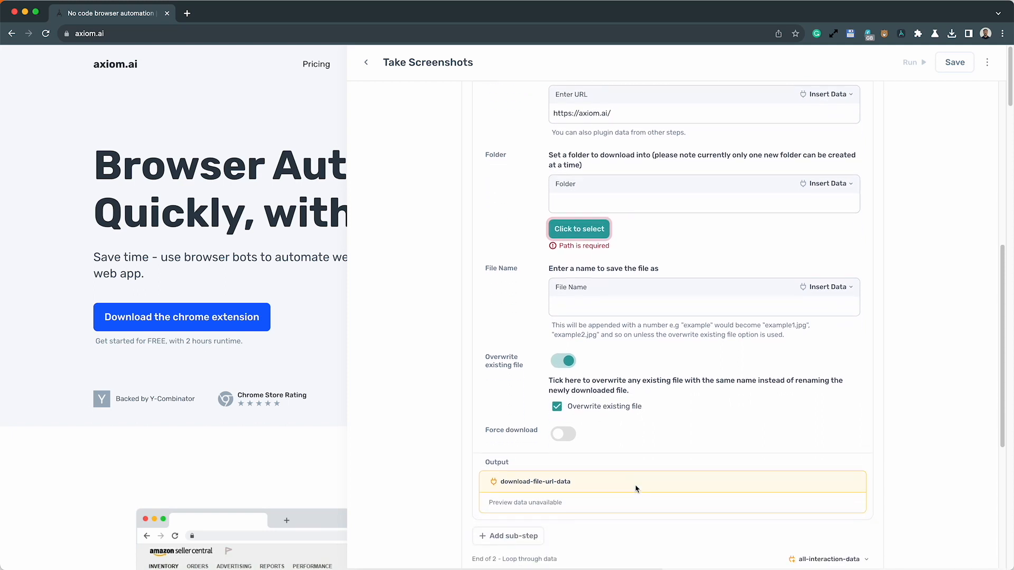
left_click(561, 433)
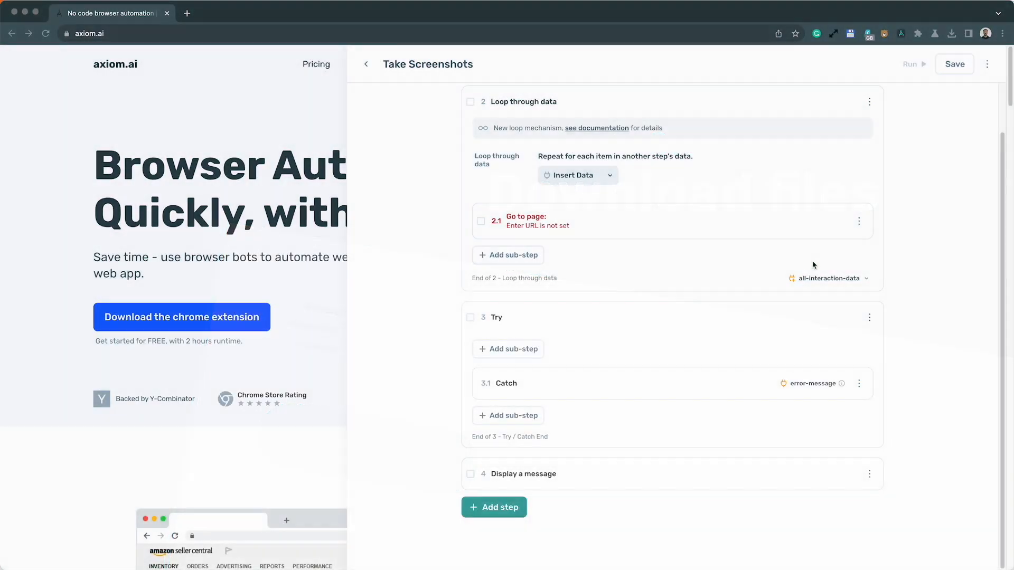
- Add a "Download Files" sub-step after Go to page in the loop, with the "Download the chrome extension" button as its download selection
left_click(534, 259)
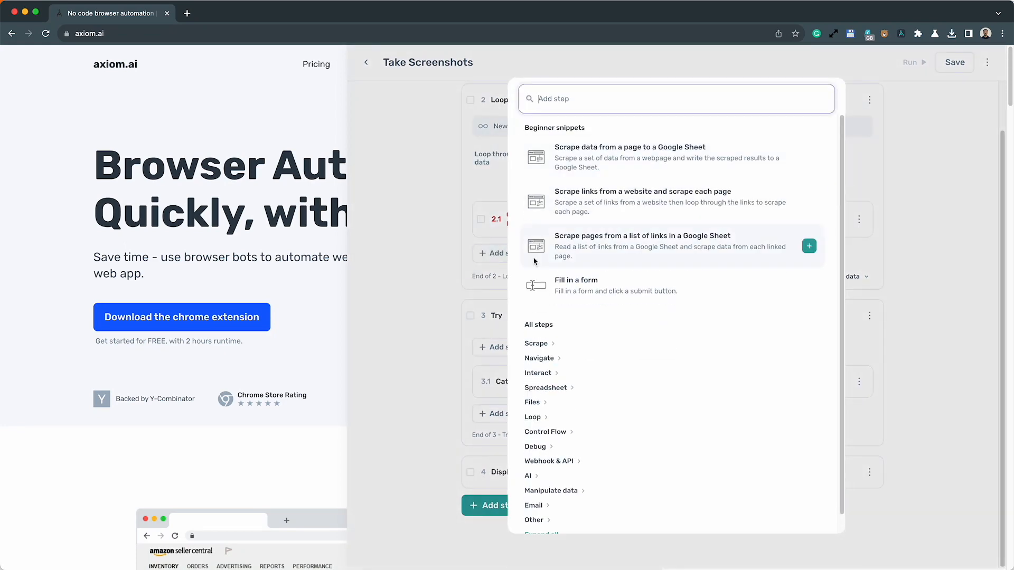
type("download")
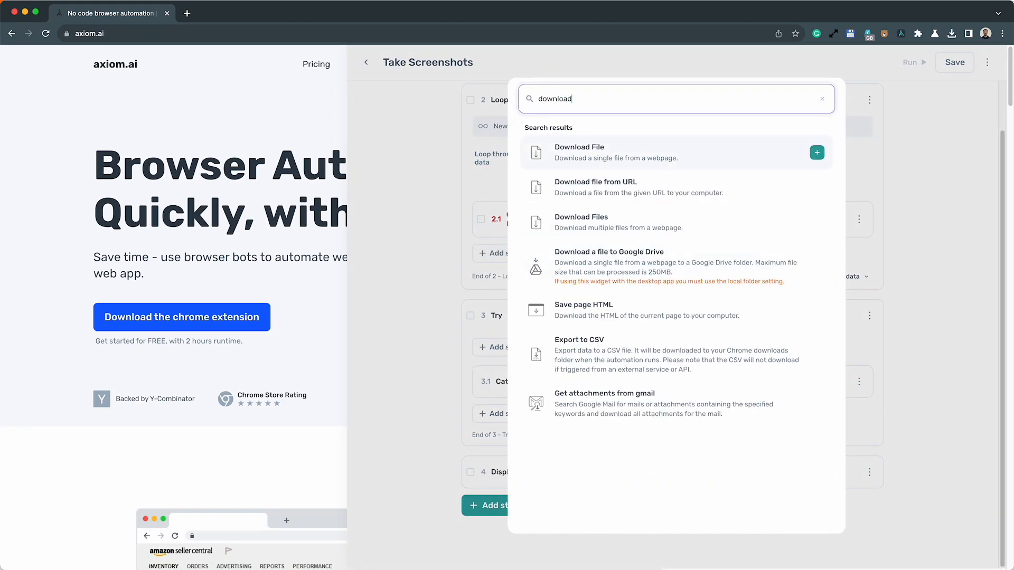
left_click(607, 227)
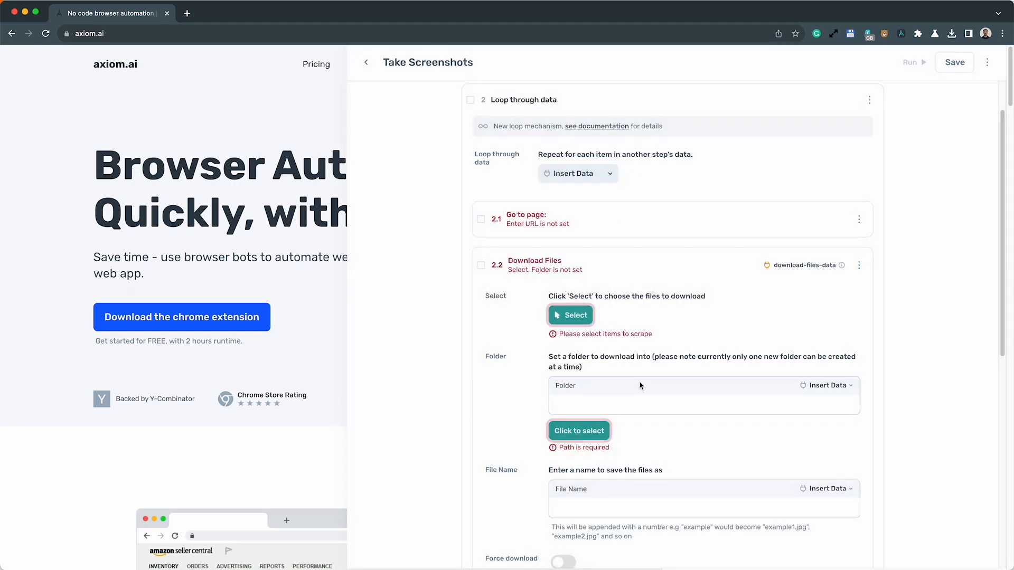
left_click(582, 321)
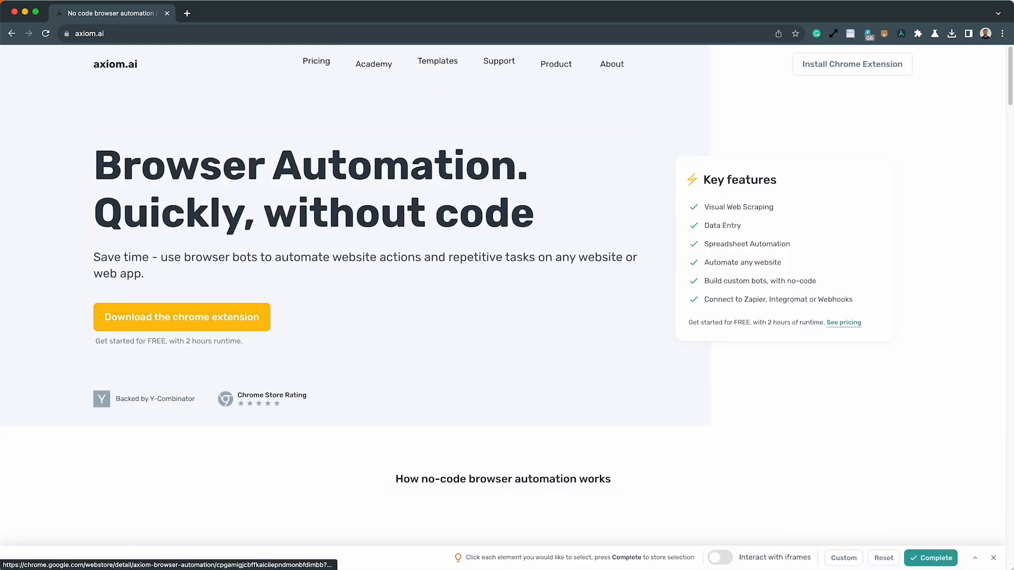
left_click(931, 558)
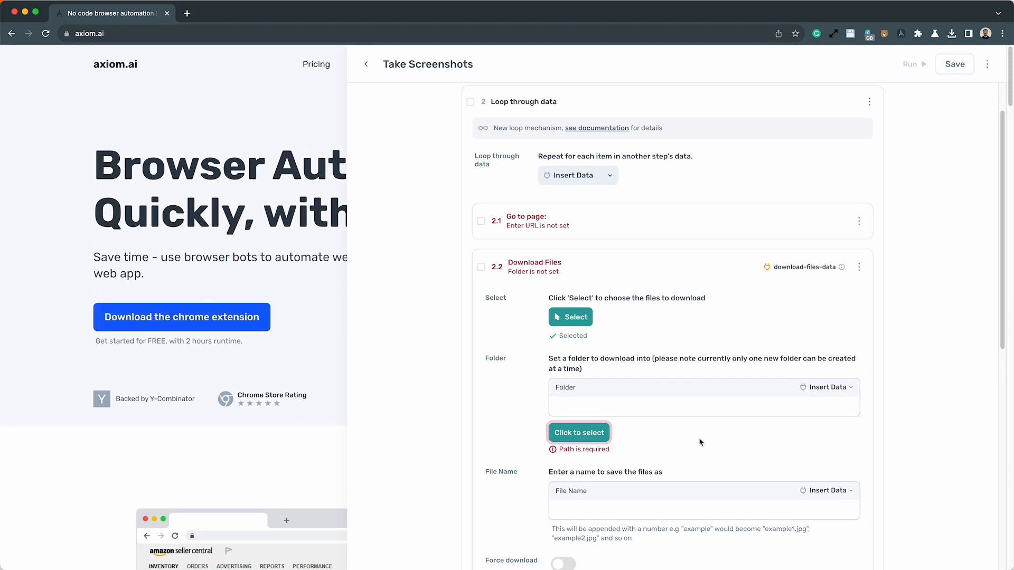
- Check the Folder and File Name fields of the Download Files sub-step and turn on its Force download setting
scroll(700, 442, "down", 3)
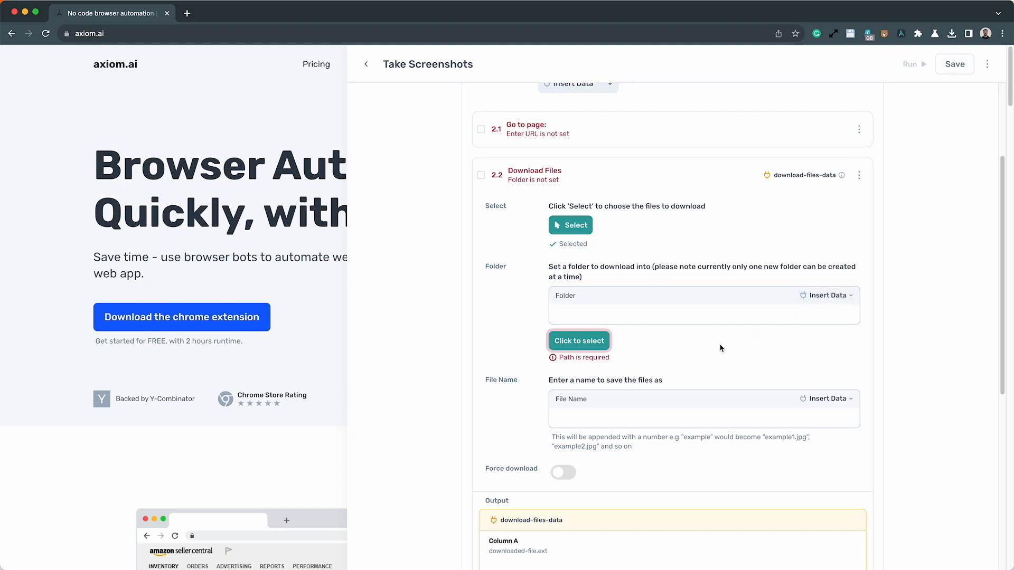
left_click(599, 420)
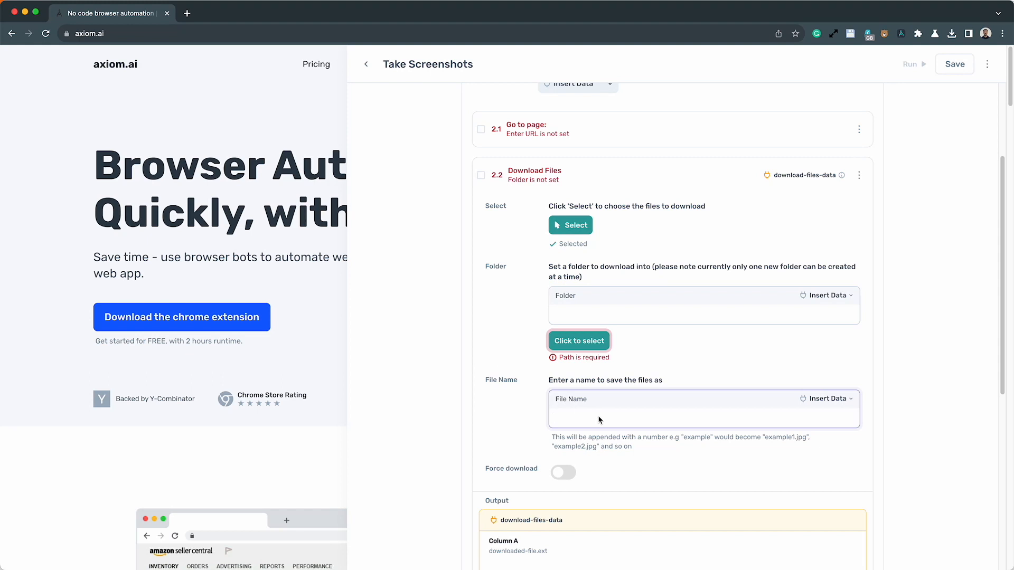
left_click(749, 383)
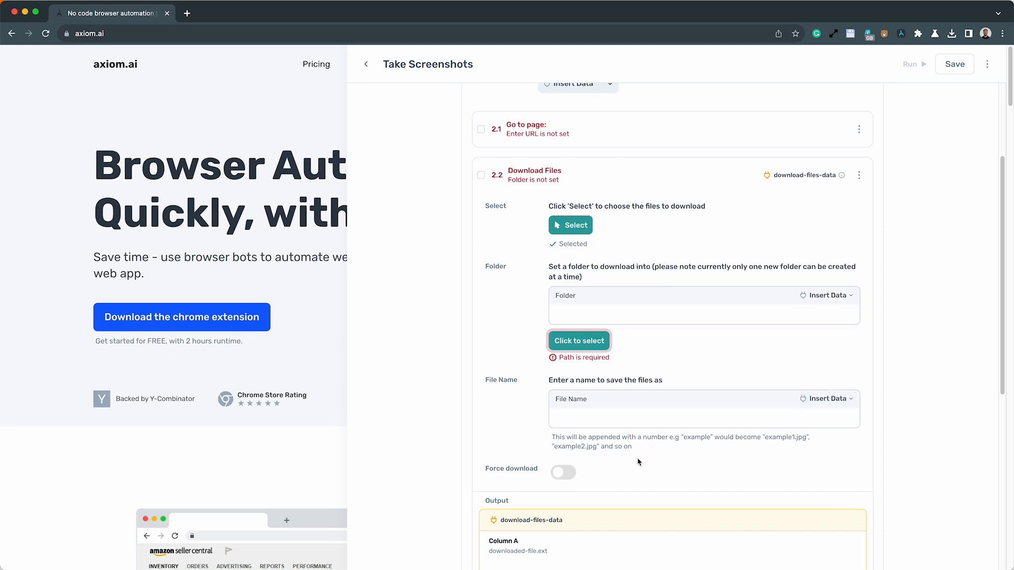
left_click(563, 473)
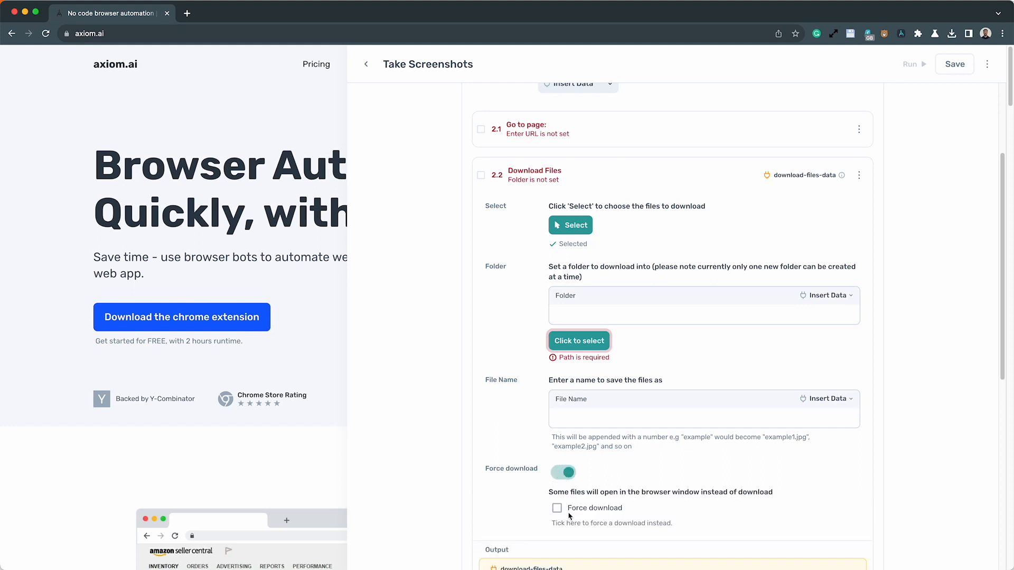
scroll(568, 516, "down", 1)
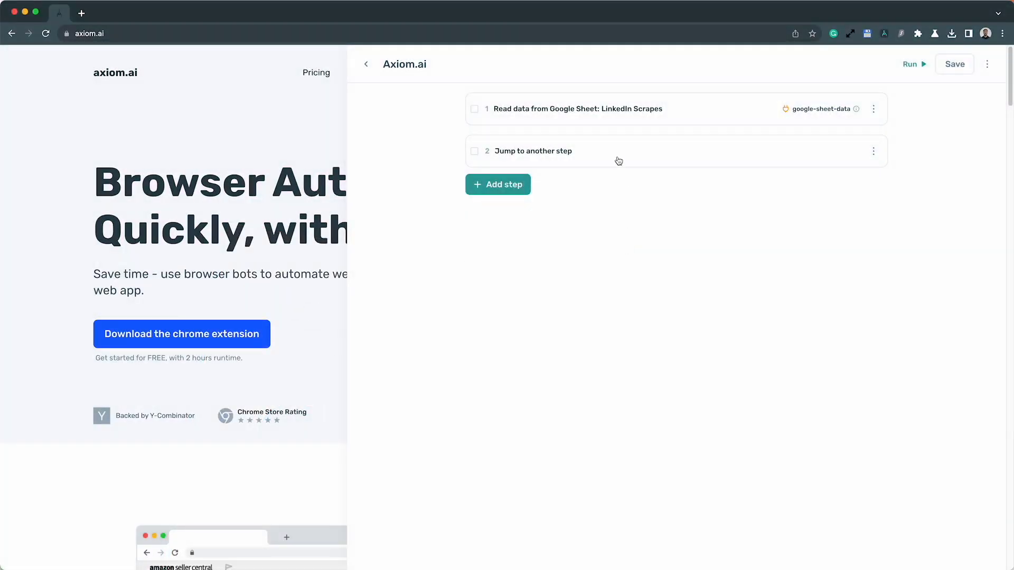
- Add a "Count rows" step after Read data from Google Sheet, with [google-sheet-data] as the data to count
left_click(611, 129)
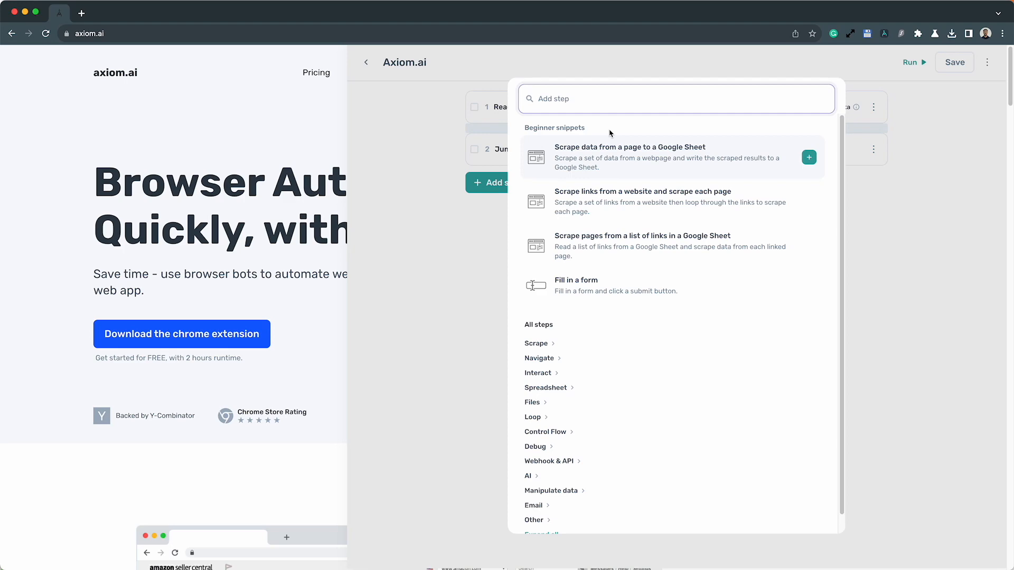
type("count")
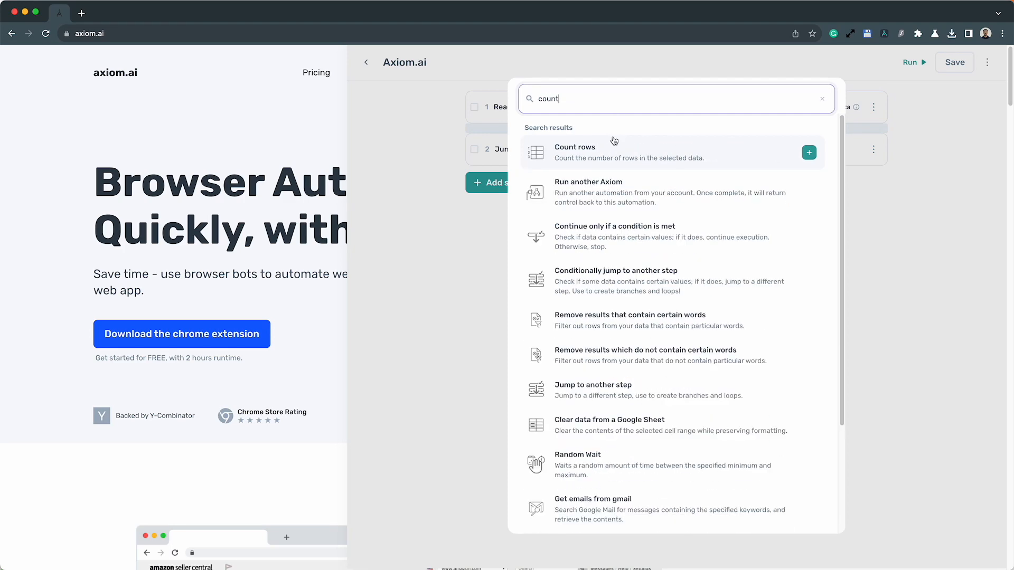
left_click(613, 144)
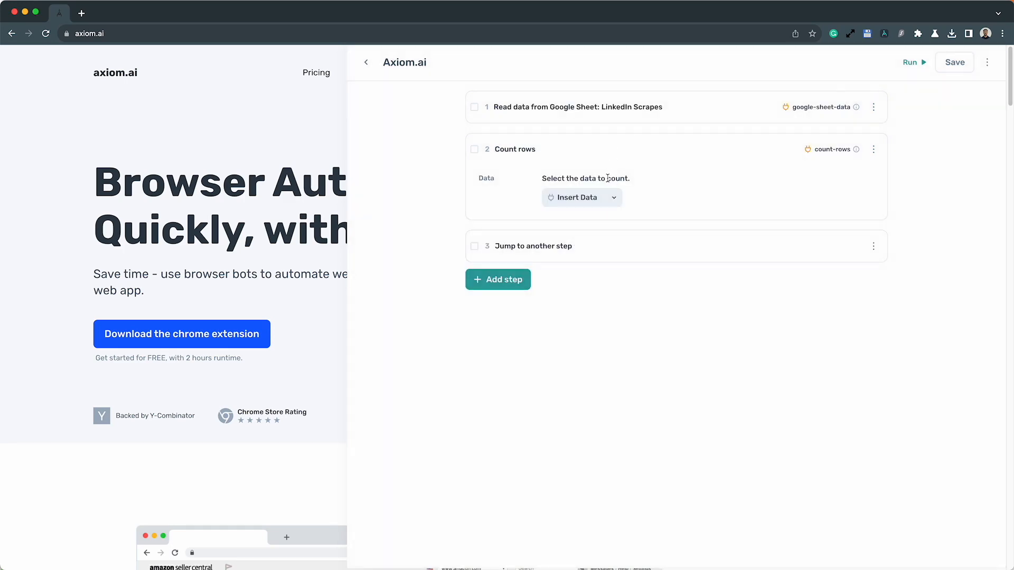
left_click(602, 198)
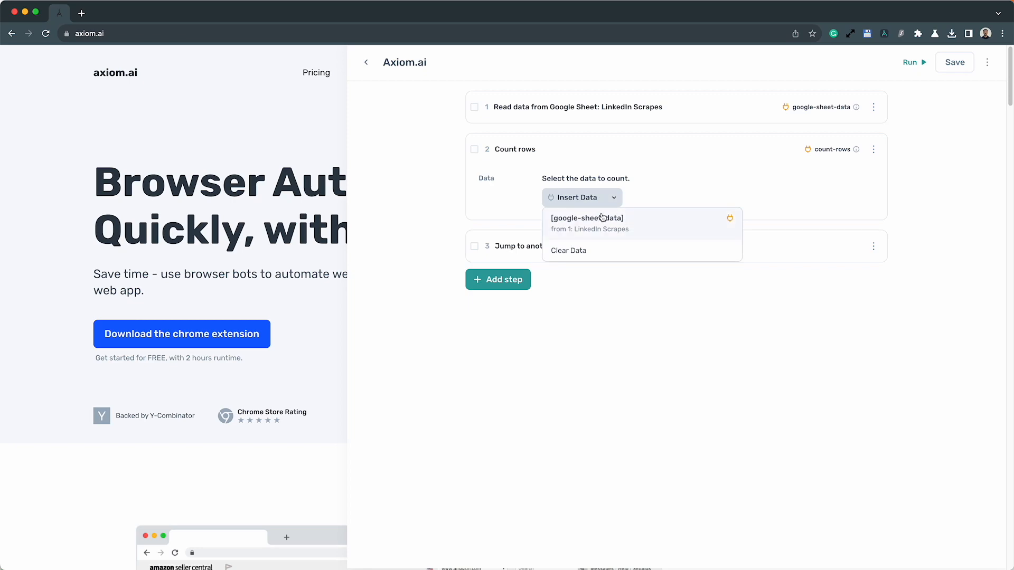
left_click(602, 217)
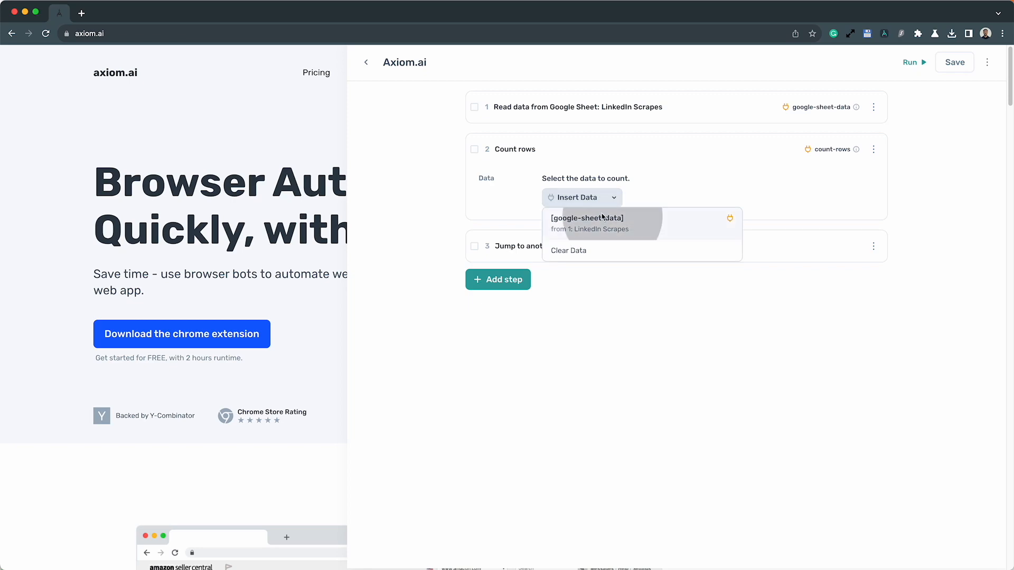
left_click(926, 124)
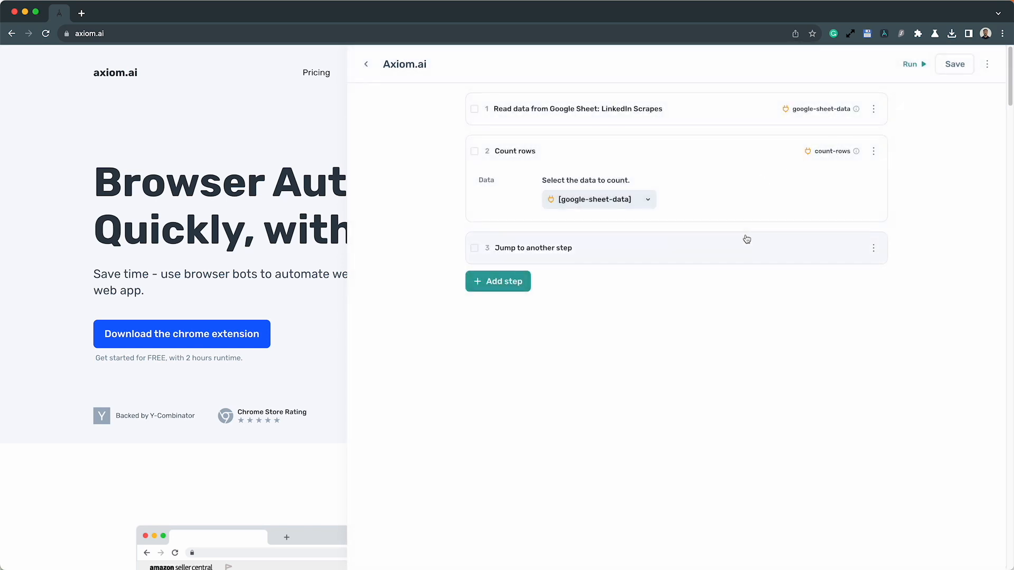
- Insert all columns of [count-rows] as the Maximum cycles of the Jump to another step step
left_click(746, 237)
left_click(839, 291)
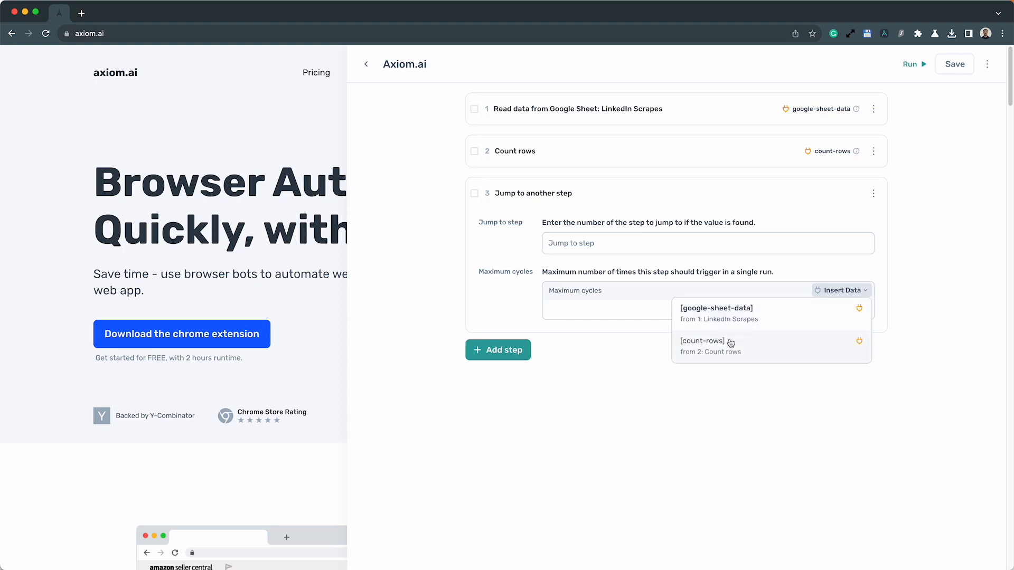
left_click(730, 343)
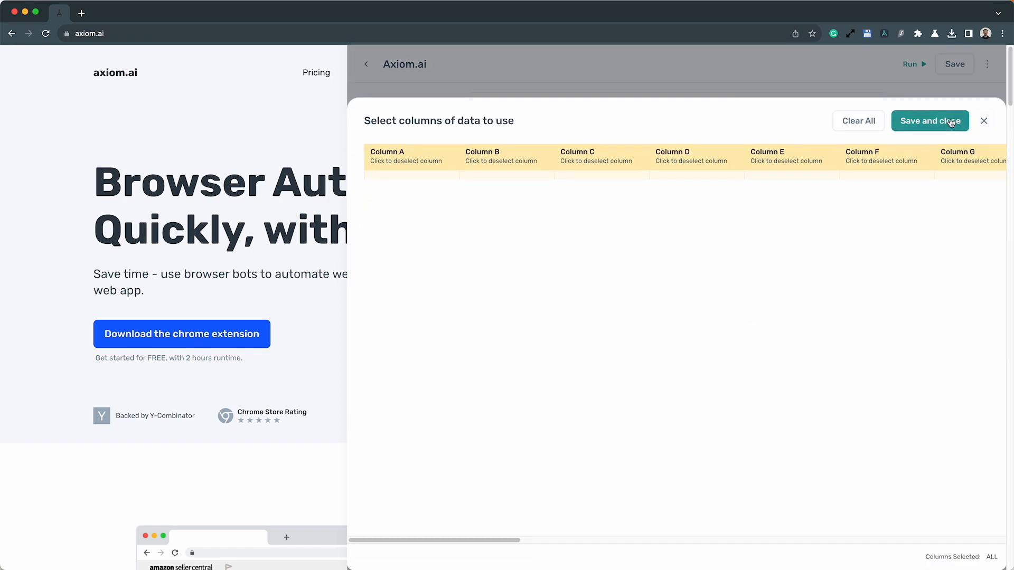
left_click(951, 122)
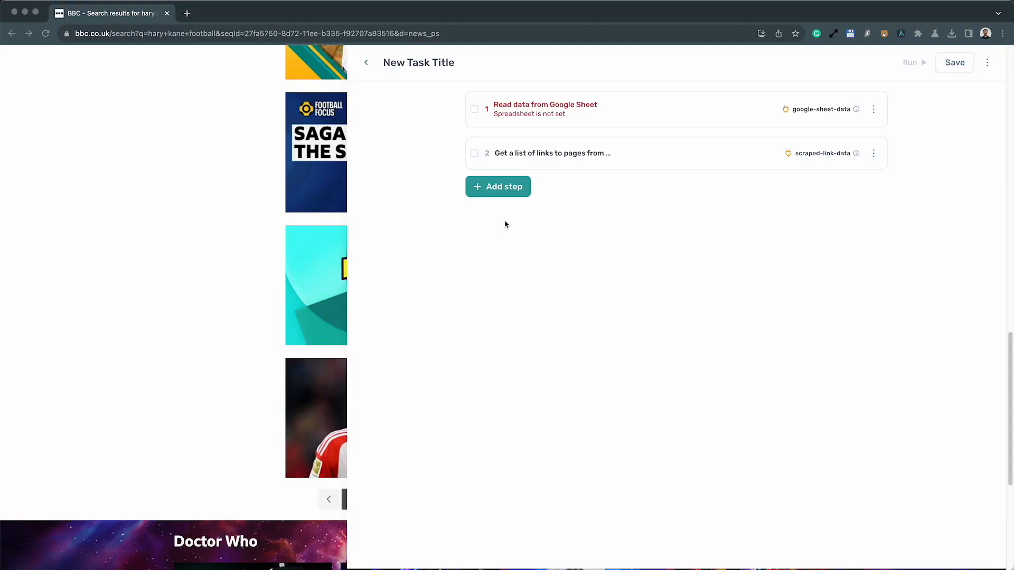
- Add a "Continue only if a condition is met" step after the Get a list of links step in New Task Title
left_click(503, 195)
left_click(503, 195)
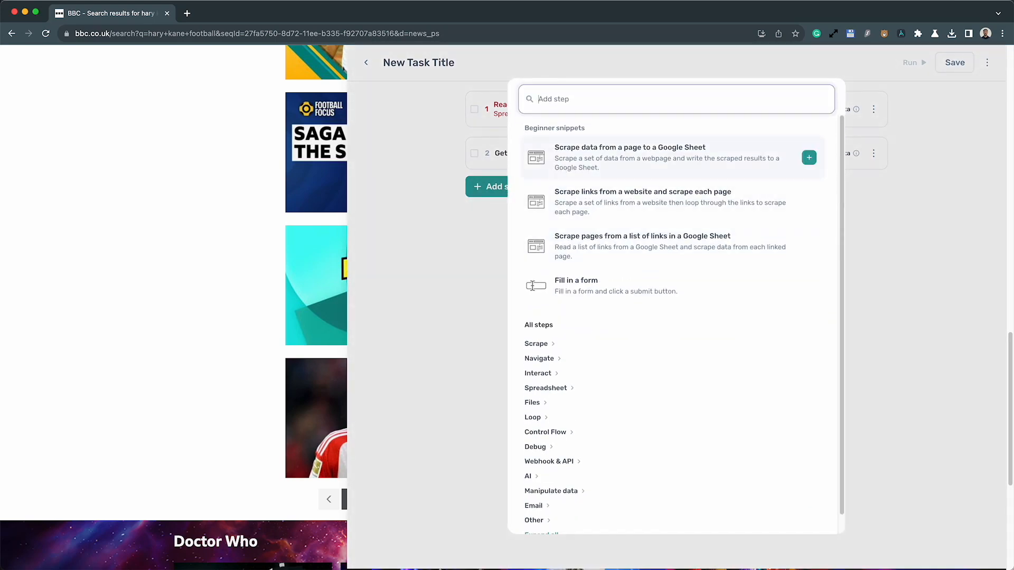
type("condition")
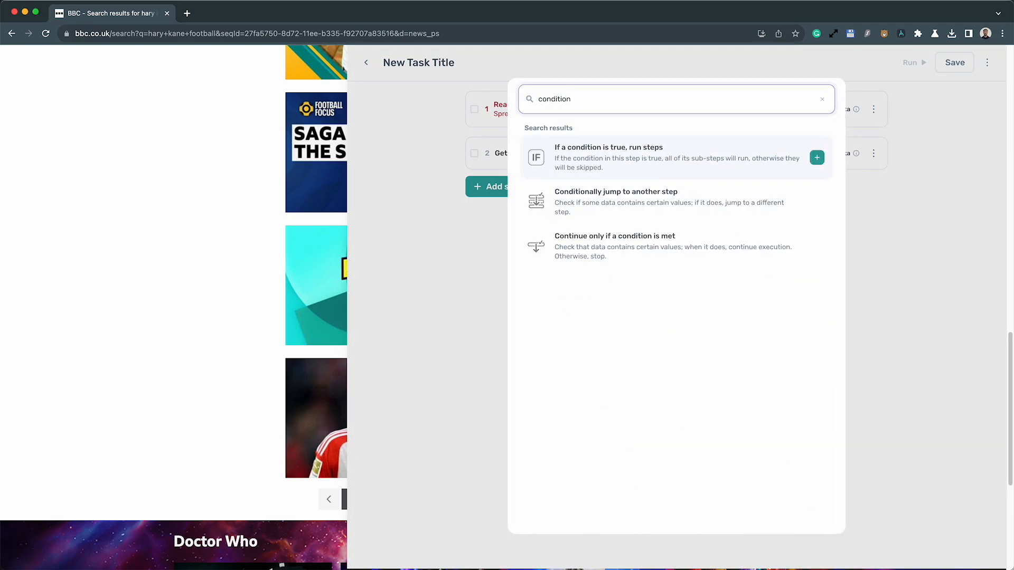
left_click(632, 257)
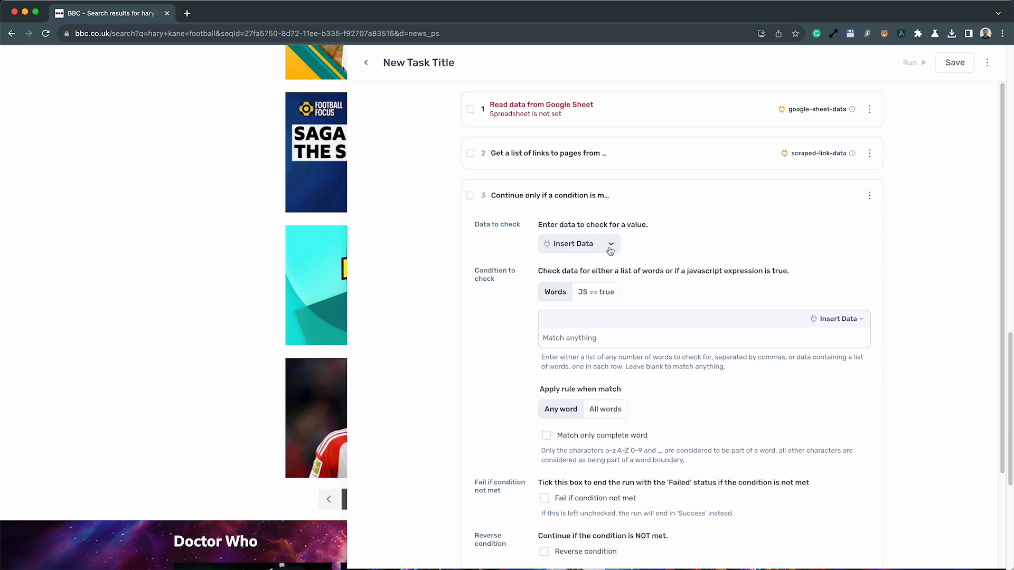
- Examine the data sources, word matching, failure and reverse condition settings of the Continue only if a condition is met step
left_click(611, 249)
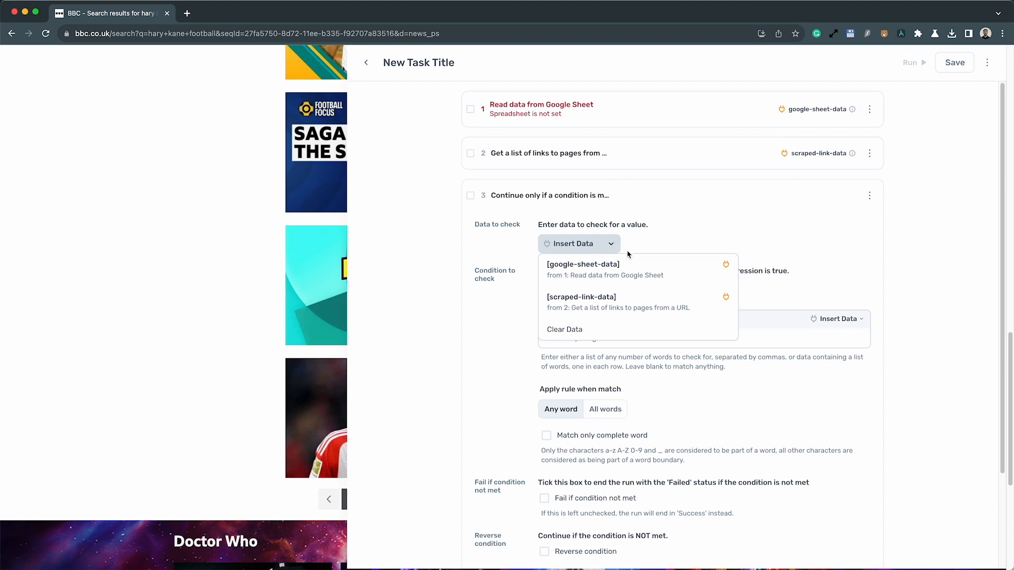
left_click(694, 242)
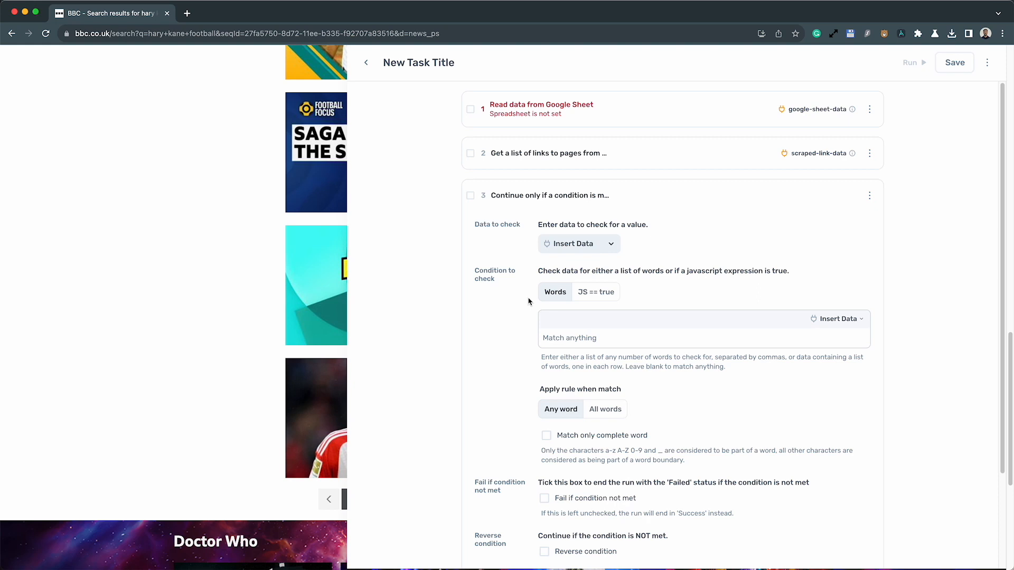
scroll(569, 341, "down", 1)
left_click(571, 330)
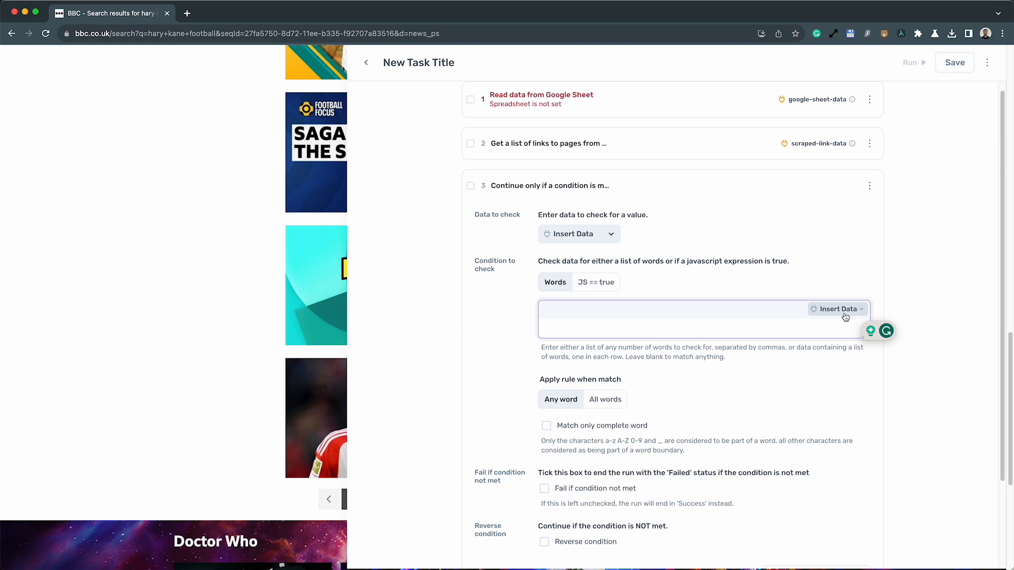
left_click(742, 399)
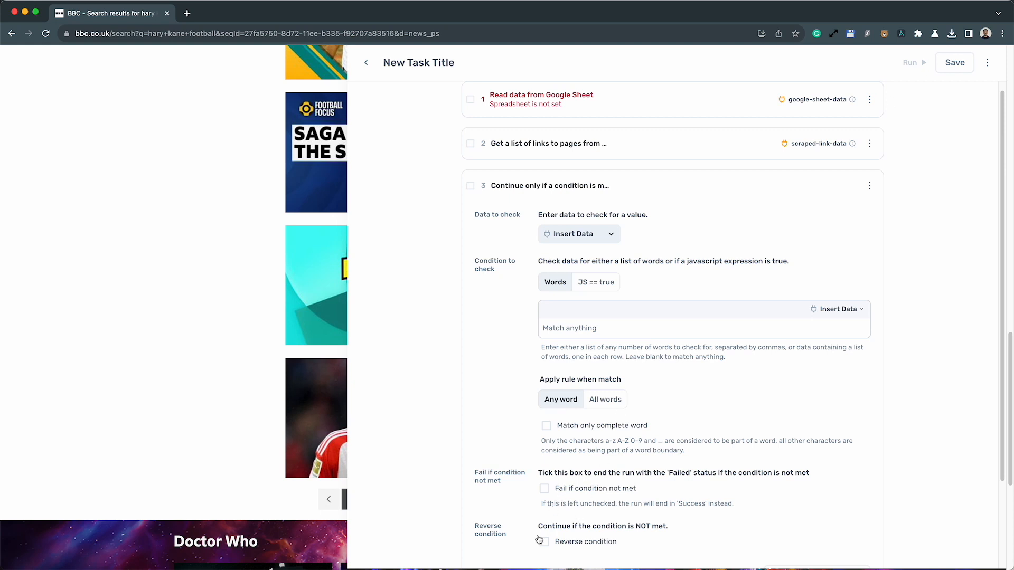
scroll(539, 538, "down", 2)
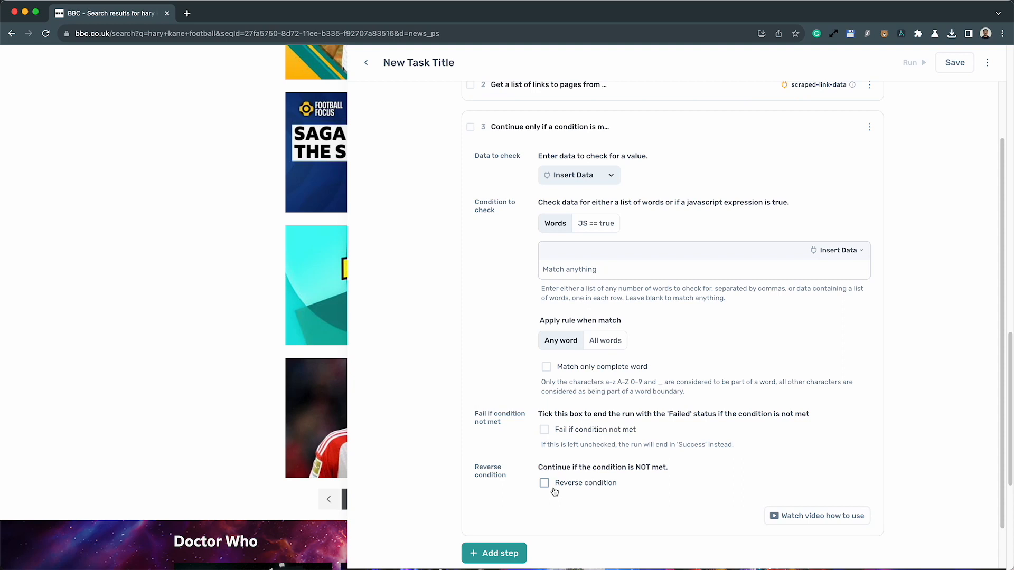
scroll(554, 492, "up", 3)
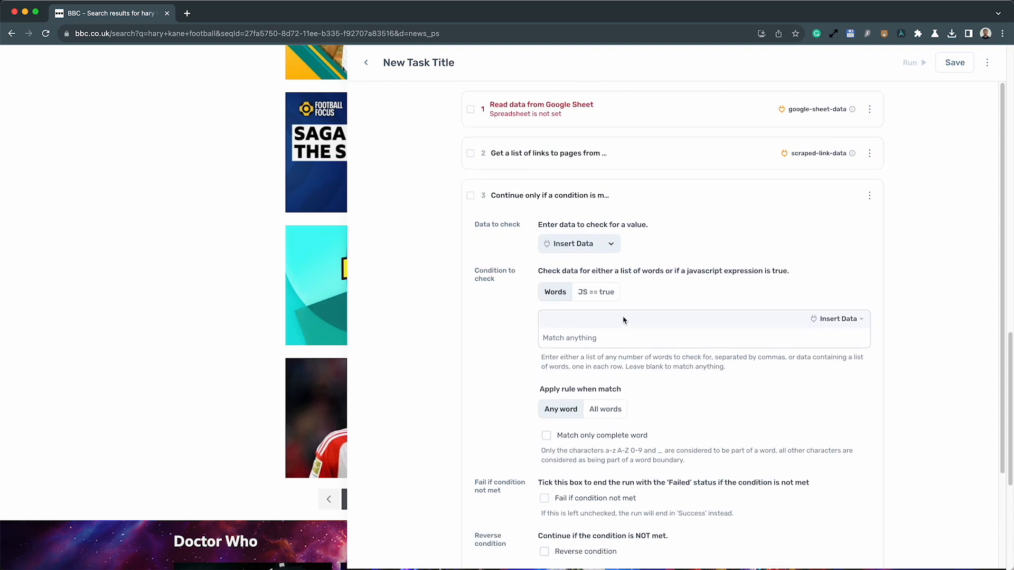
- Switch the condition to check to "JS == true" and look through the step's JavaScript settings
left_click(597, 299)
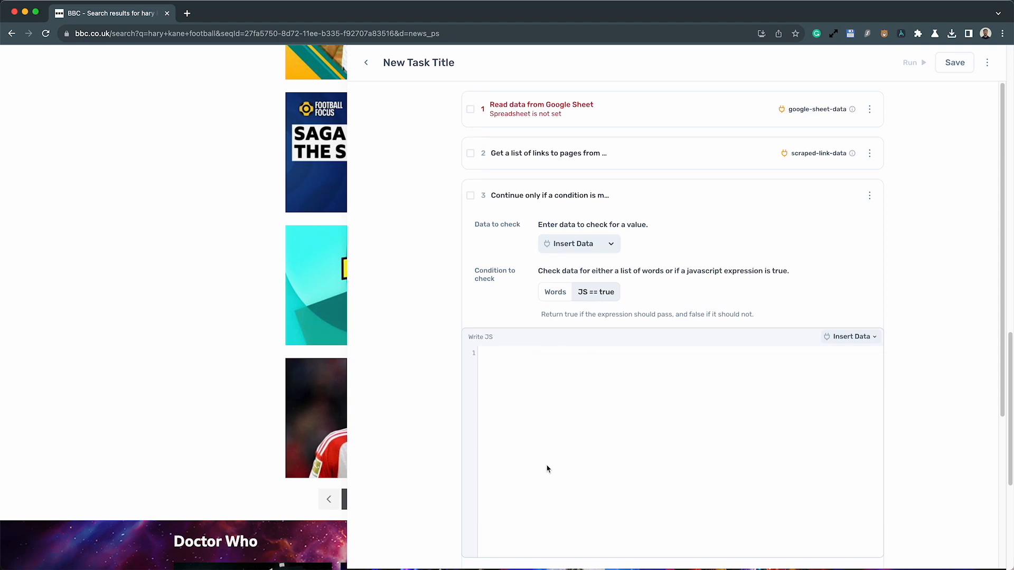
scroll(547, 470, "down", 5)
scroll(547, 475, "up", 5)
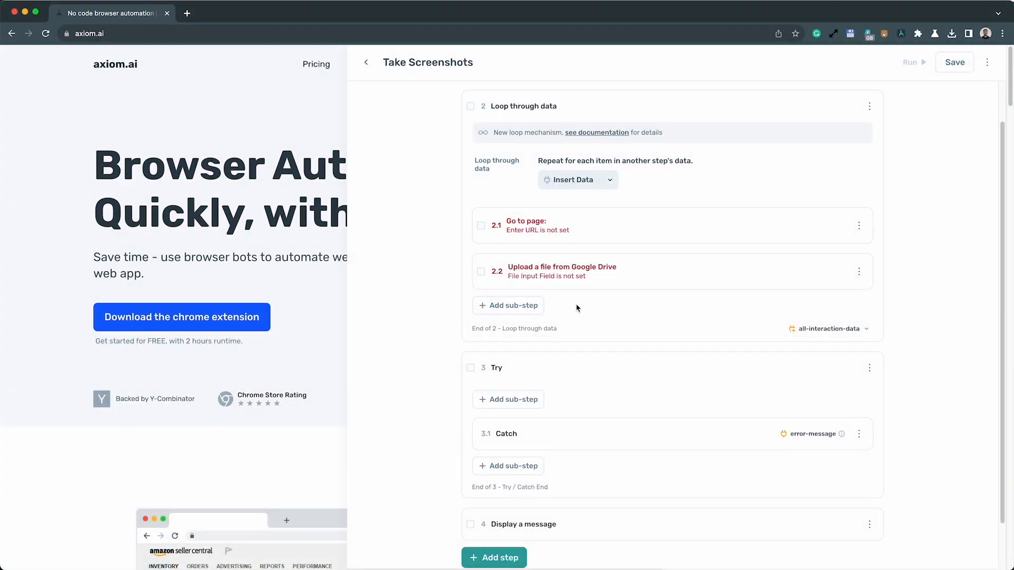
- Add a "Click Multiple Elements" sub-step after Upload a file from Google Drive in the loop and turn on its Maximum clicks setting
left_click(509, 306)
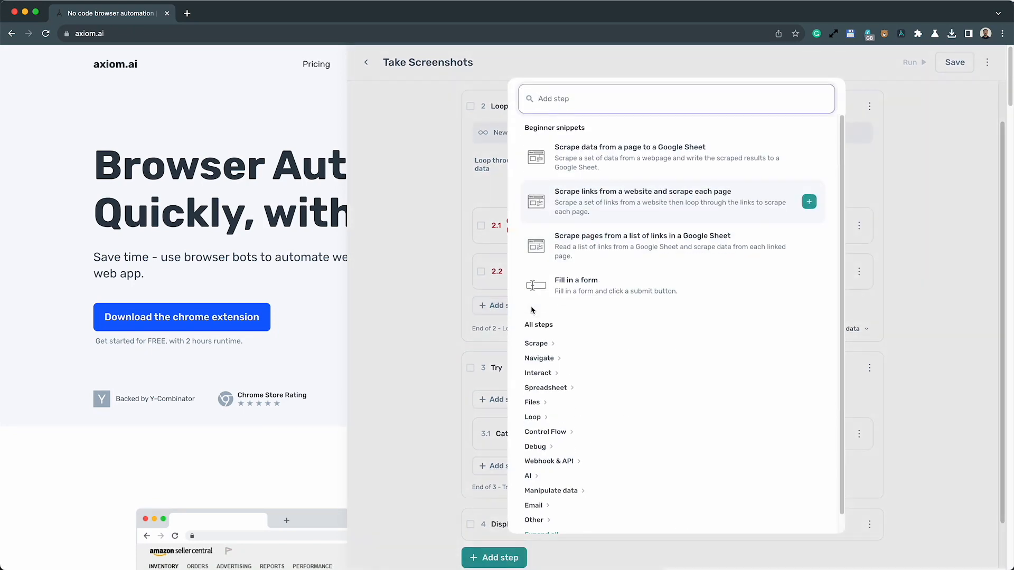
type("click")
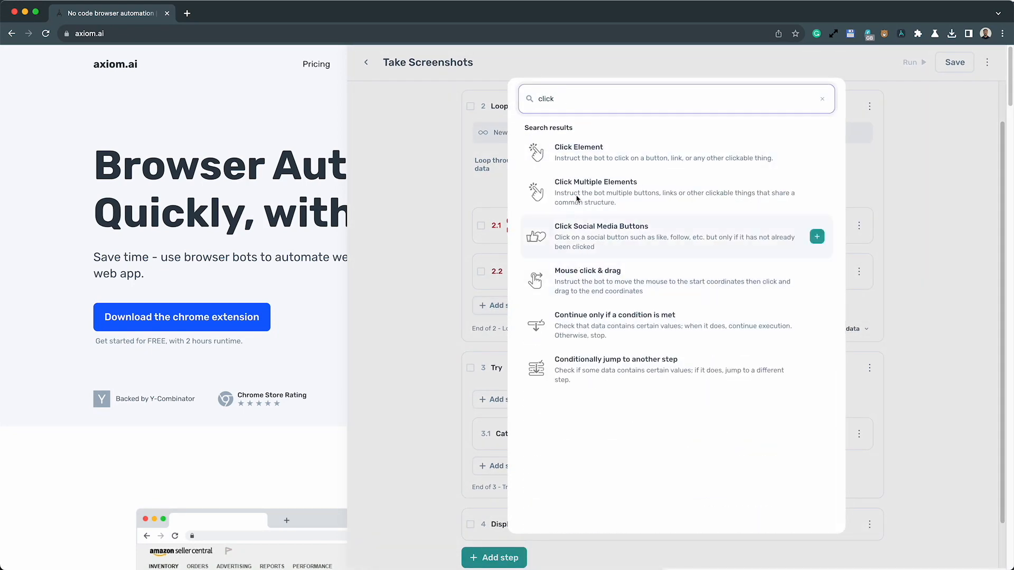
left_click(574, 188)
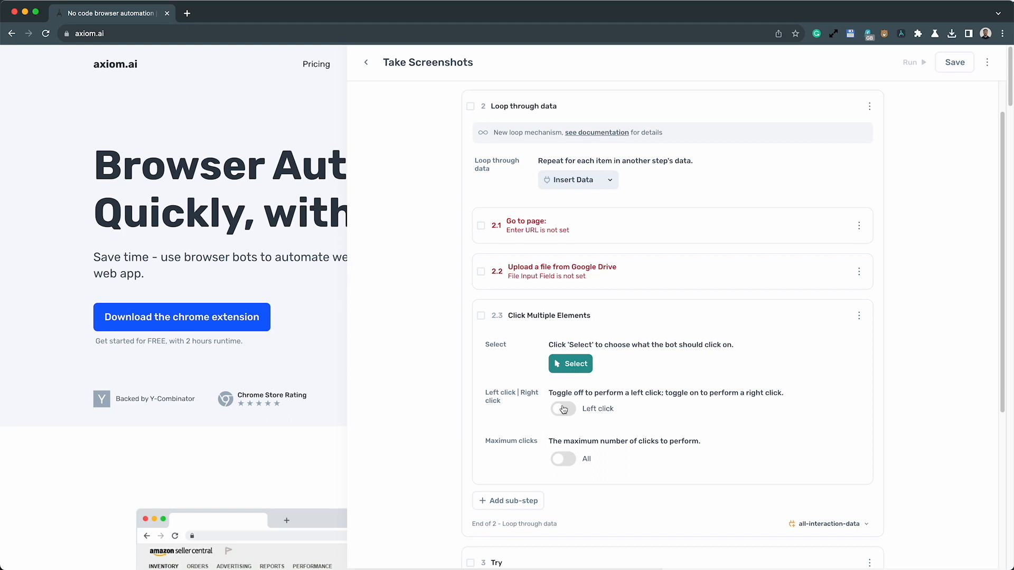
left_click(562, 458)
left_click(590, 488)
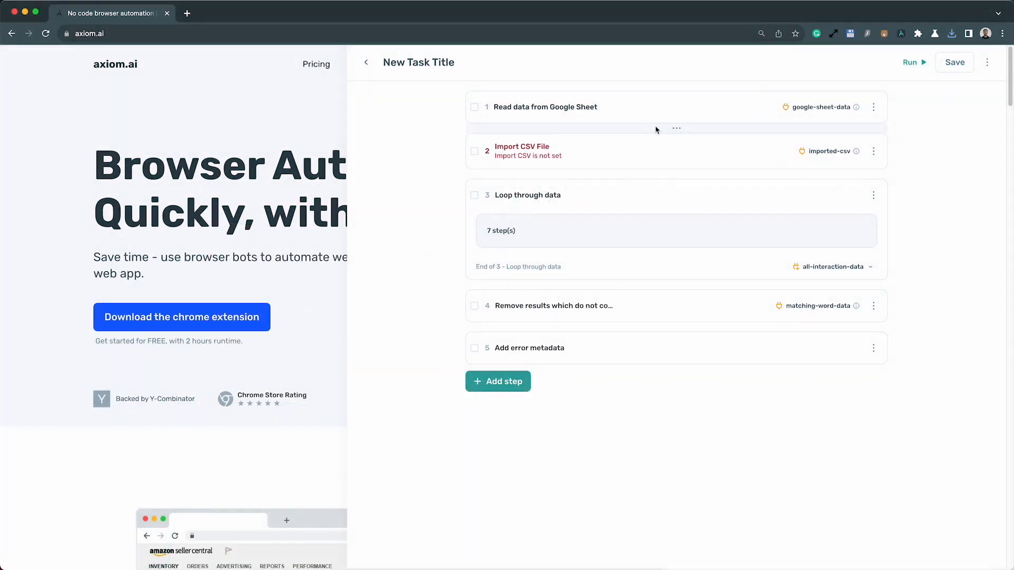
- Add a "Select random rows" step between Read data from Google Sheet and Import CSV File
left_click(655, 129)
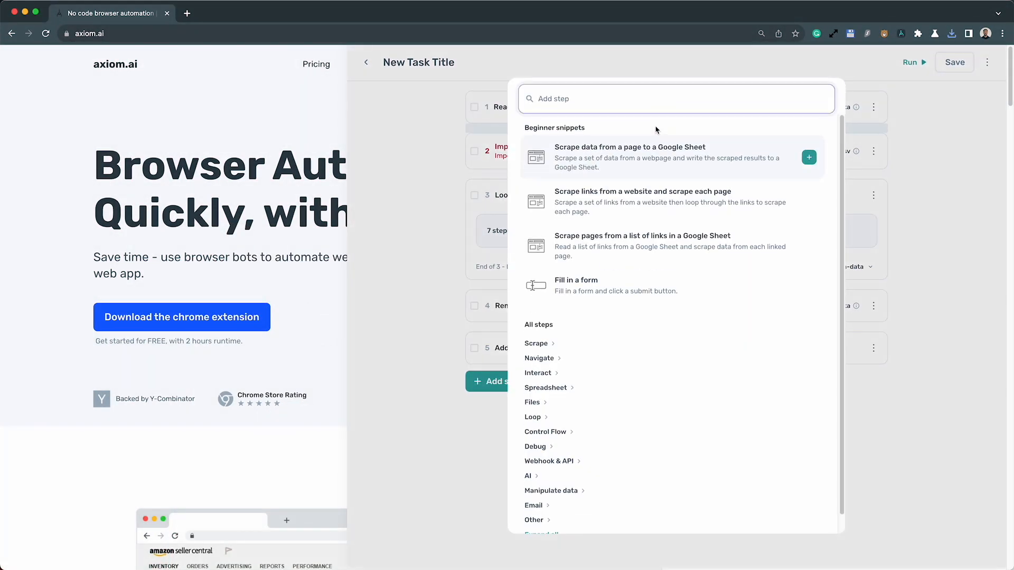
type("ro")
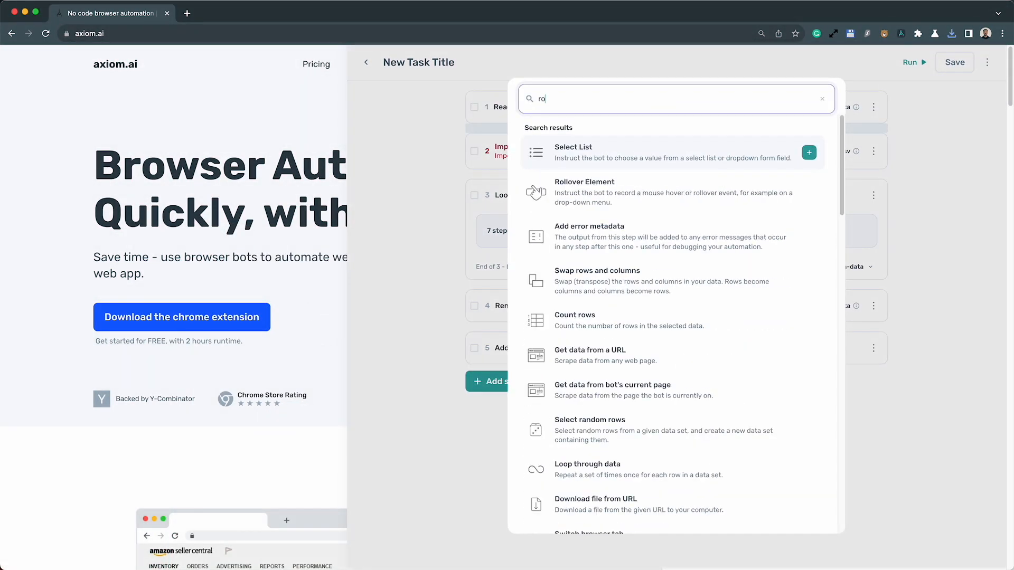
type("w")
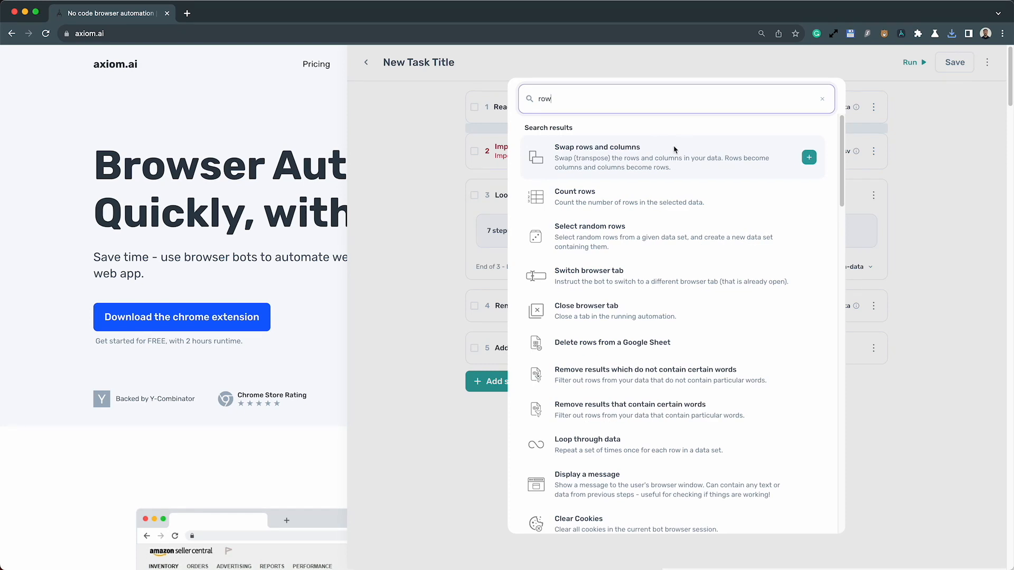
left_click(594, 247)
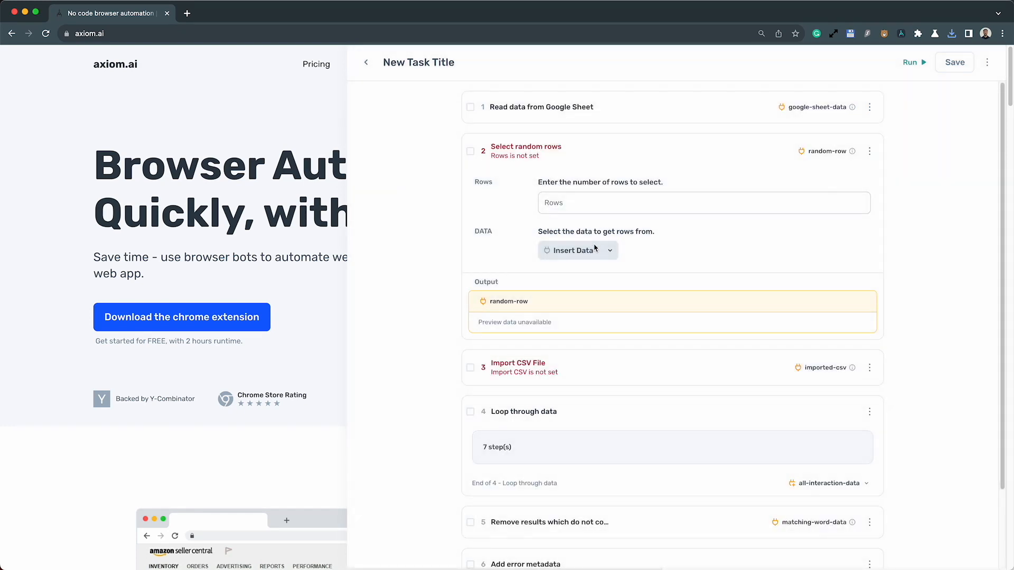
- Check the Rows field and the available data sources of the Select random rows step
left_click(598, 211)
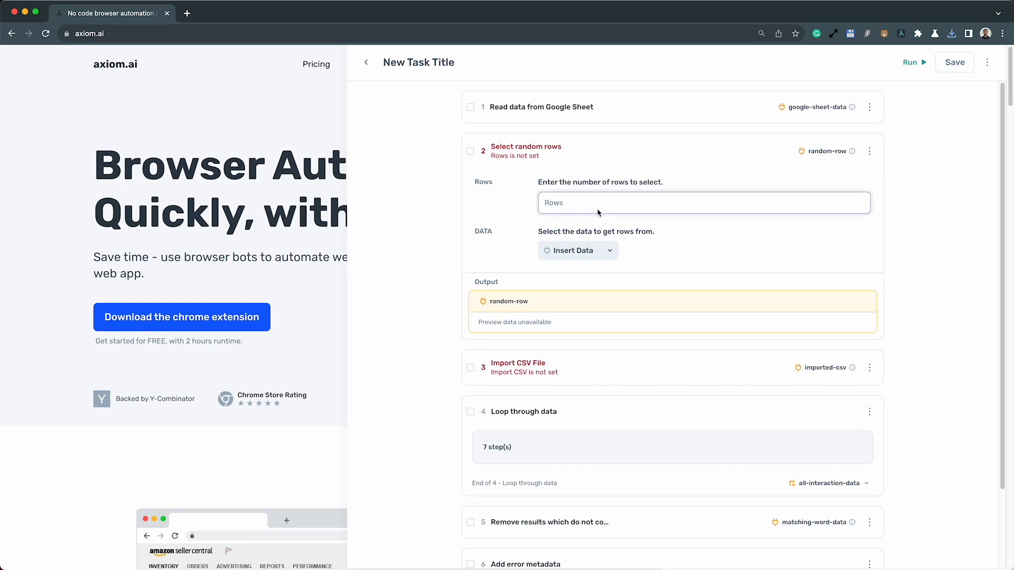
left_click(595, 249)
left_click(594, 269)
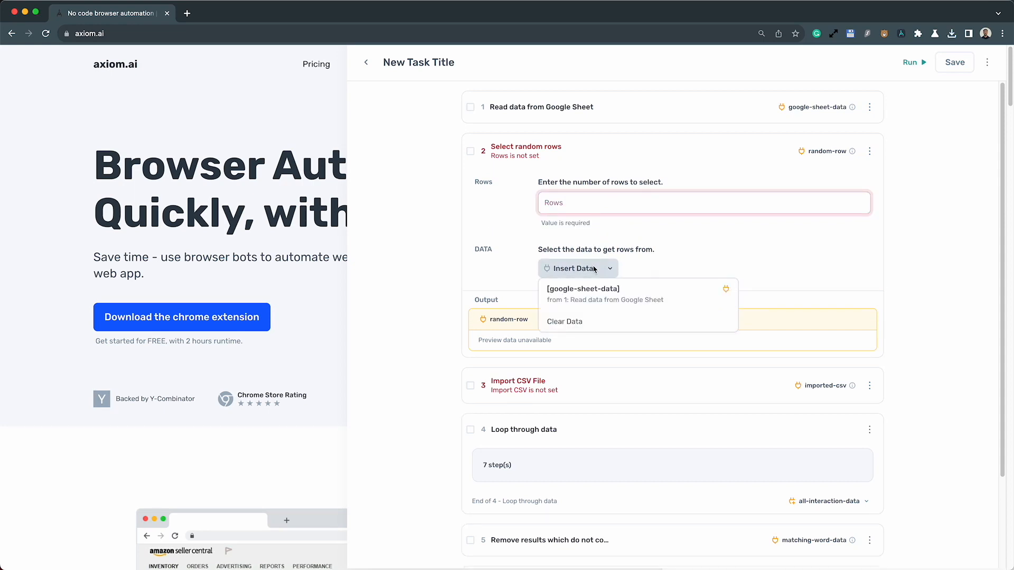
left_click(838, 235)
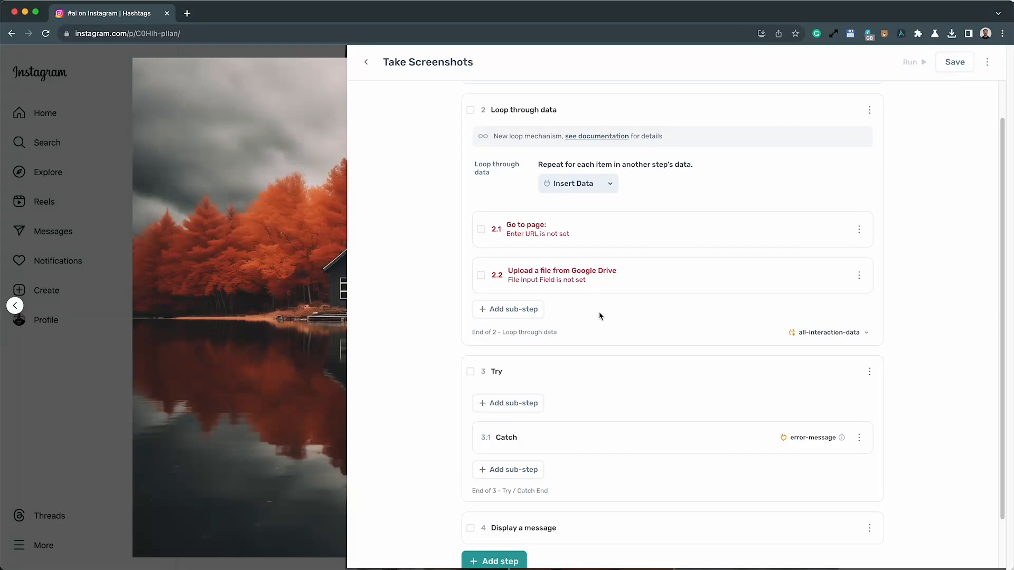
- Add a "Click Social Media Buttons" sub-step after Upload a file from Google Drive in the Take Screenshots loop
left_click(530, 311)
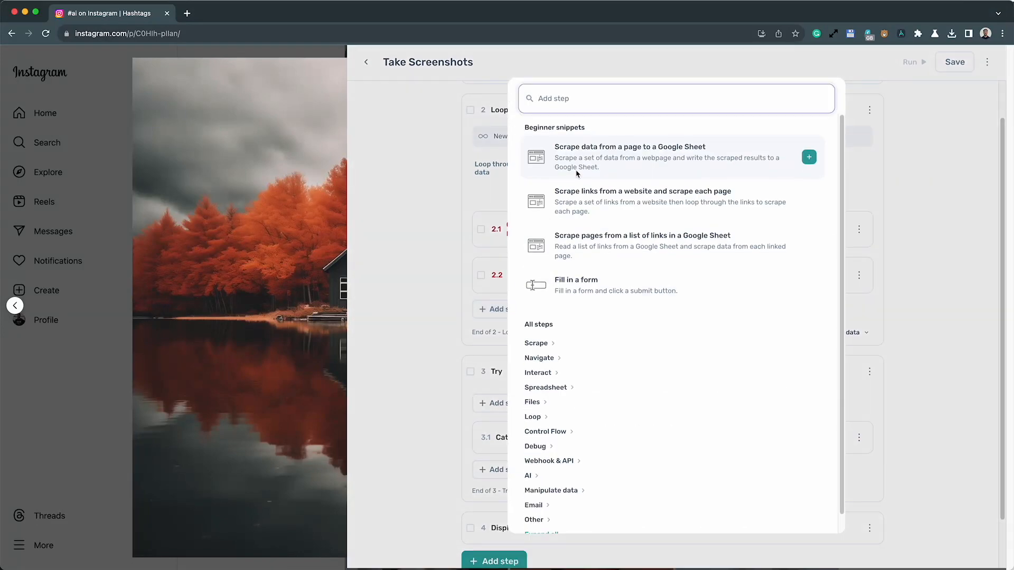
type("social")
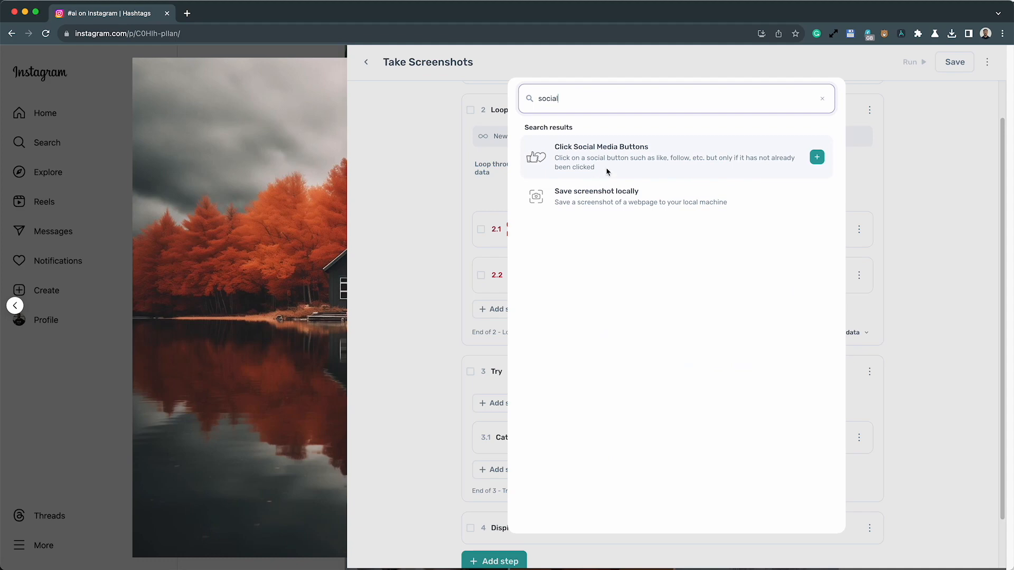
left_click(617, 164)
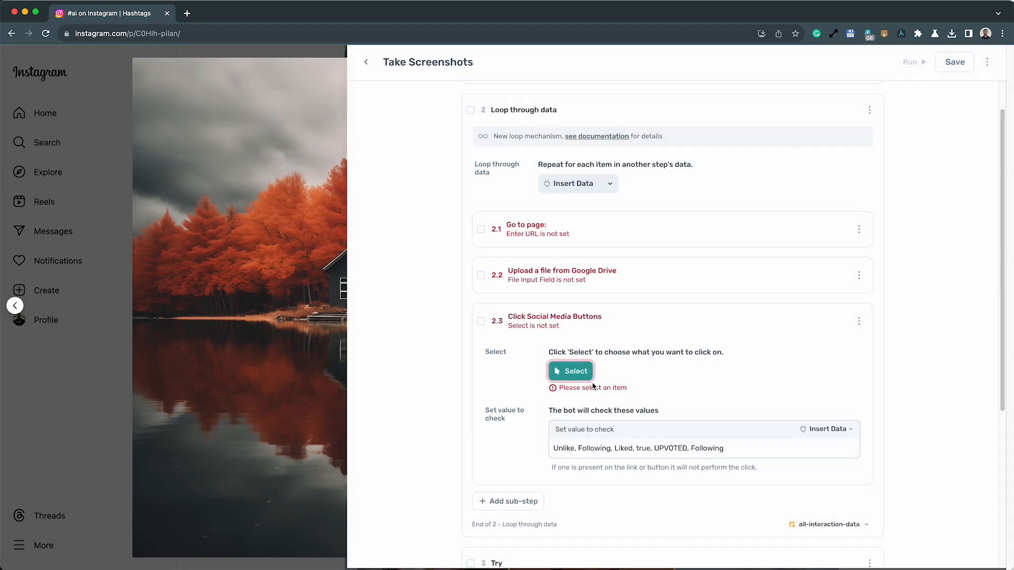
- Pick the Instagram post's heart button as the element for the Click Social Media Buttons step
scroll(568, 432, "down", 2)
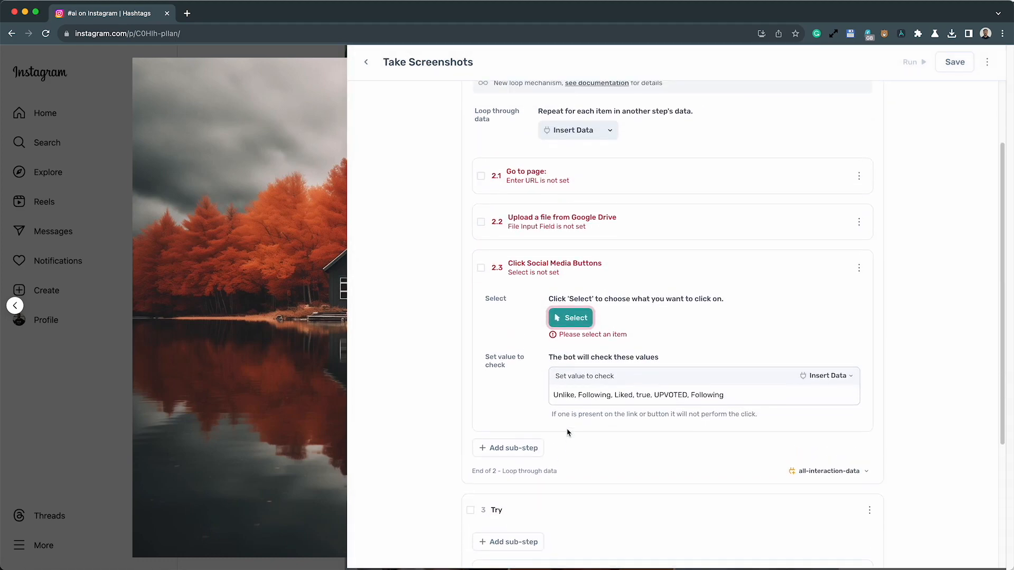
left_click(580, 315)
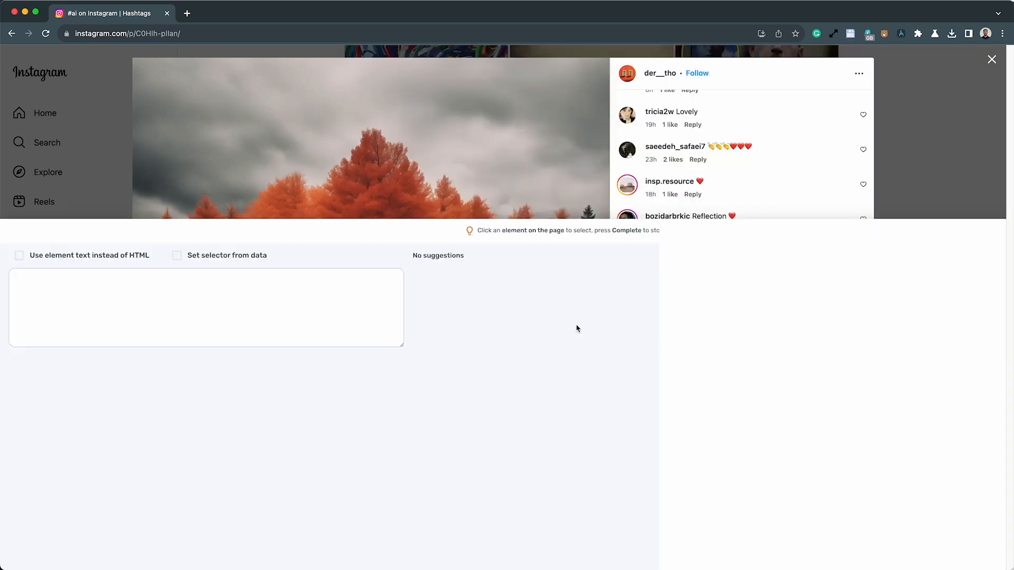
left_click(633, 484)
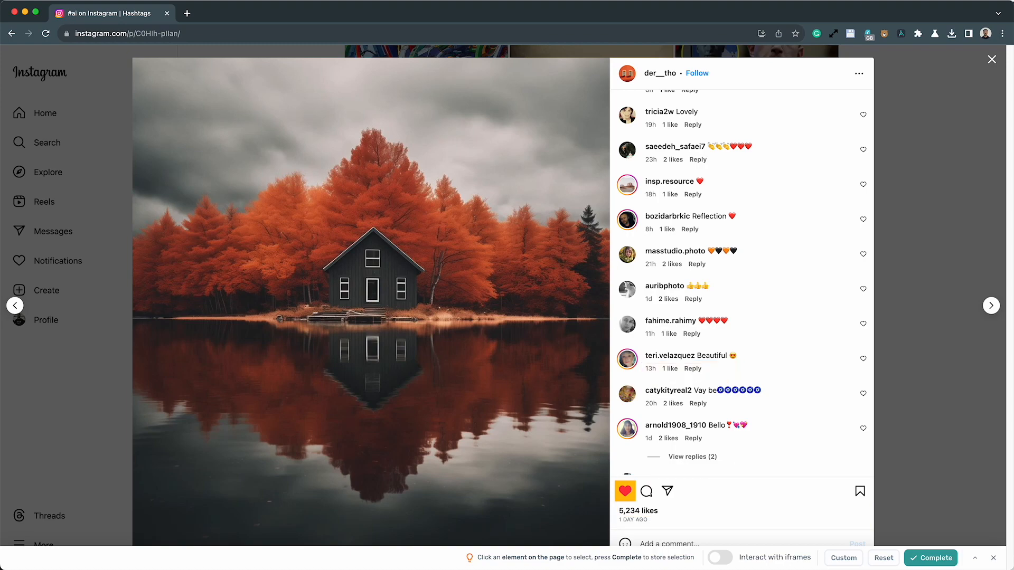
- Inspect the Instagram post's heart button in the browser's developer tools
mouse_move(1, 145)
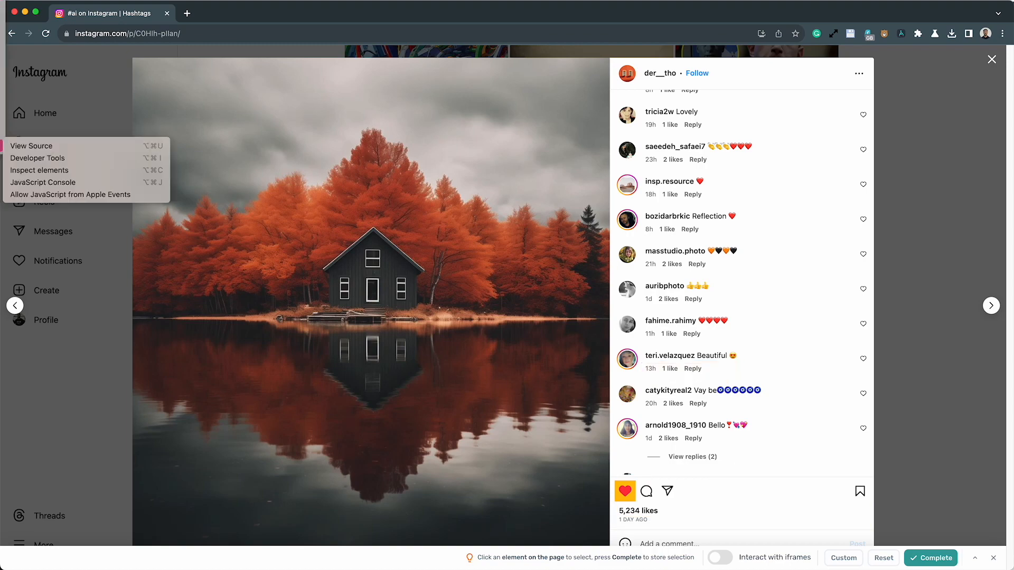
left_click(35, 158)
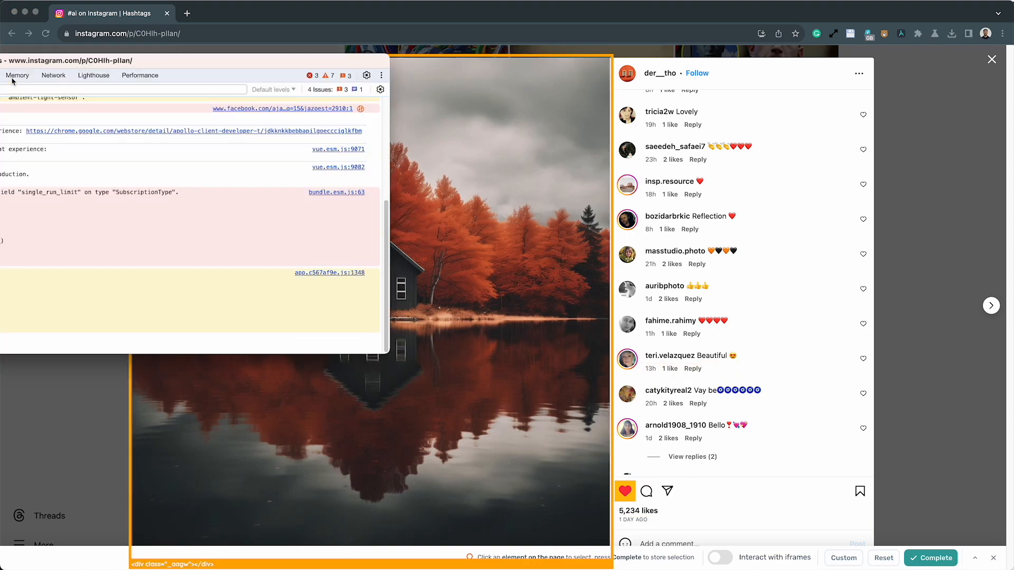
left_click_drag(20, 62, 373, 17)
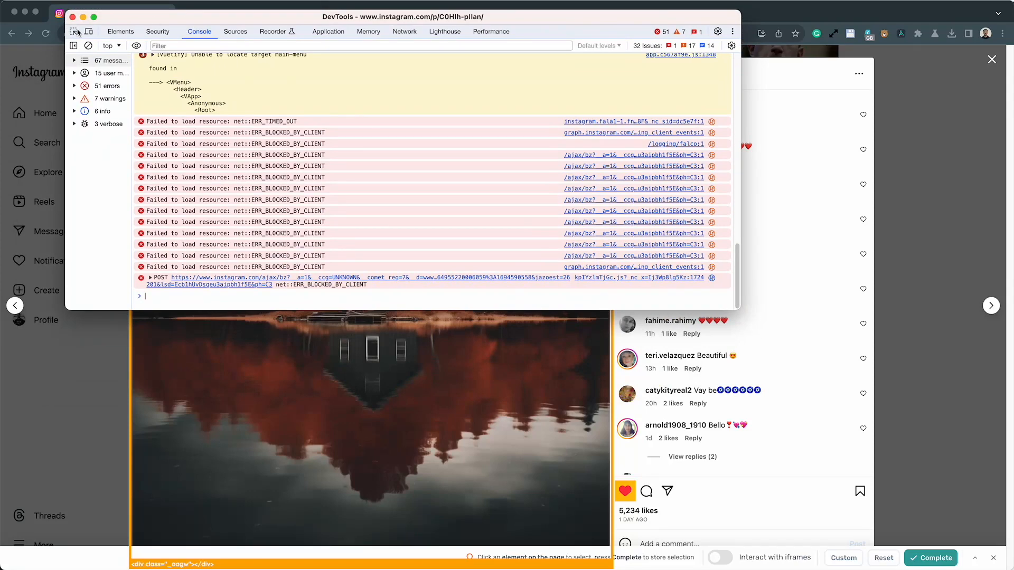
left_click(77, 31)
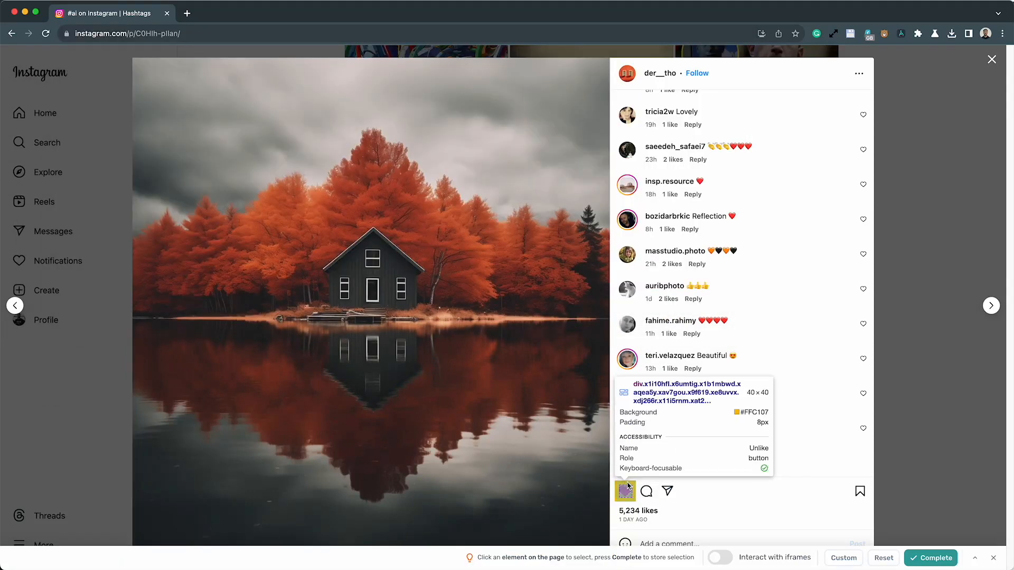
left_click(628, 487)
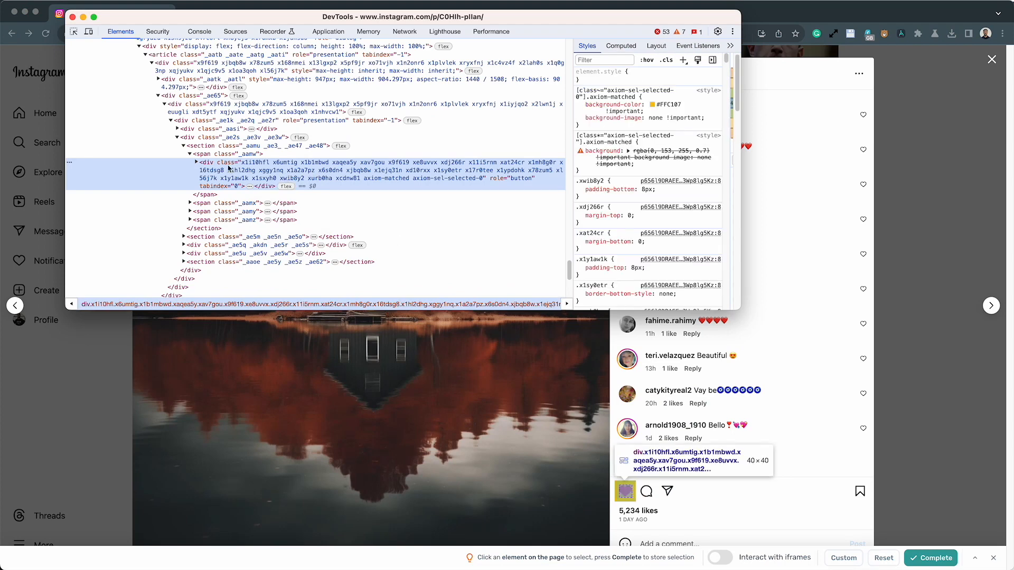
- Expand the heart button's nested elements down to the svg and highlight its aria-label value "Unlike"
left_click(197, 164)
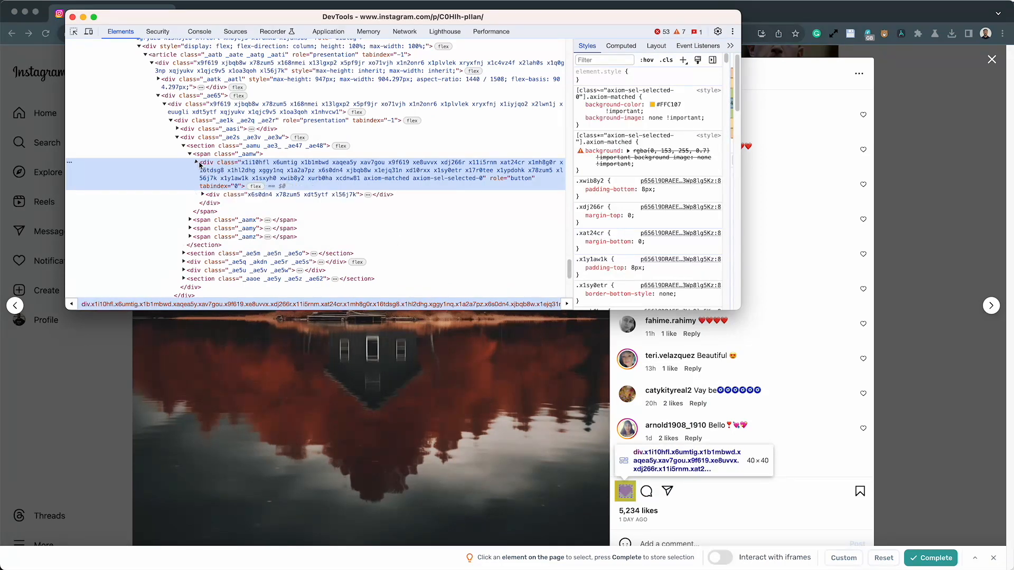
left_click(202, 195)
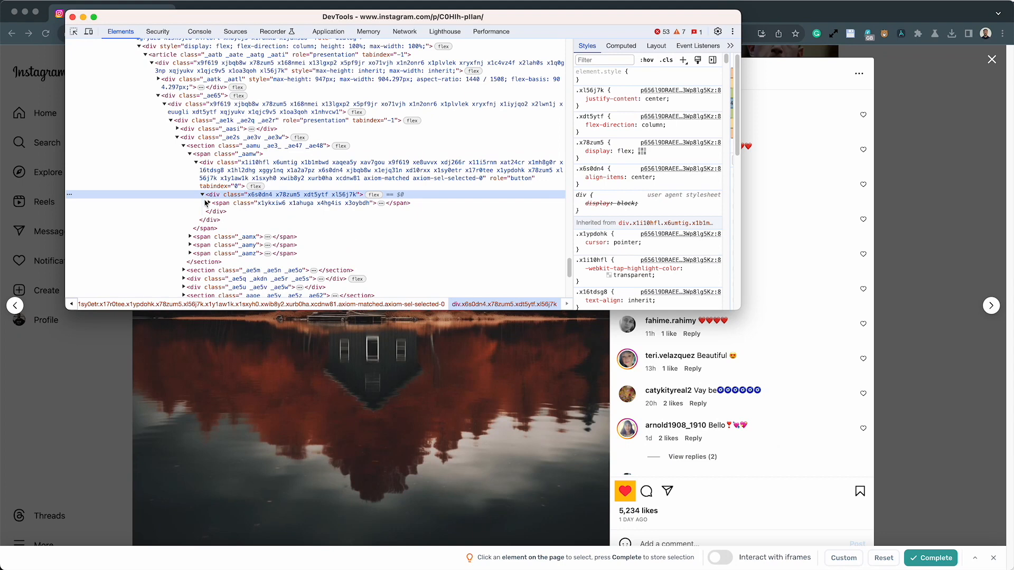
left_click(213, 204)
left_click(210, 204)
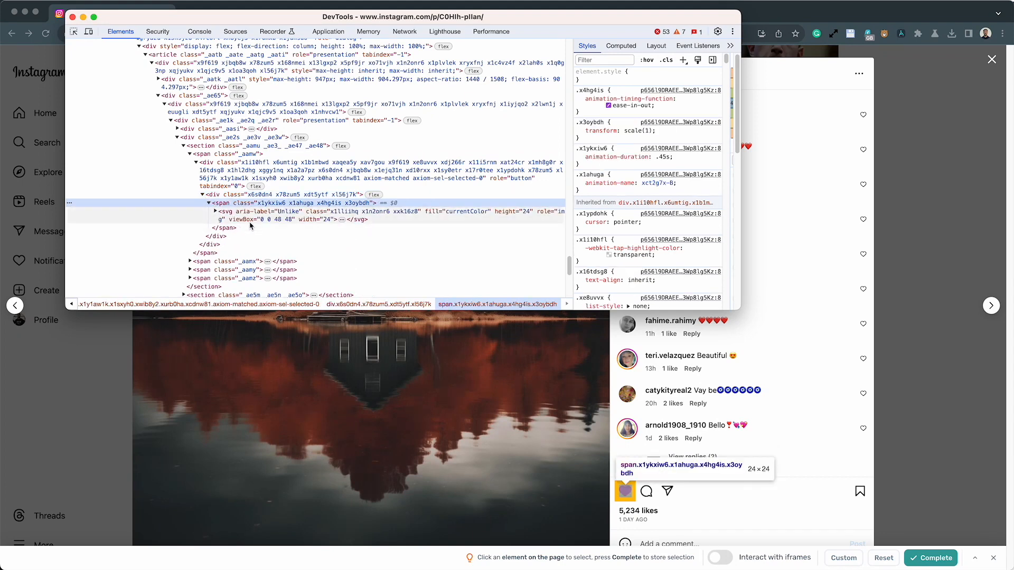
double_click(282, 212)
double_click(282, 212)
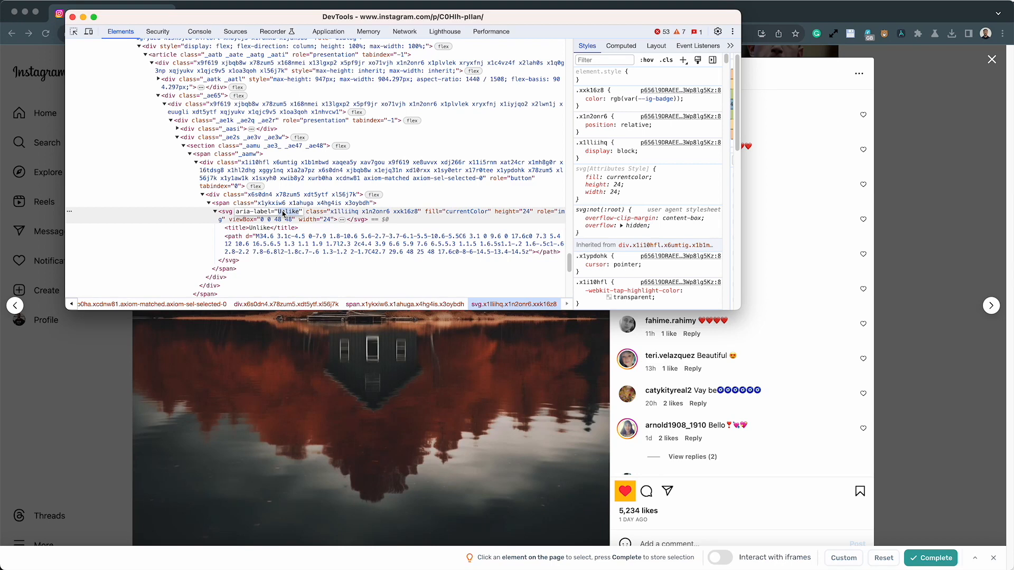
- Complete the element selection and highlight "Unlike" among the values to check in the Click Social Media Buttons step
left_click(724, 480)
left_click(631, 494)
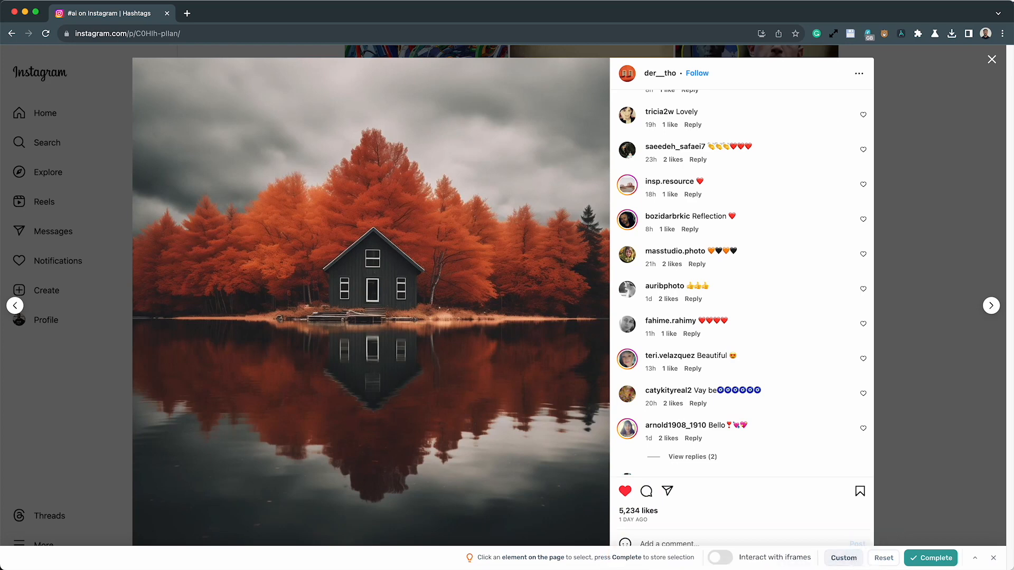
left_click(934, 558)
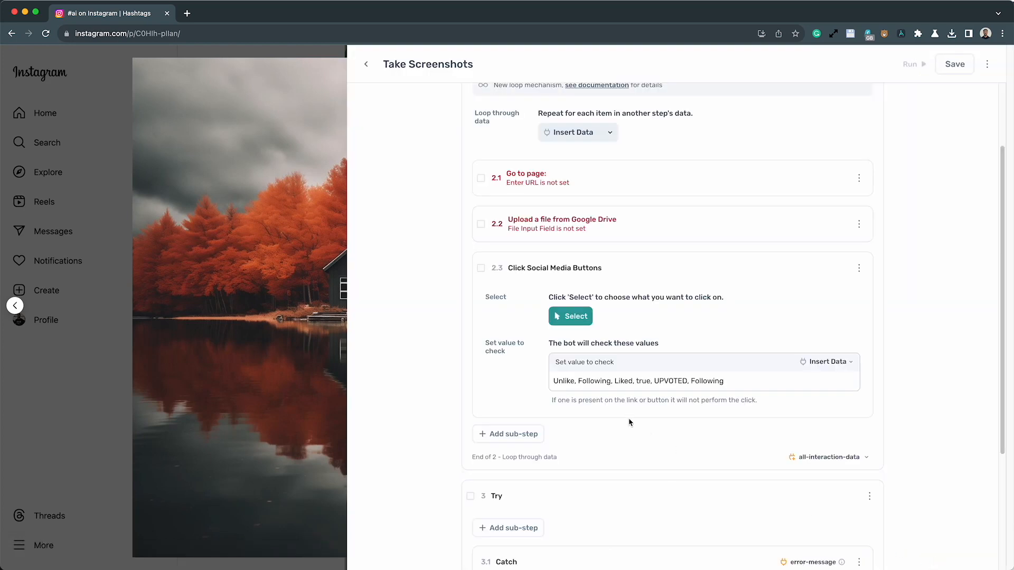
left_click_drag(576, 385, 549, 385)
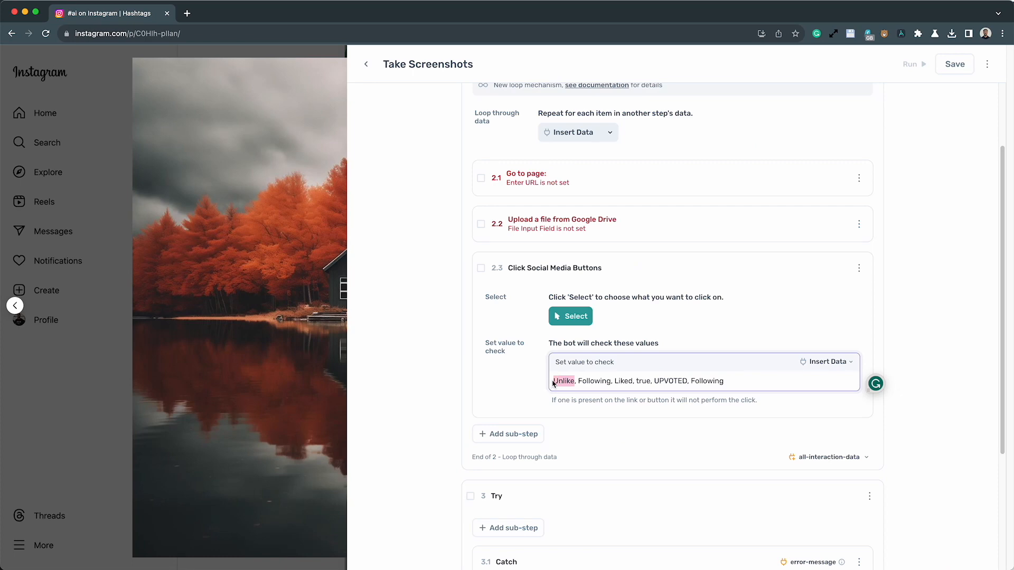
left_click(748, 388)
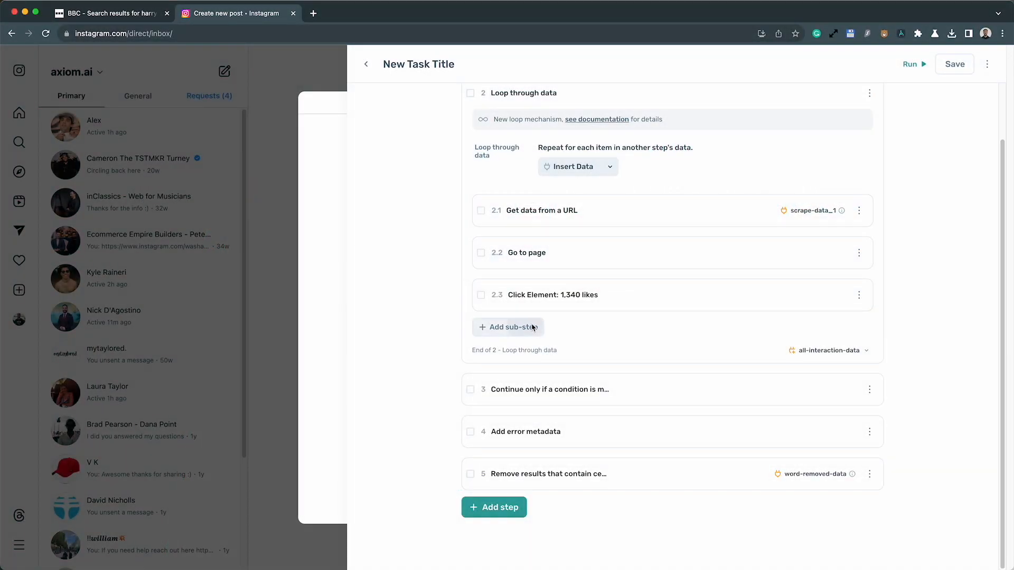
- Add an "Upload a file from Google Drive" sub-step after Click Element in the New Task Title loop
left_click(533, 327)
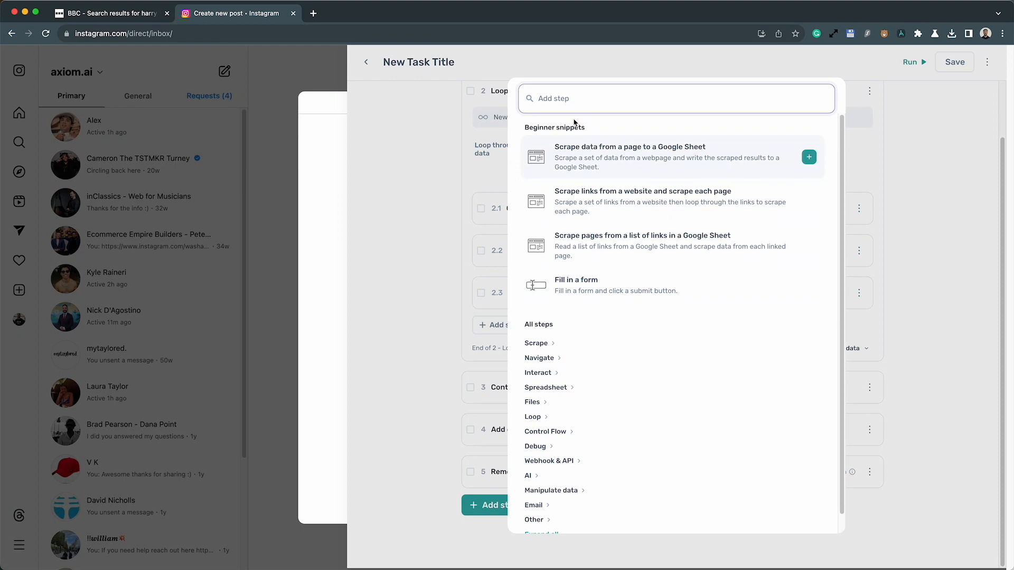
type("google")
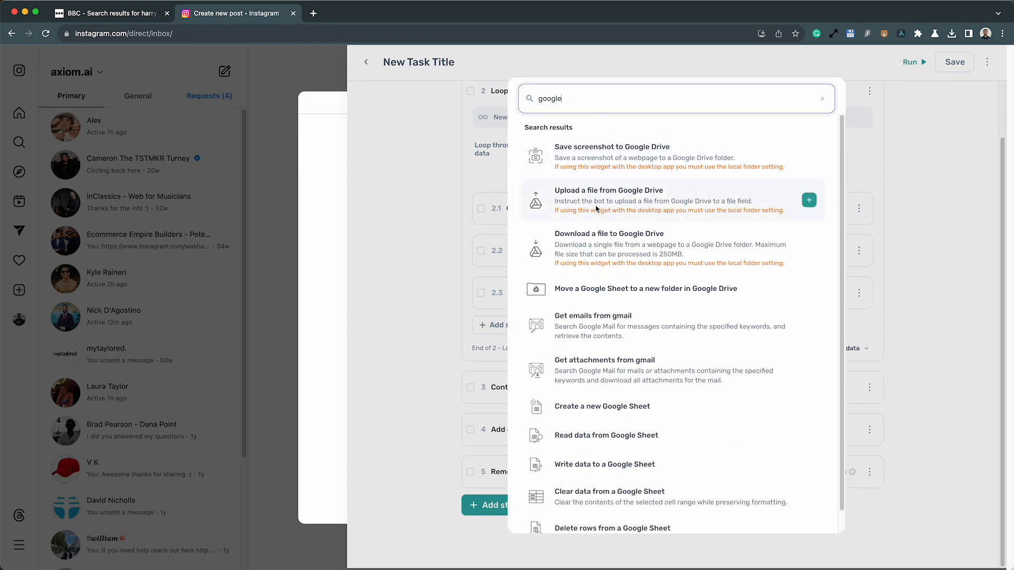
left_click(629, 203)
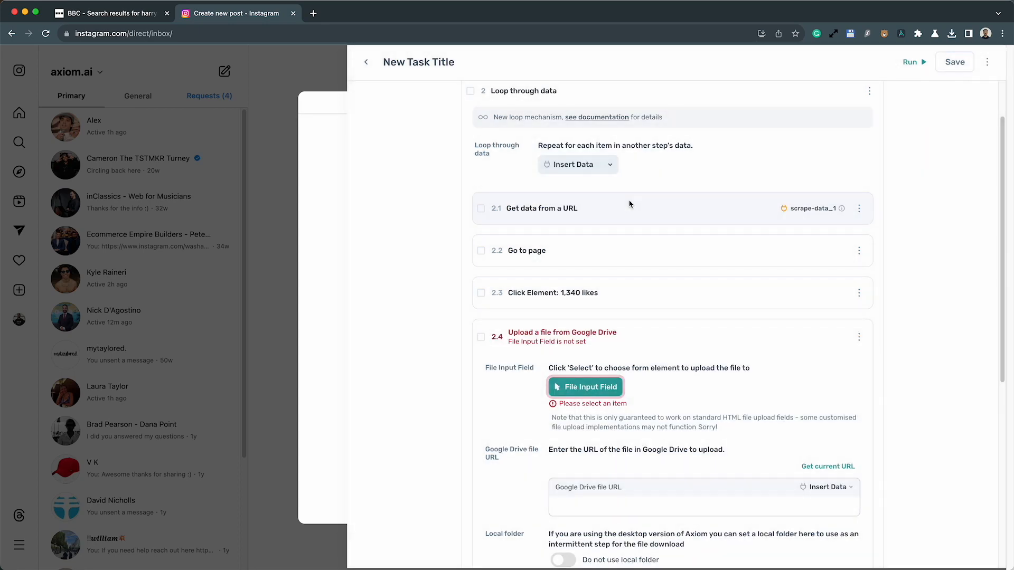
scroll(633, 296, "down", 3)
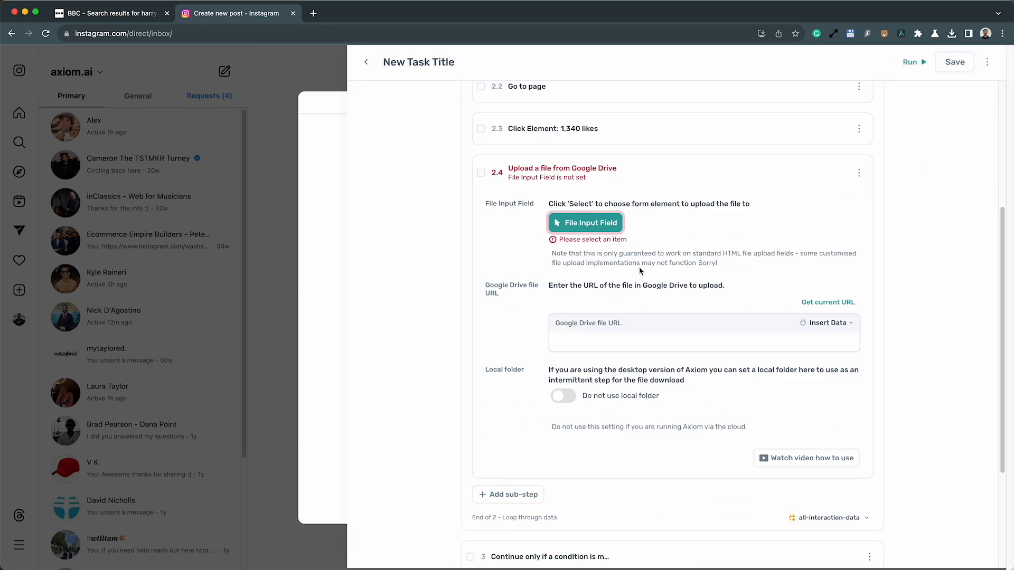
- Set the step's File Input Field to the "Select from computer" element, using element text instead of HTML
left_click(599, 231)
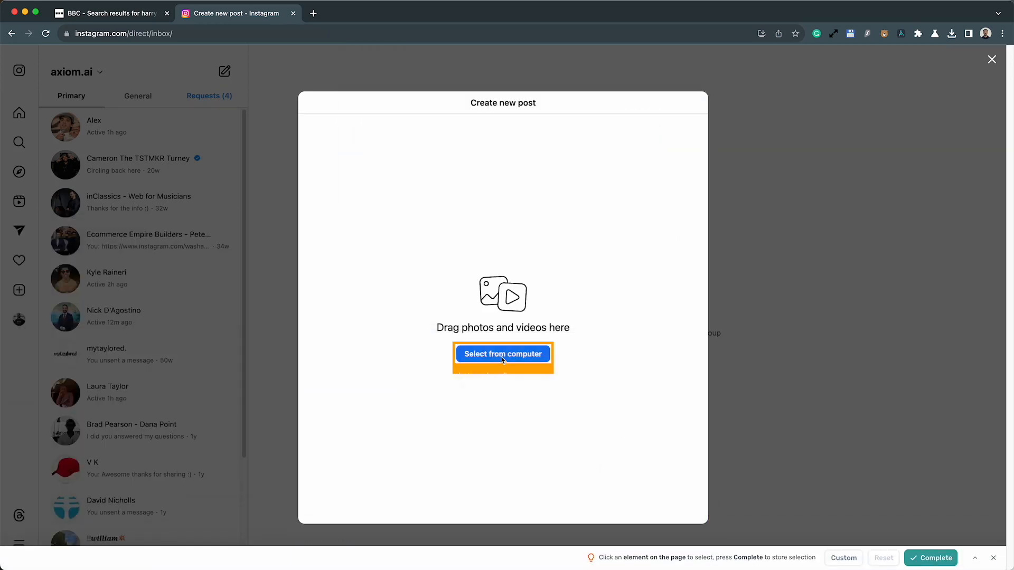
left_click(530, 367)
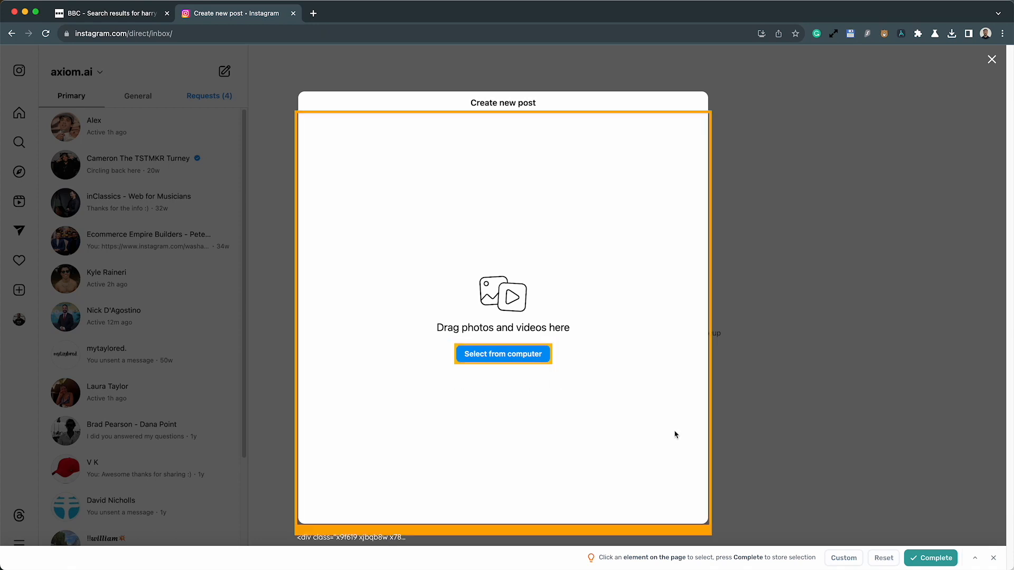
left_click(852, 558)
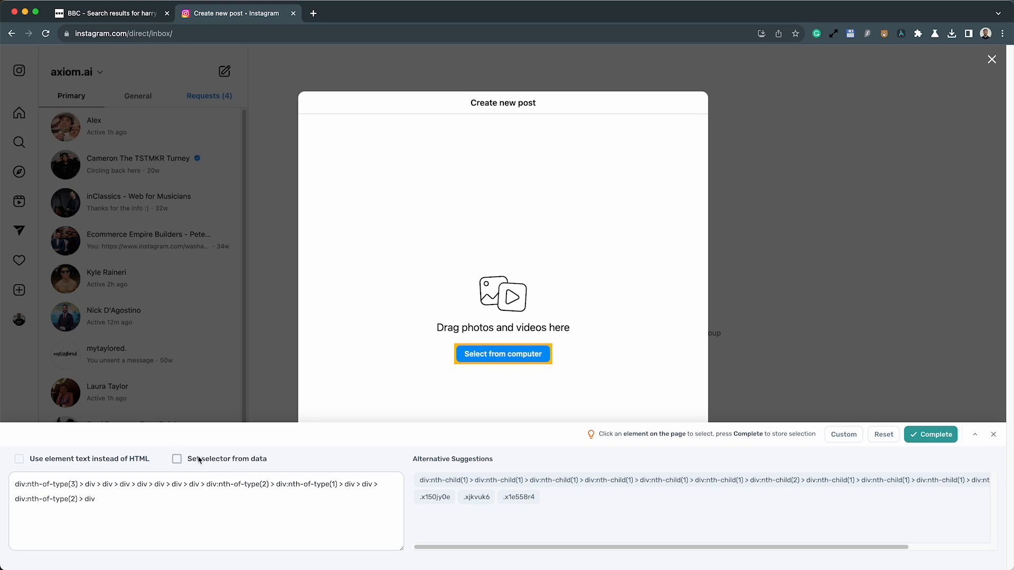
left_click(97, 459)
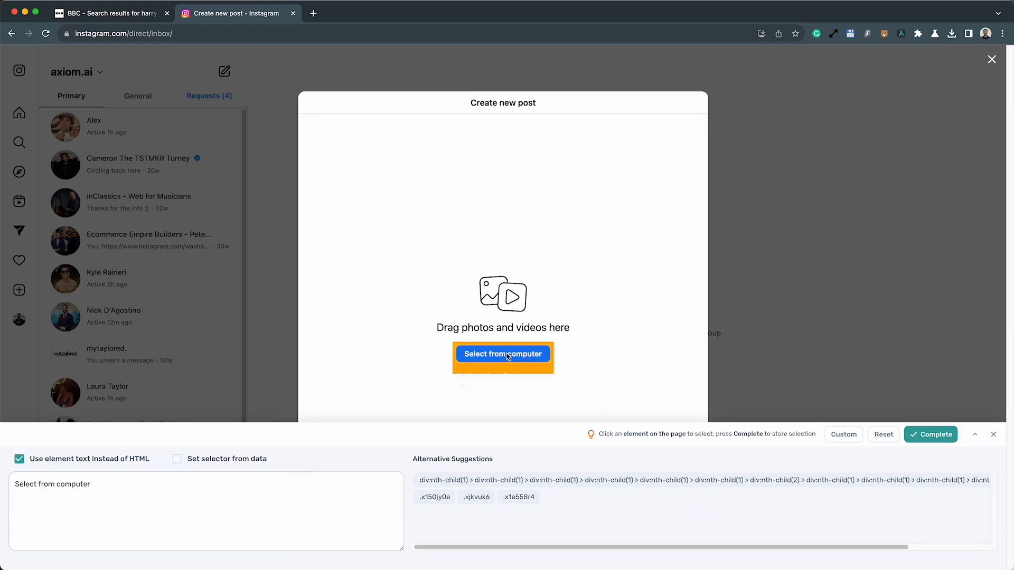
left_click(935, 434)
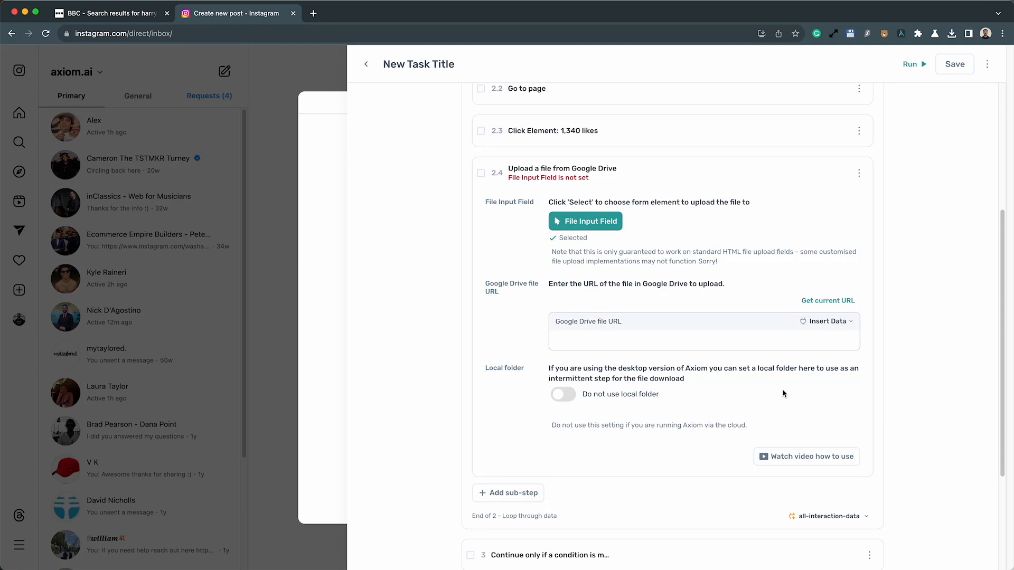
- Check the data sources available for the Google Drive file URL field
left_click(717, 346)
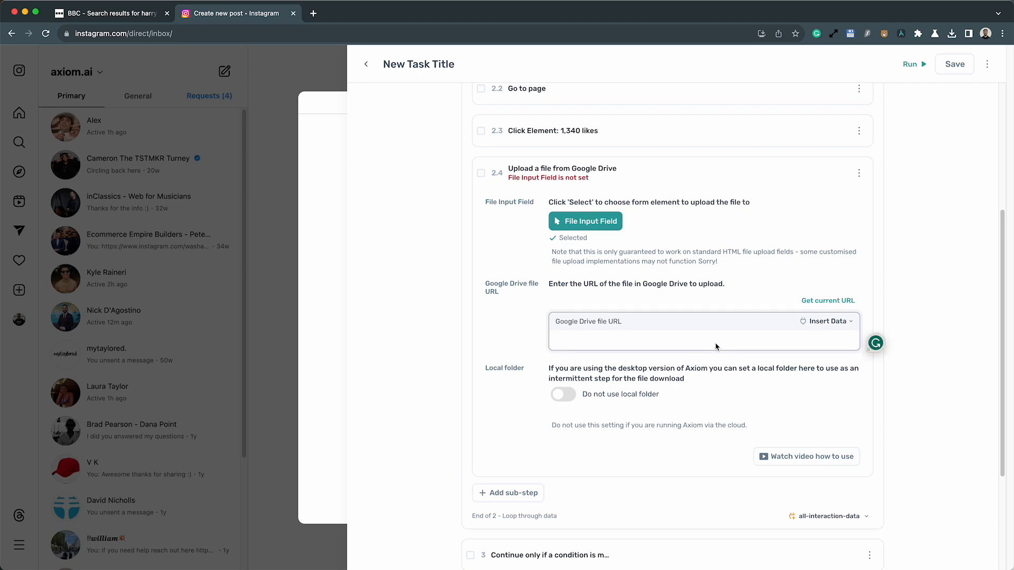
left_click(816, 327)
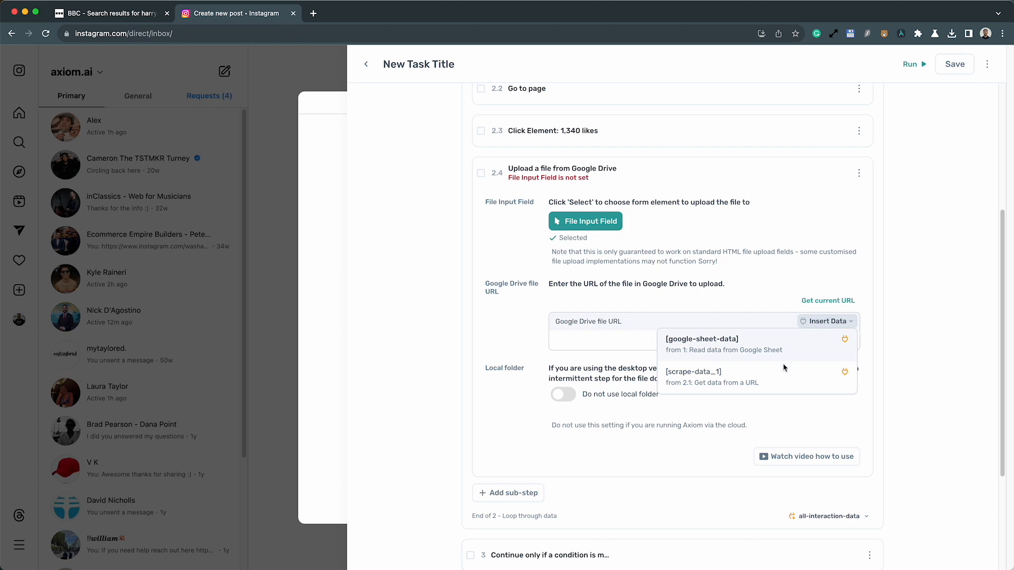
left_click(743, 411)
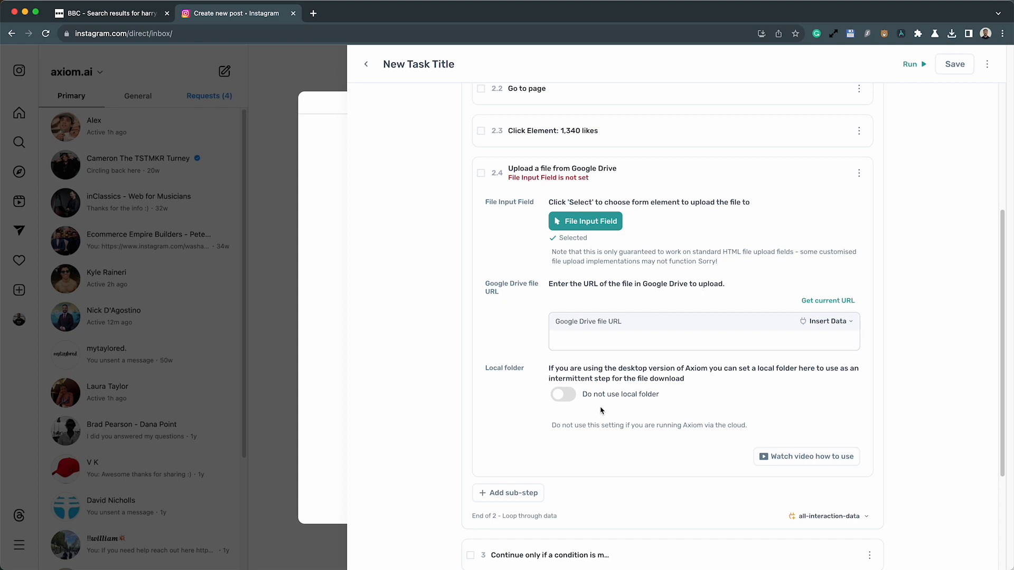
- Turn on the Local folder setting of the Google Drive upload step and check the data sources for its folder field
left_click(573, 401)
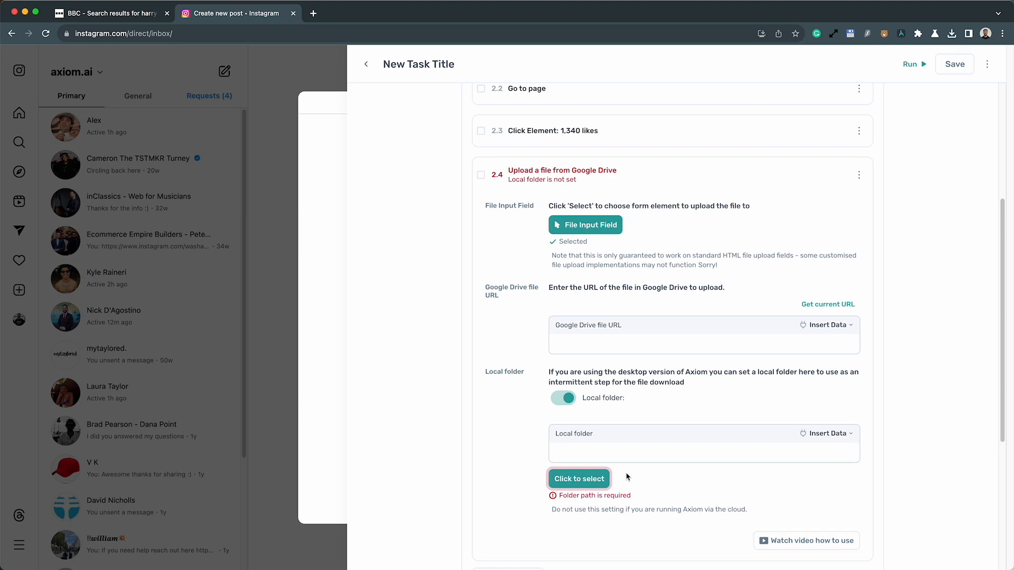
left_click(814, 435)
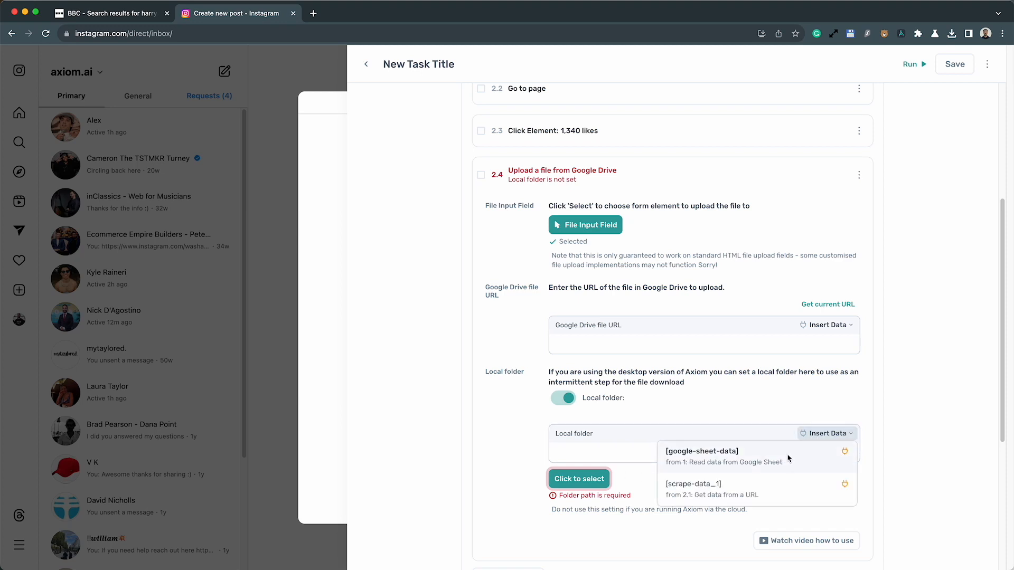
left_click(762, 419)
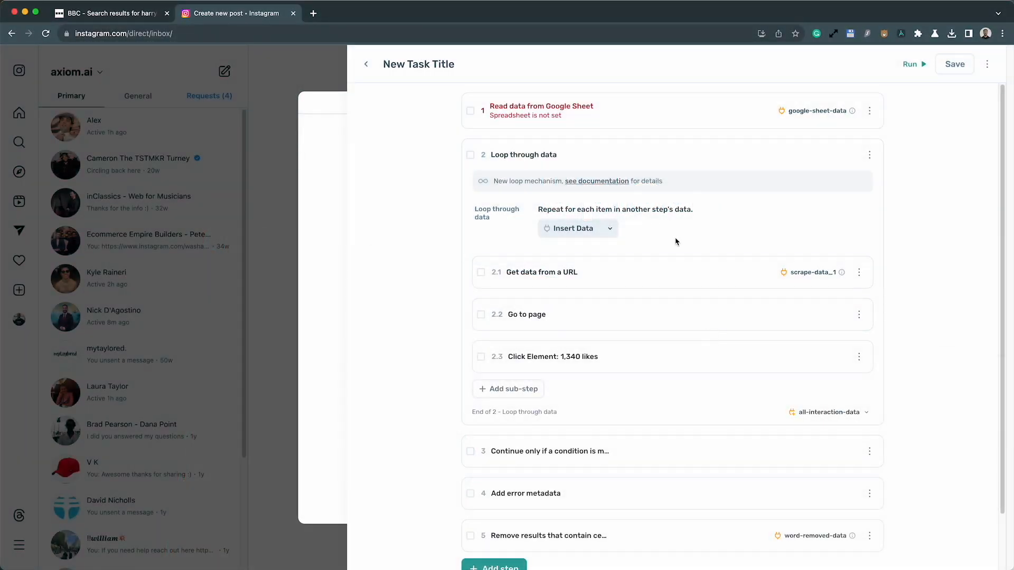
- Add an "Upload a file" sub-step between Get data from a URL and Go to page in the loop
left_click(664, 293)
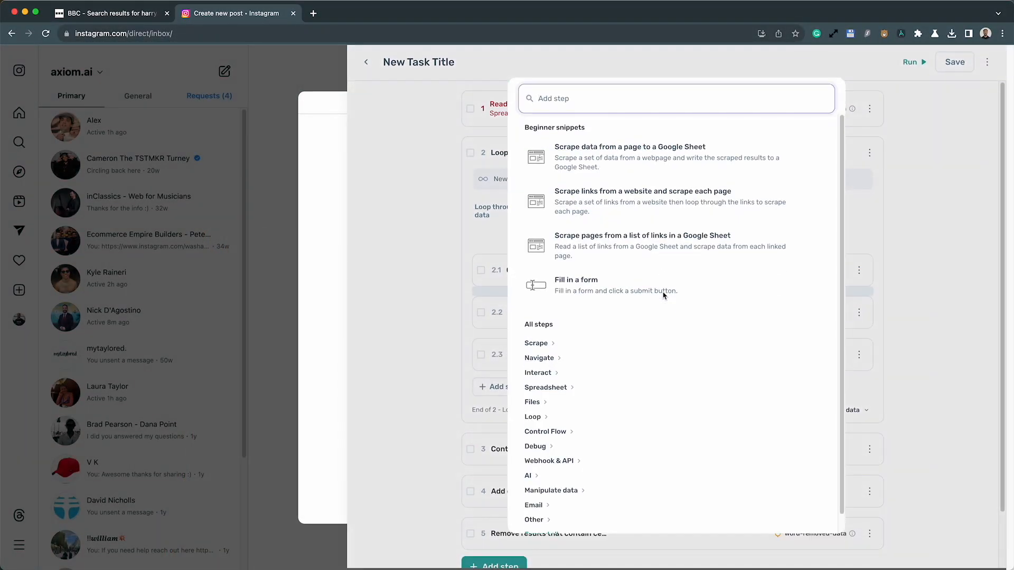
type("upload")
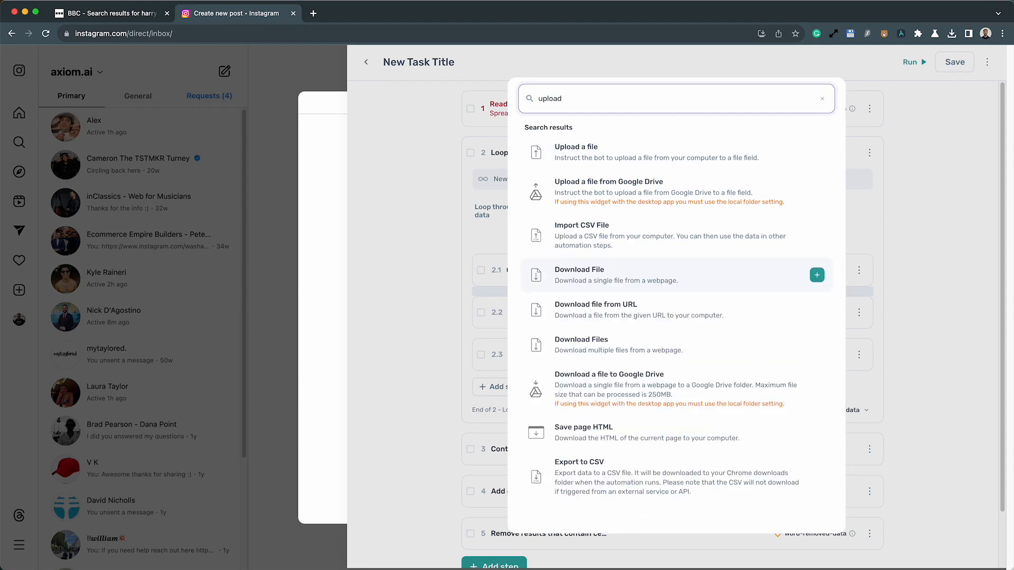
left_click(589, 153)
scroll(600, 331, "down", 1)
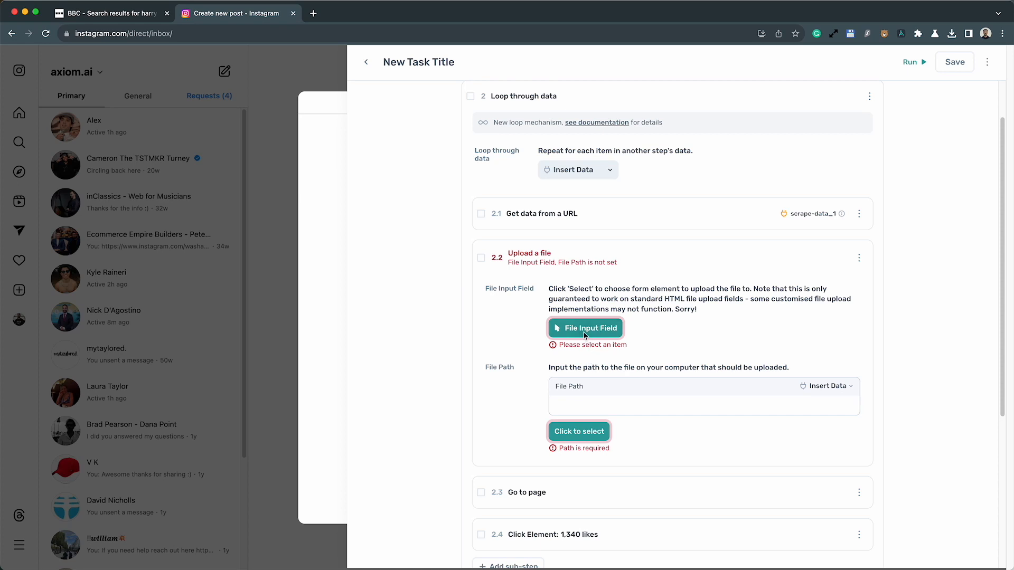
- Set the File Input Field of the Upload a file sub-step to the "Select from computer" element in the Create new post dialog
left_click(586, 331)
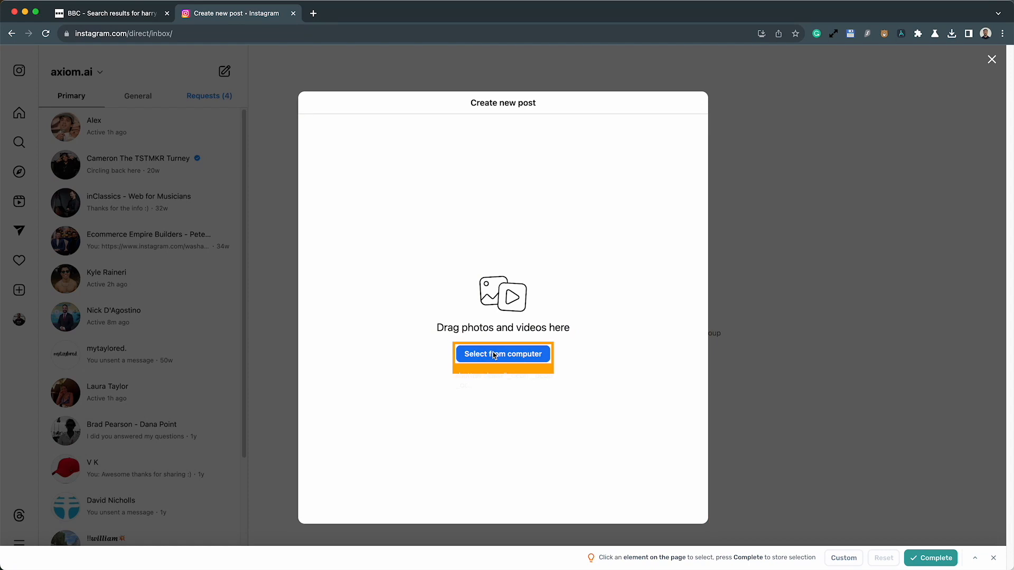
left_click(494, 355)
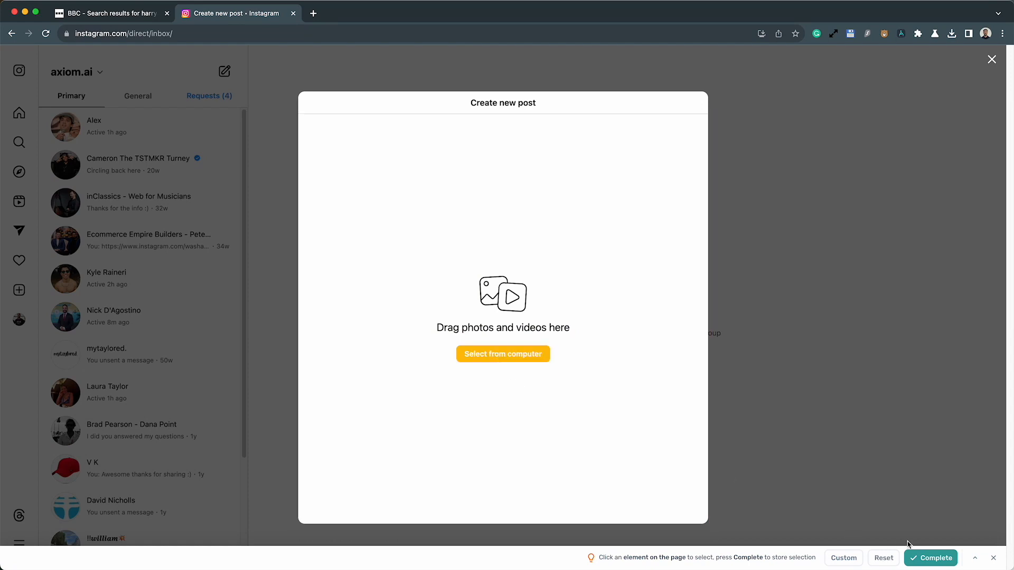
left_click(925, 560)
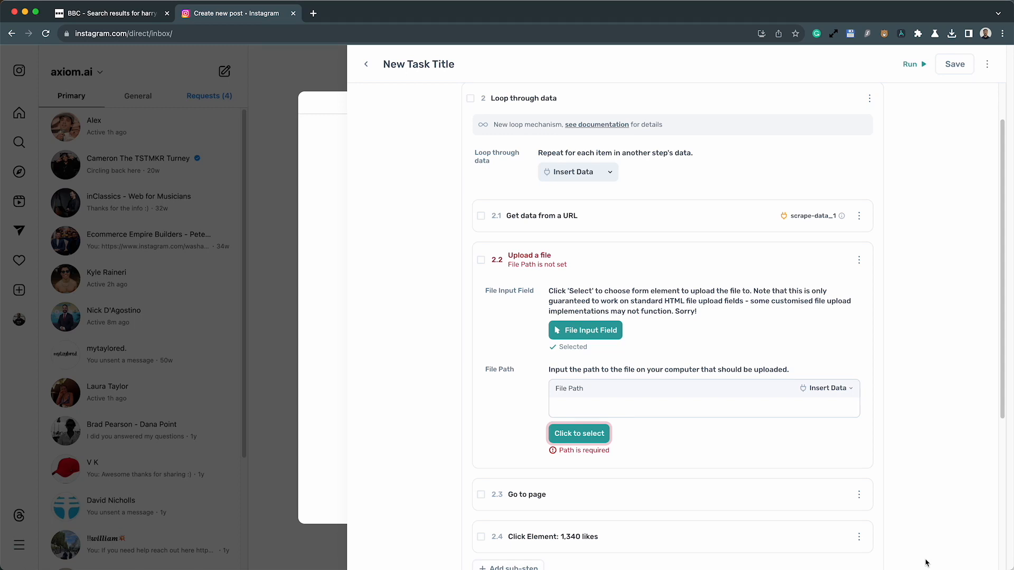
- Check the data sources available for the File Path field and open its file selection
left_click(705, 414)
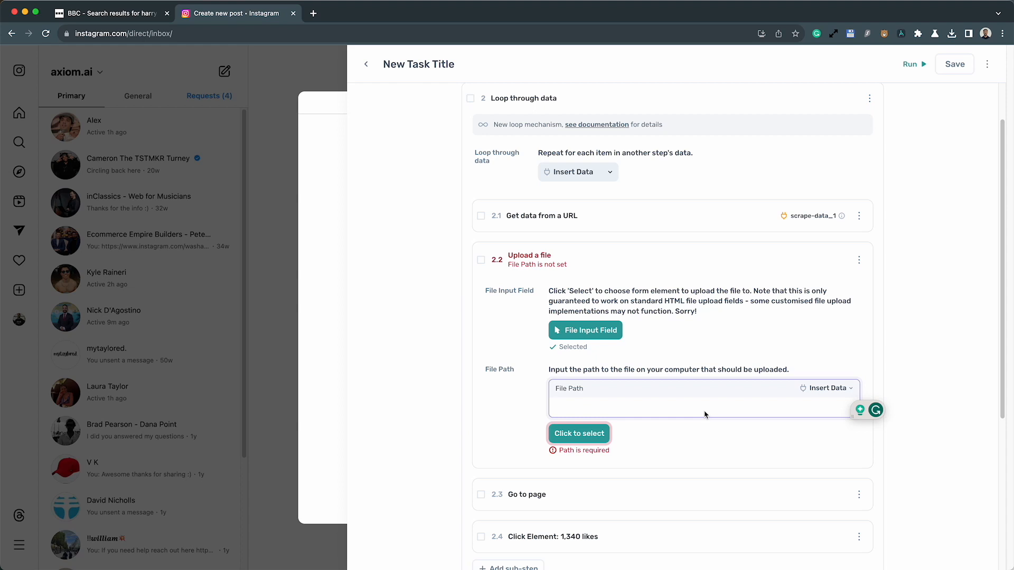
left_click(821, 389)
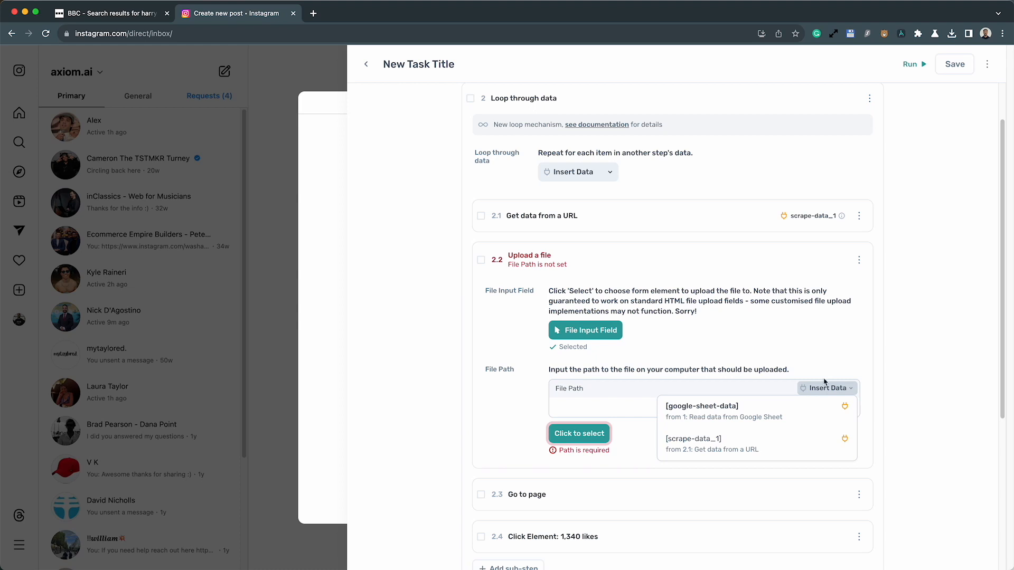
left_click(586, 436)
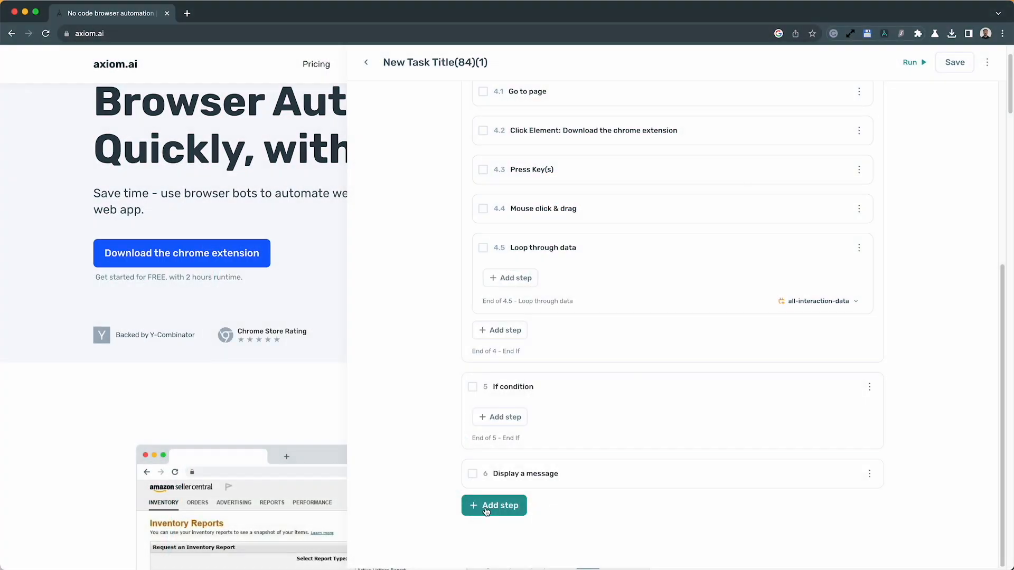
- Add a "Jump to another step" step after Display a message and set it to jump to step 1
left_click(486, 508)
type("jump")
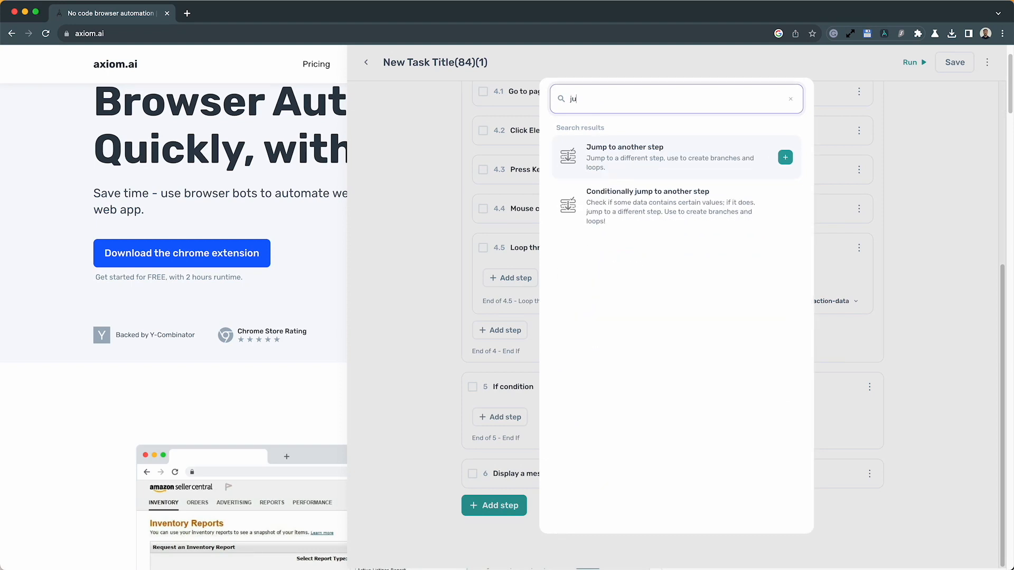
left_click(615, 151)
scroll(530, 462, "down", 3)
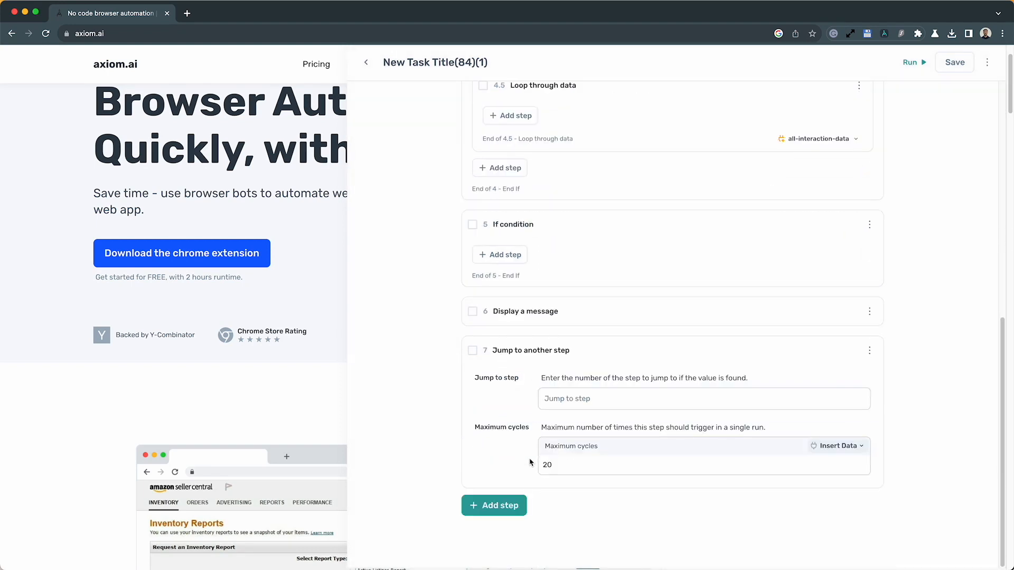
left_click(560, 394)
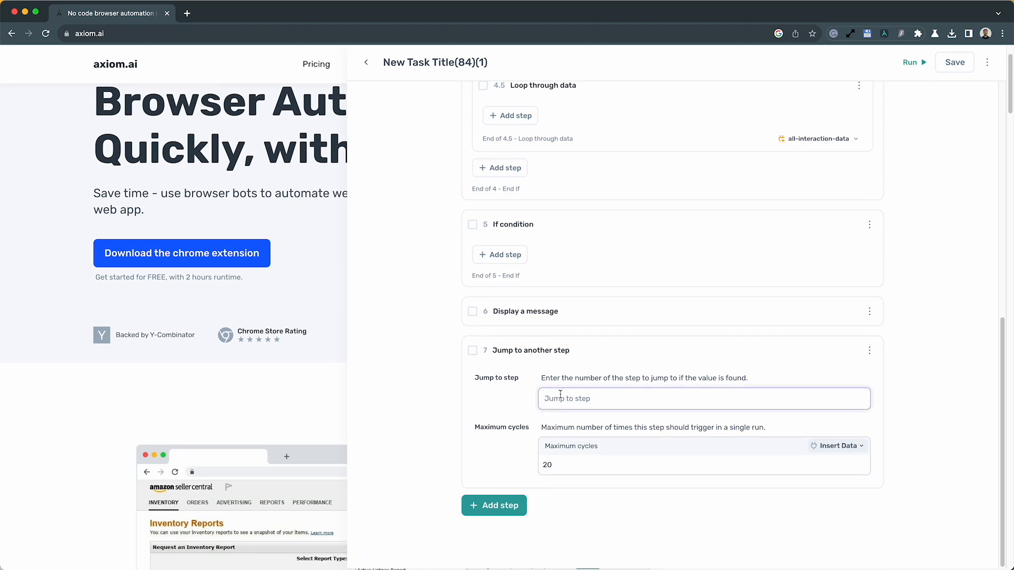
type("1")
left_click(518, 389)
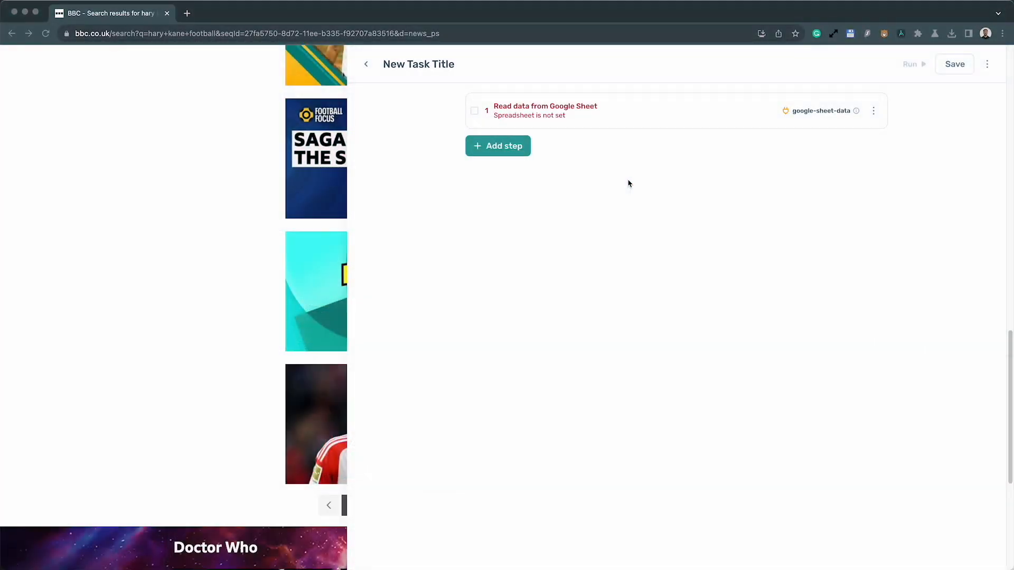
- Add a "Get a list of links to pages from a URL" step after the Google Sheet step, using the BBC search results page URL
left_click(510, 150)
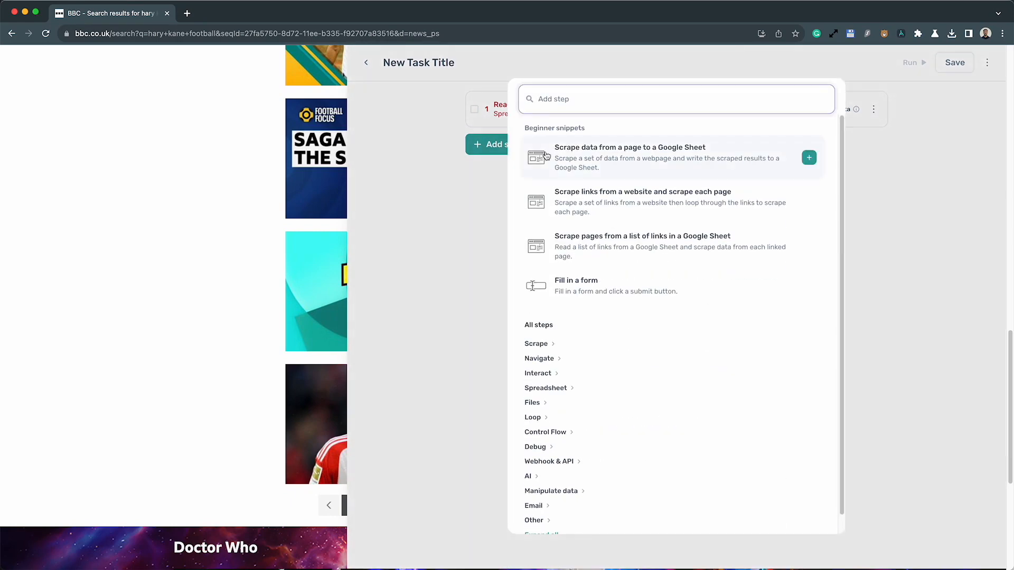
type("links")
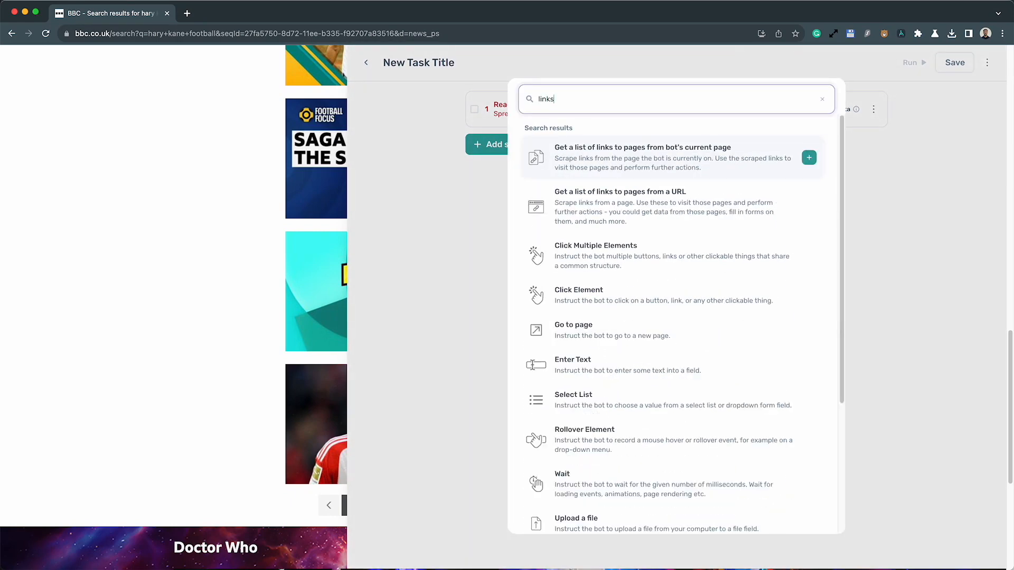
left_click(600, 214)
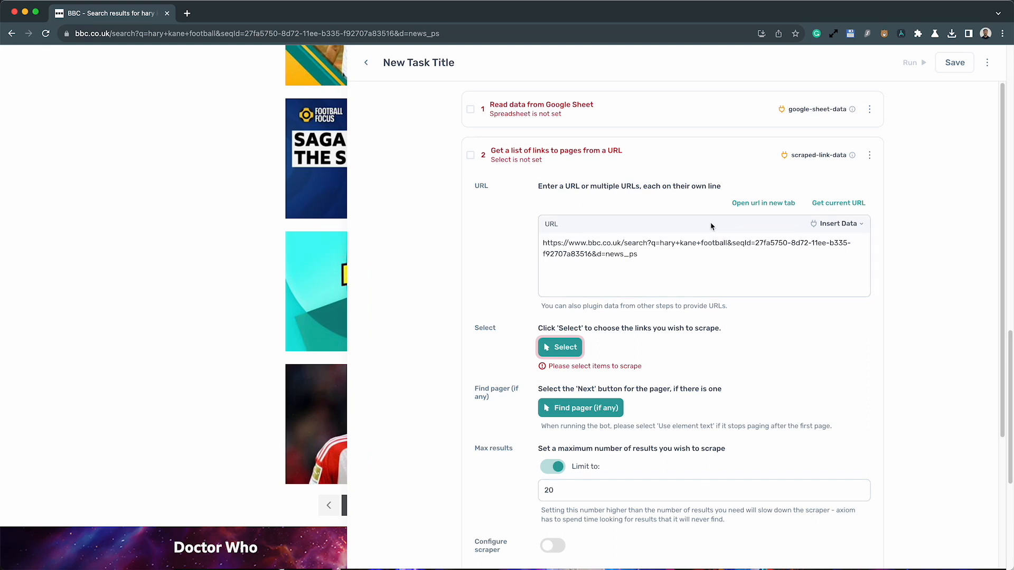
left_click_drag(670, 261, 534, 238)
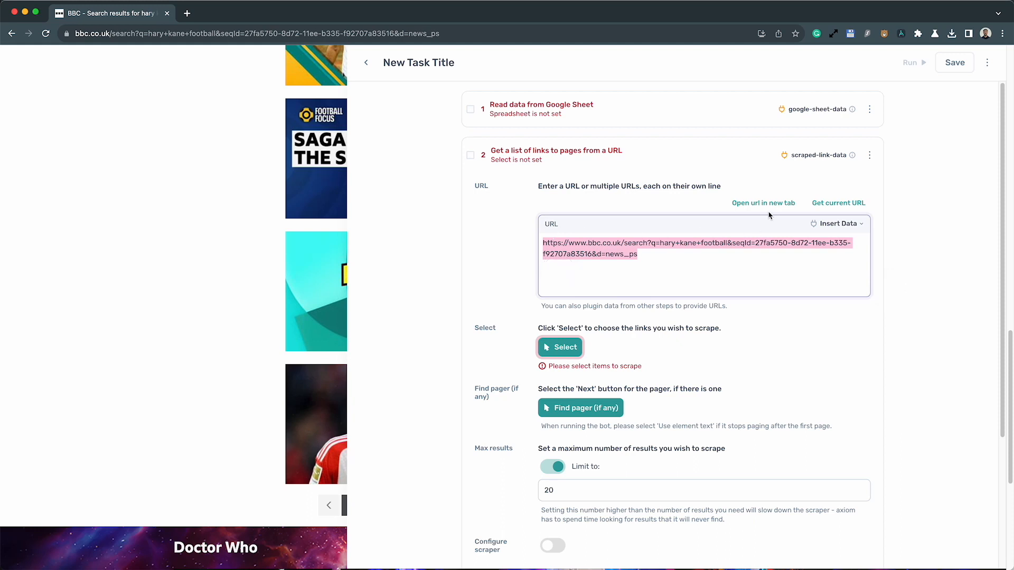
left_click(768, 191)
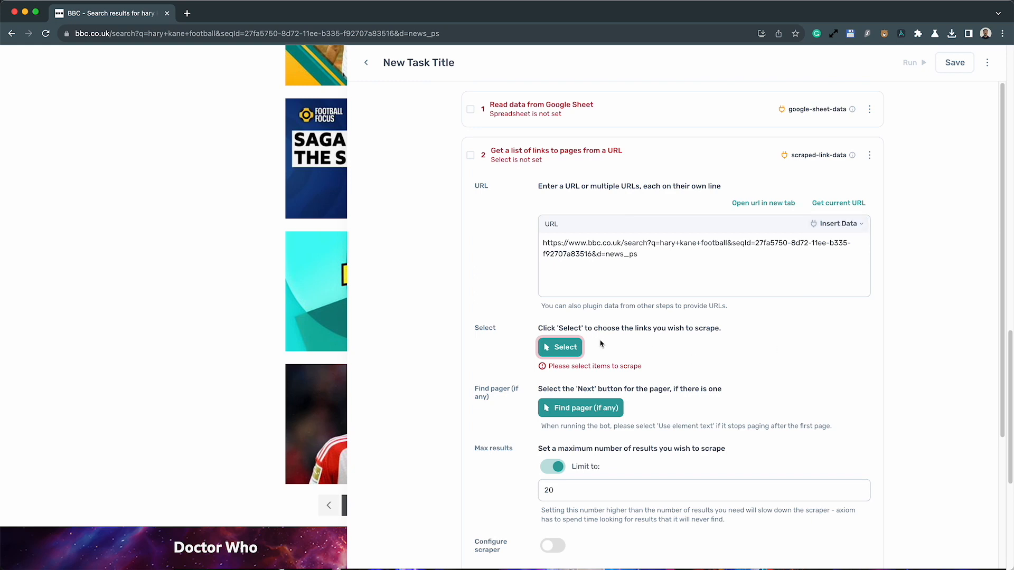
- Select the article headline links in the BBC search results as the links to scrape
left_click(576, 347)
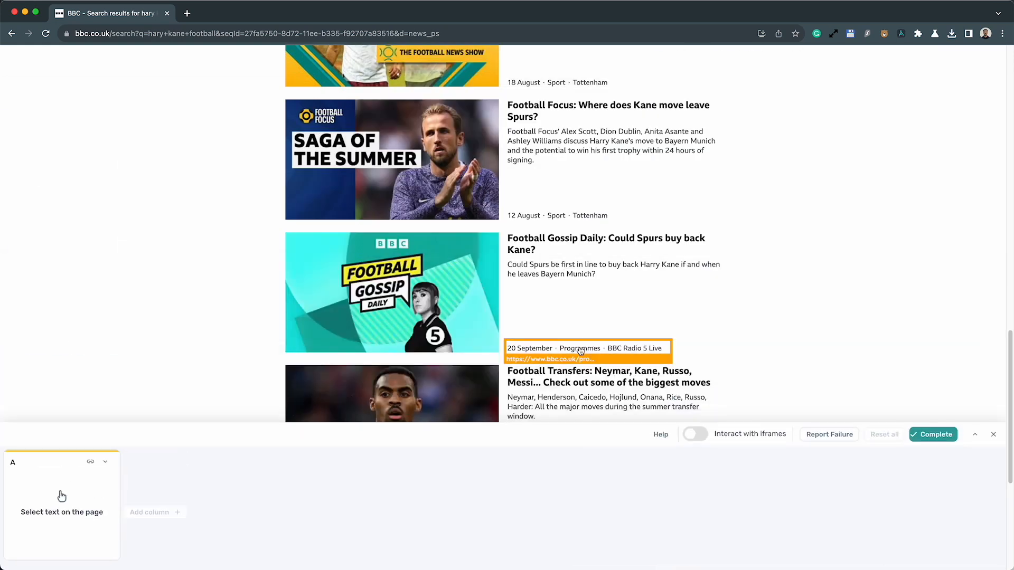
left_click(565, 117)
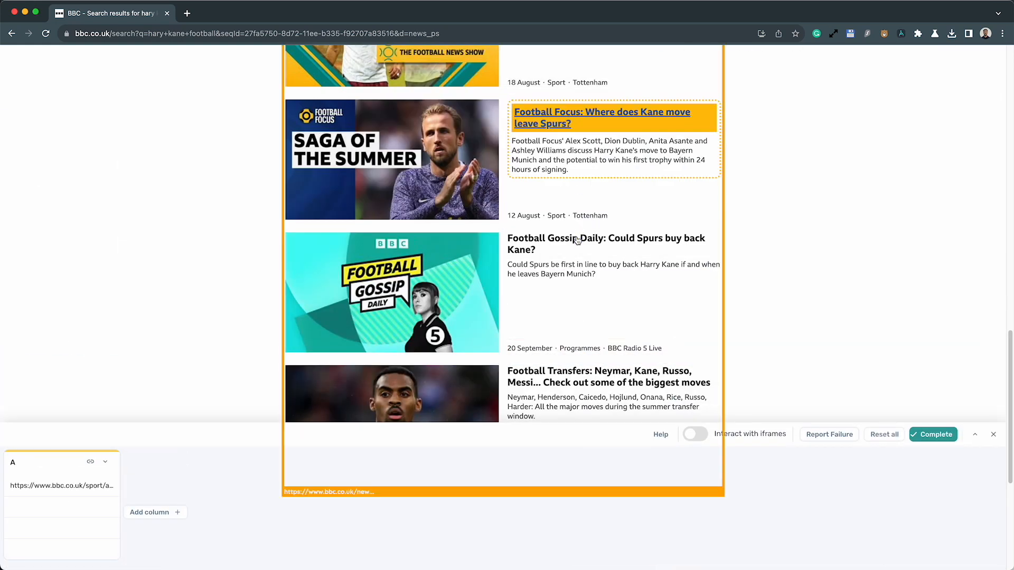
left_click(576, 237)
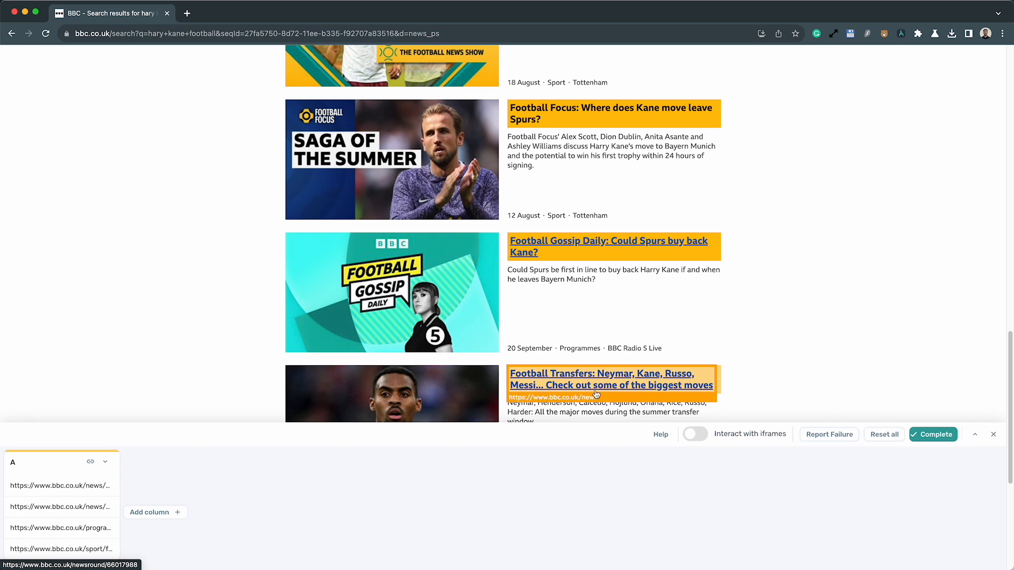
left_click(955, 437)
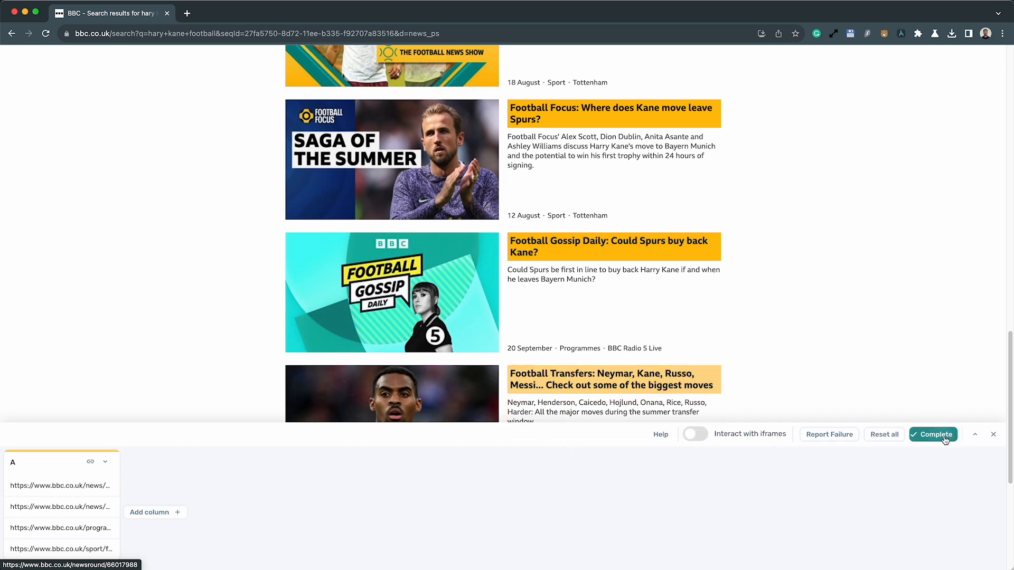
scroll(618, 494, "down", 3)
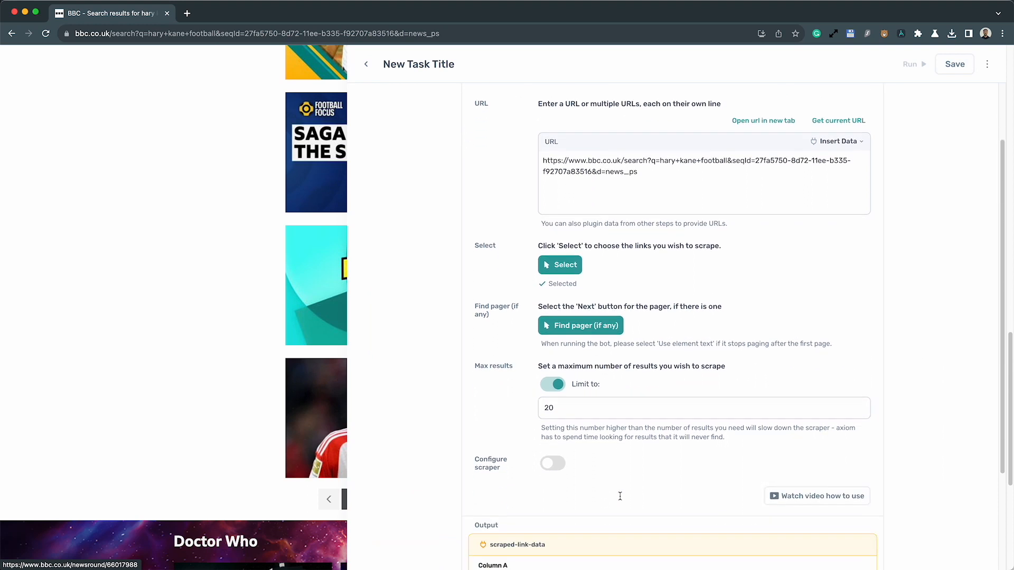
- Switch Max results to All and back to the limited setting
left_click(577, 379)
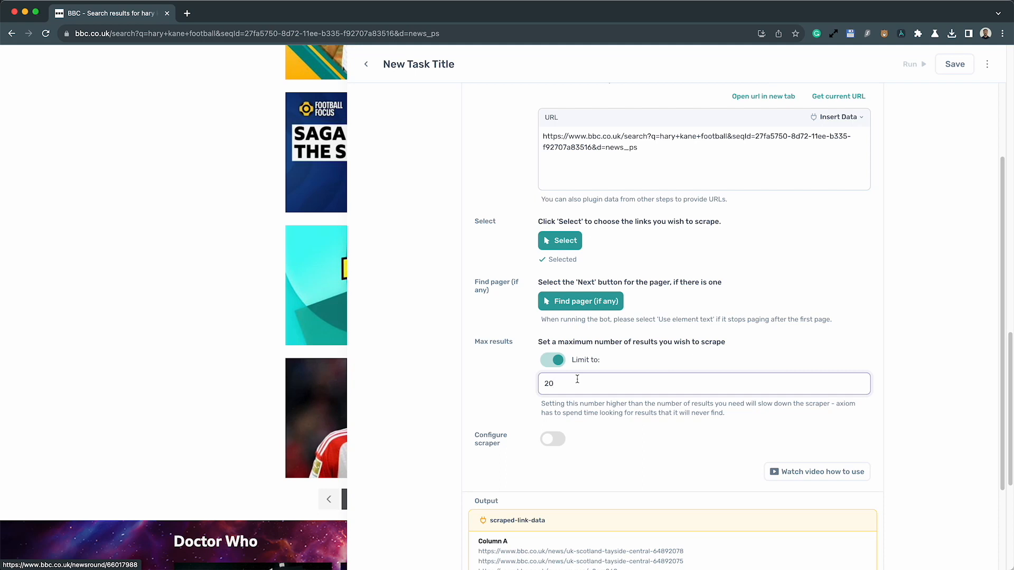
left_click(561, 364)
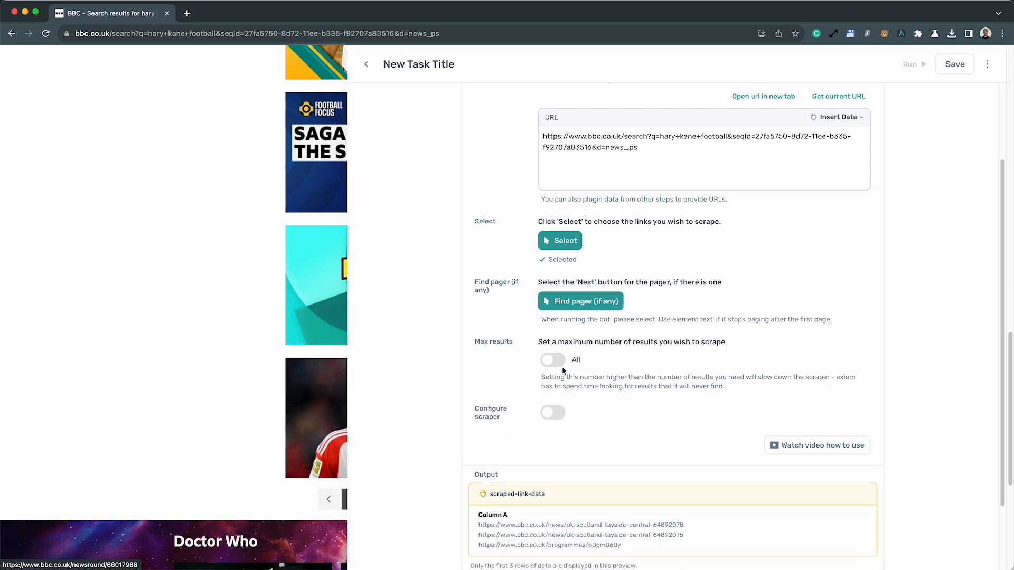
left_click(551, 360)
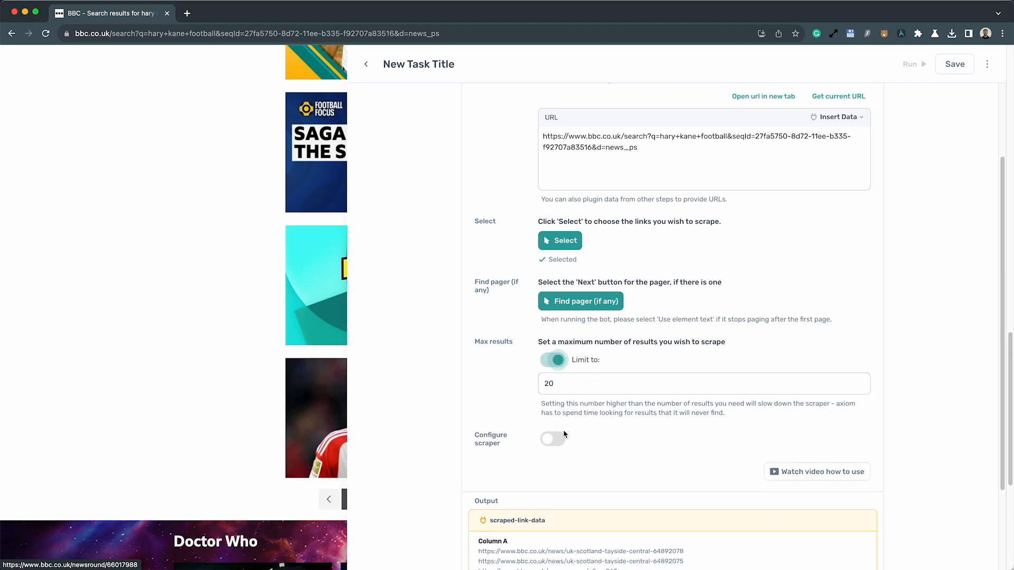
- Enable Configure scraper and set the number of attempts when results are not found to 1, leaving the minimum wait empty
scroll(561, 435, "down", 3)
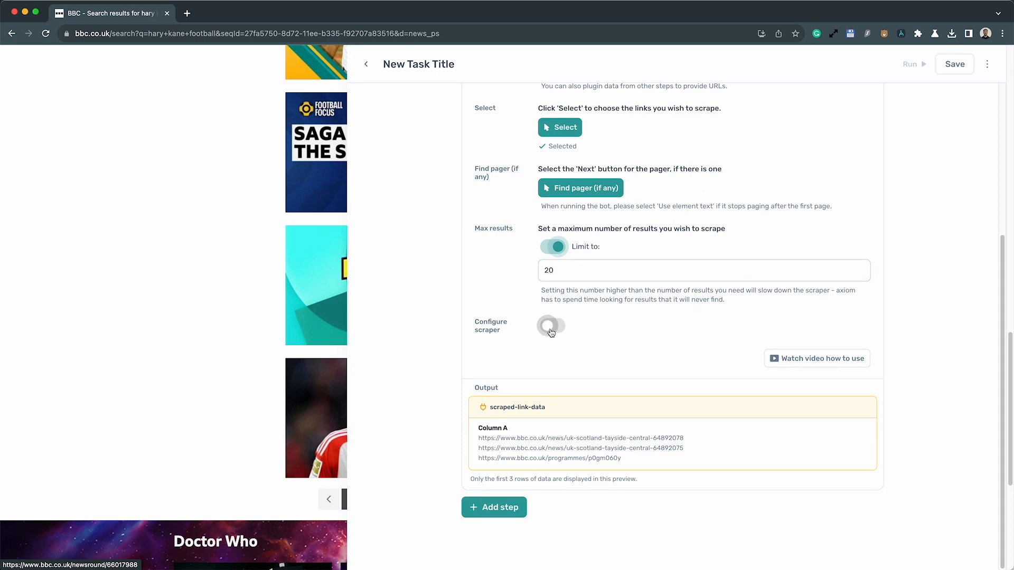
left_click(551, 332)
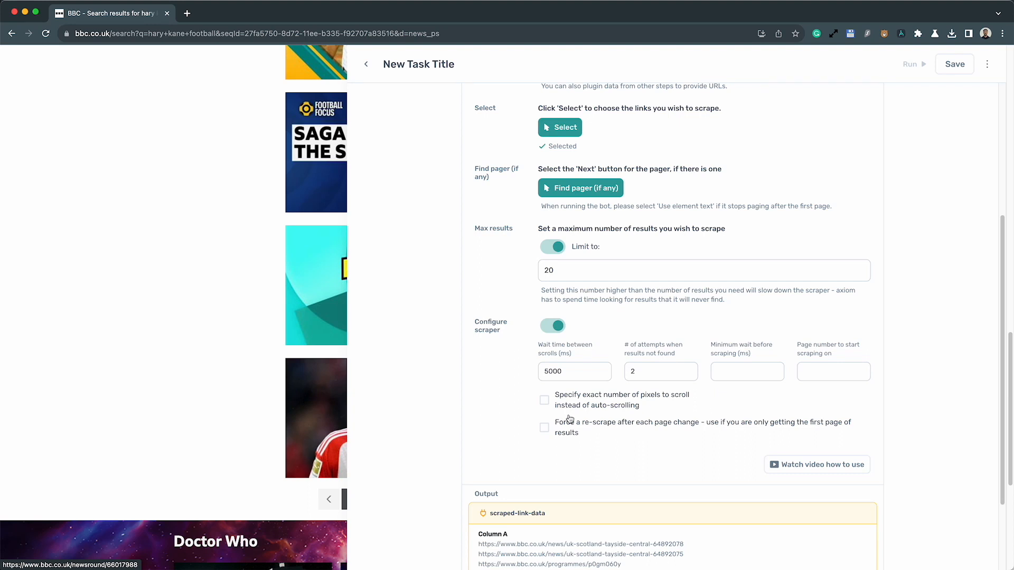
left_click(570, 378)
left_click(636, 371)
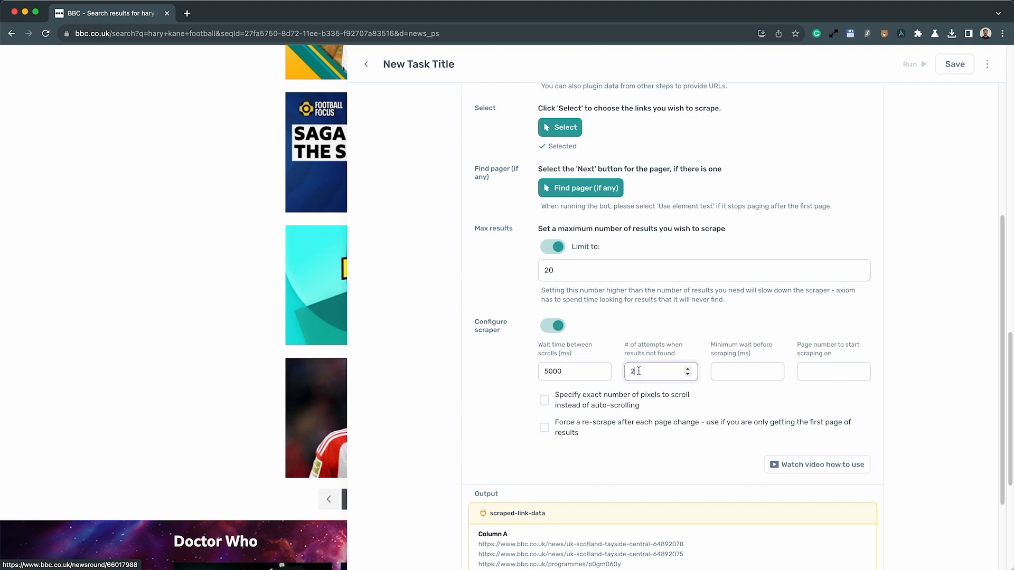
double_click(631, 371)
type("0")
left_click(722, 376)
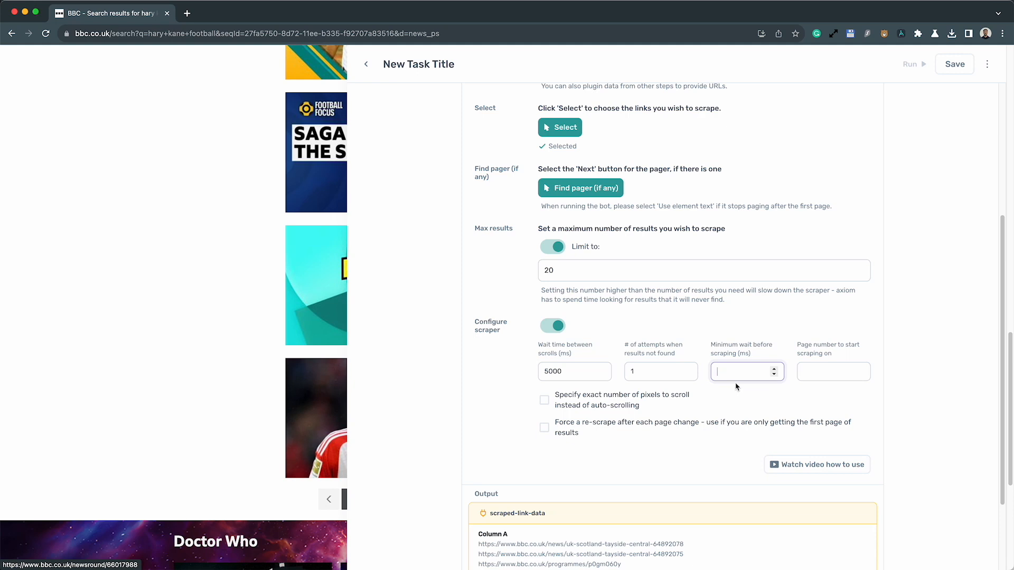
left_click(740, 404)
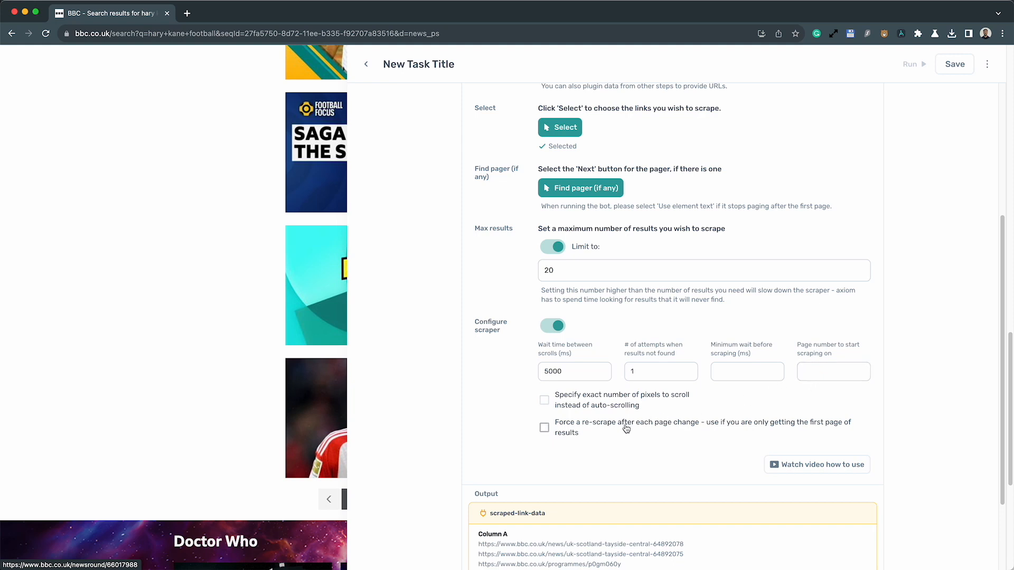
- Enable scrolling by an exact number of pixels and forcing a re-scrape after each page change
left_click(544, 400)
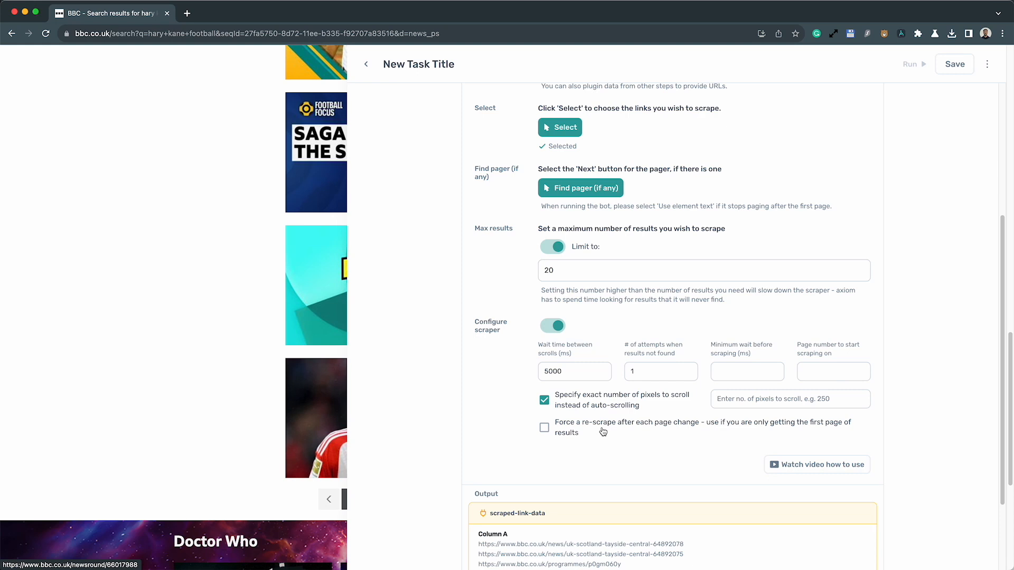
left_click(735, 400)
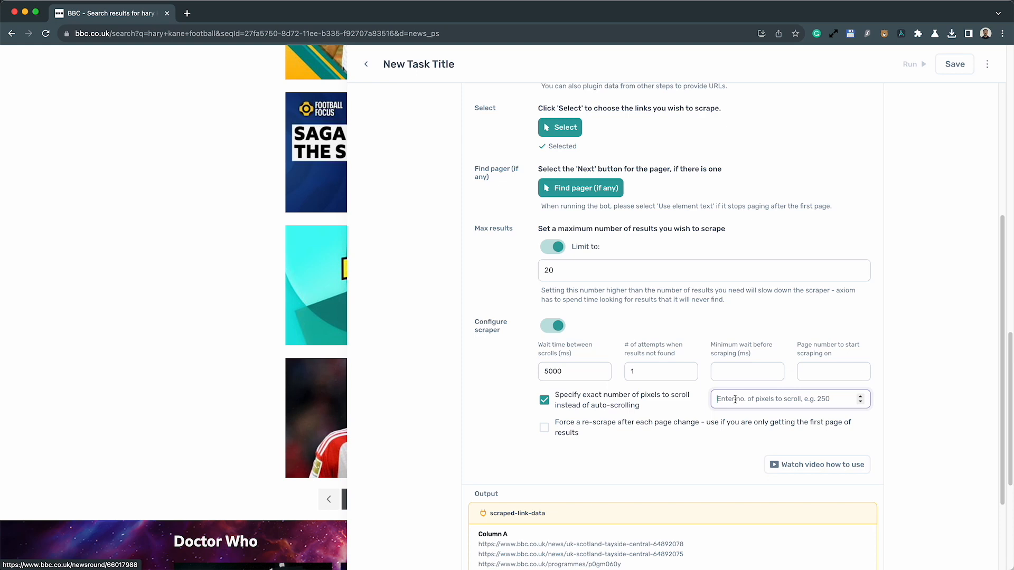
left_click(611, 430)
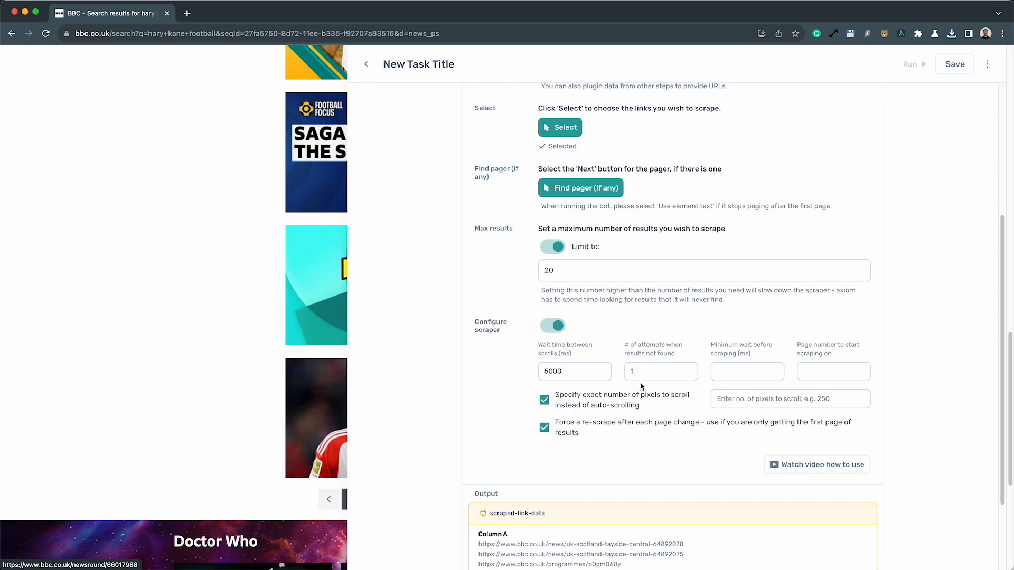
scroll(707, 269, "up", 4)
scroll(707, 271, "up", 1)
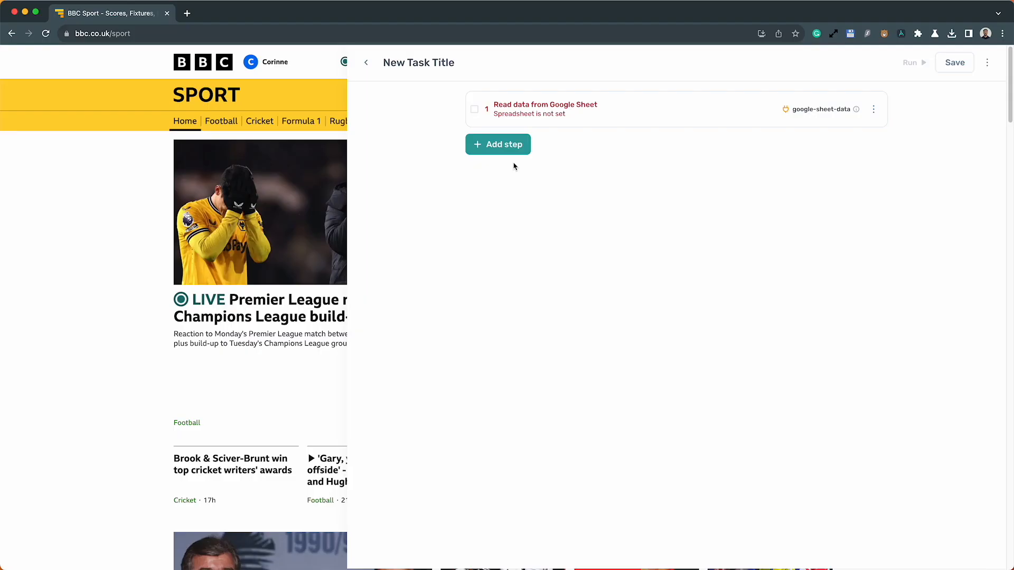
- Add a "Get a list of links to pages from a URL" step after the Google Sheet step for the BBC Sport page
left_click(516, 152)
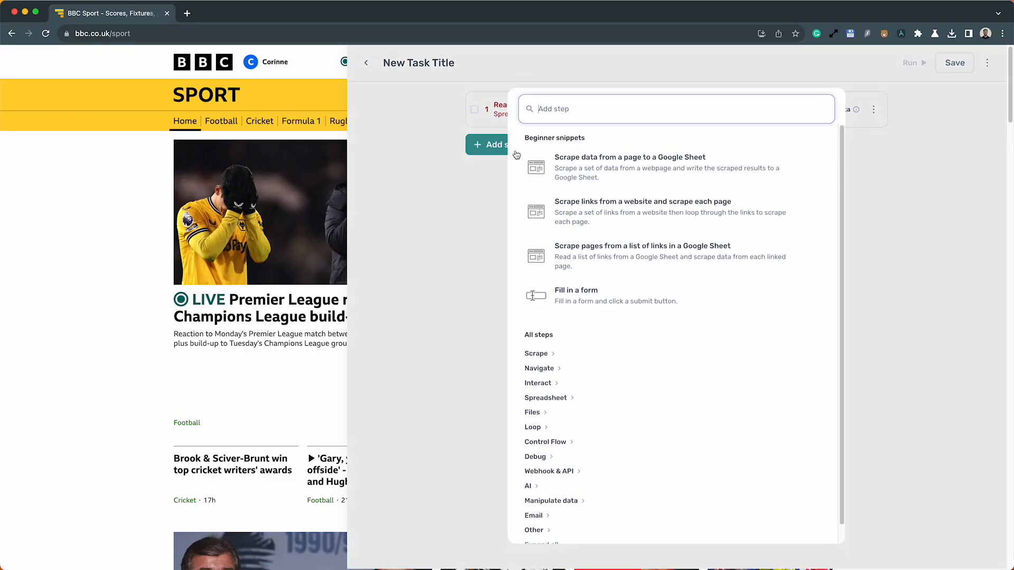
type("links")
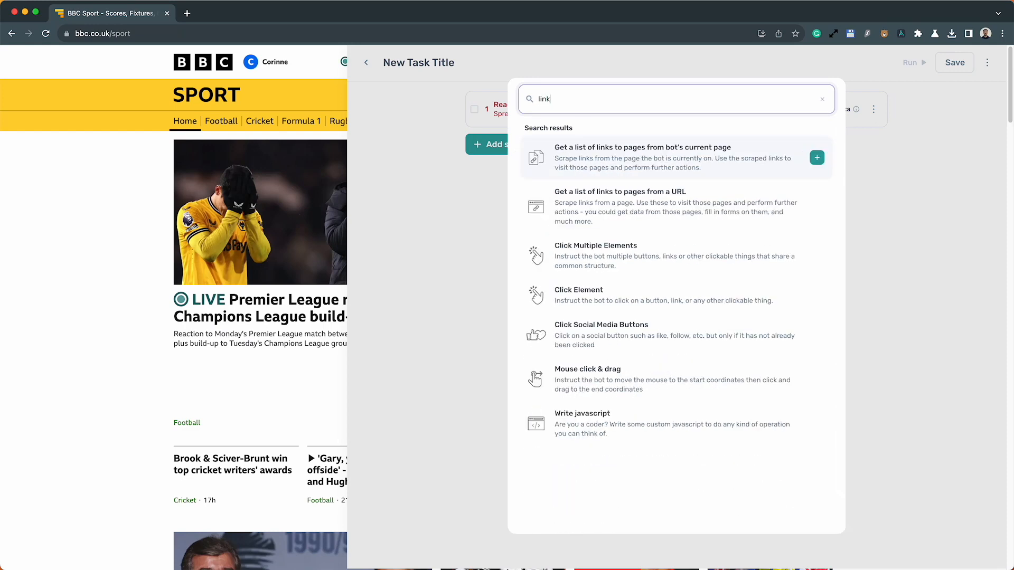
left_click(624, 201)
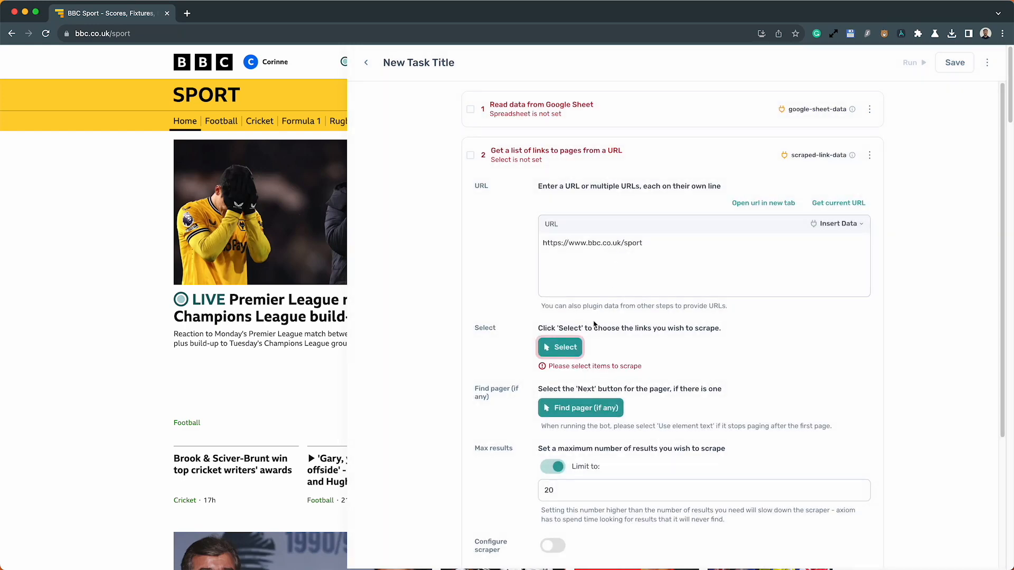
- Select the 'England keeper Earps wins' and 'Livelihoods and reputations impacted' headlines on the BBC Sport page as the pattern of links to scrape
scroll(599, 346, "down", 1)
scroll(612, 312, "up", 1)
left_click(564, 348)
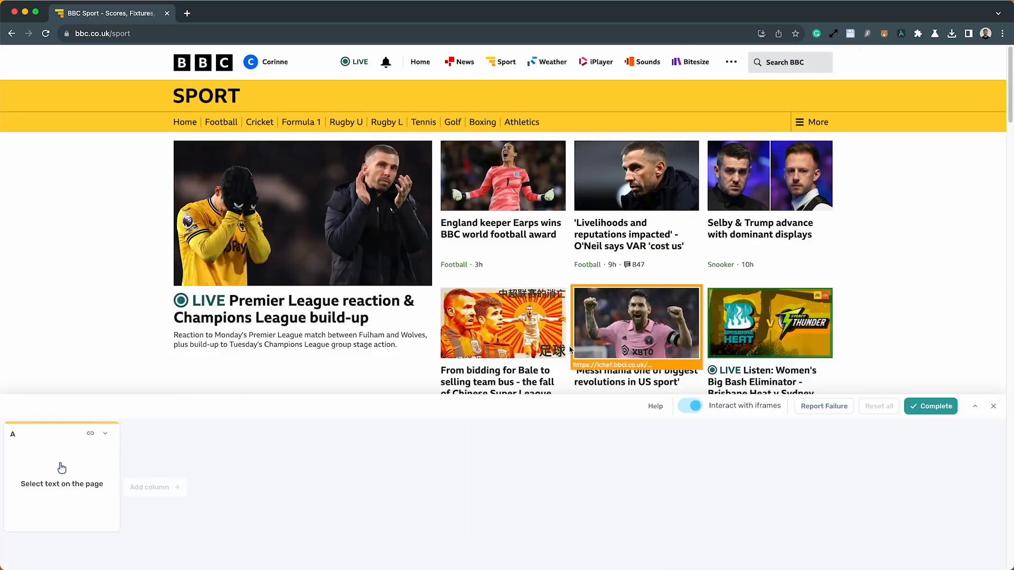
left_click(524, 243)
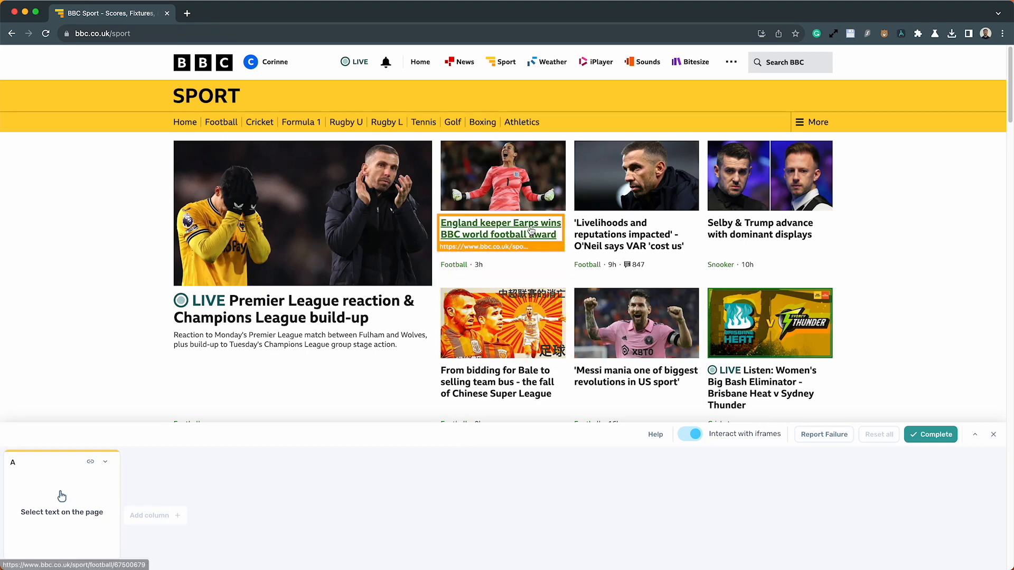
left_click(650, 237)
scroll(615, 337, "down", 3)
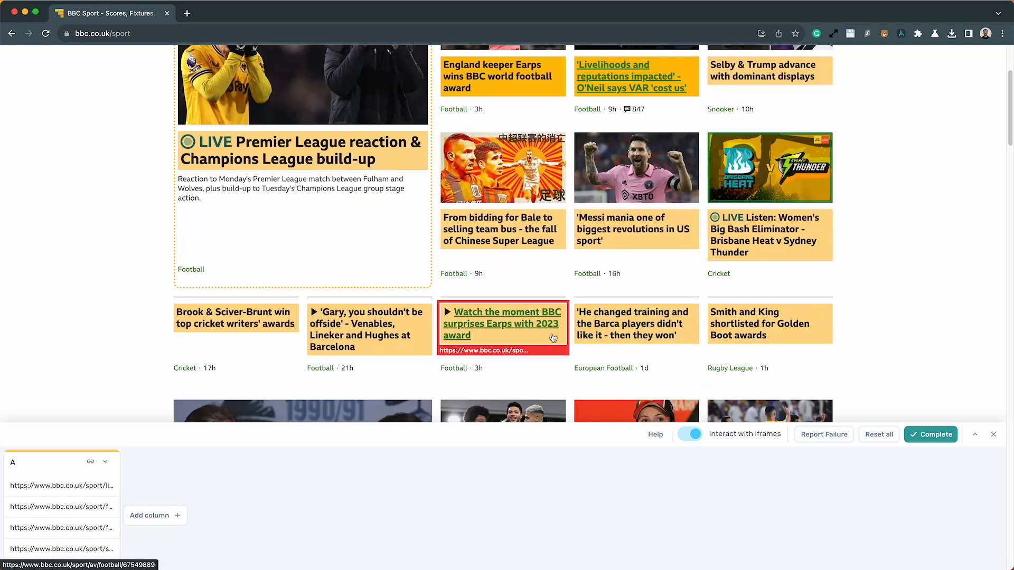
scroll(541, 337, "up", 1)
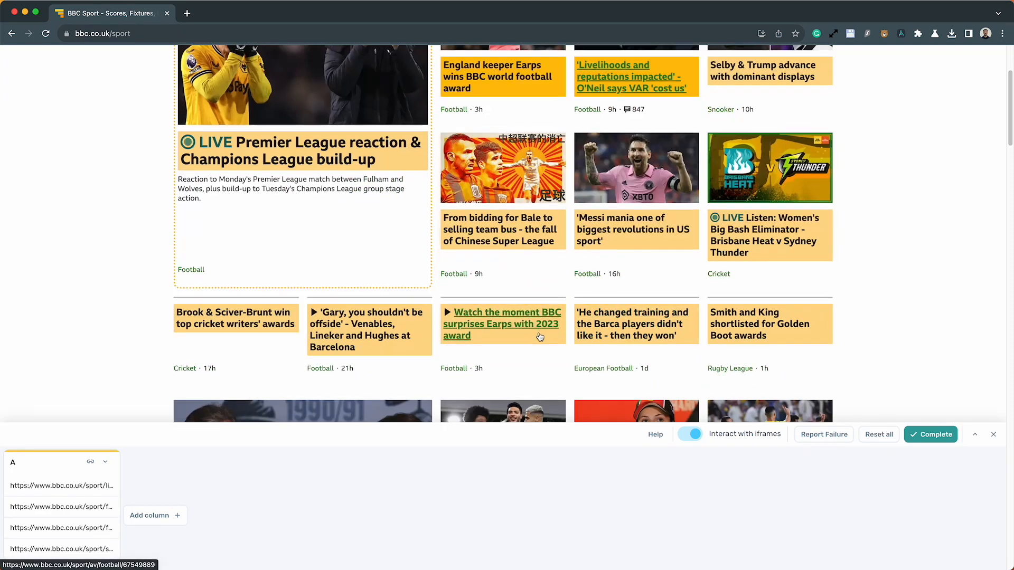
scroll(540, 336, "up", 3)
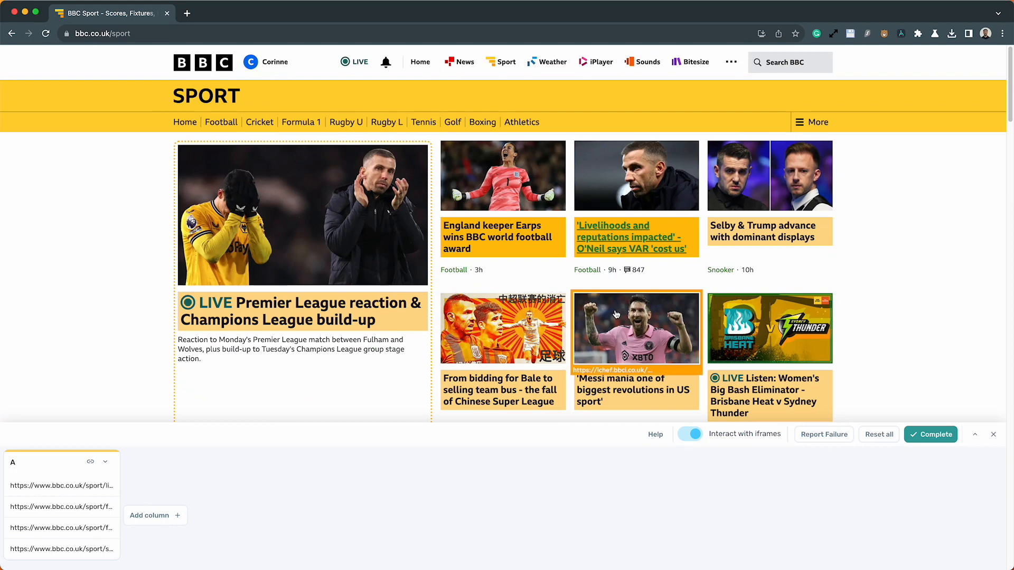
- Switch interaction with iframes off and back on, and complete the link selection
left_click(690, 437)
left_click(688, 435)
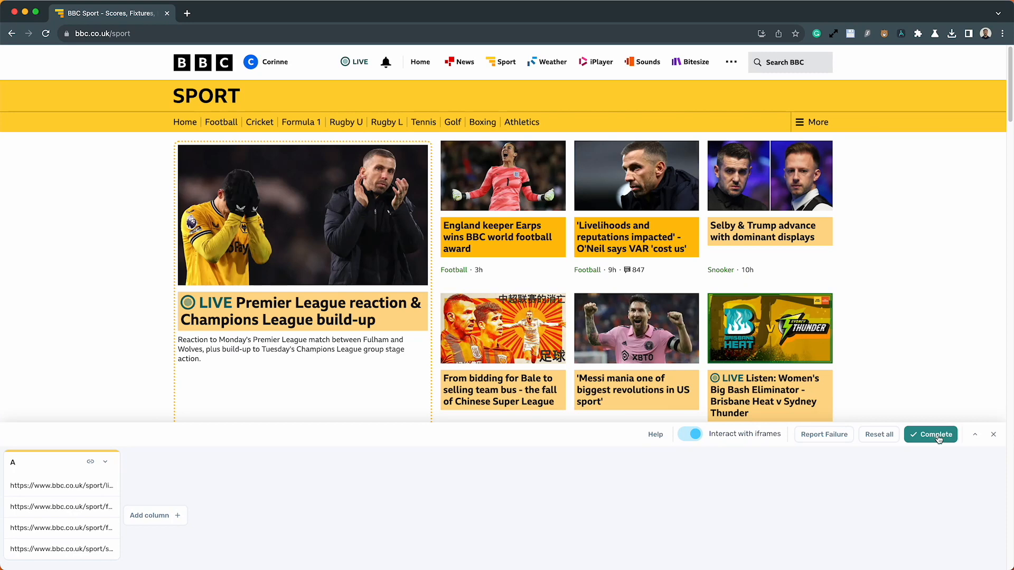
left_click(936, 435)
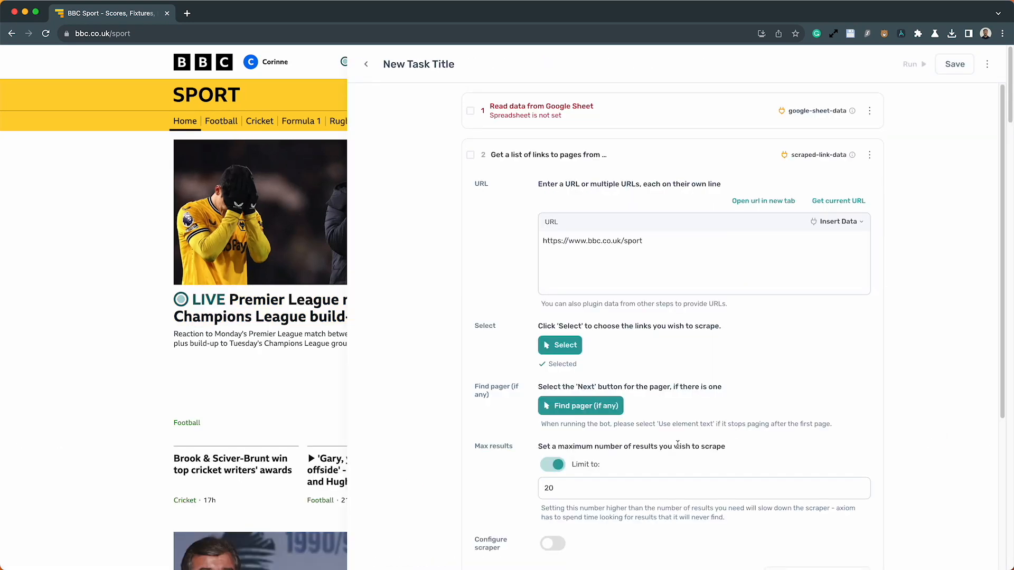
- Enable Configure scraper in the "Get a list of links to pages from a URL" step
scroll(665, 447, "down", 1)
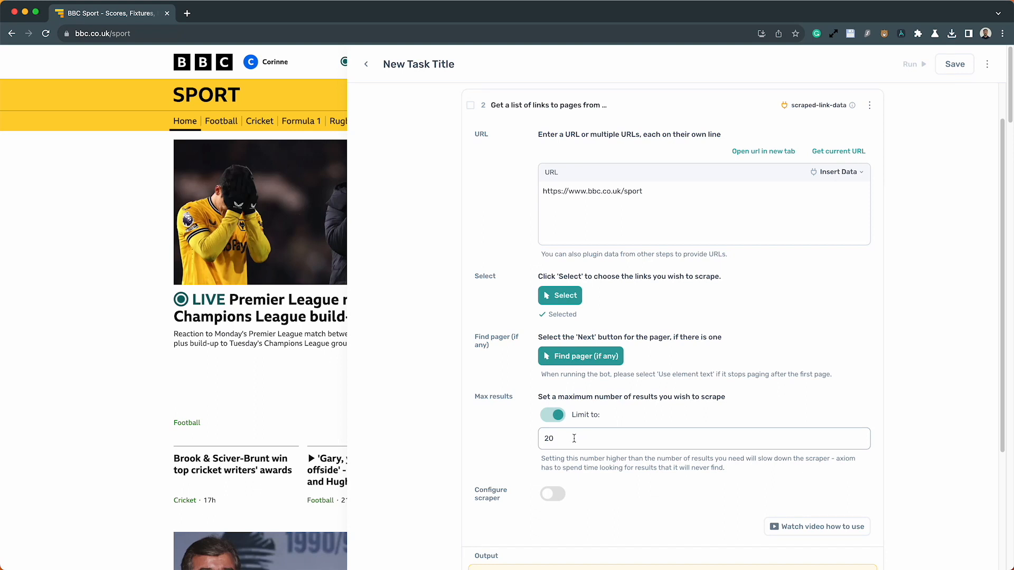
scroll(575, 454, "down", 2)
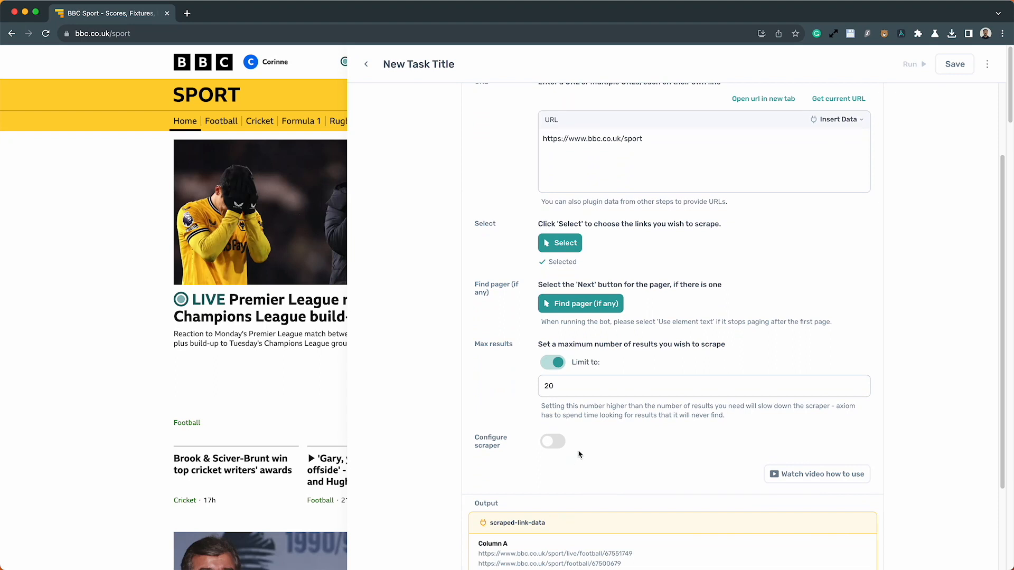
scroll(579, 451, "down", 1)
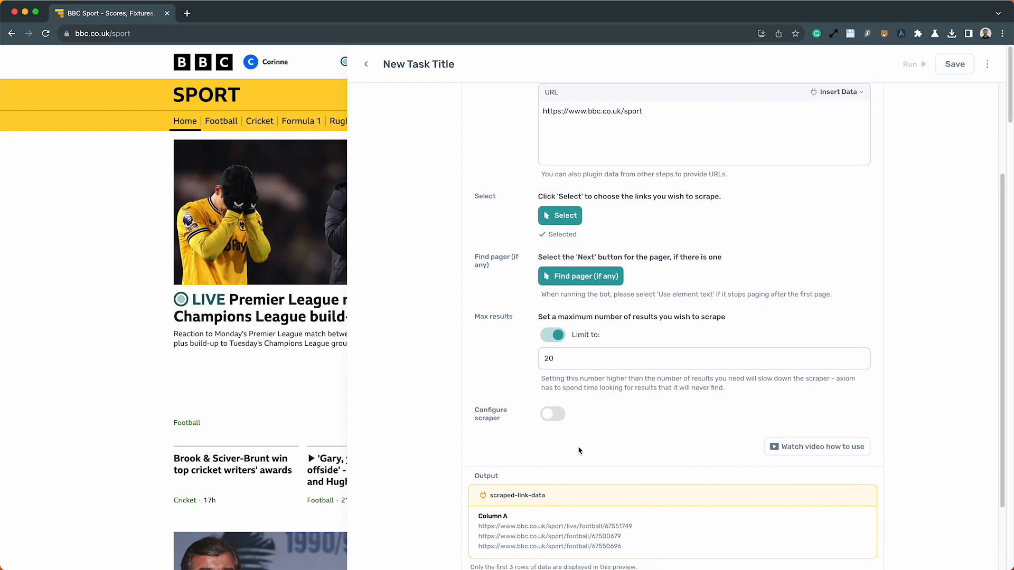
left_click(563, 422)
scroll(597, 494, "down", 2)
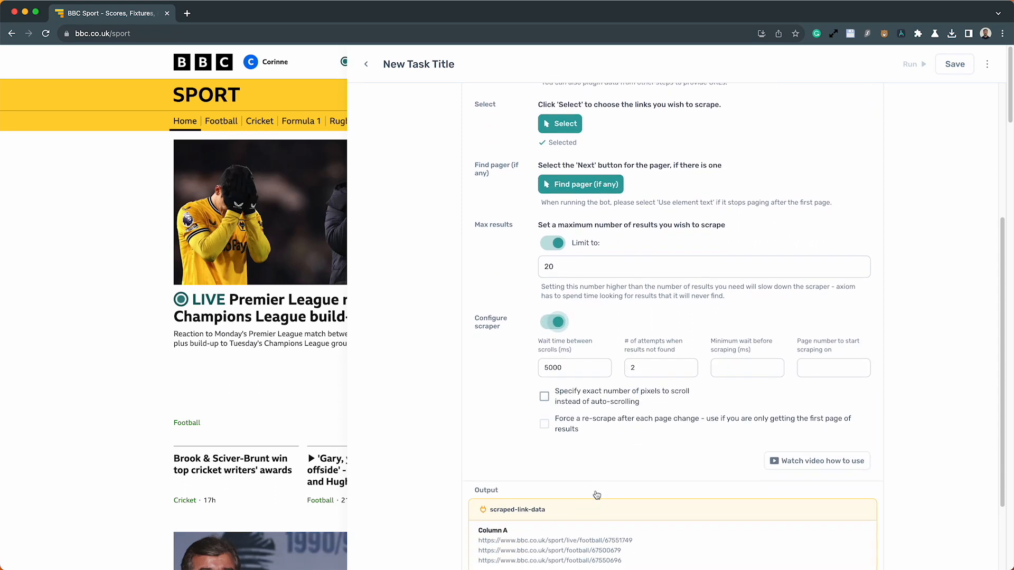